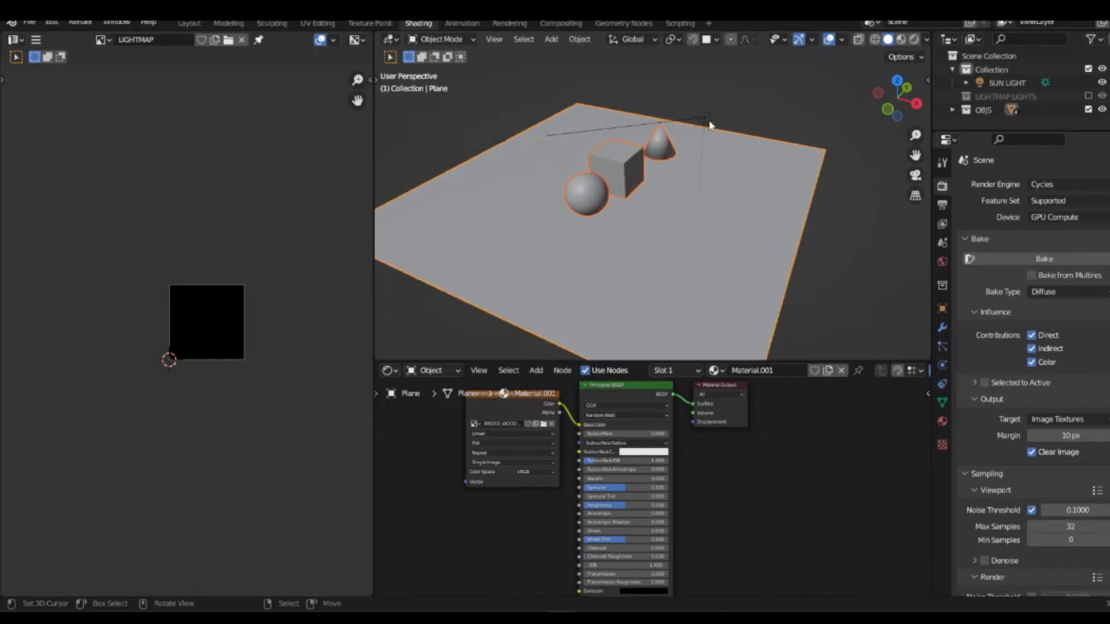
# Step: Deselect all objects in the scene and save the file
pyautogui.hotkey('alt', 'a')
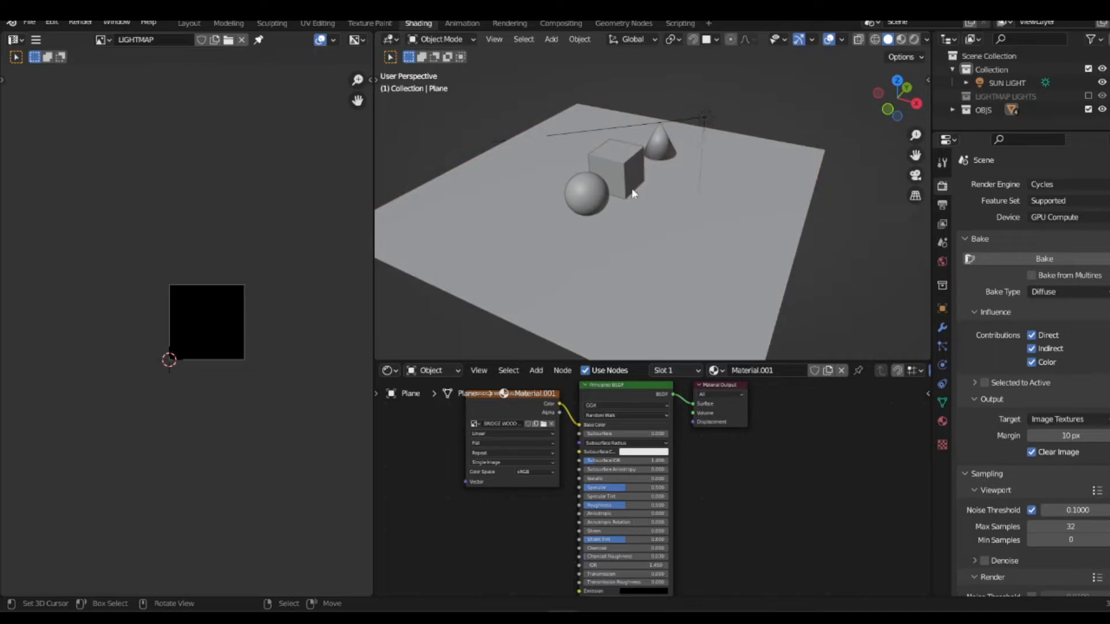
pyautogui.moveTo(570, 194); pyautogui.dragTo(578, 227, button='middle')
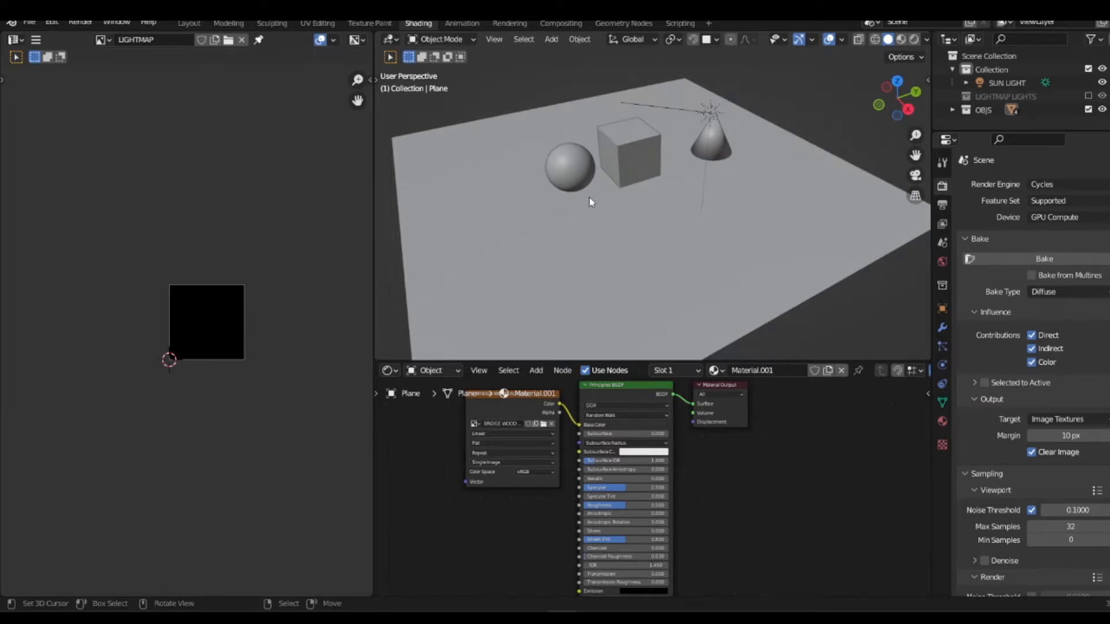
pyautogui.hotkey('ctrl', 's')
pyautogui.moveTo(546, 202); pyautogui.dragTo(595, 203, button='middle')
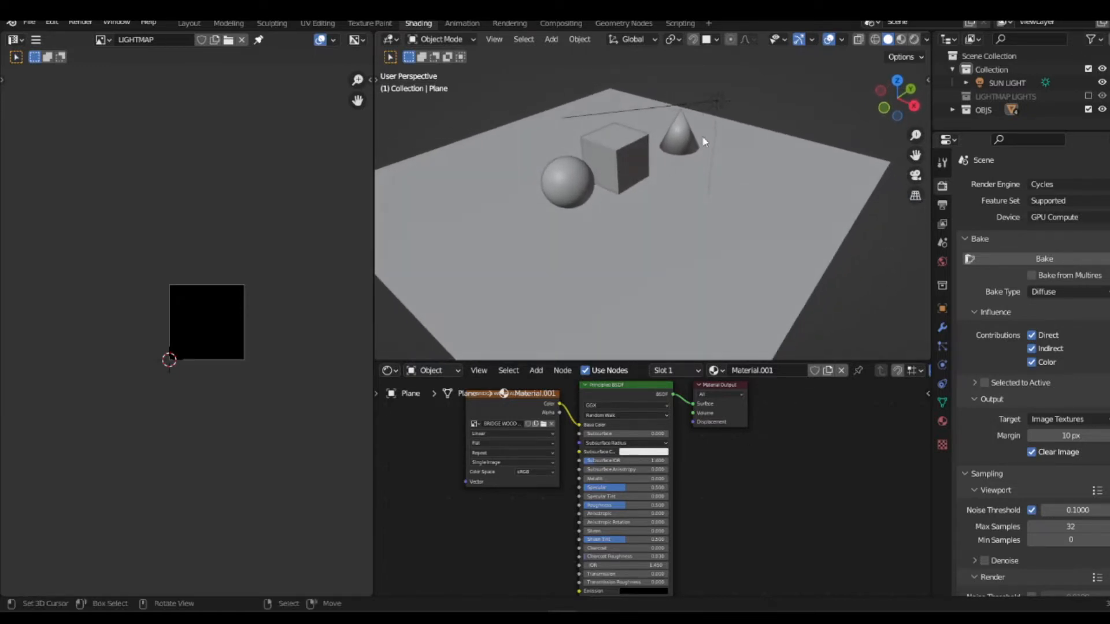
# Step: Select the sun light and show the viewport in Rendered shading with the Cycles render engine
pyautogui.click(715, 102)
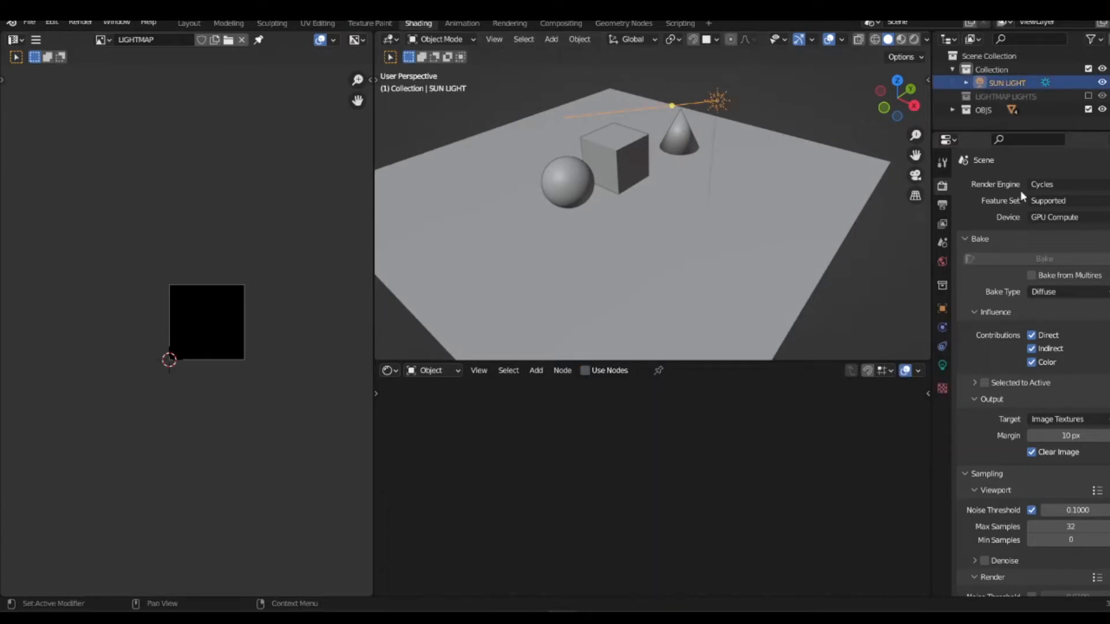
pyautogui.click(1037, 188)
pyautogui.moveTo(659, 191)
pyautogui.mouseDown(button='middle')
pyautogui.moveTo(659, 166)
pyautogui.moveTo(671, 163)
pyautogui.moveTo(670, 174)
pyautogui.mouseUp(button='middle')
pyautogui.press('z')
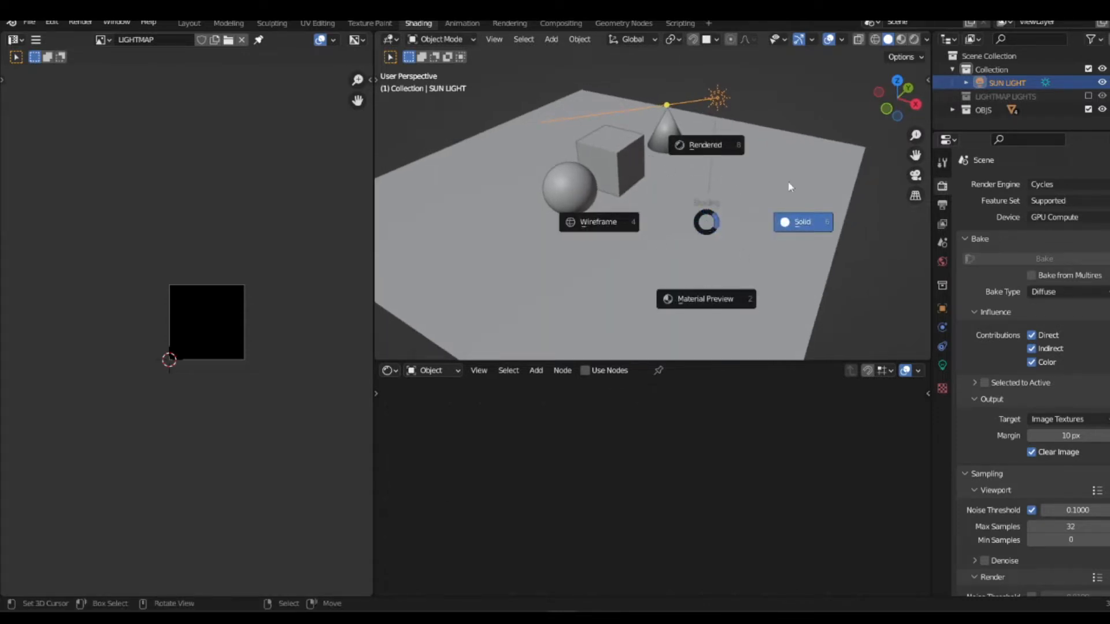
pyautogui.click(709, 146)
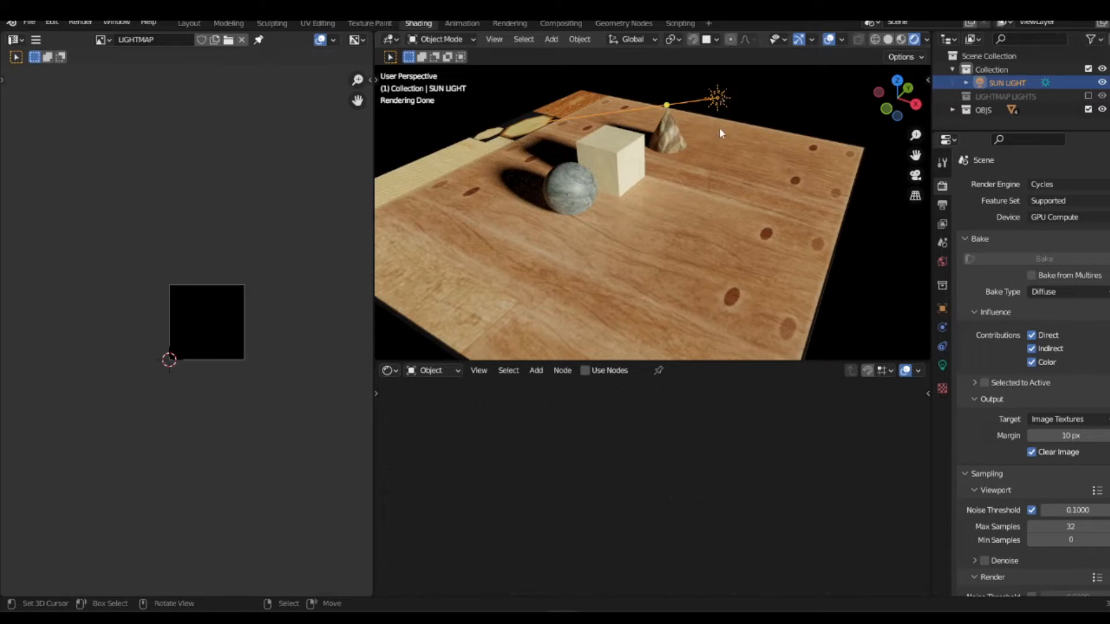
# Step: Open the sun light's data properties and try the Point light type before returning it to Sun
pyautogui.hotkey('alt', 'a')
pyautogui.rightClick(714, 99)
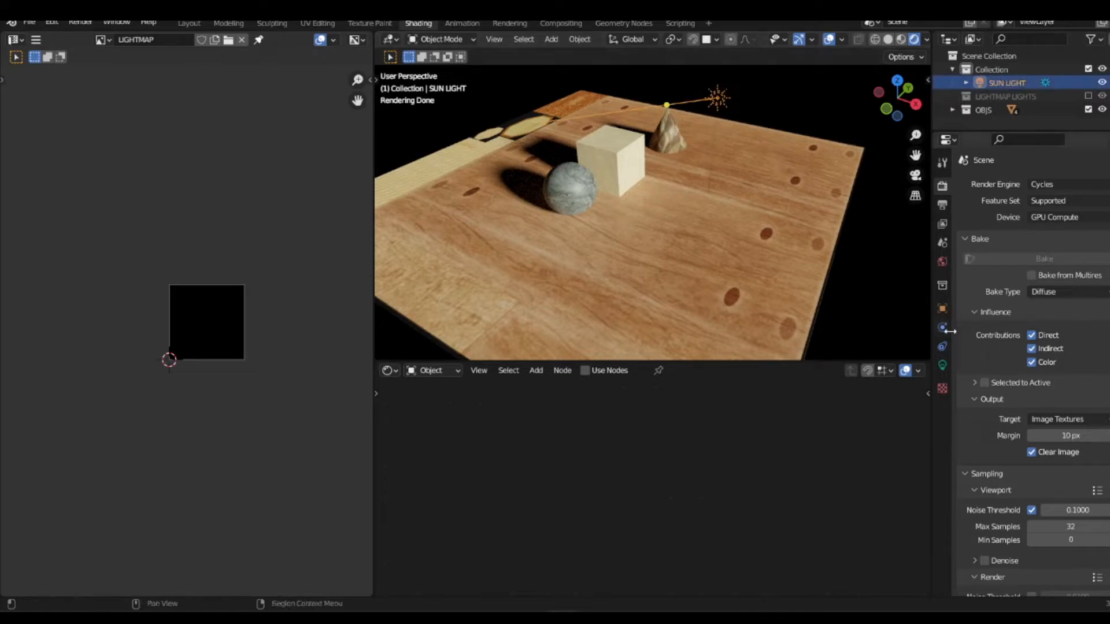
pyautogui.click(943, 365)
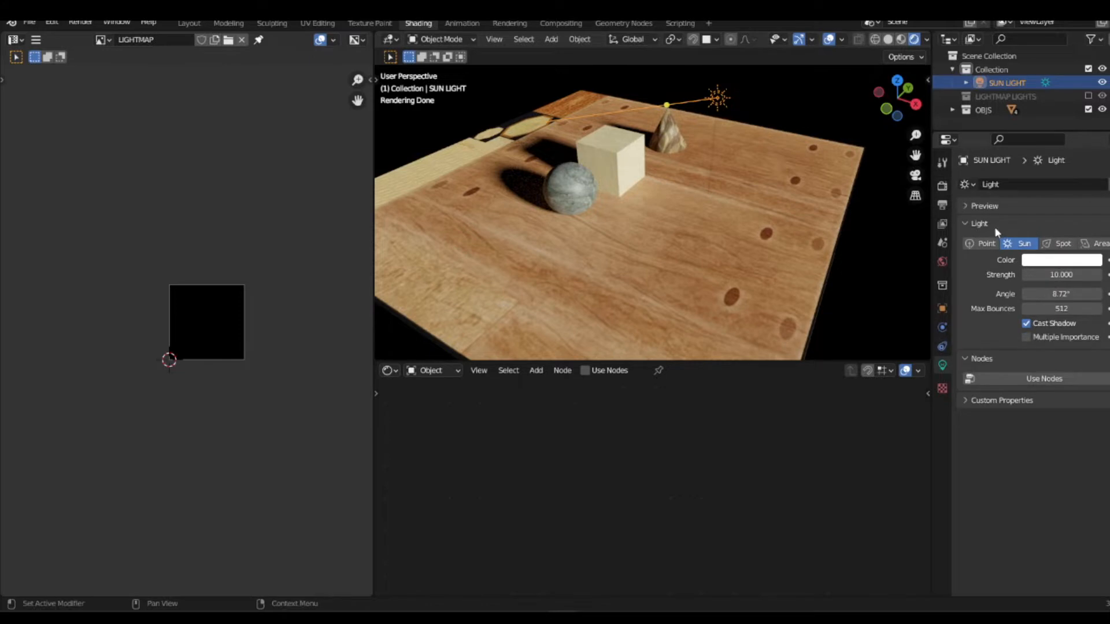
pyautogui.click(984, 245)
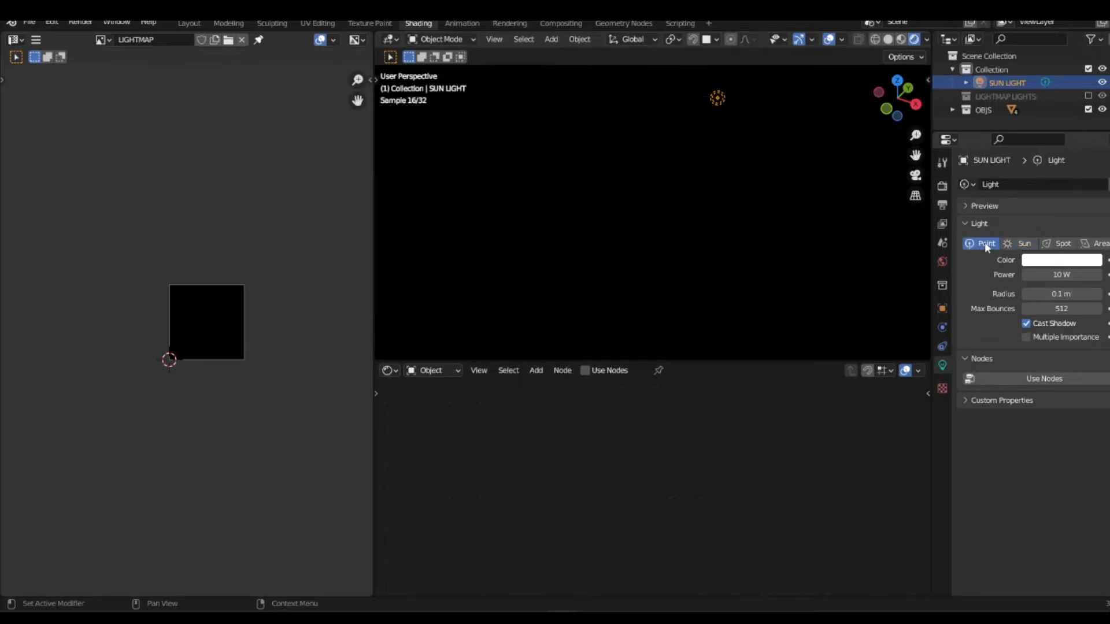
pyautogui.click(1022, 243)
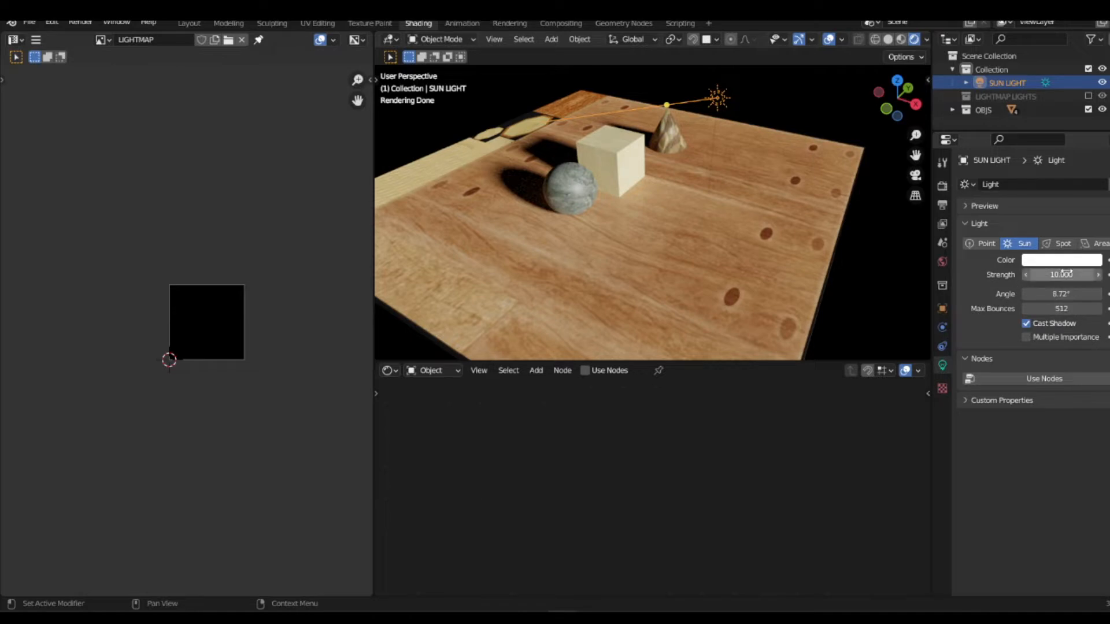
# Step: Try a sun light strength of 1 and set it back to 10
pyautogui.click(1041, 275)
pyautogui.write('1')
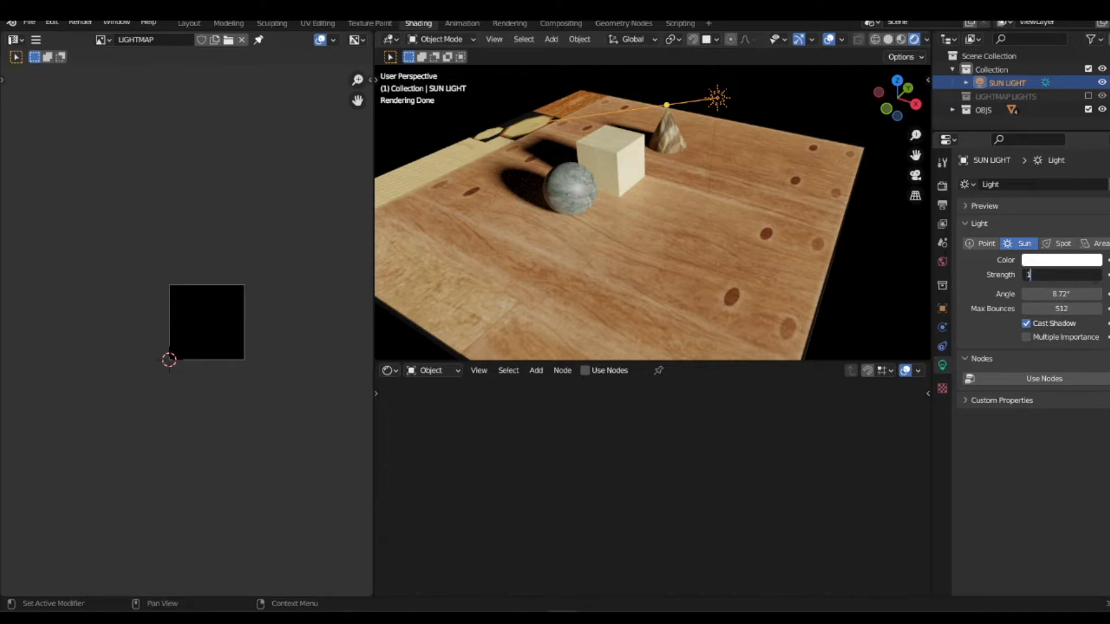
pyautogui.press('Return')
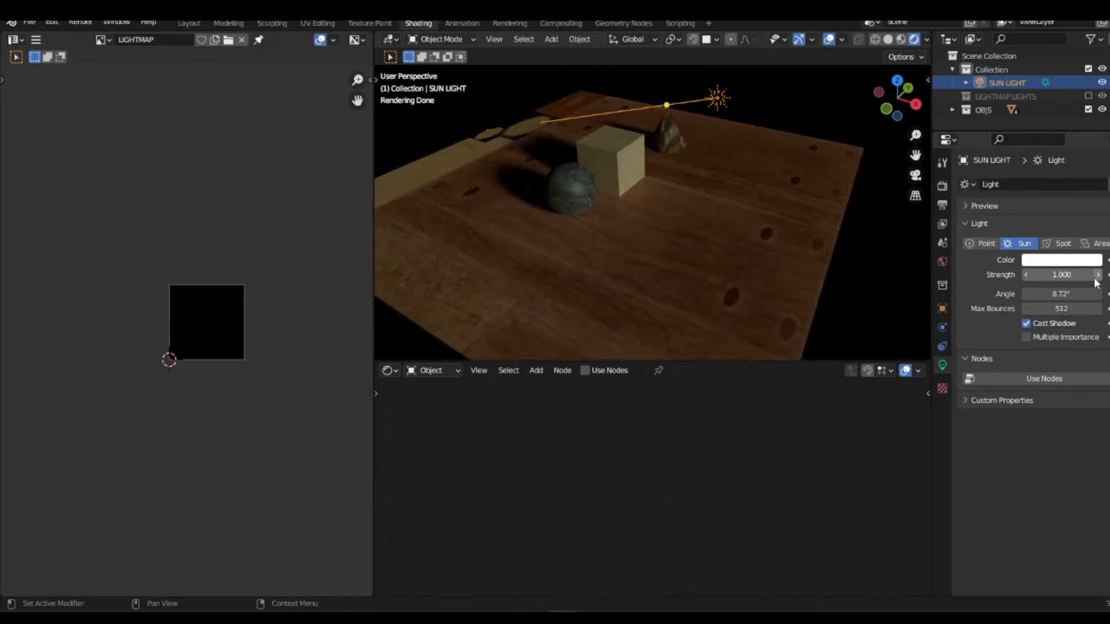
pyautogui.click(1070, 276)
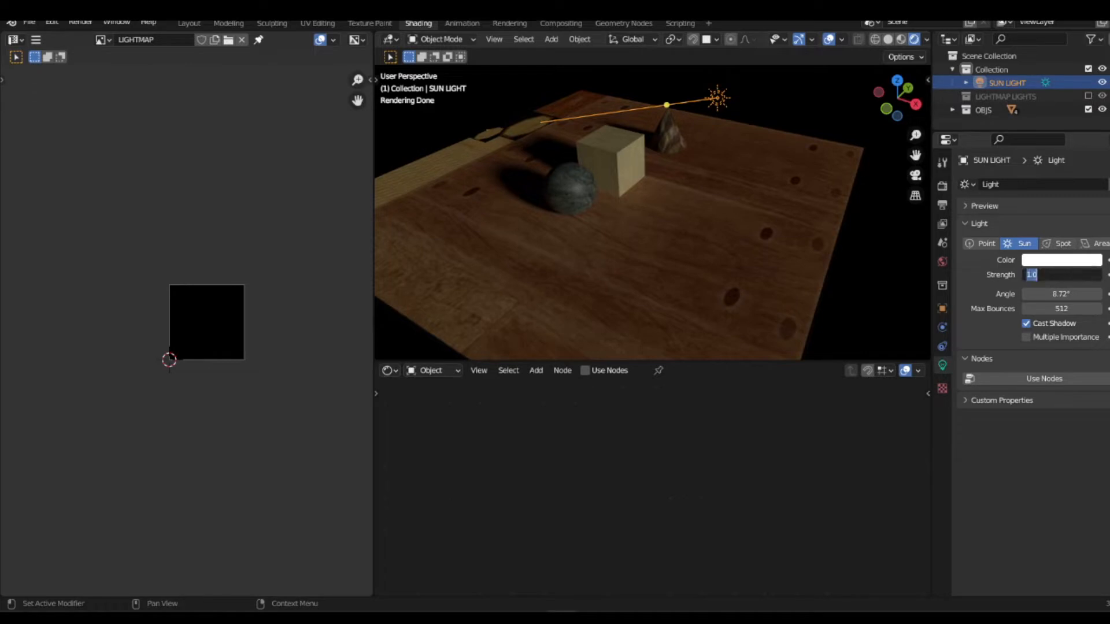
pyautogui.write('10')
pyautogui.press('Return')
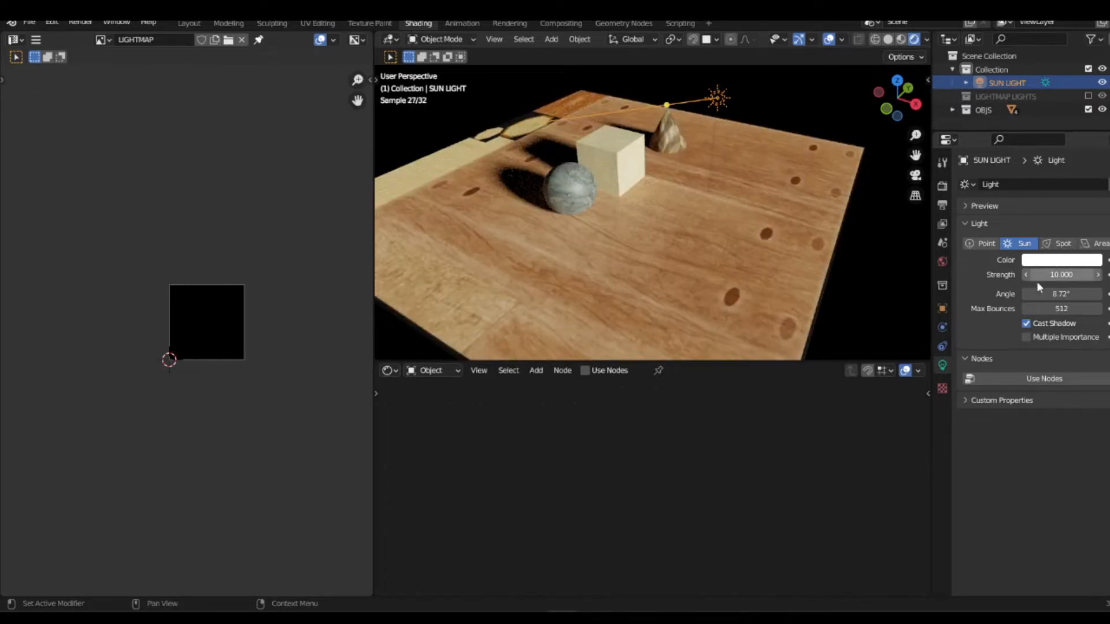
# Step: Increase the sun light's angle to about 14.6° to soften the shadow edges, and inspect the shadows beside the cube and sphere
pyautogui.scroll(3, 630, 165)
pyautogui.moveTo(633, 165); pyautogui.dragTo(711, 203, button='middle')
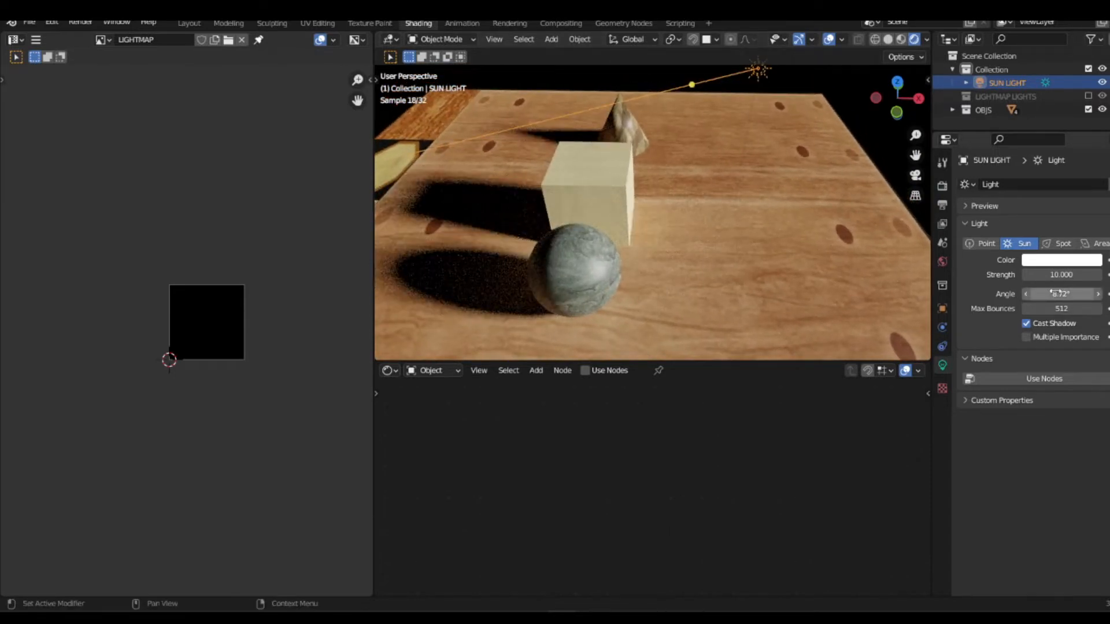
pyautogui.moveTo(1056, 292); pyautogui.dragTo(1107, 293)
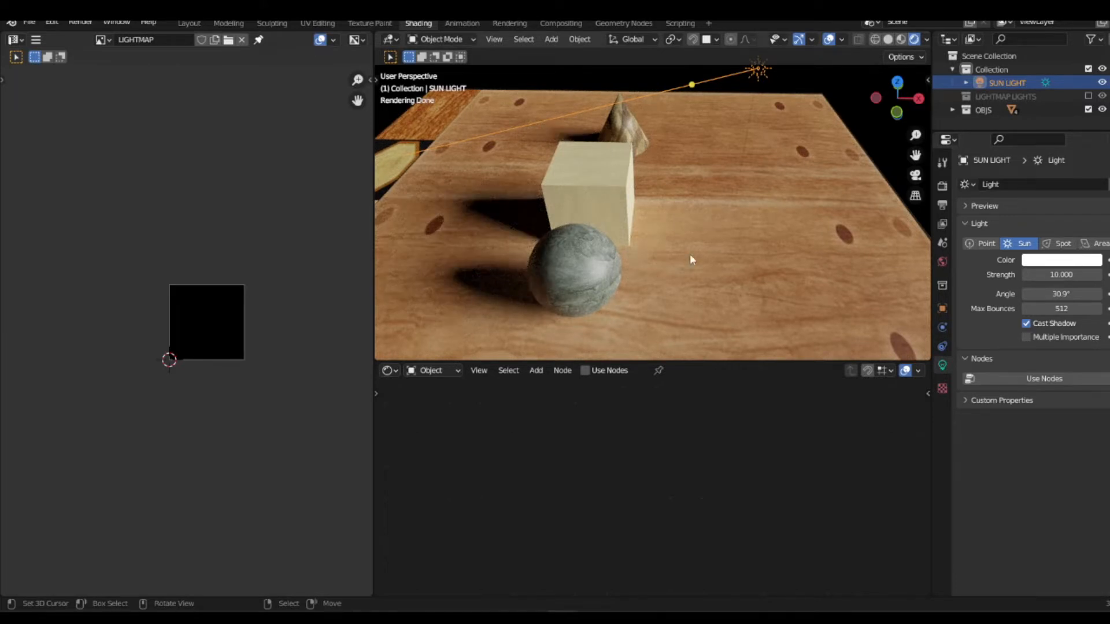
pyautogui.moveTo(1062, 293); pyautogui.dragTo(989, 294)
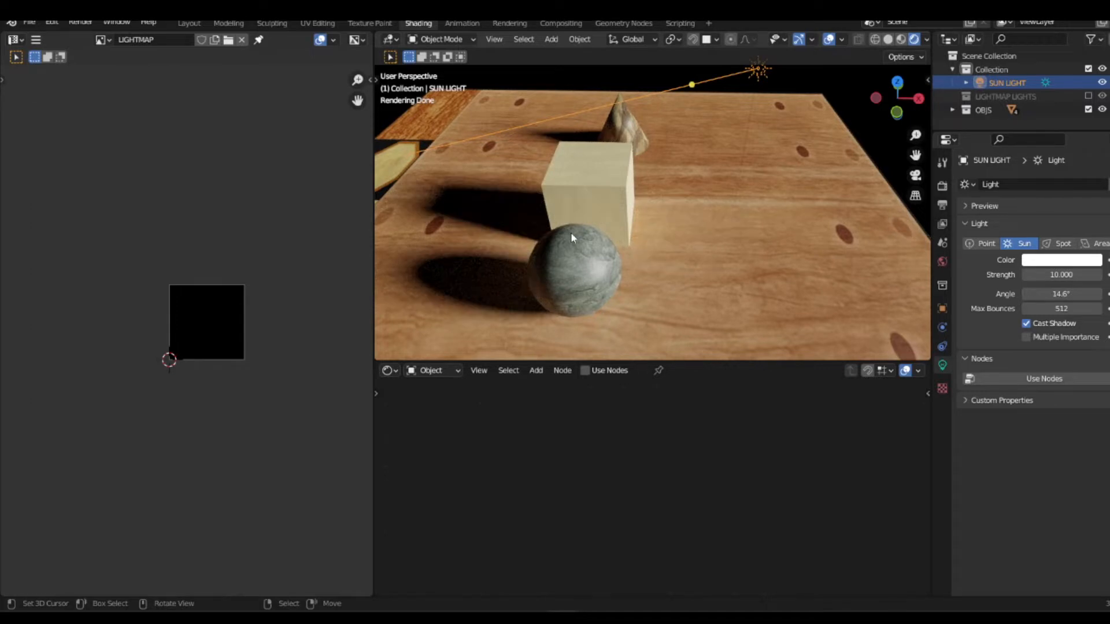
pyautogui.moveTo(564, 229); pyautogui.dragTo(581, 256, button='middle')
pyautogui.scroll(3, 550, 252)
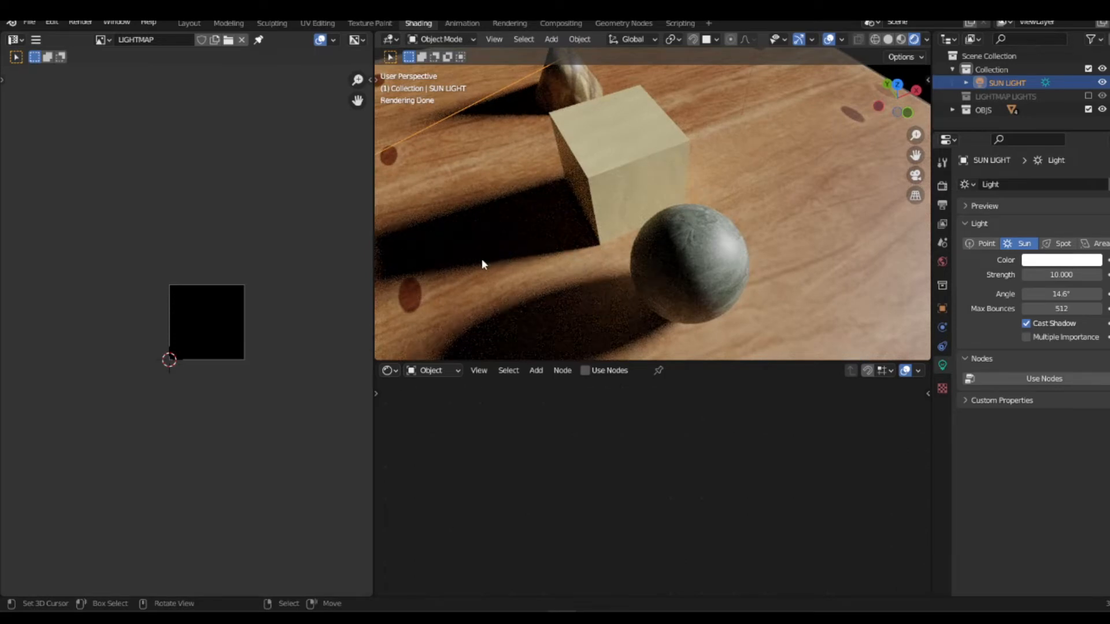
pyautogui.moveTo(422, 280); pyautogui.dragTo(705, 139, button='middle')
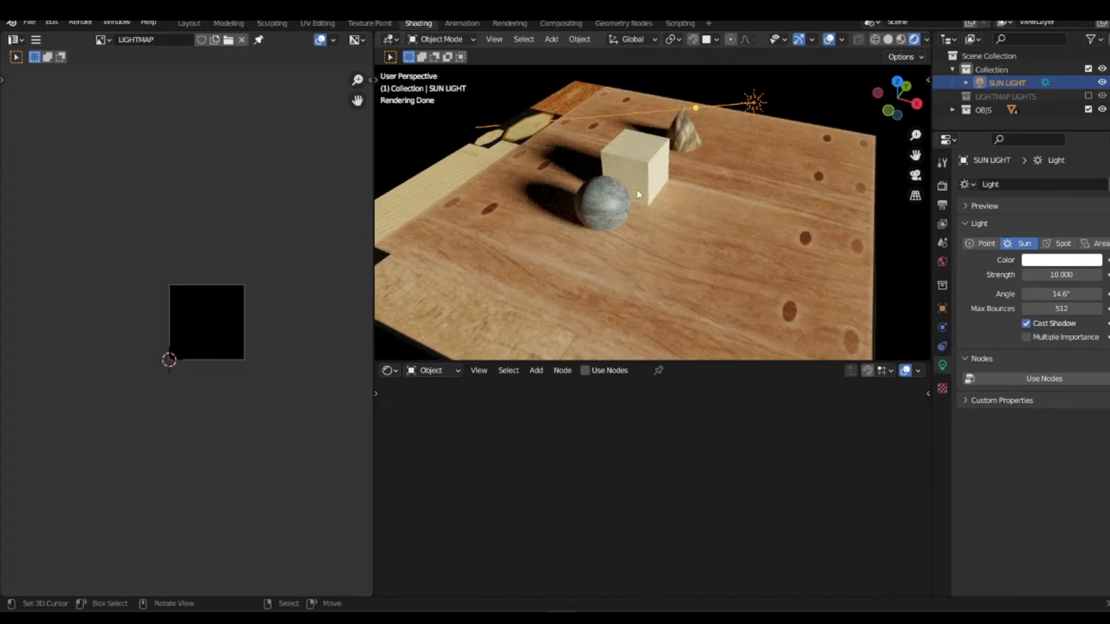
# Step: Add an Image Texture node below the existing wood texture node in the plane's material, leaving it unconnected
pyautogui.click(670, 229)
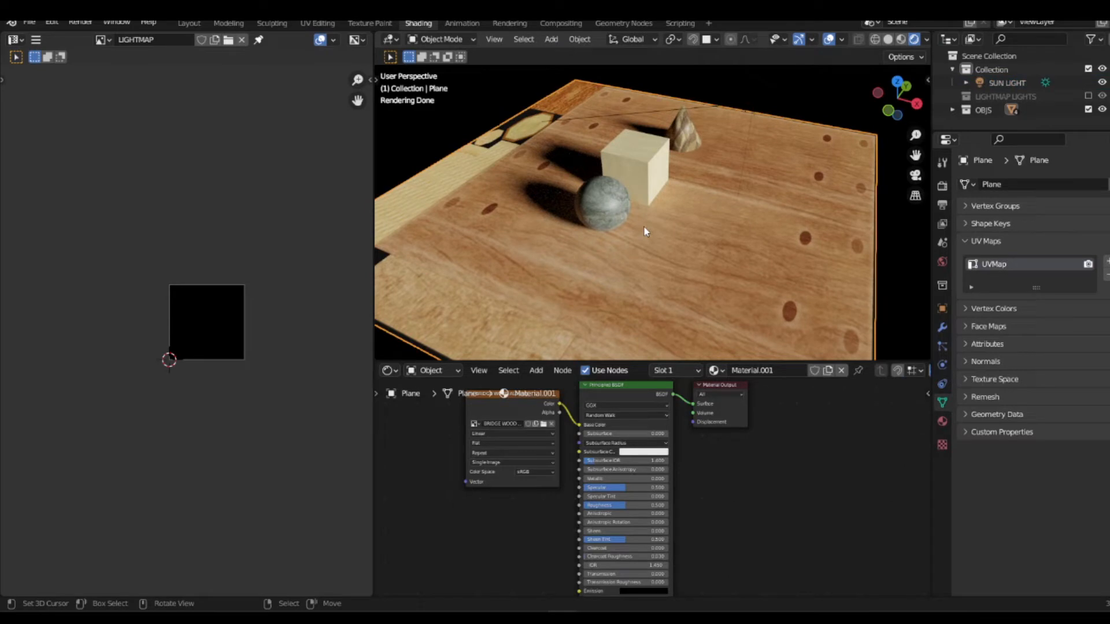
pyautogui.scroll(-2, 645, 232)
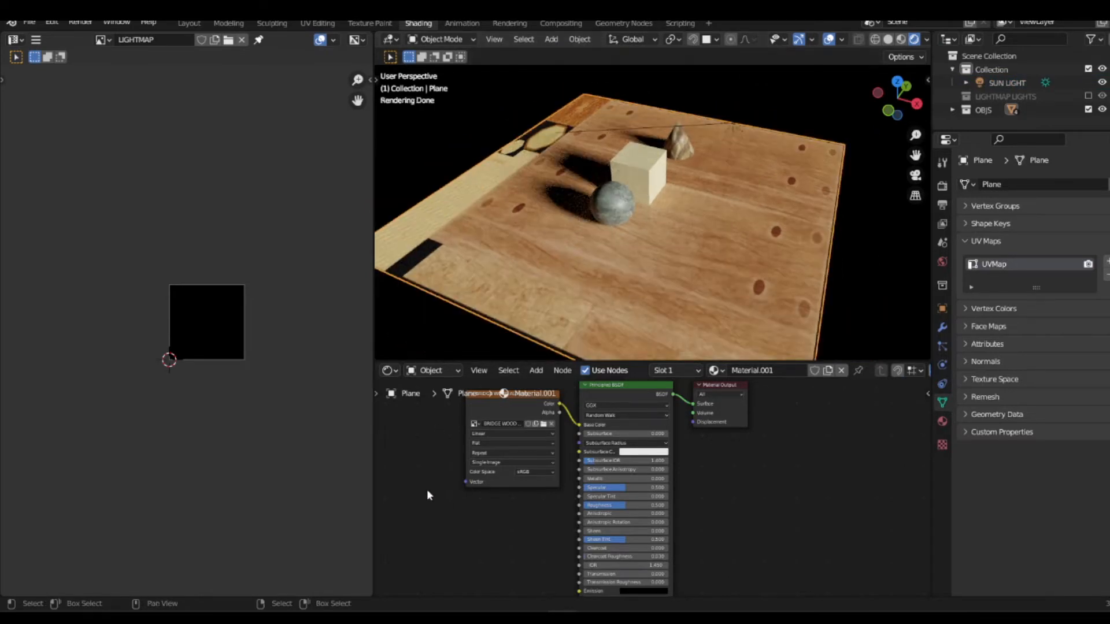
pyautogui.hotkey('shift', 'a')
pyautogui.moveTo(435, 501)
pyautogui.hotkey('shift', 'a')
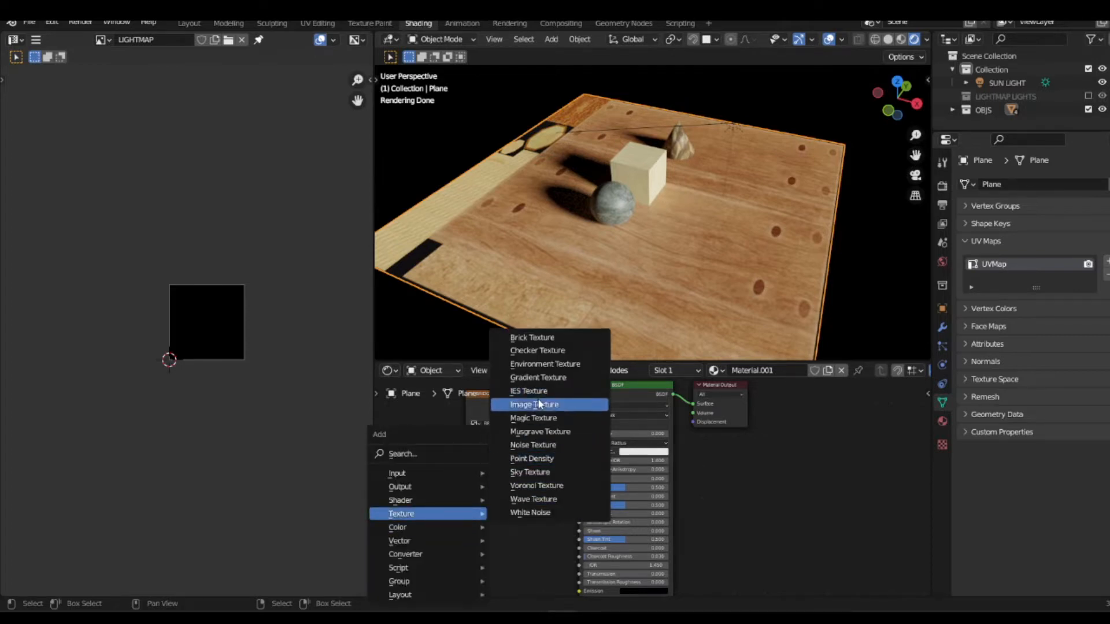
pyautogui.click(534, 404)
pyautogui.click(430, 504)
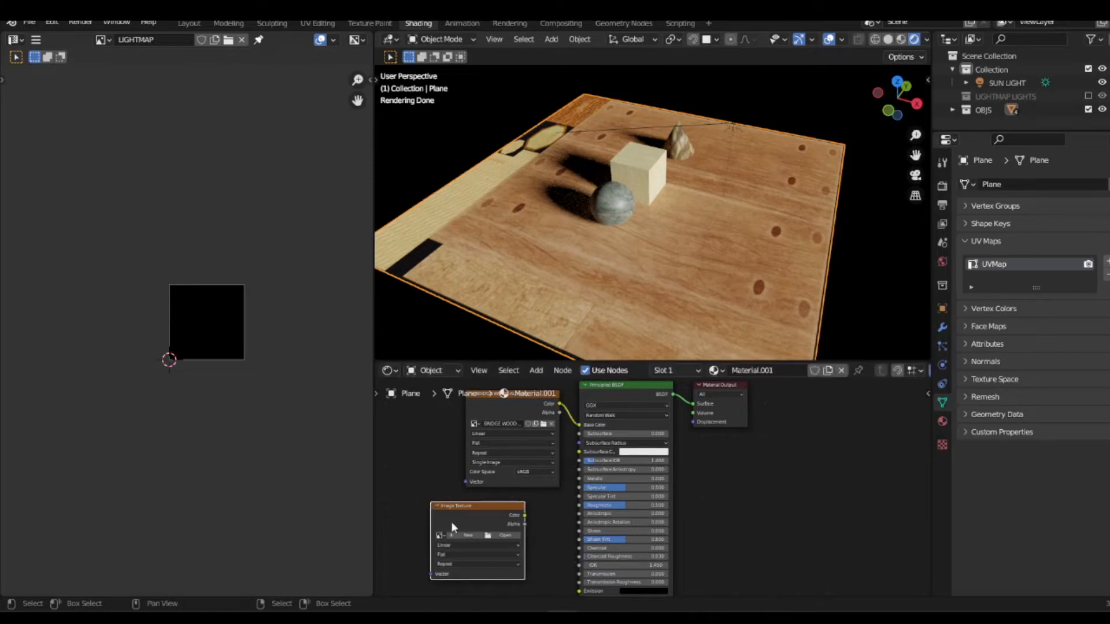
# Step: Start a new image in the added Image Texture node and name it zw
pyautogui.click(463, 535)
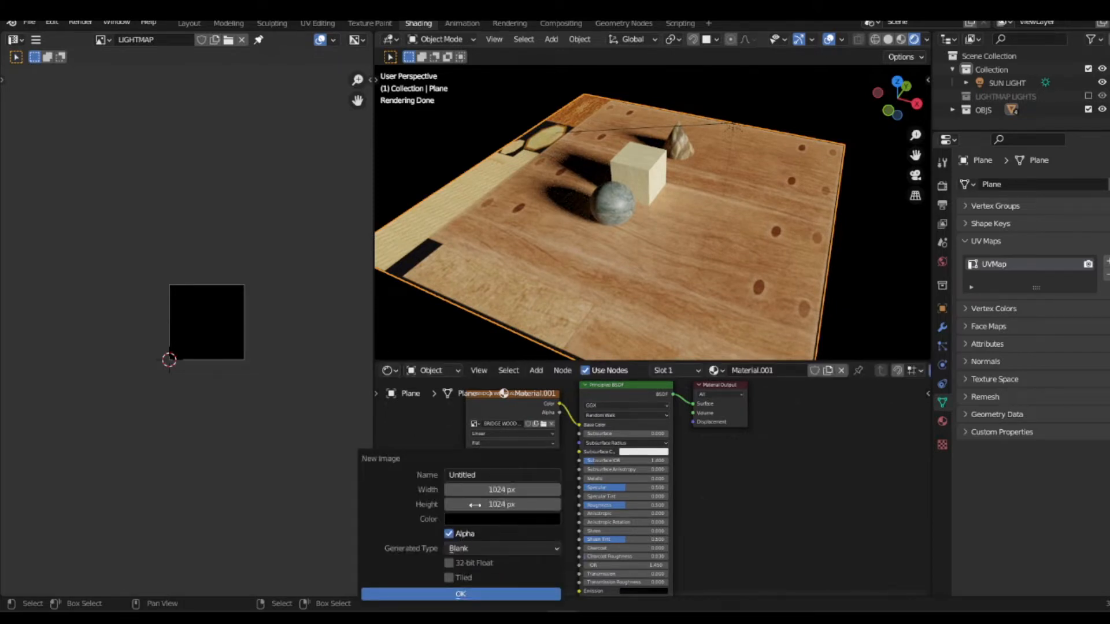
pyautogui.click(485, 473)
pyautogui.write('zw')
pyautogui.press('Return')
# Step: Set the new image's width to 1024 px, keep the height at 1024 px, and create the blank image
pyautogui.click(472, 489)
pyautogui.write('4096')
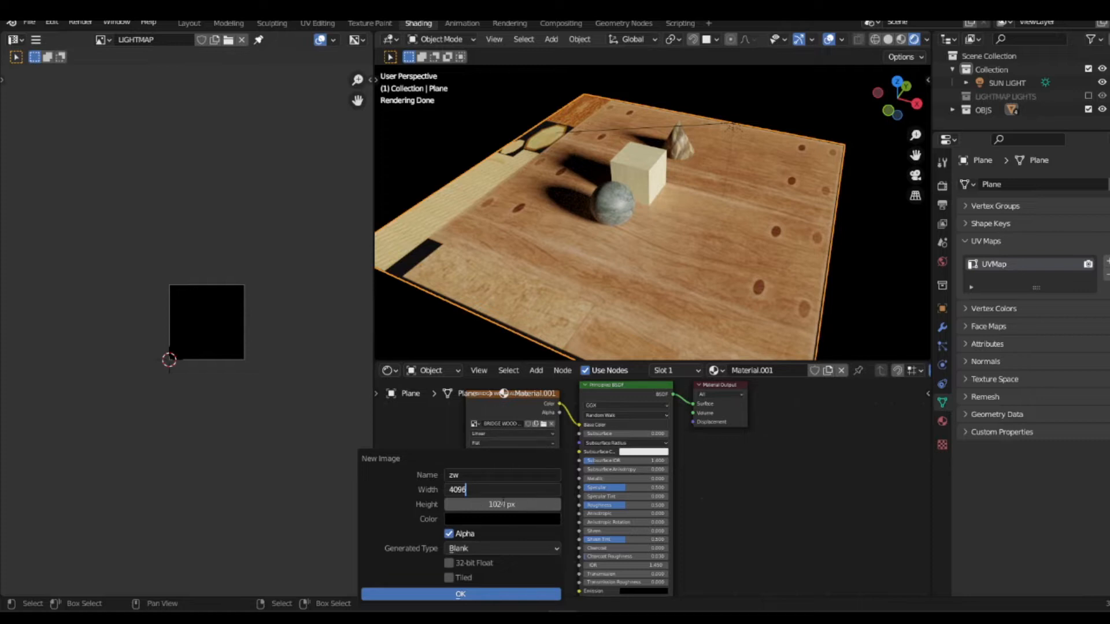
pyautogui.hotkey('shift', 'Left')
pyautogui.hotkey('shift', 'Left')
pyautogui.hotkey('shift', 'Left')
pyautogui.hotkey('shift', 'Left')
pyautogui.write('1024')
pyautogui.press('Return')
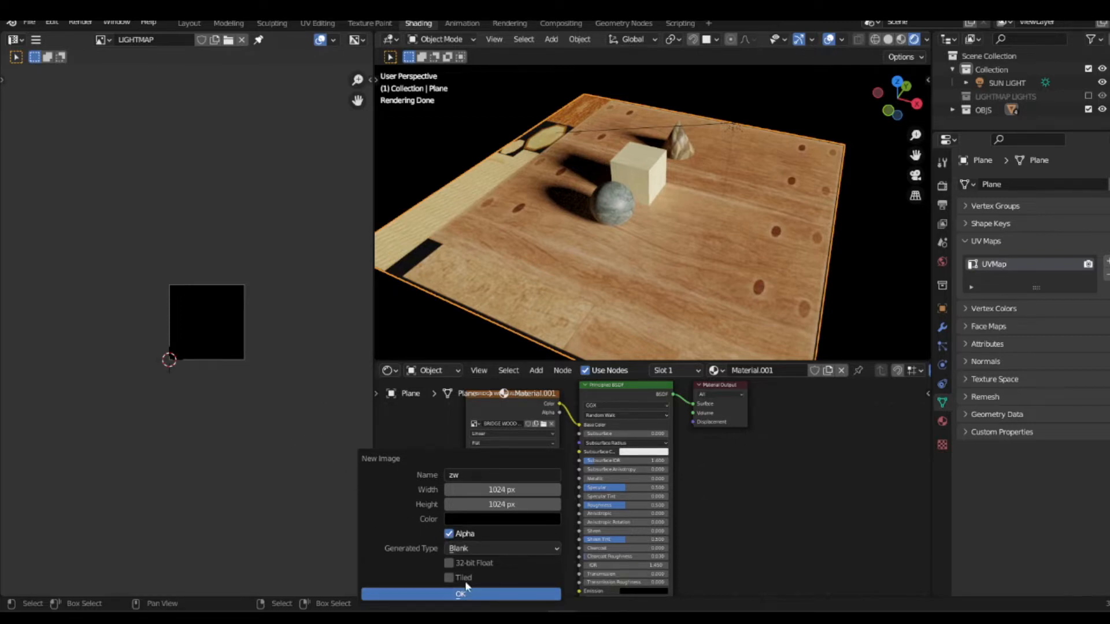
pyautogui.click(471, 594)
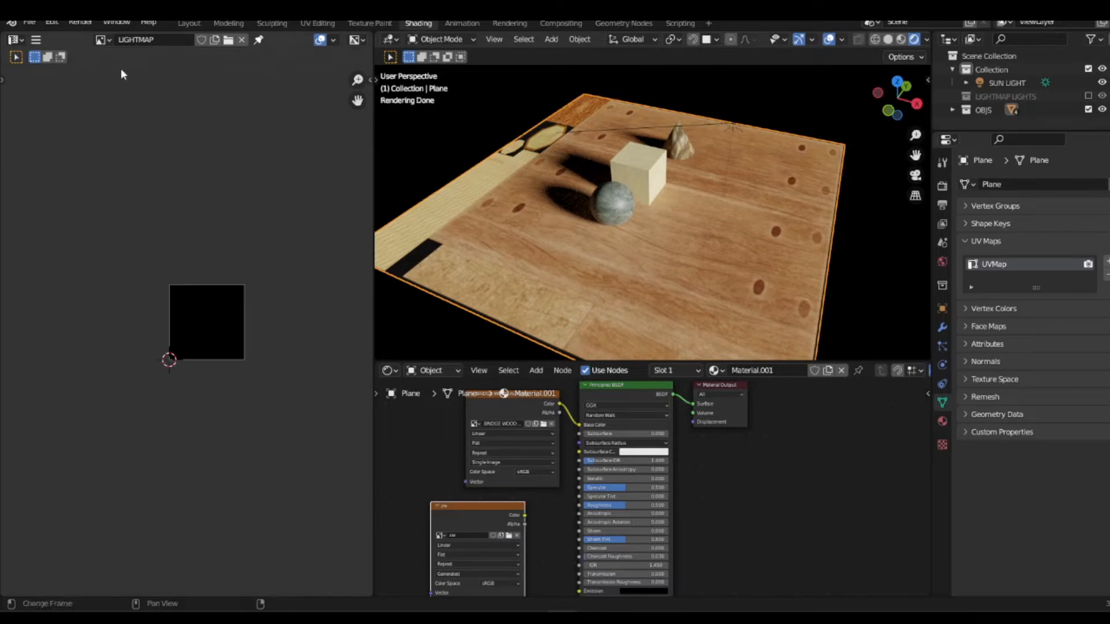
# Step: Display the zw image in the image editor in place of LIGHTMAP
pyautogui.click(106, 39)
pyautogui.click(123, 137)
pyautogui.scroll(4, 215, 307)
pyautogui.moveTo(250, 303); pyautogui.dragTo(186, 275, button='middle')
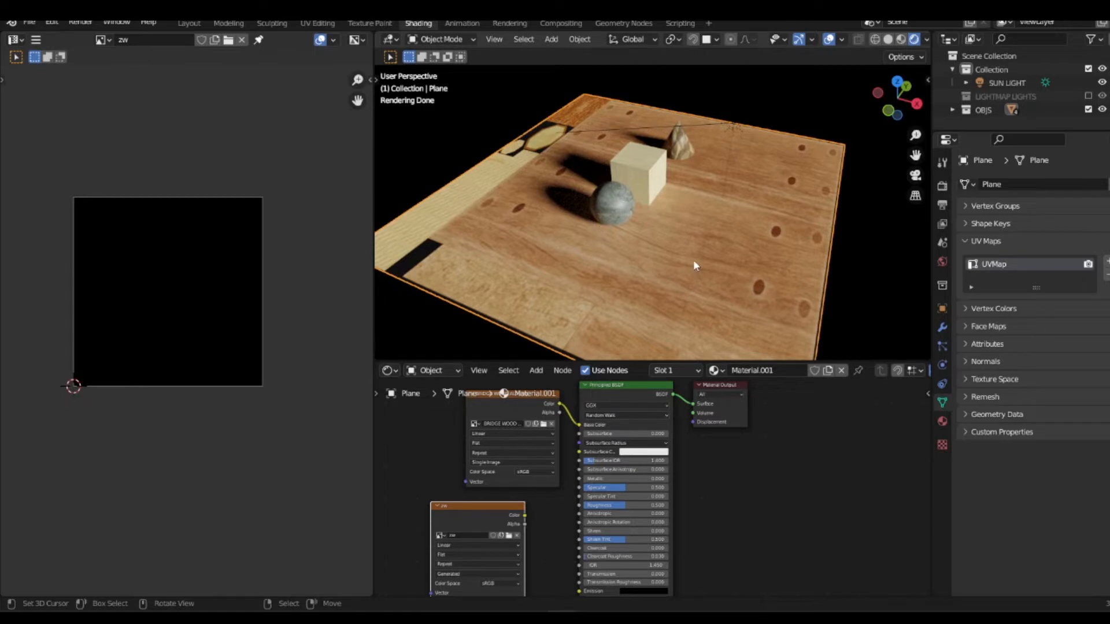
# Step: Try to copy the zw texture node from the plane's material and paste it into the sphere's material
pyautogui.click(626, 206)
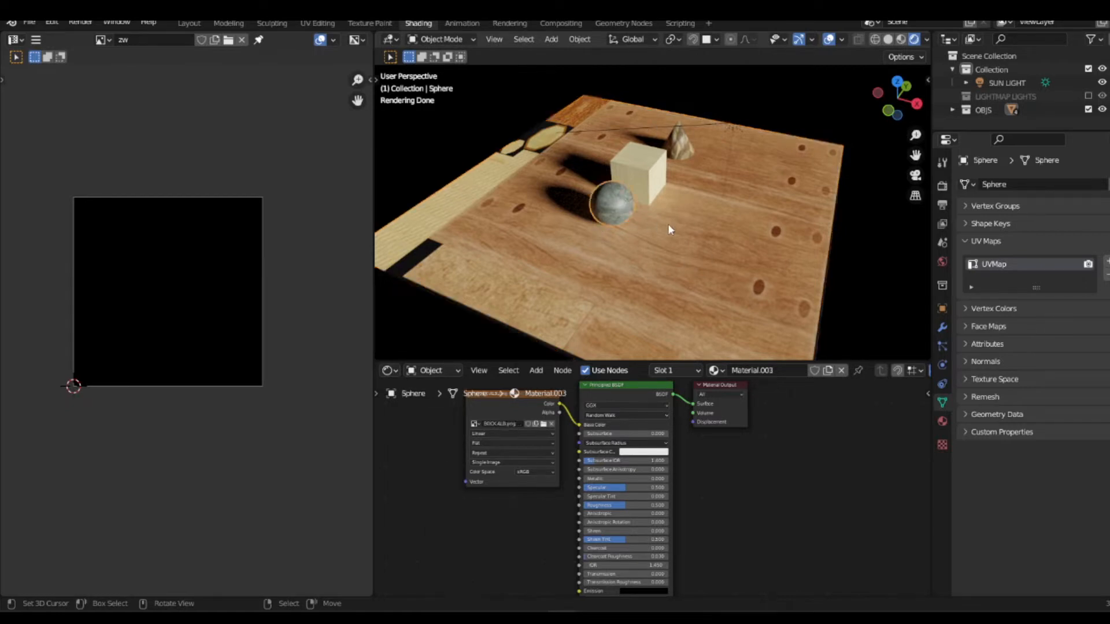
pyautogui.click(547, 264)
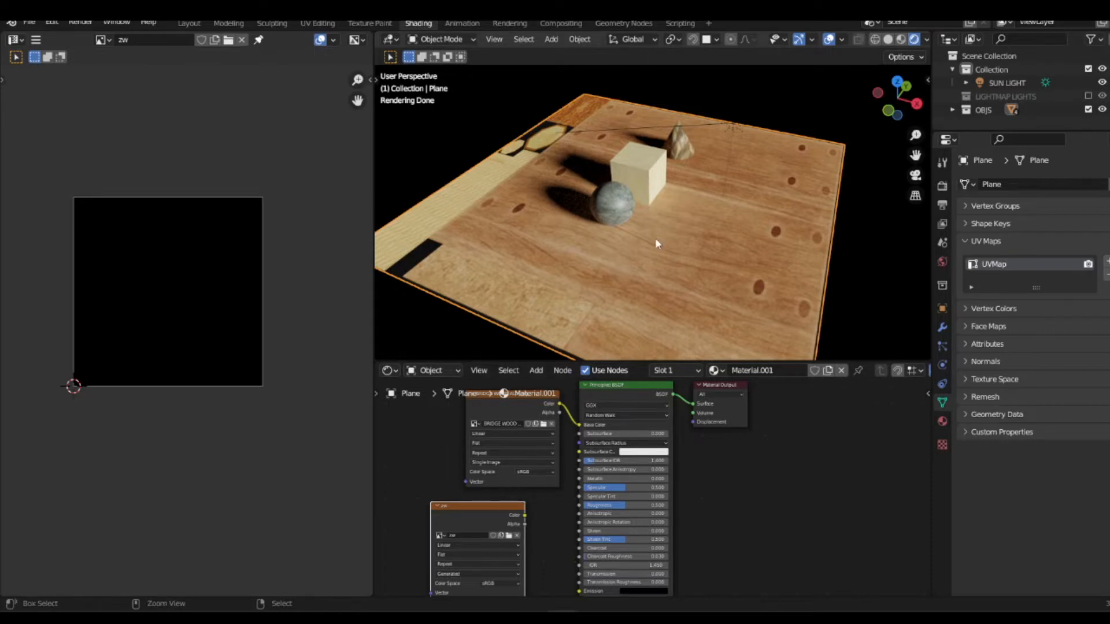
pyautogui.hotkey('ctrl', 'c')
pyautogui.click(626, 201)
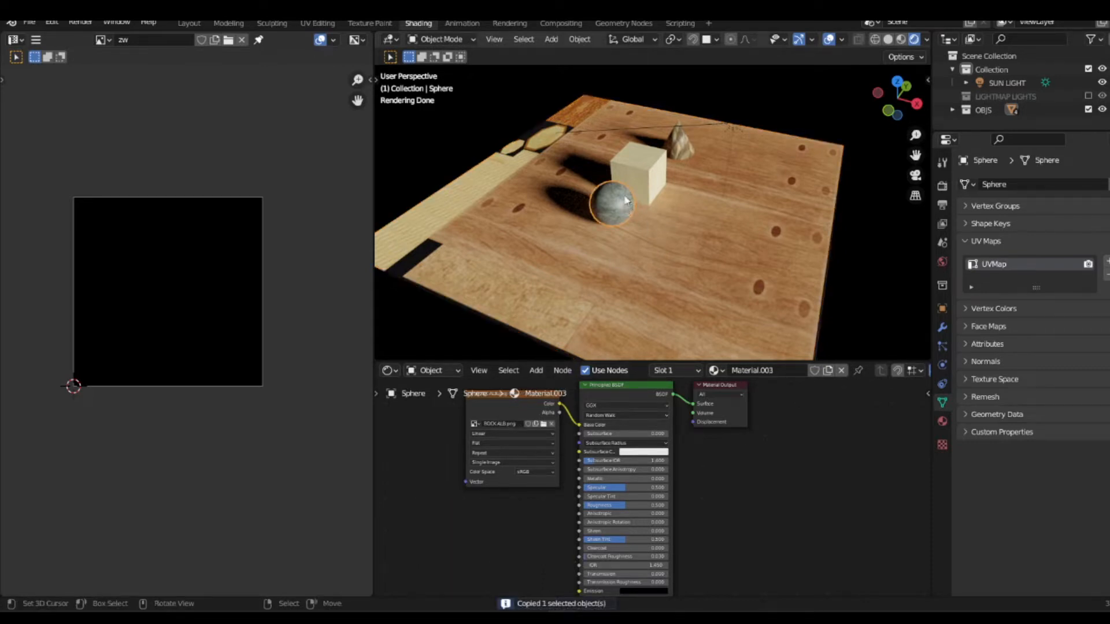
pyautogui.hotkey('ctrl', 'v')
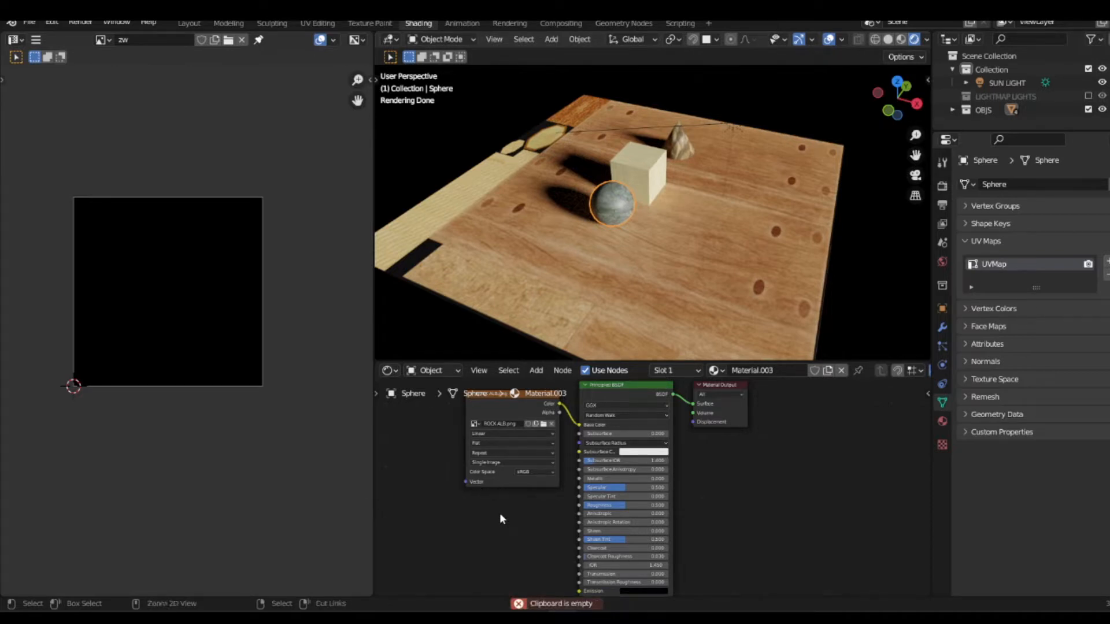
# Step: Copy the zw image texture node from the plane's material and paste it into the sphere's material
pyautogui.click(622, 314)
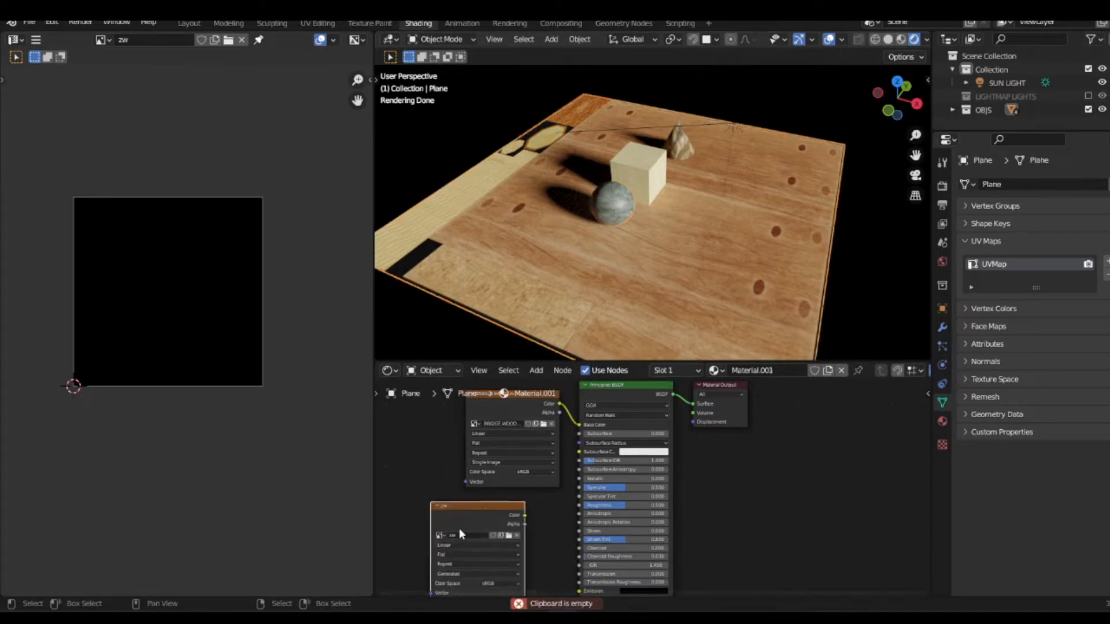
pyautogui.hotkey('ctrl', 'c')
pyautogui.click(609, 216)
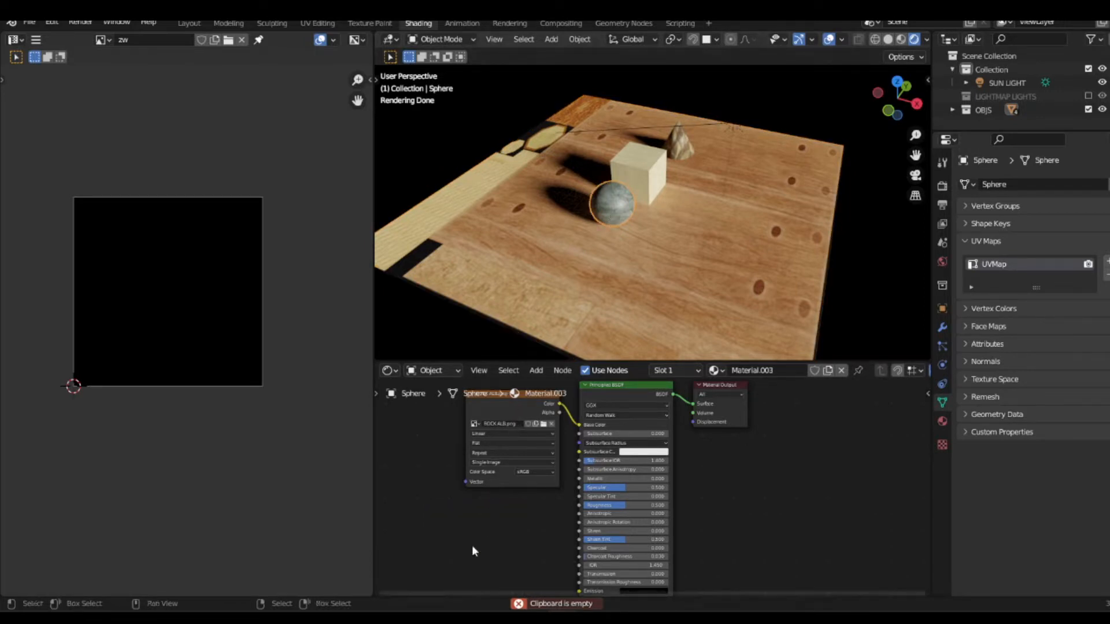
pyautogui.hotkey('ctrl', 'v')
# Step: Paste the copied zw image texture node into the cube's material and the cone's material
pyautogui.click(632, 168)
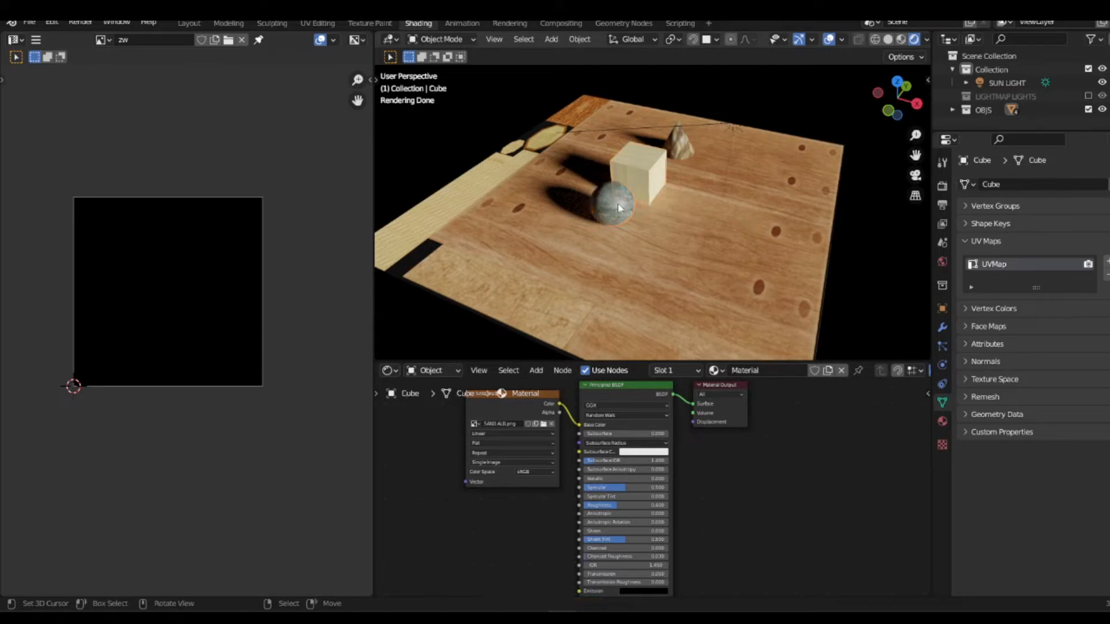
pyautogui.hotkey('ctrl', 'v')
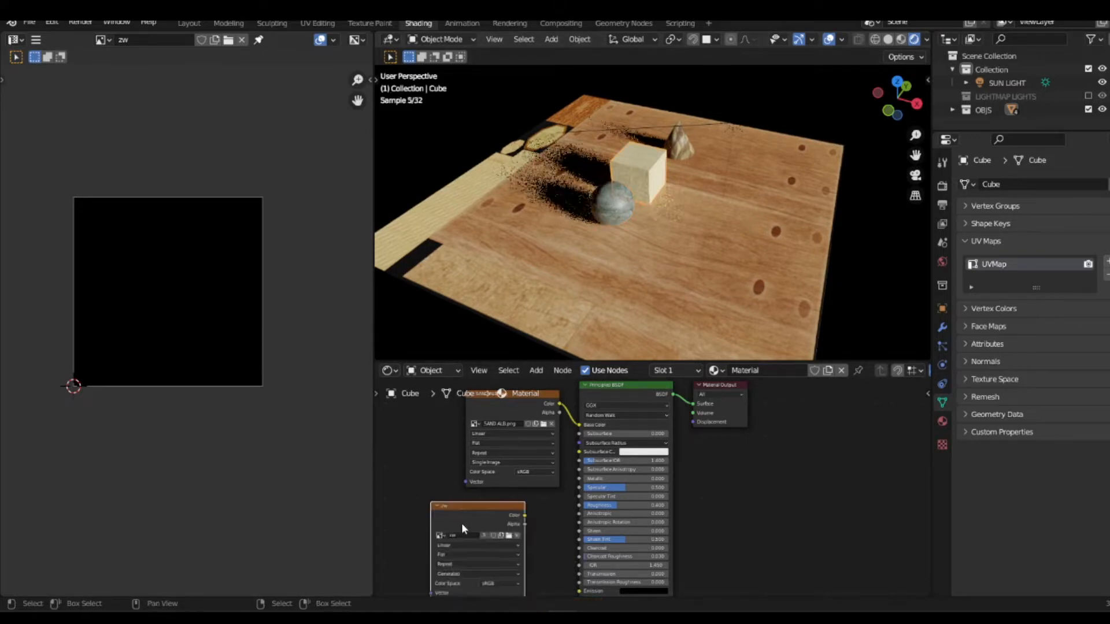
pyautogui.click(673, 143)
pyautogui.hotkey('ctrl', 'v')
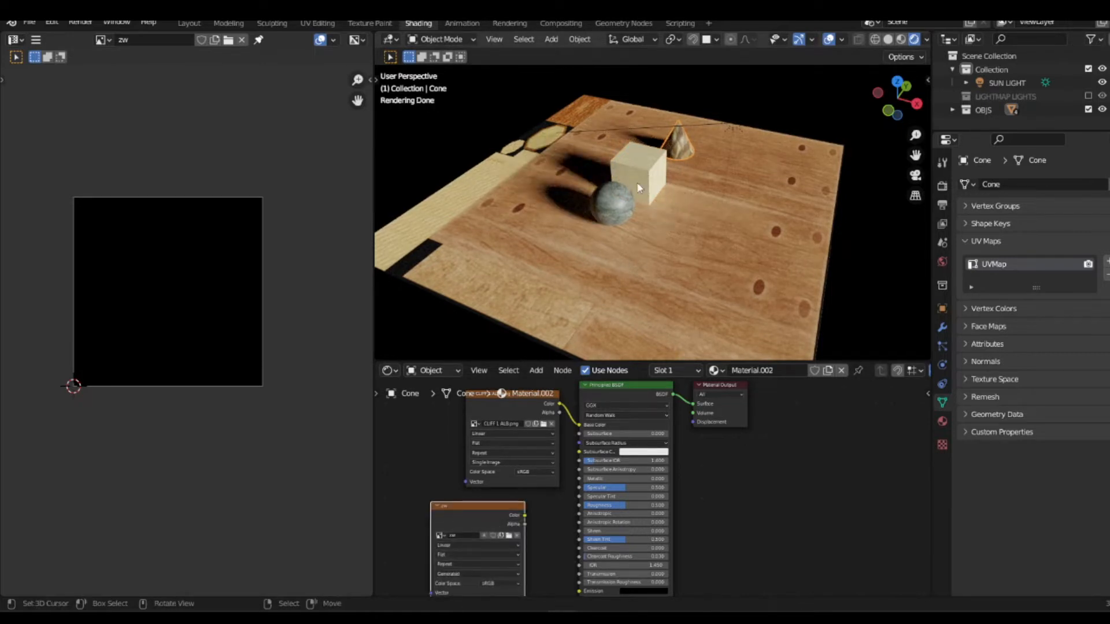
# Step: Add a second UV map to the plane and rename it Bake
pyautogui.click(604, 213)
pyautogui.click(594, 242)
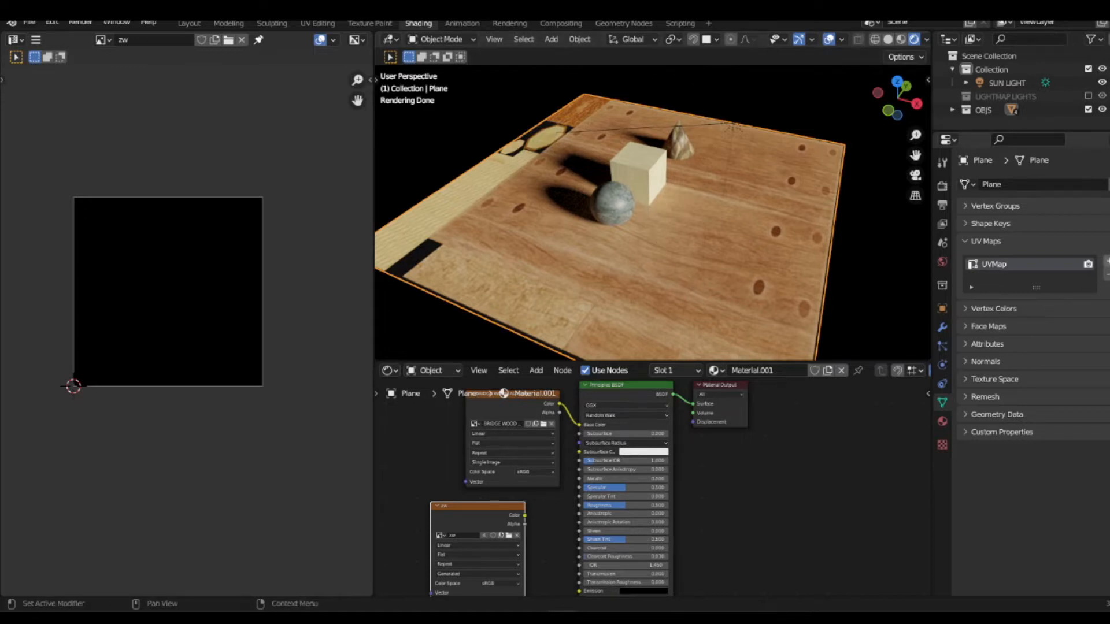
pyautogui.click(1106, 261)
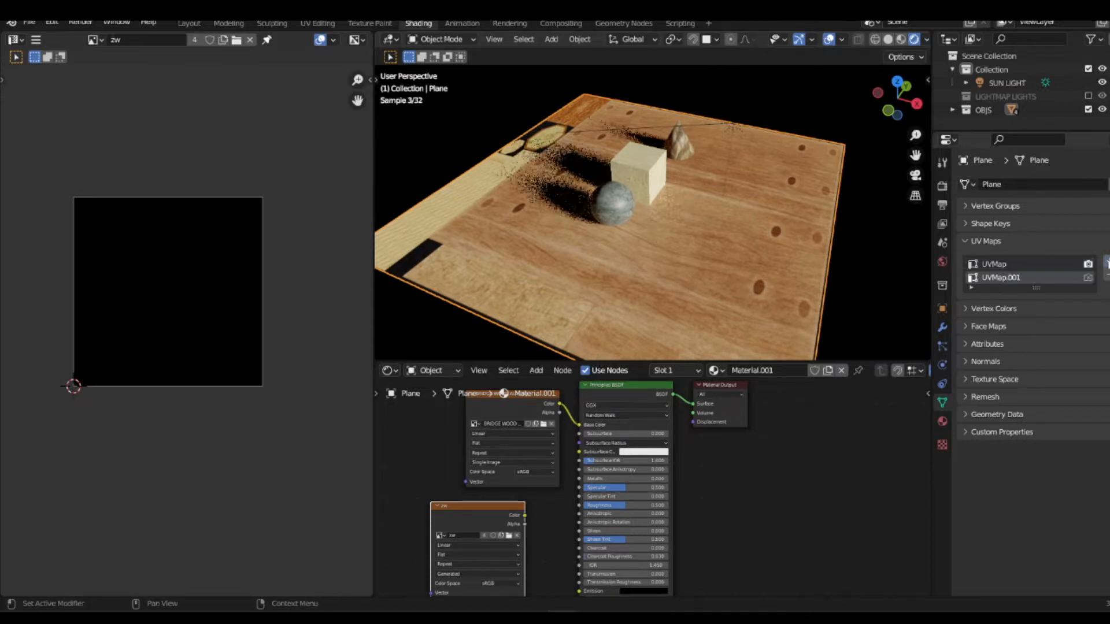
pyautogui.doubleClick(996, 278)
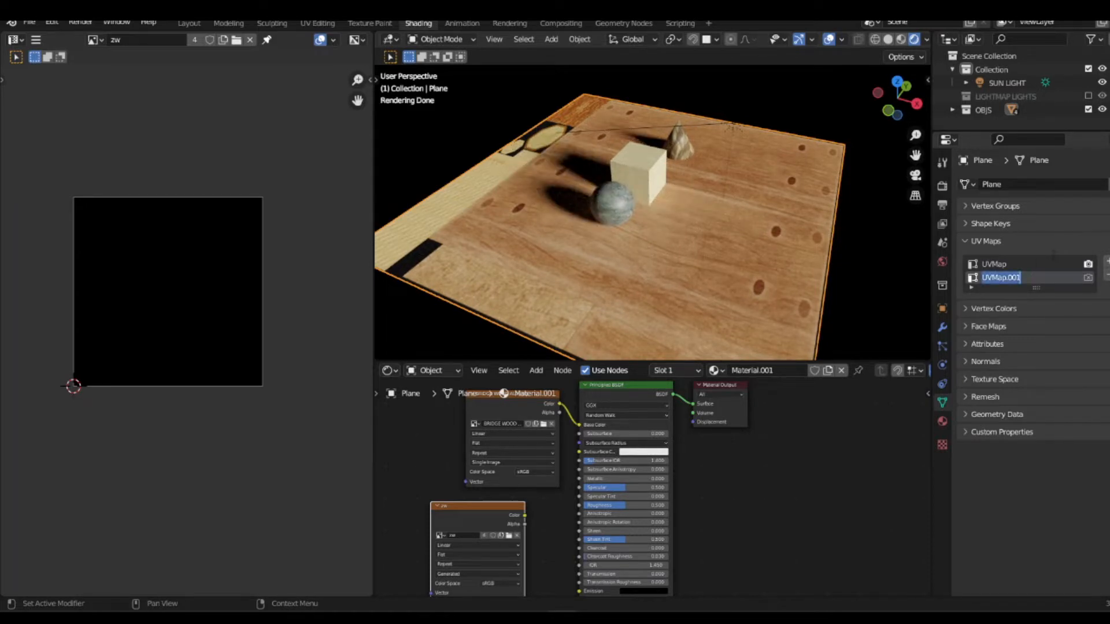
pyautogui.write('Bake')
pyautogui.press('Return')
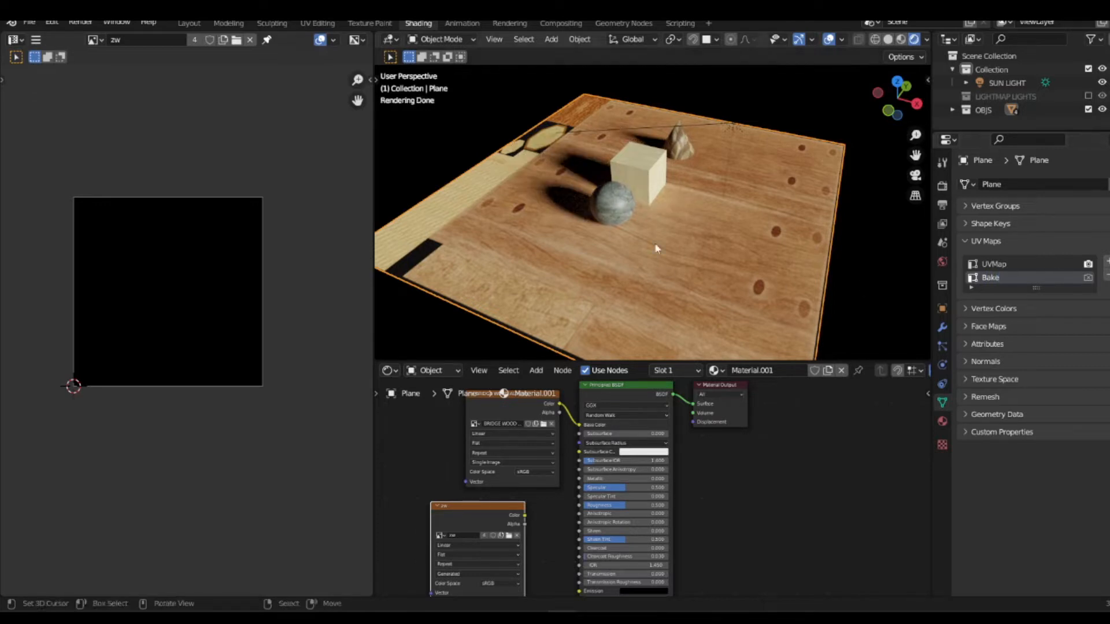
# Step: Add a second UV map to the sphere and name it Bake
pyautogui.click(620, 197)
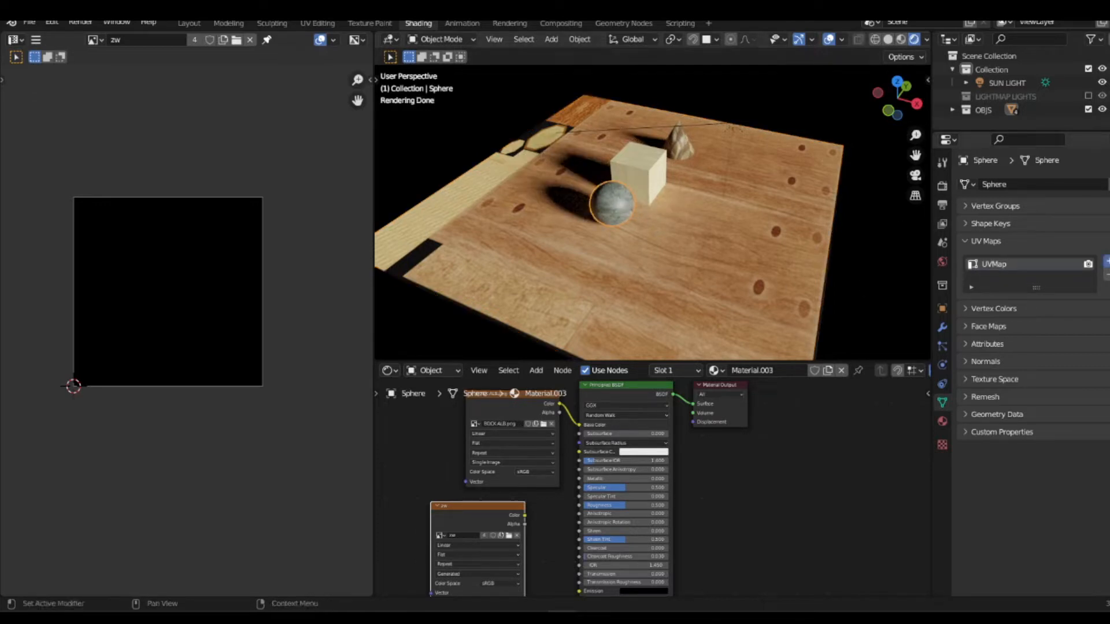
pyautogui.doubleClick(1008, 277)
pyautogui.write('Bake')
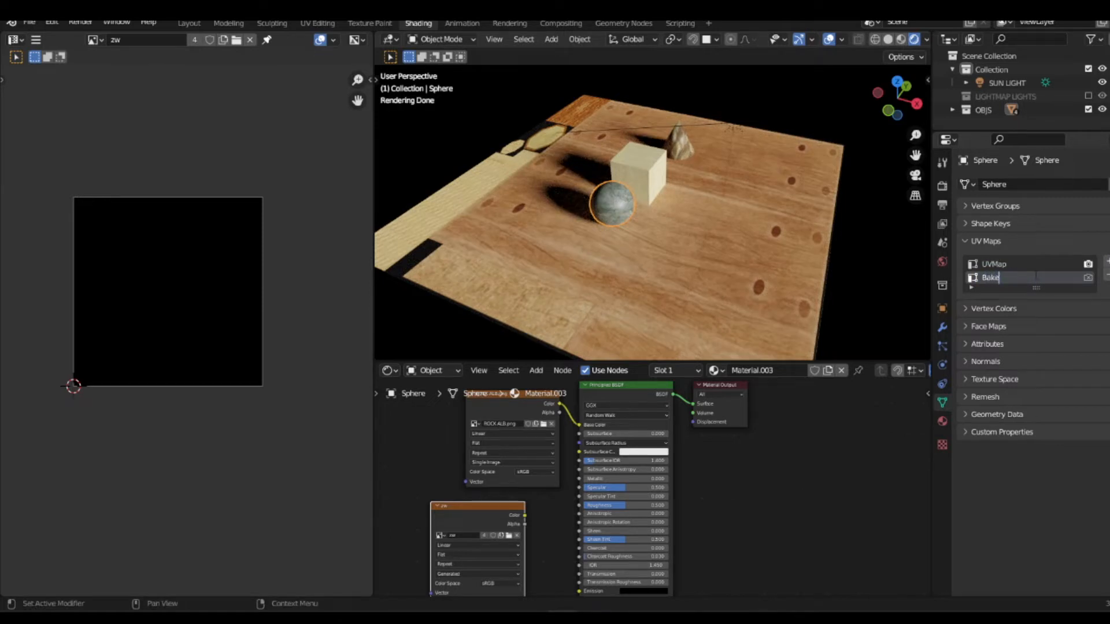
pyautogui.press('Return')
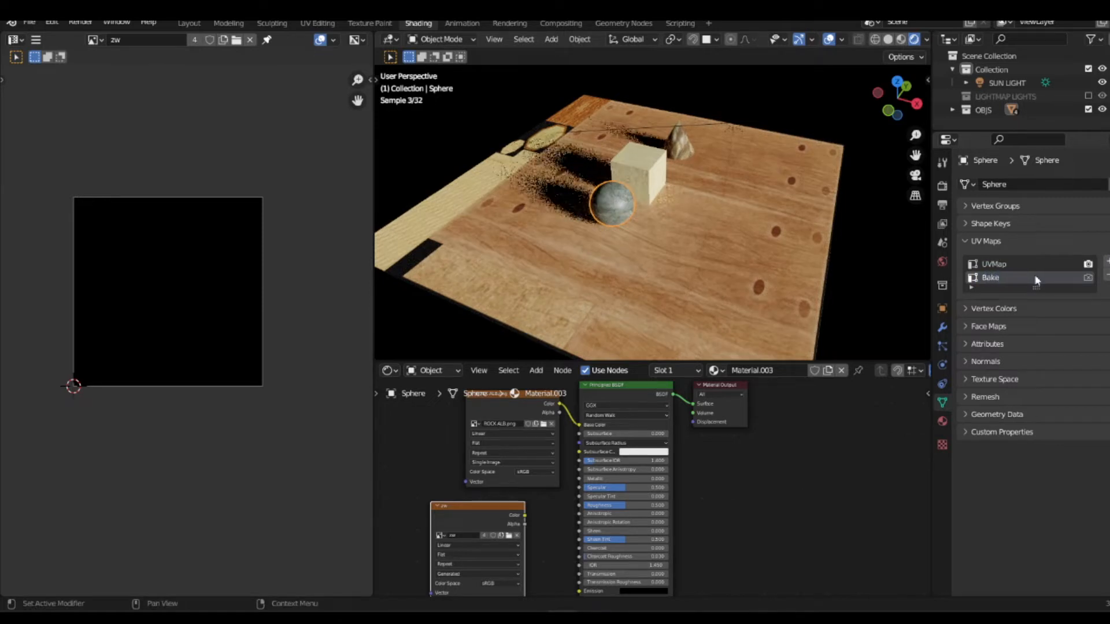
# Step: Give the cube a second UV map named Bake
pyautogui.click(652, 175)
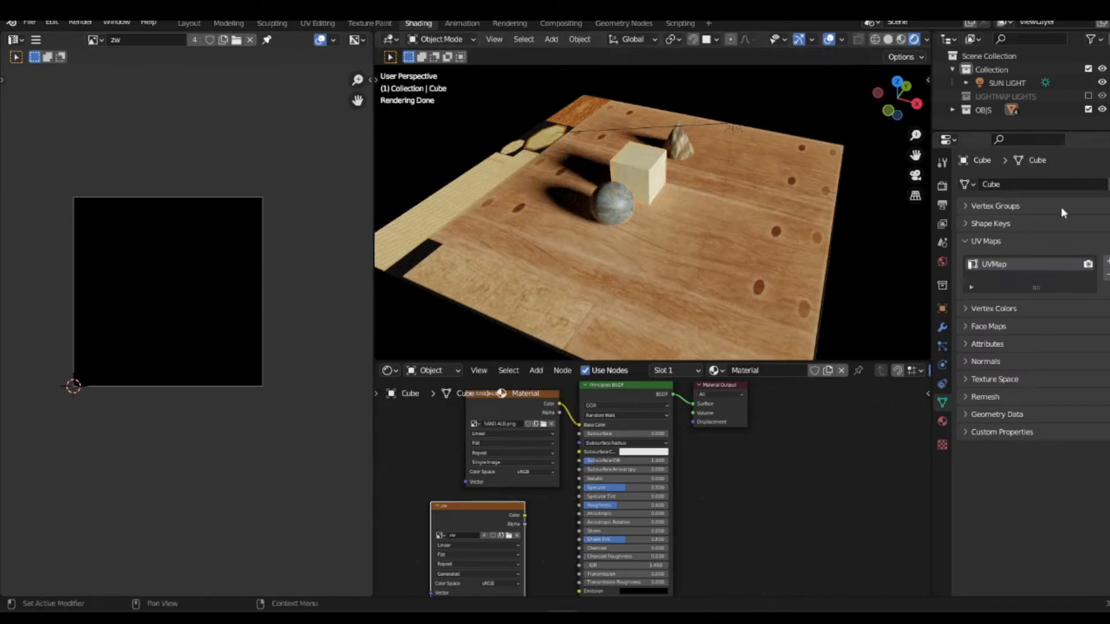
pyautogui.click(1106, 262)
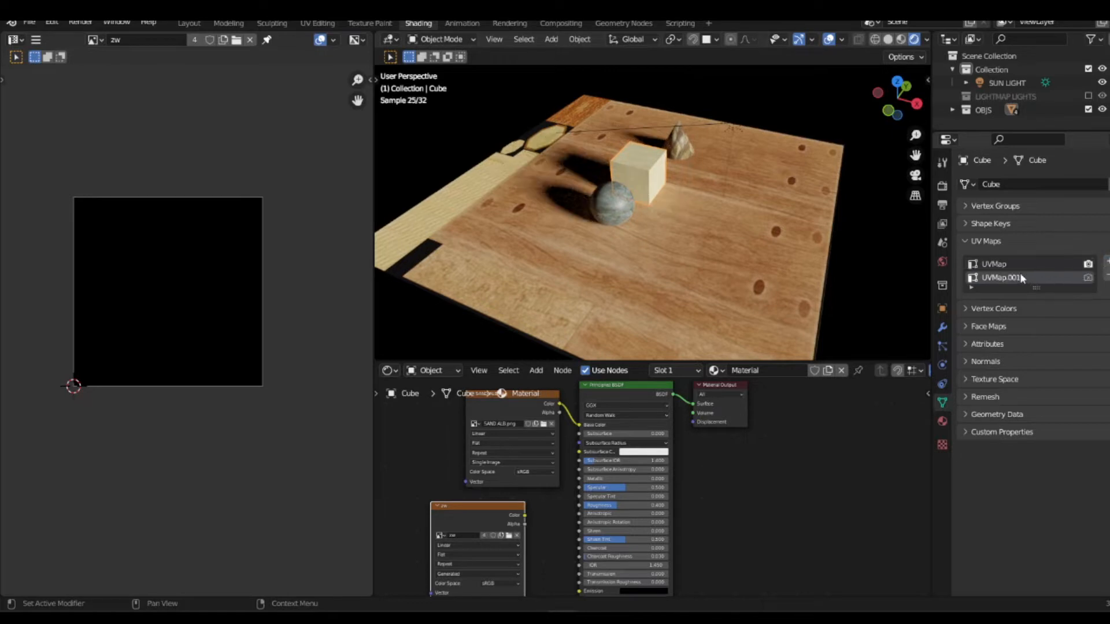
pyautogui.doubleClick(1053, 276)
pyautogui.write('Bake')
pyautogui.press('Return')
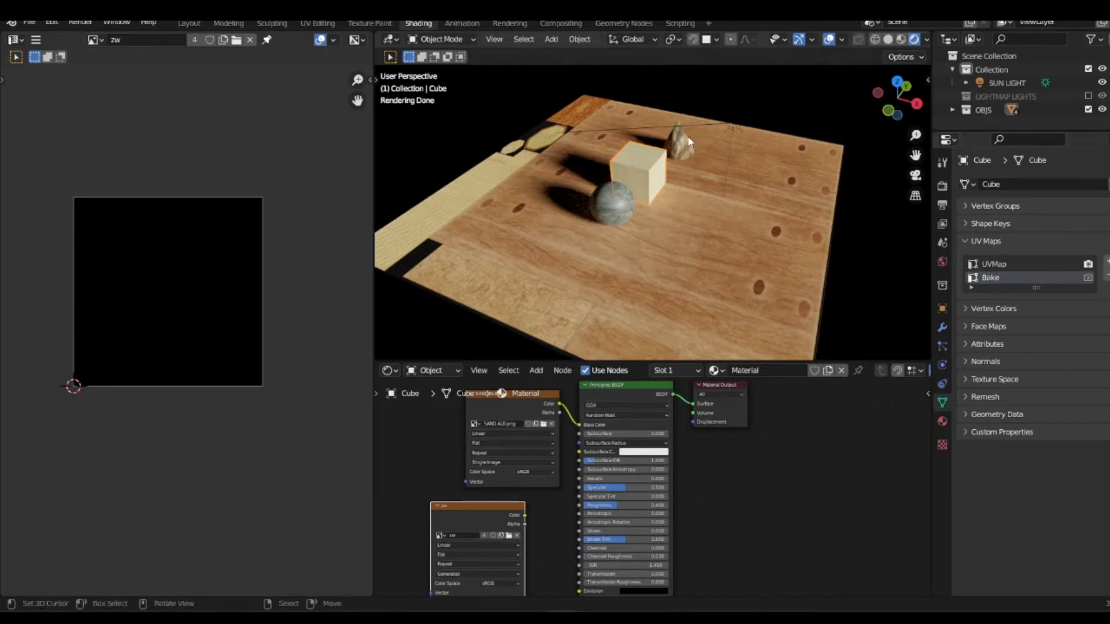
# Step: Create a second UV map on the cone and rename it Bake
pyautogui.click(681, 140)
pyautogui.click(1105, 261)
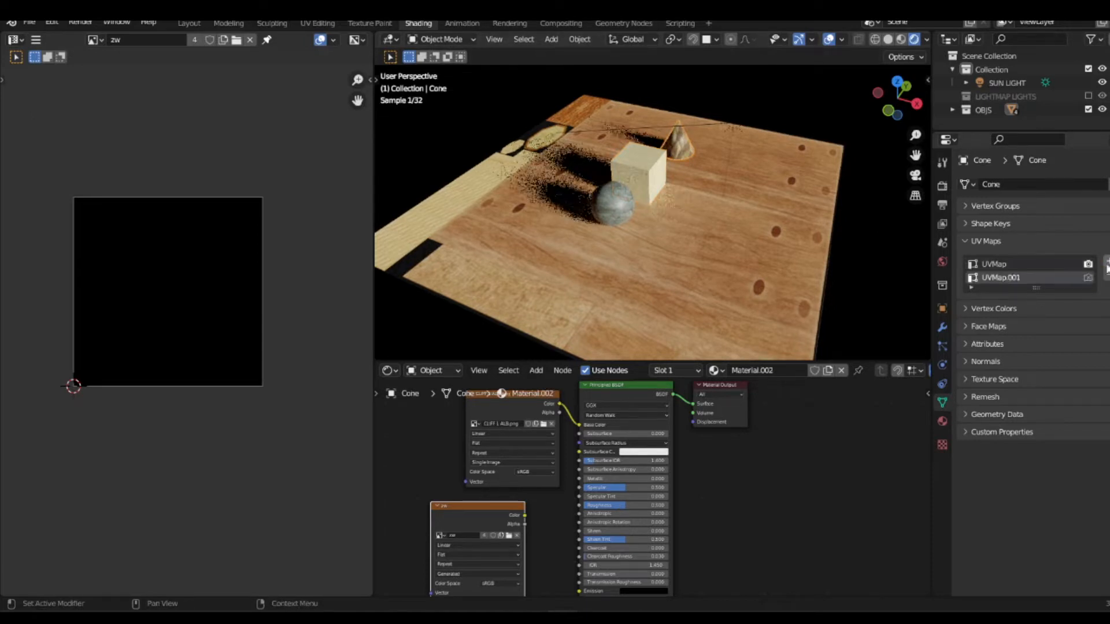
pyautogui.doubleClick(1011, 277)
pyautogui.write('B')
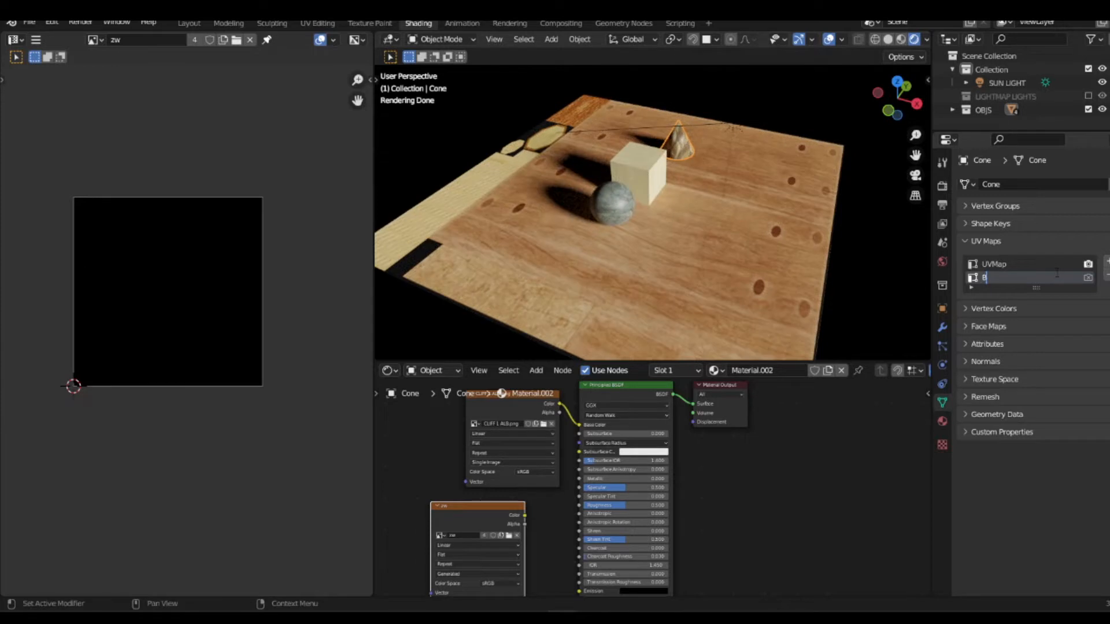
pyautogui.write('ake')
pyautogui.press('Return')
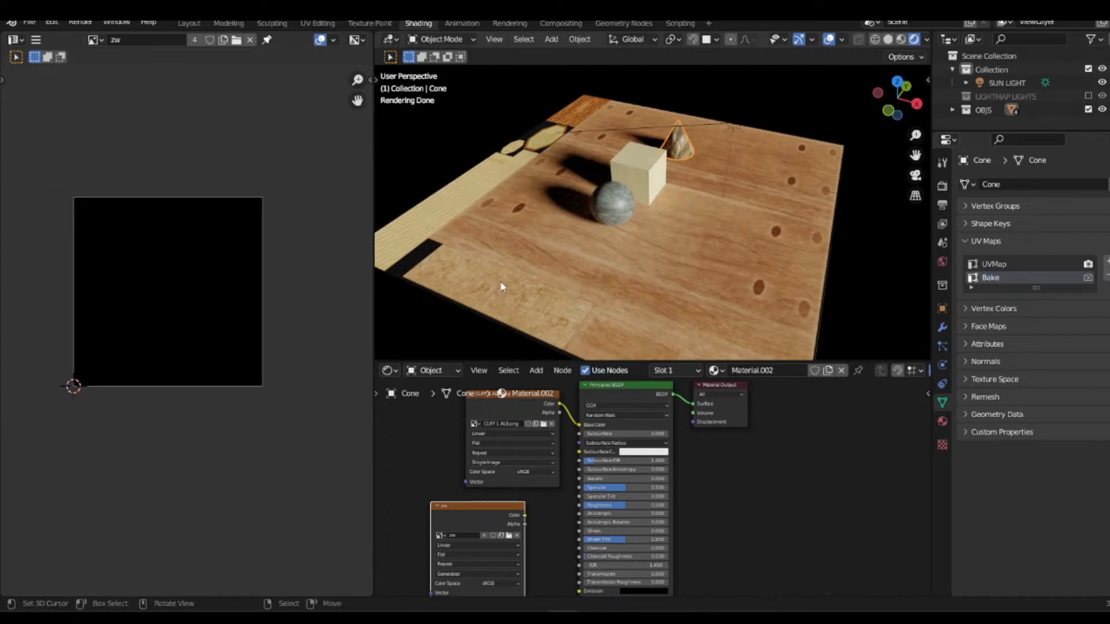
# Step: Select the cone, cube, sphere and plane together, enter Edit Mode and select all of their geometry
pyautogui.keyDown('shift'); pyautogui.click(652, 177); pyautogui.keyUp('shift')
pyautogui.keyDown('shift'); pyautogui.click(616, 209); pyautogui.keyUp('shift')
pyautogui.keyDown('shift'); pyautogui.click(665, 241); pyautogui.keyUp('shift')
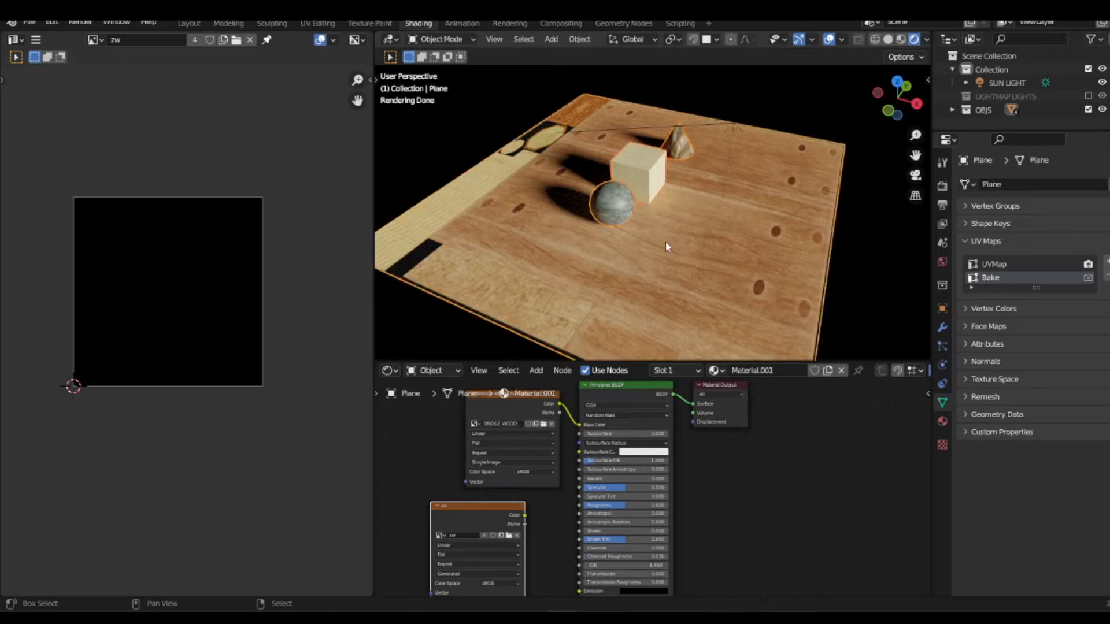
pyautogui.press('Tab')
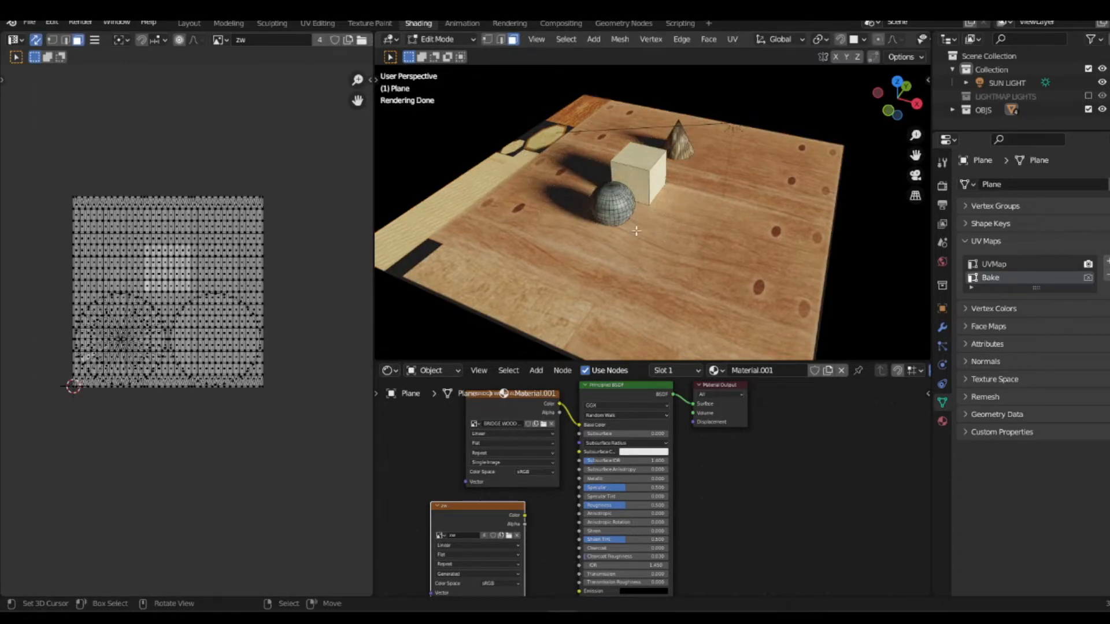
pyautogui.moveTo(645, 225); pyautogui.dragTo(571, 224, button='middle')
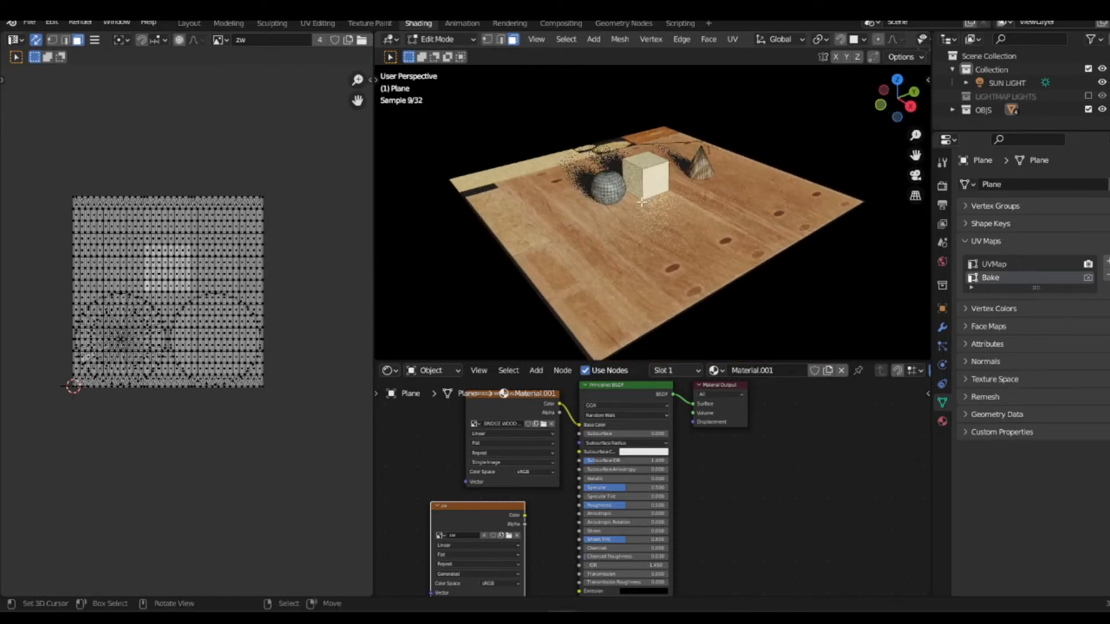
pyautogui.press('a')
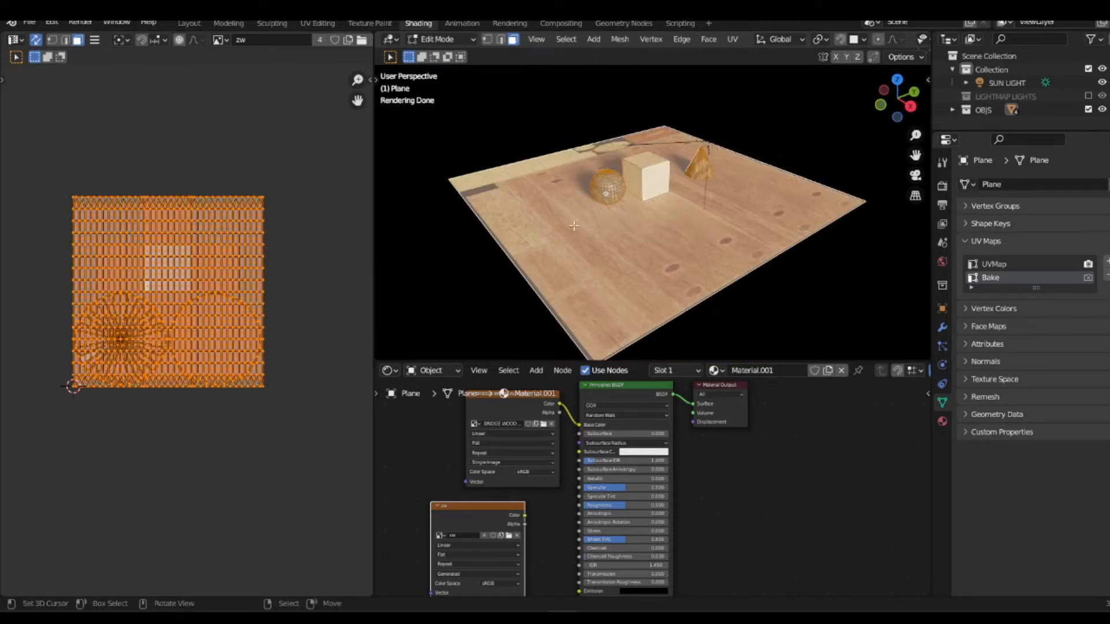
# Step: Unwrap the selected geometry with Smart UV Project using an island margin of 0.030
pyautogui.press('u')
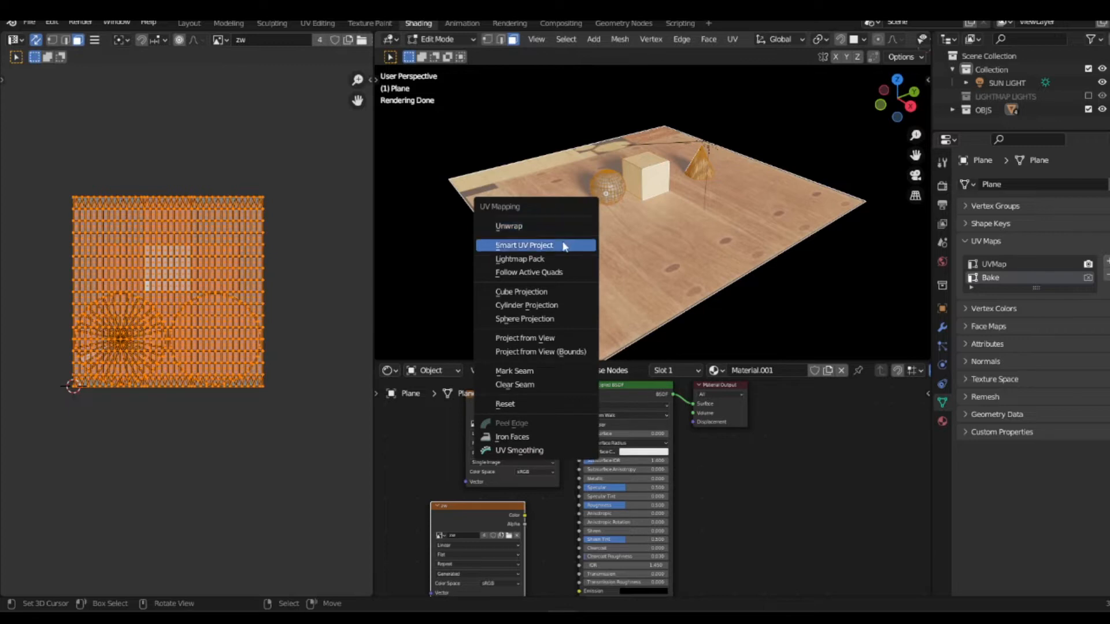
pyautogui.click(558, 246)
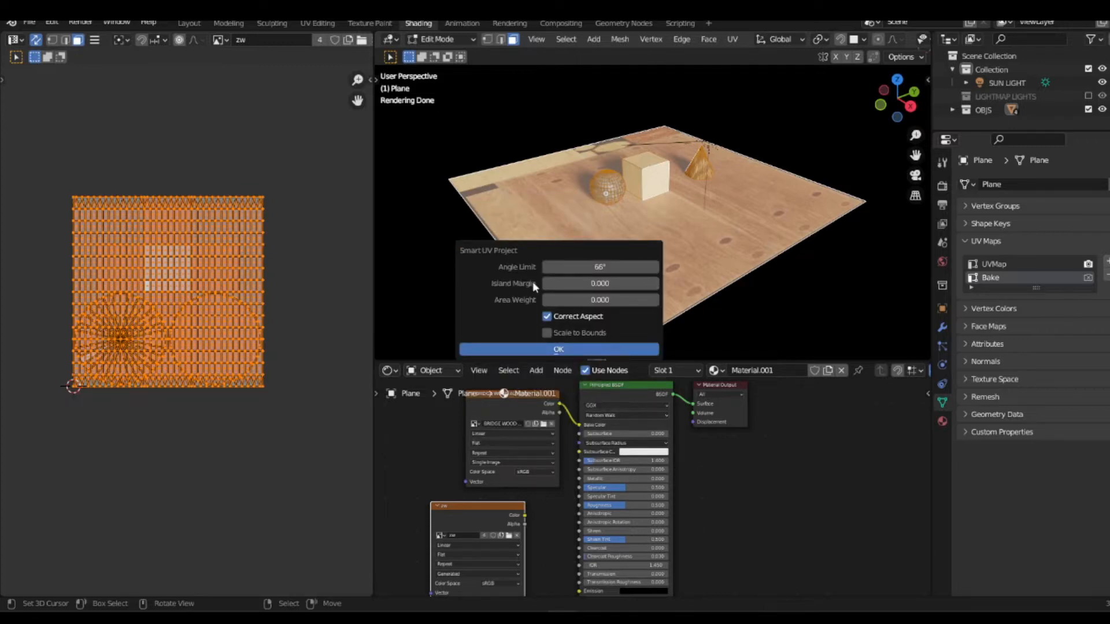
pyautogui.click(655, 283)
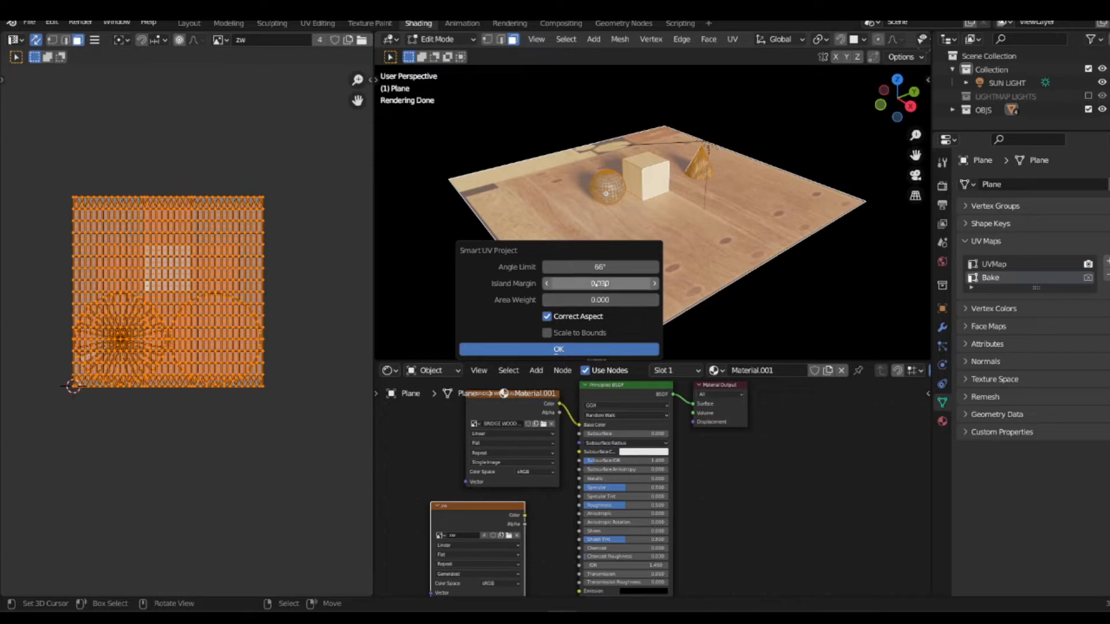
pyautogui.click(551, 349)
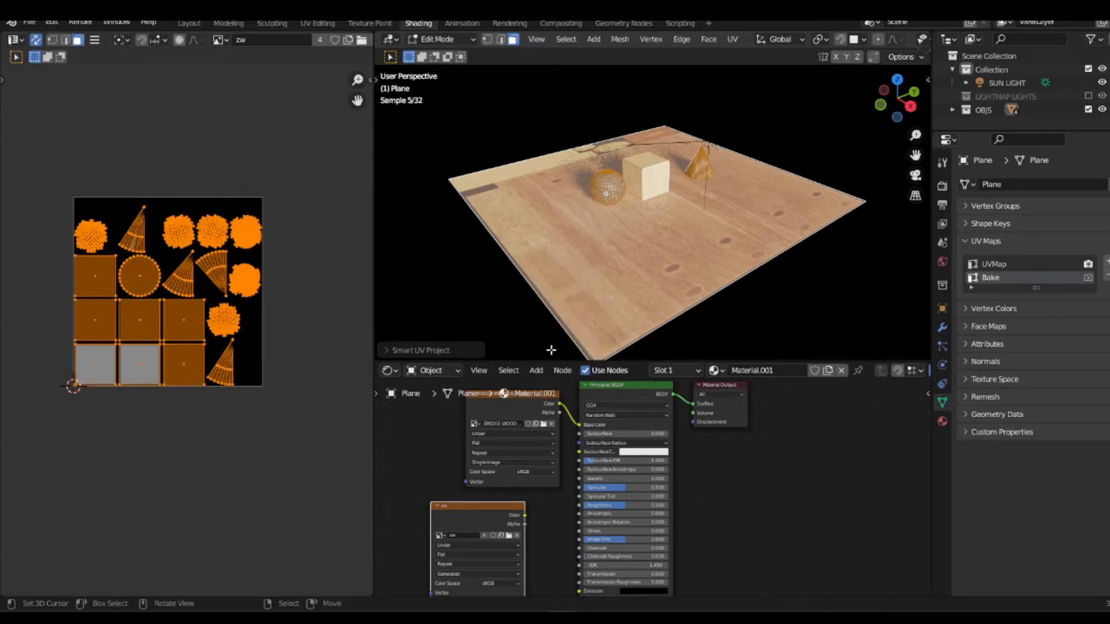
# Step: Inspect the unwrapped islands, select the plane's face to locate its island, and return to Object Mode
pyautogui.scroll(2, 164, 268)
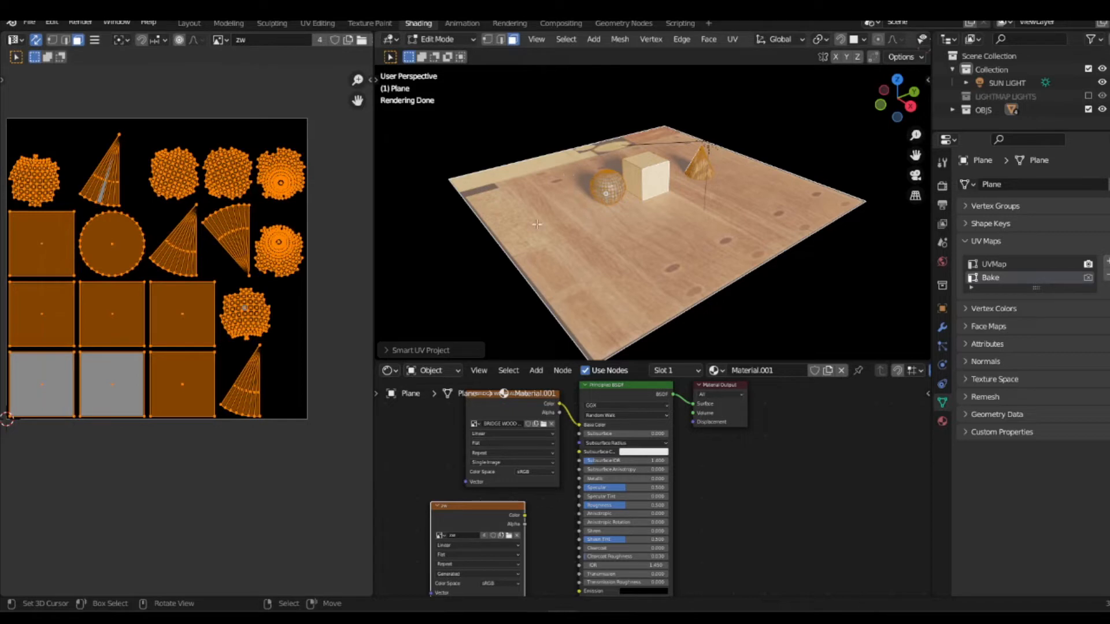
pyautogui.scroll(-1, 193, 324)
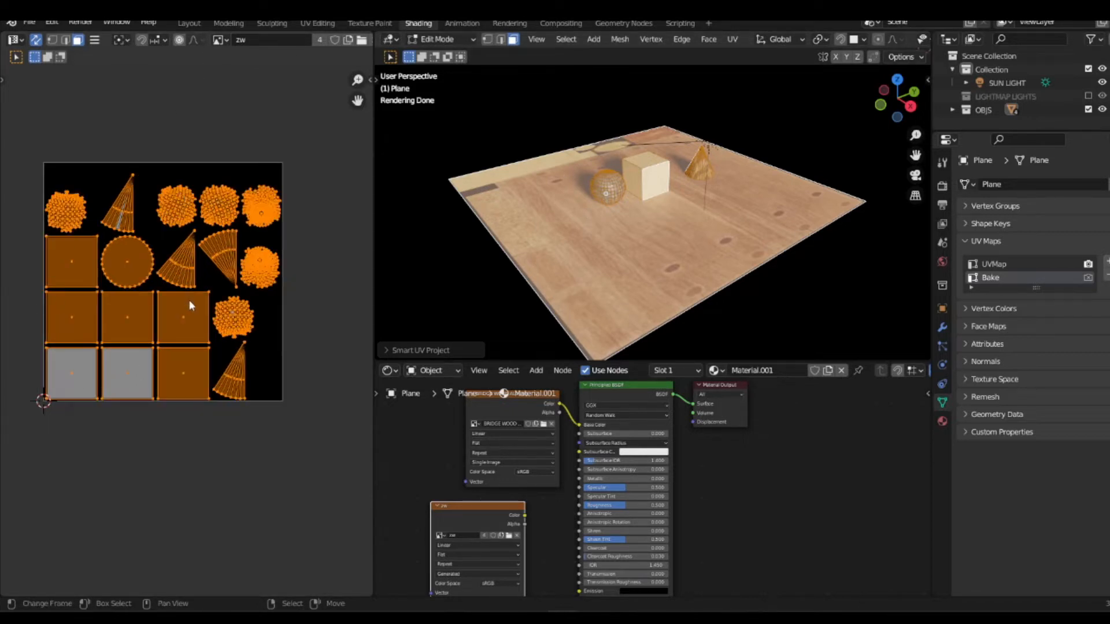
pyautogui.scroll(1, 189, 300)
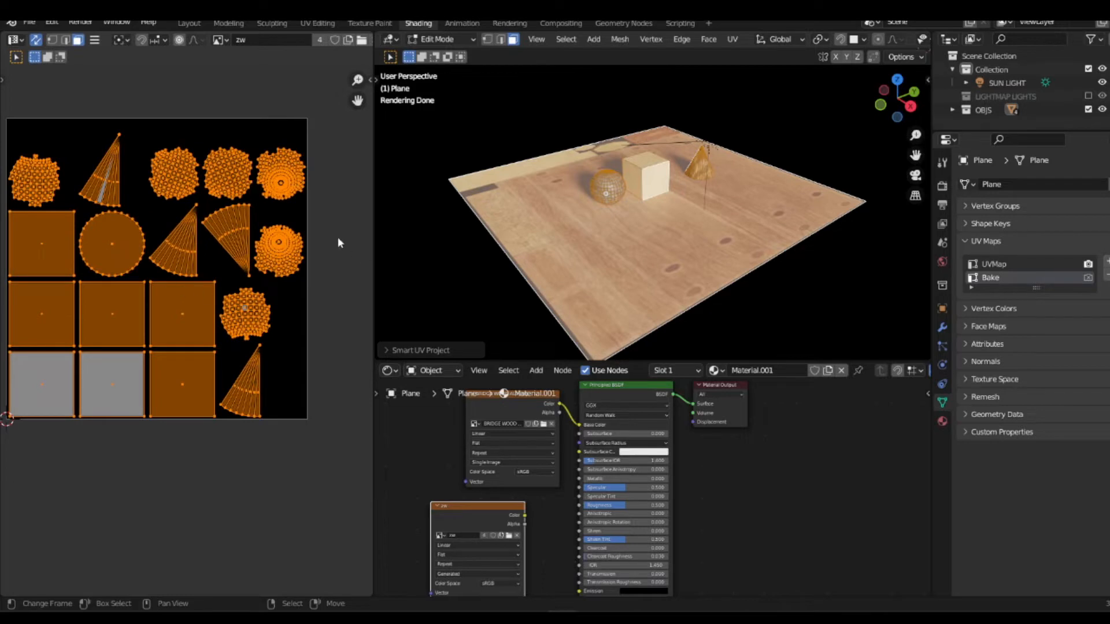
pyautogui.click(611, 241)
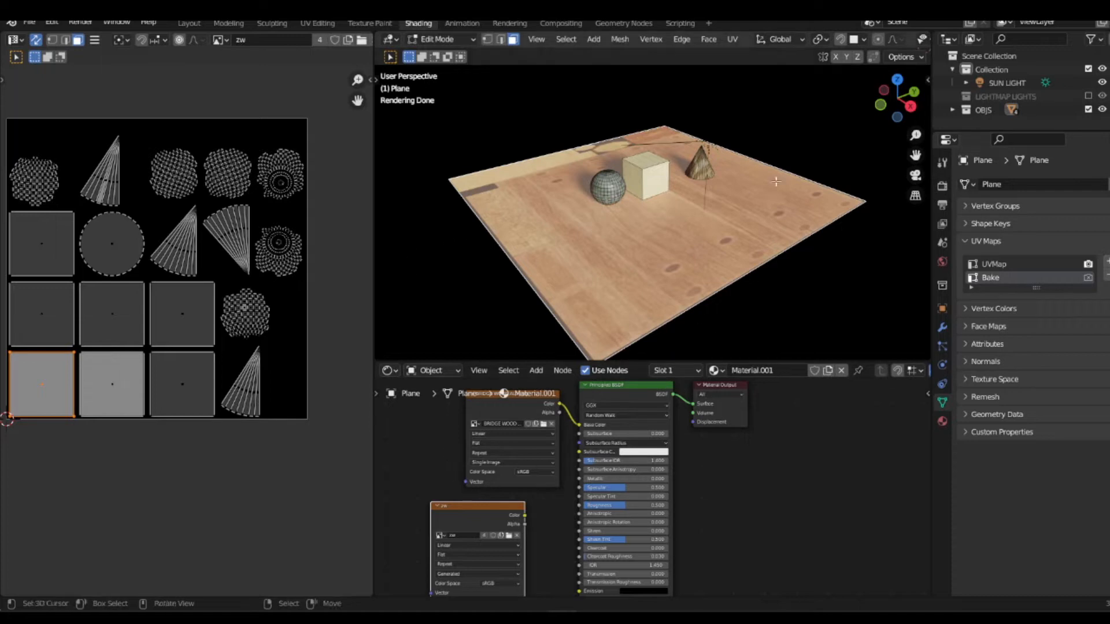
pyautogui.press('Tab')
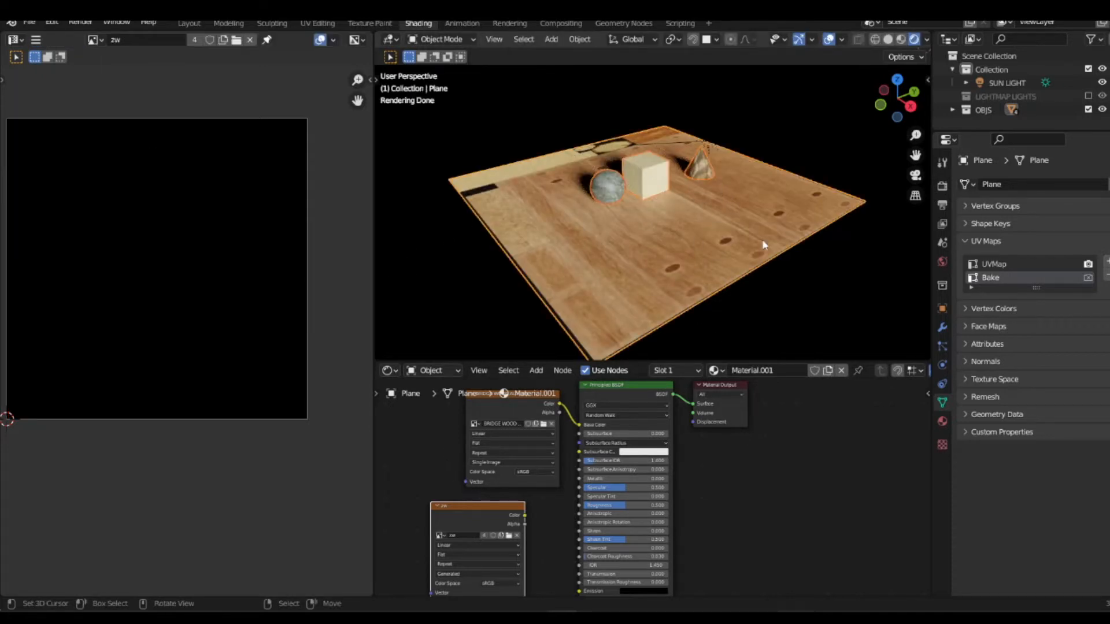
# Step: Review the bake options and render sampling settings in the render properties, collapsing the viewport sampling section
pyautogui.click(943, 186)
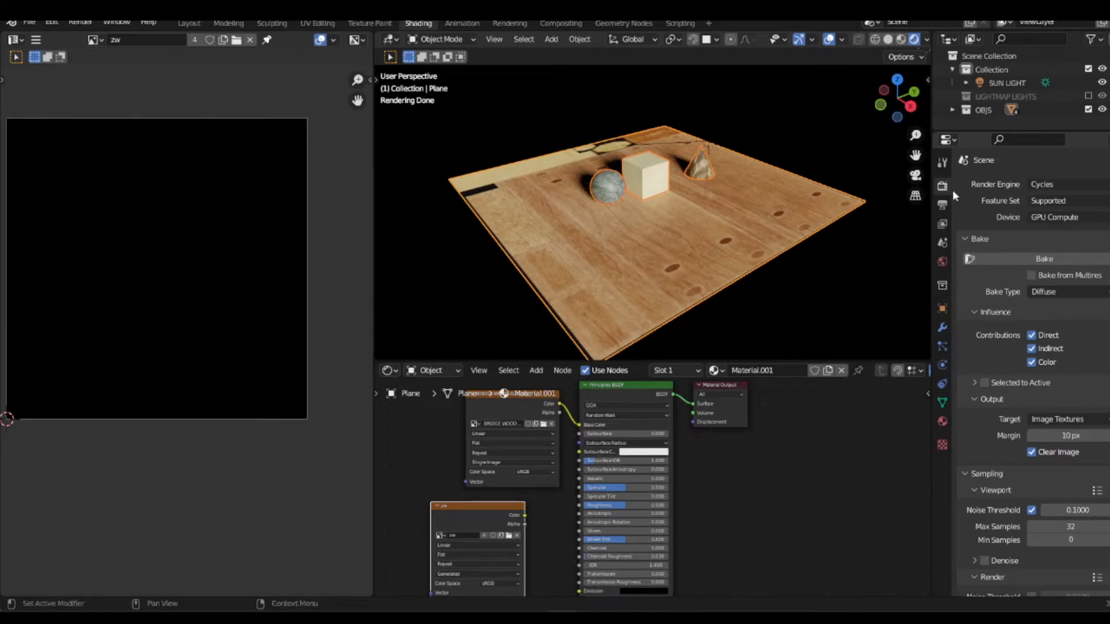
pyautogui.scroll(-2, 1002, 410)
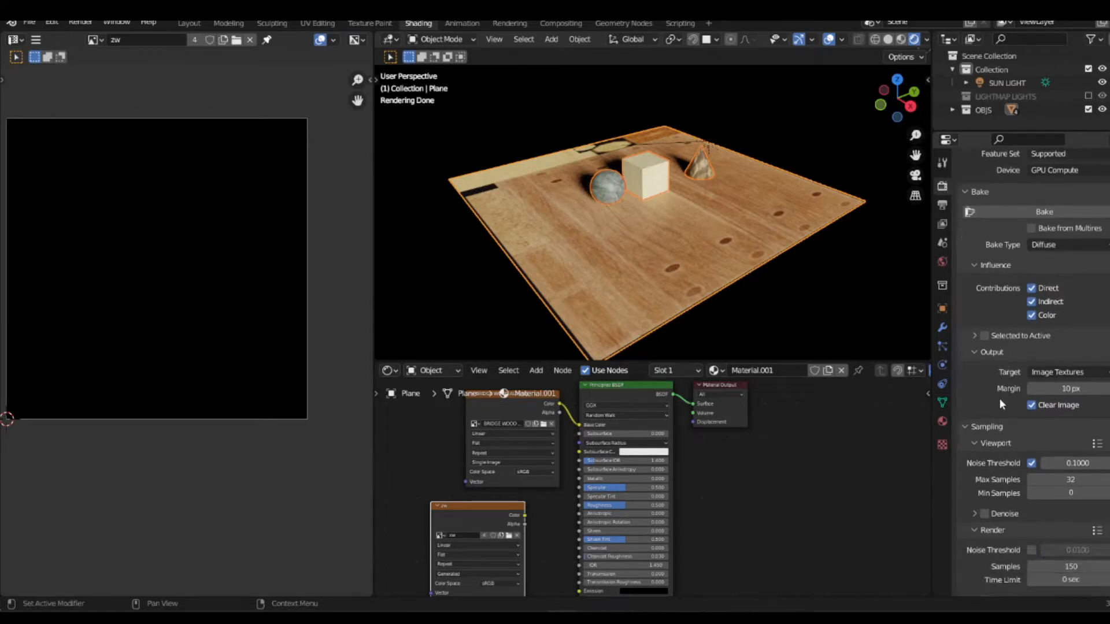
pyautogui.scroll(-4, 999, 397)
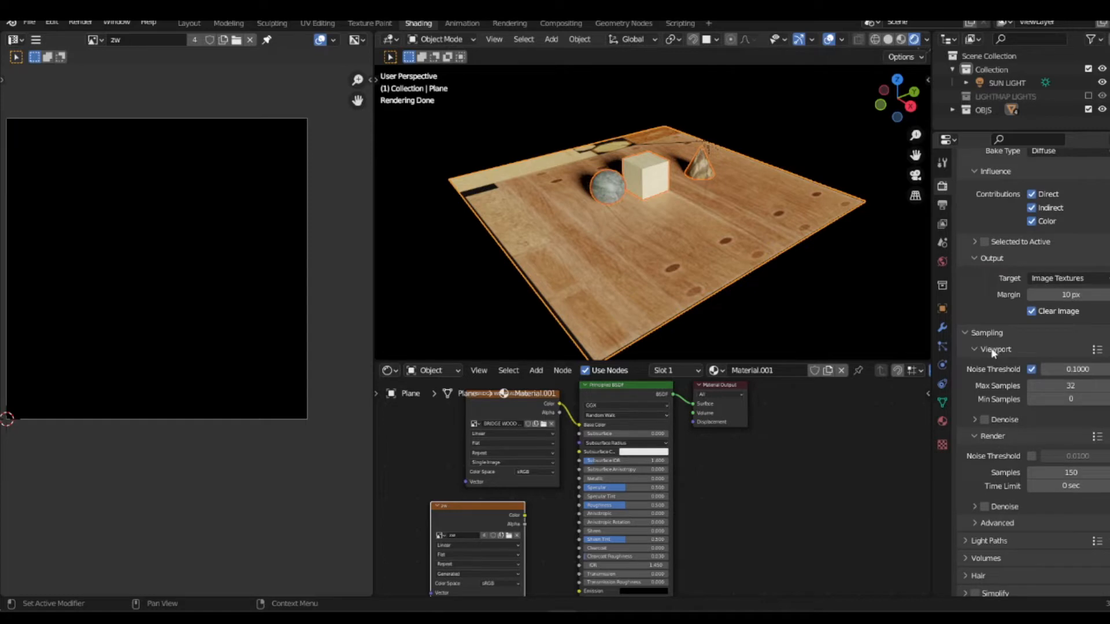
pyautogui.click(995, 352)
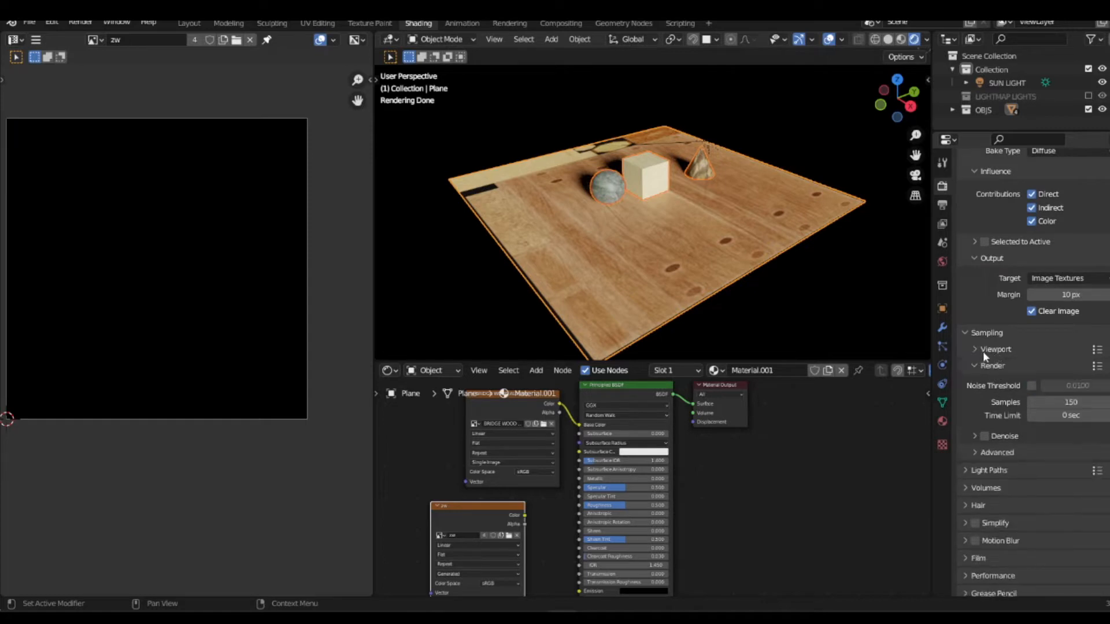
pyautogui.click(985, 366)
pyautogui.click(998, 395)
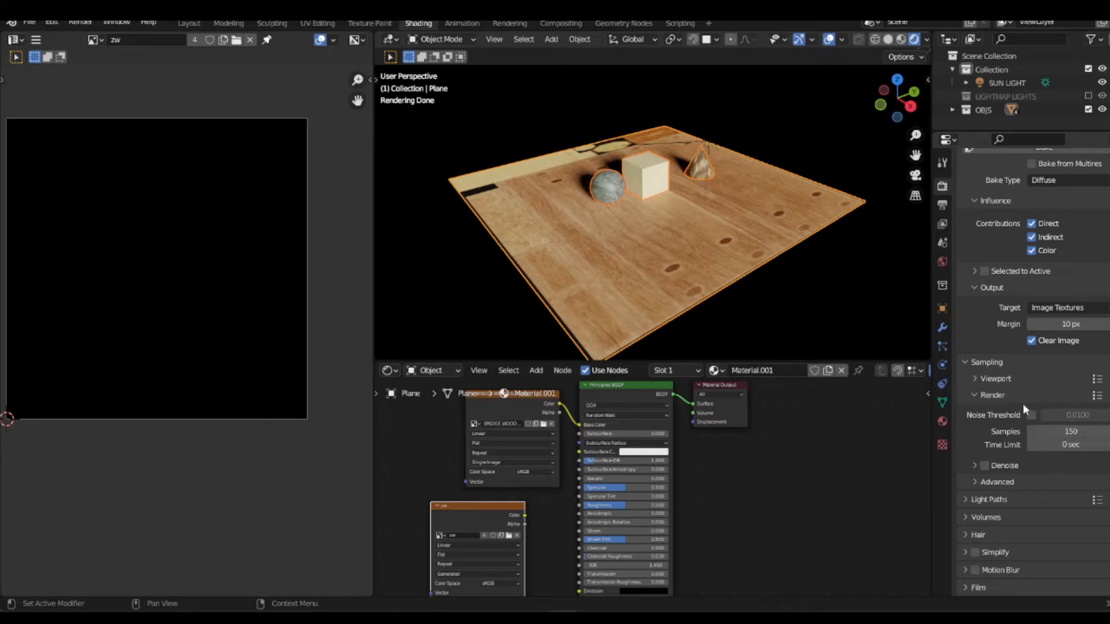
# Step: Collapse the Sampling settings in the render properties, keep the Bake settings expanded, and save the project file
pyautogui.scroll(4, 1006, 376)
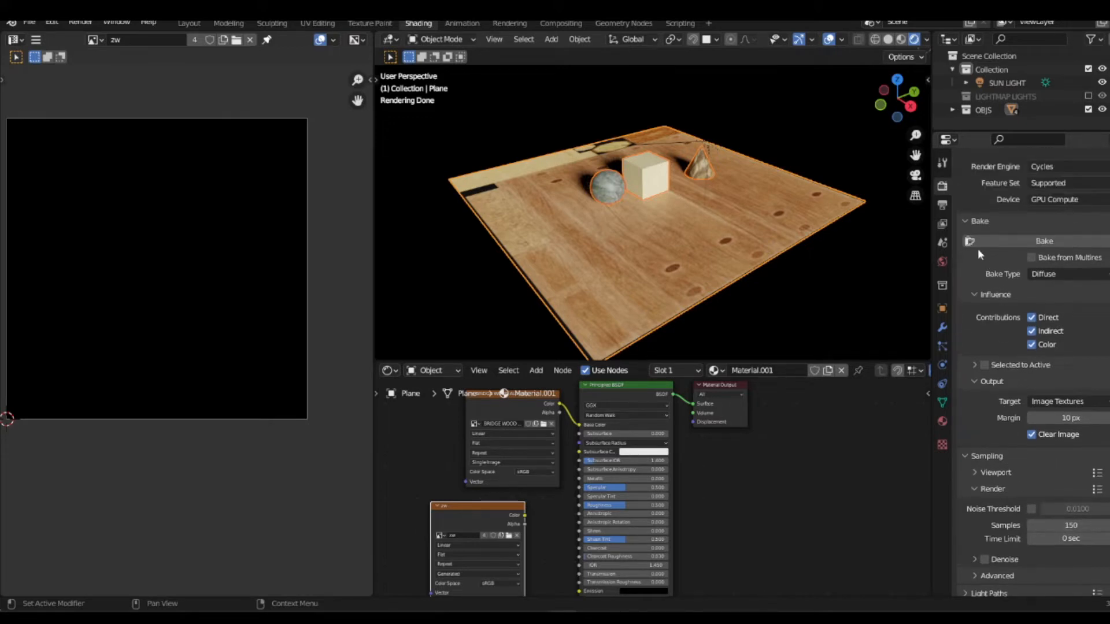
pyautogui.click(976, 220)
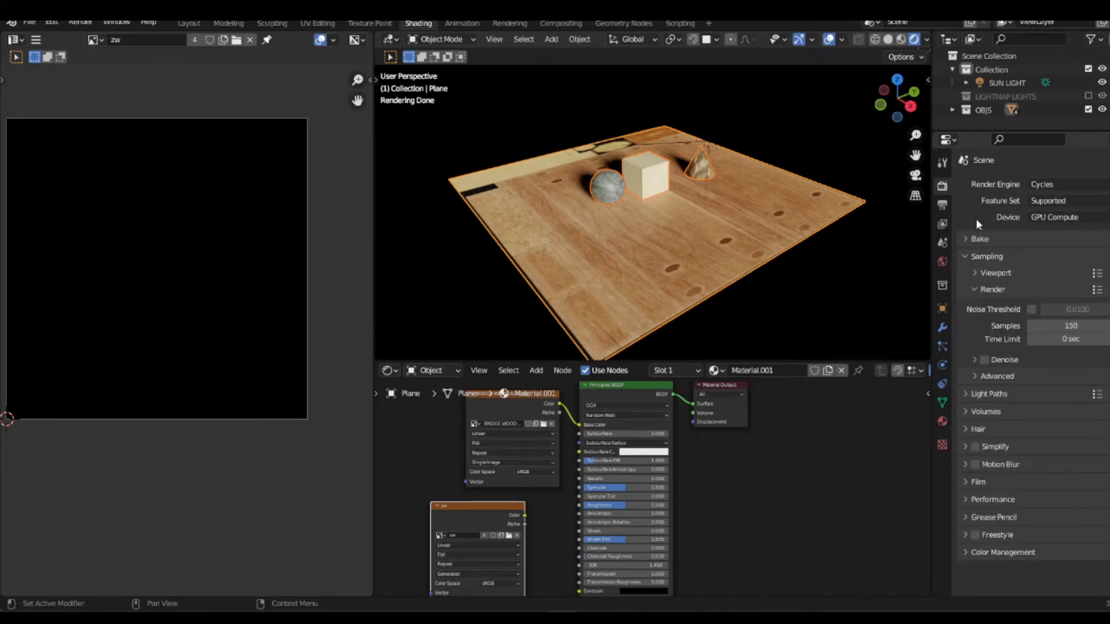
pyautogui.click(977, 239)
pyautogui.click(977, 241)
pyautogui.click(980, 241)
pyautogui.click(1009, 383)
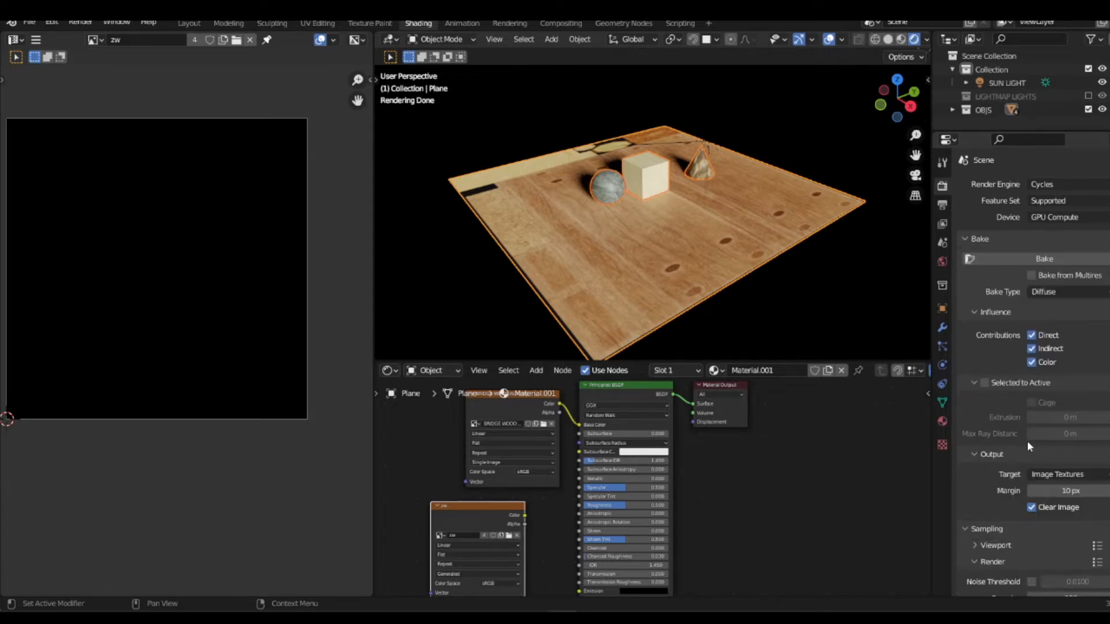
pyautogui.click(977, 238)
pyautogui.click(969, 256)
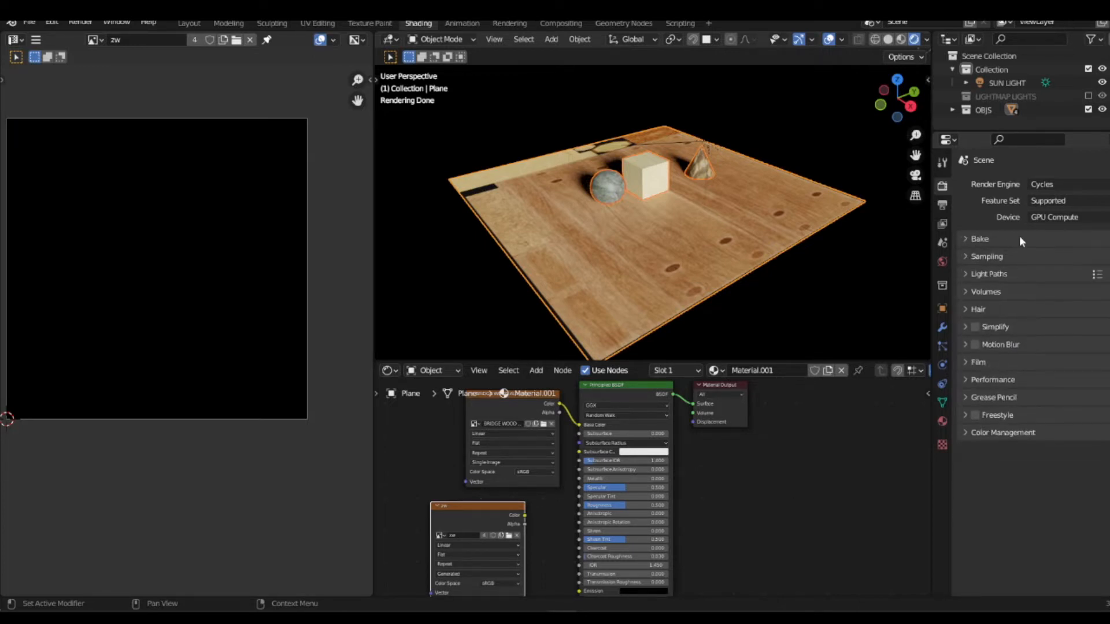
pyautogui.moveTo(1097, 239)
pyautogui.mouseDown()
pyautogui.moveTo(1097, 435)
pyautogui.moveTo(1096, 232)
pyautogui.mouseUp()
pyautogui.click(967, 239)
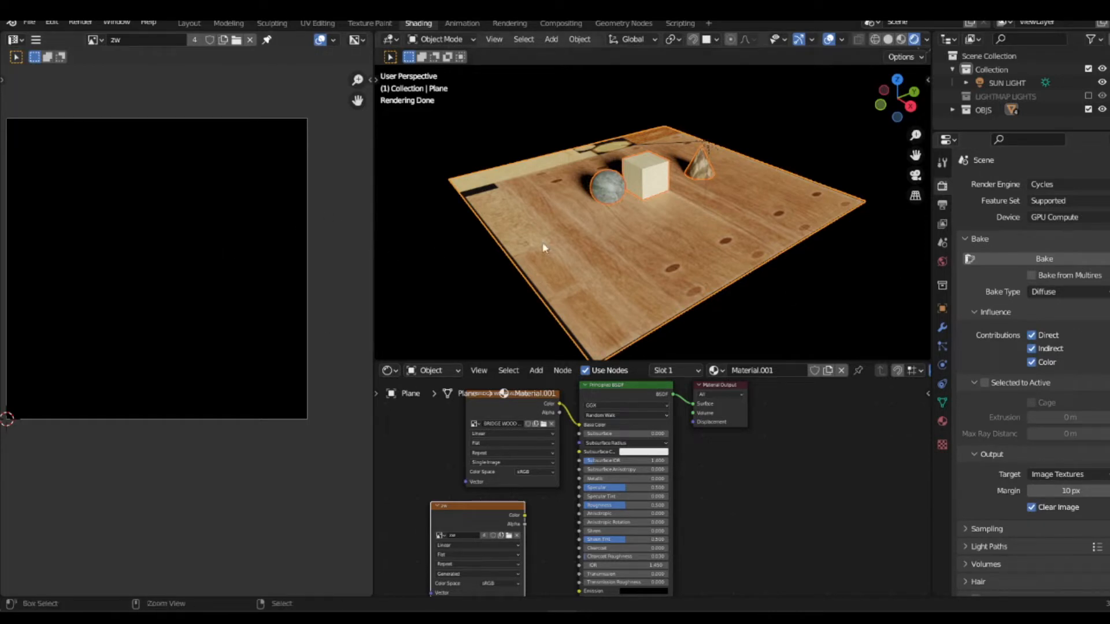
pyautogui.hotkey('ctrl', 's')
# Step: Check the plane's UV maps, then bake the selected objects with the bake type set to Ambient Occlusion
pyautogui.click(942, 403)
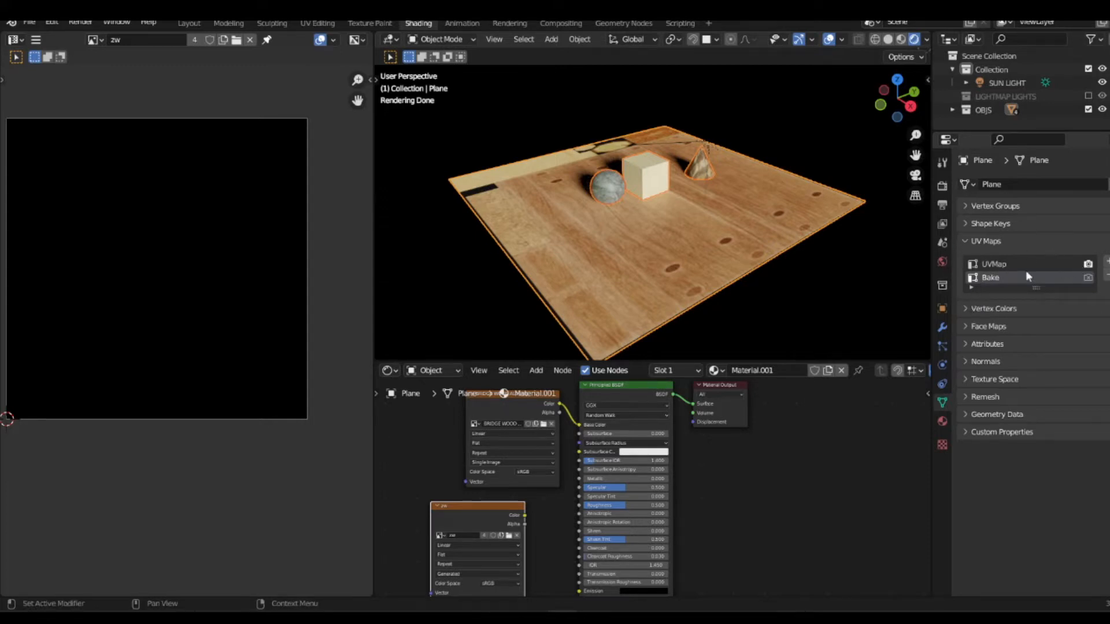
pyautogui.click(943, 185)
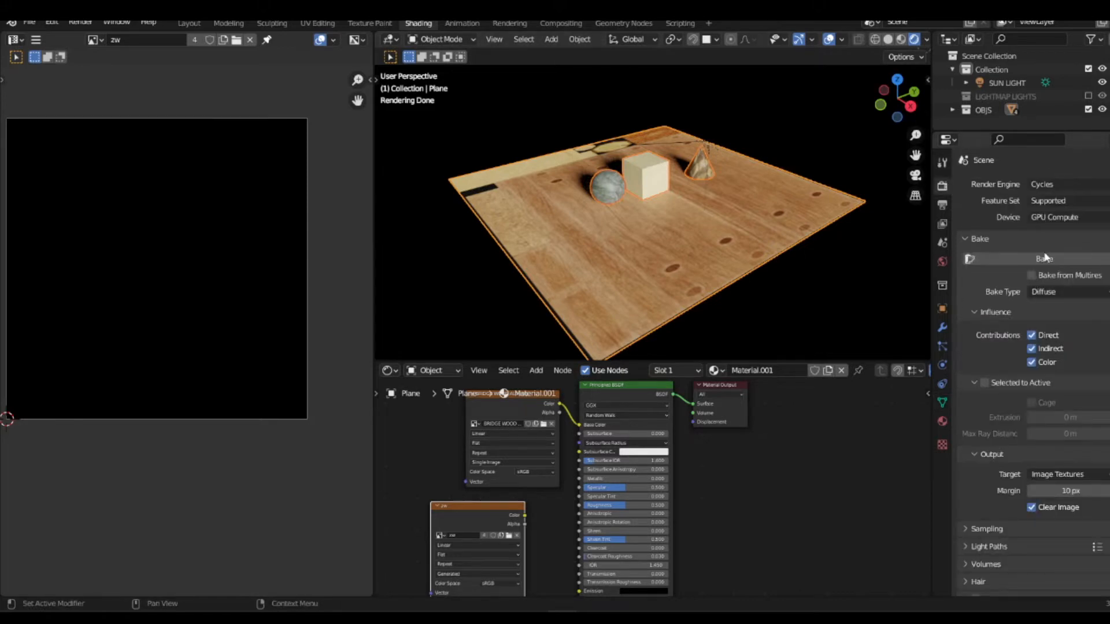
pyautogui.click(1046, 292)
pyautogui.click(1048, 321)
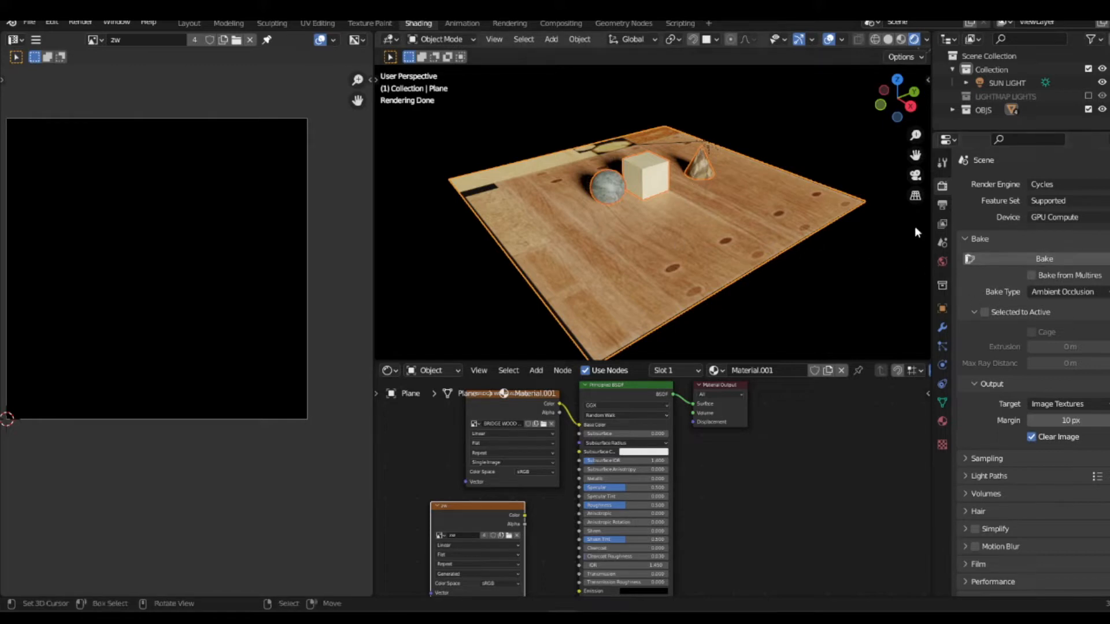
pyautogui.click(992, 257)
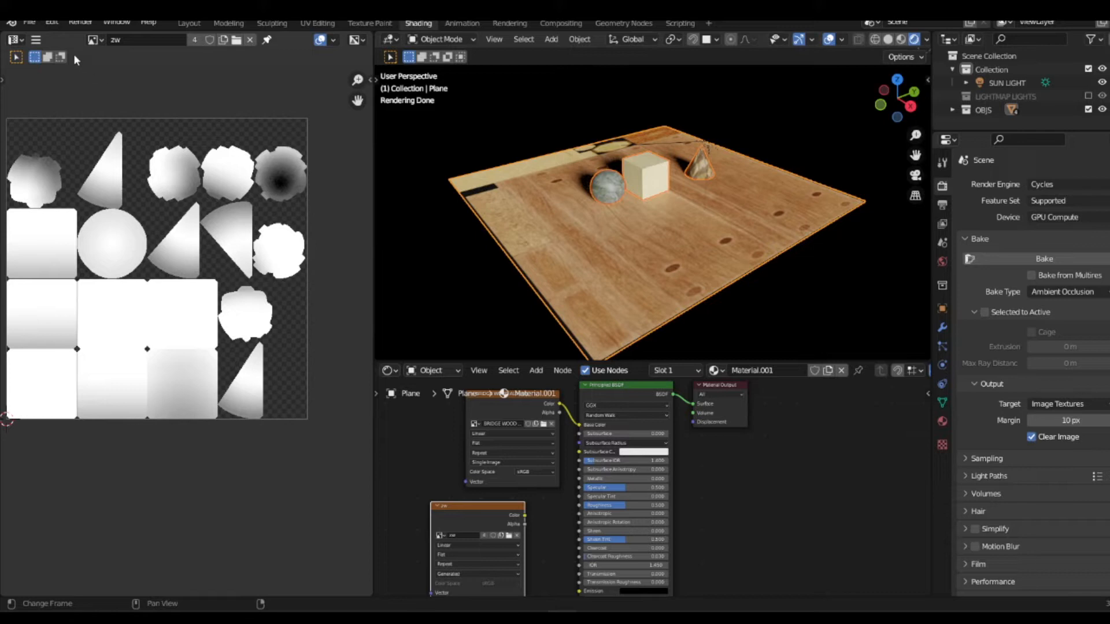
# Step: Save the ambient occlusion bake image as ao_bake.png in the Baked folder inside bake demo
pyautogui.click(38, 40)
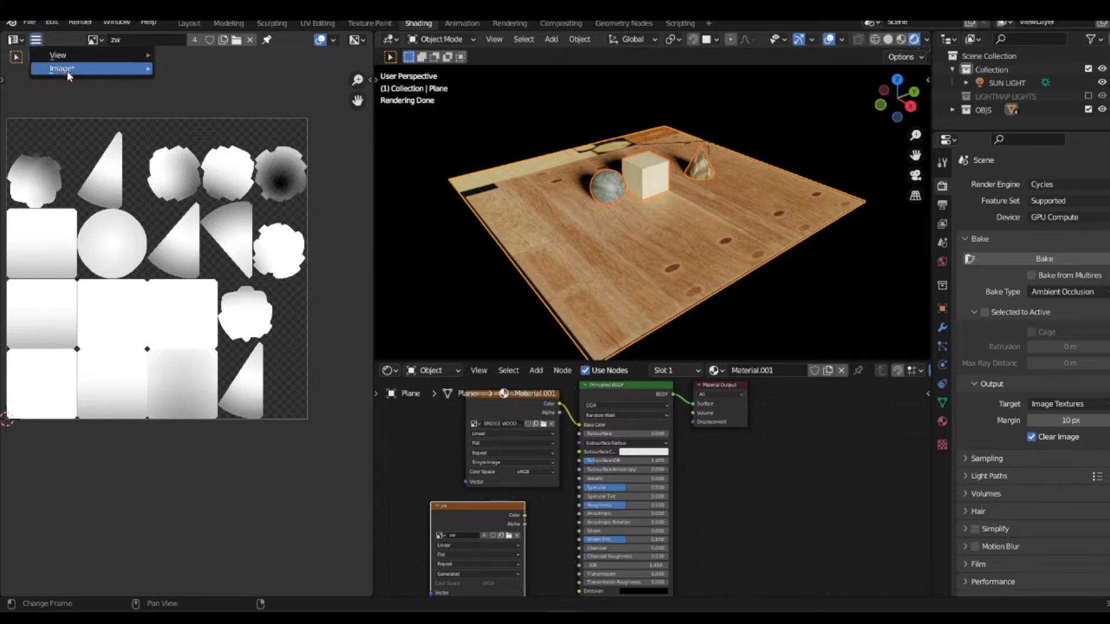
pyautogui.moveTo(69, 69)
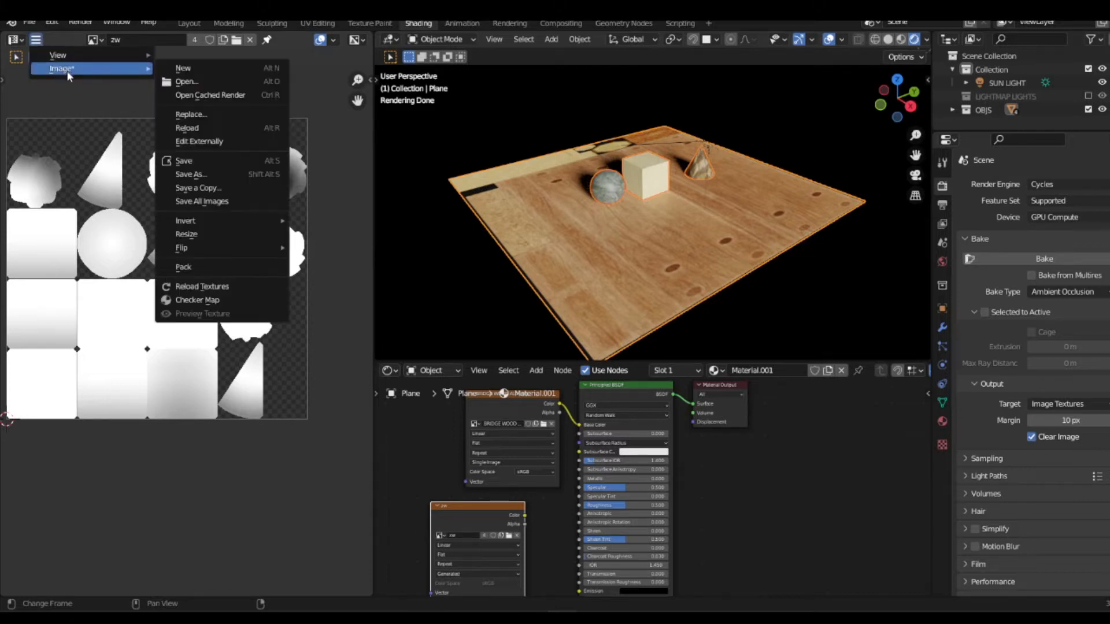
pyautogui.click(200, 174)
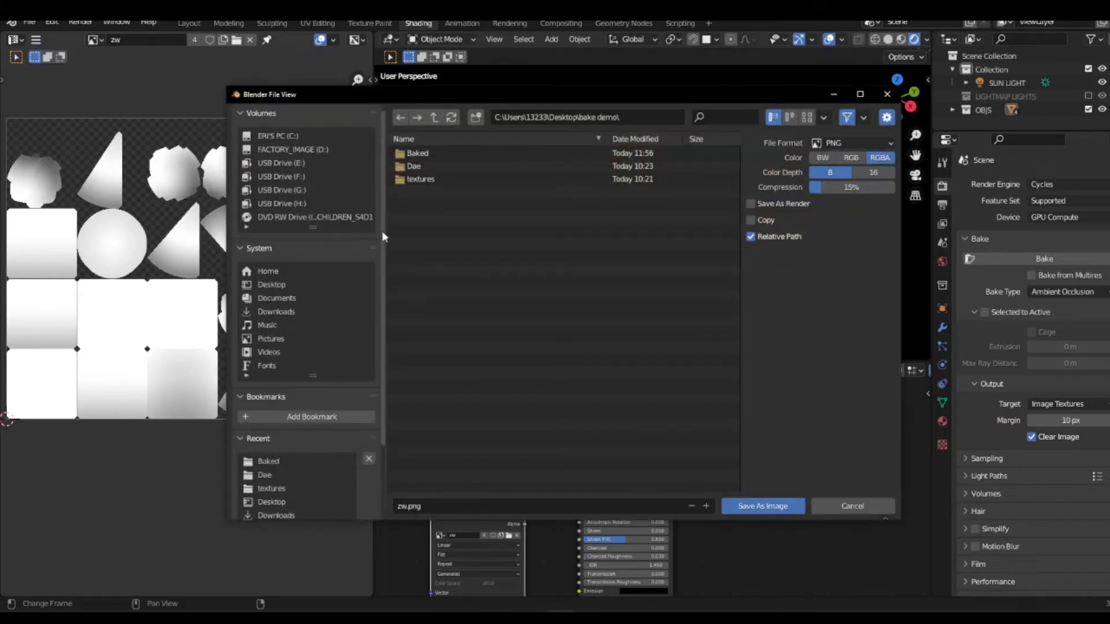
pyautogui.doubleClick(434, 154)
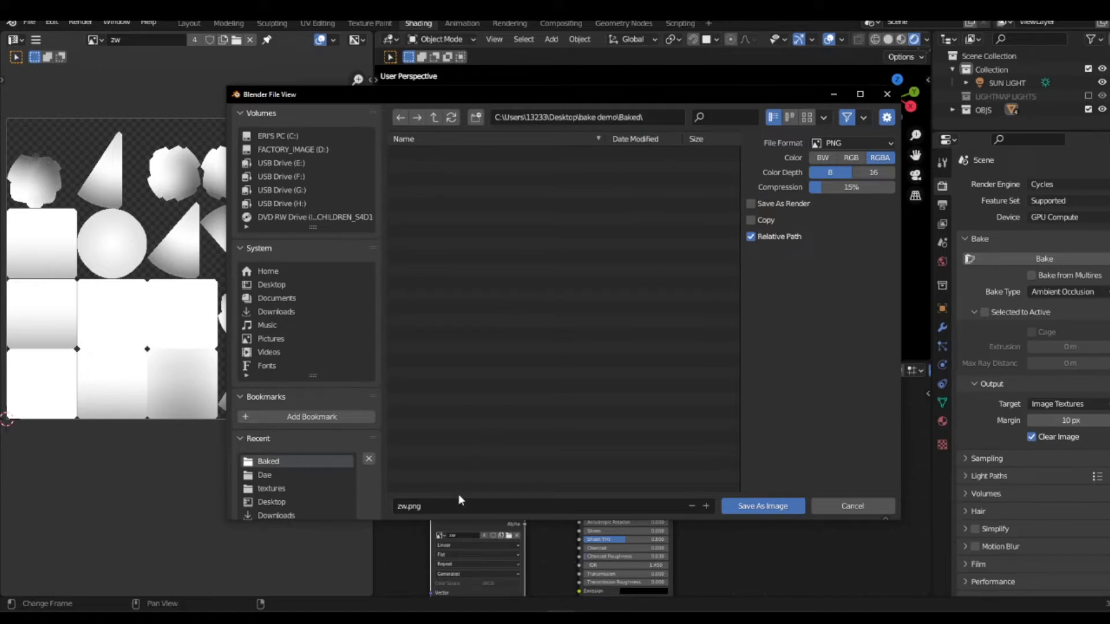
pyautogui.click(442, 510)
pyautogui.press('BackSpace')
pyautogui.write('ao_bake')
pyautogui.click(761, 506)
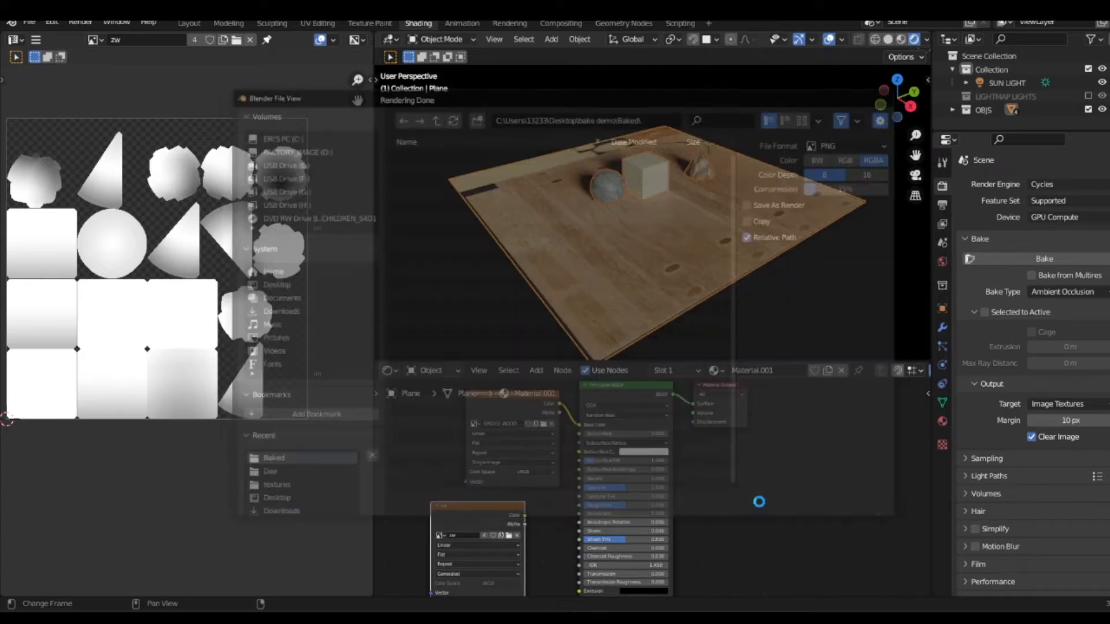
# Step: Set the bake type to Shadow and bake the selected objects into the zw image
pyautogui.click(1066, 292)
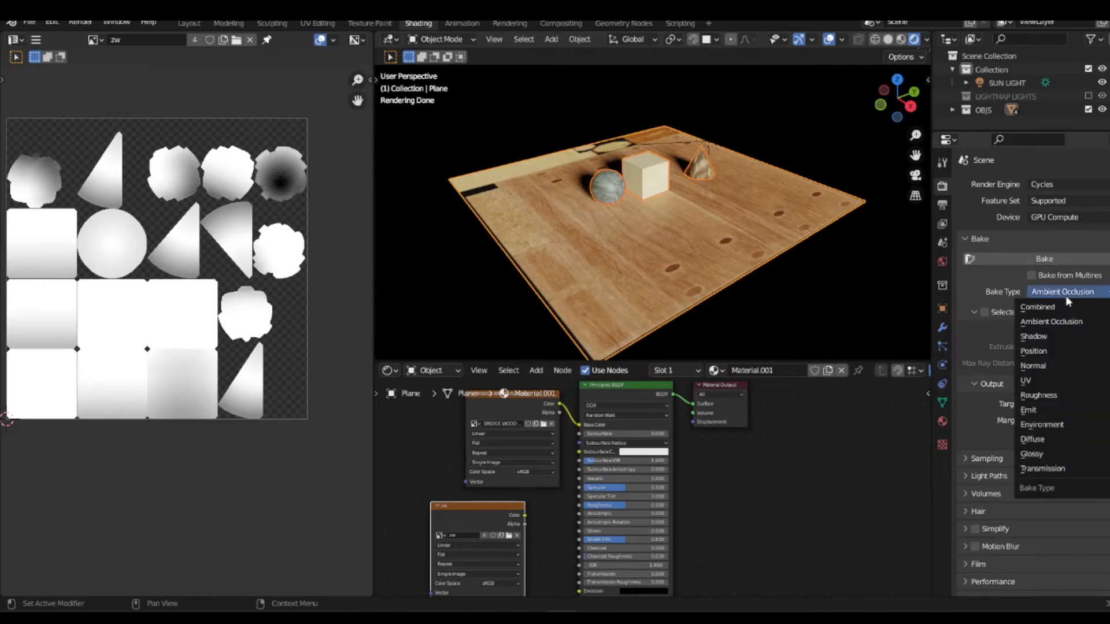
pyautogui.click(1044, 337)
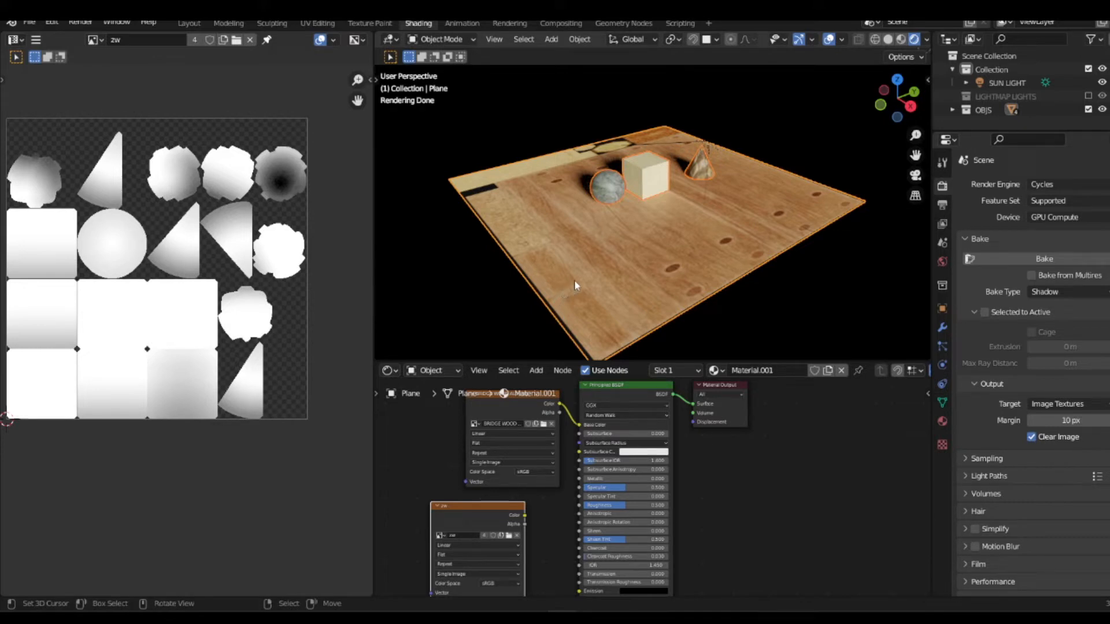
pyautogui.click(1032, 259)
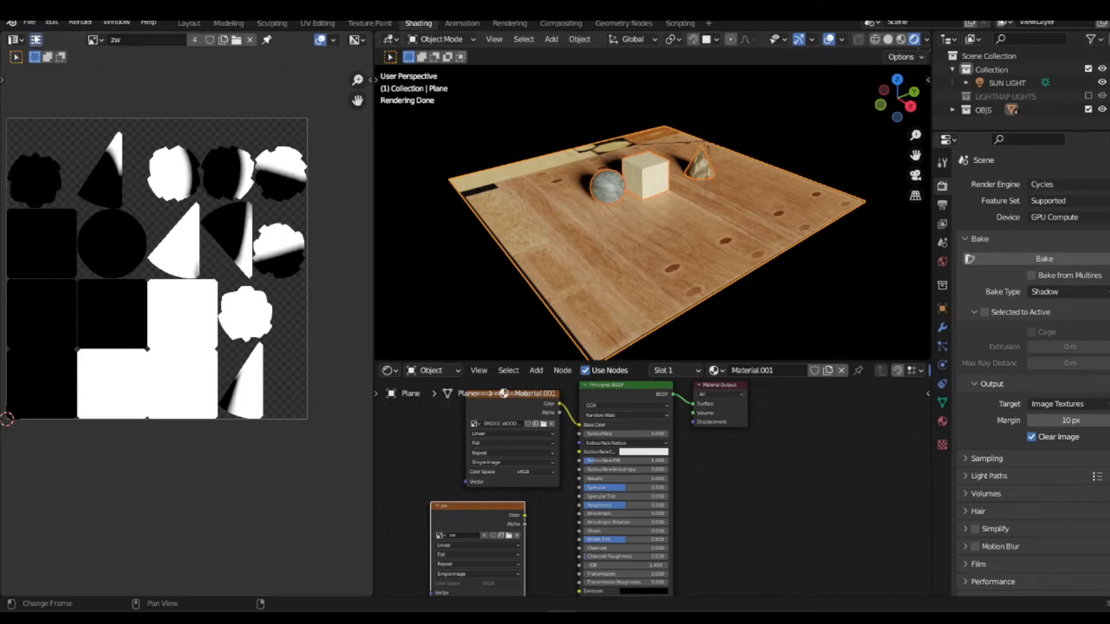
# Step: Save the shadow bake image as shadow_bake.png in the Baked folder, and save the project file
pyautogui.click(40, 39)
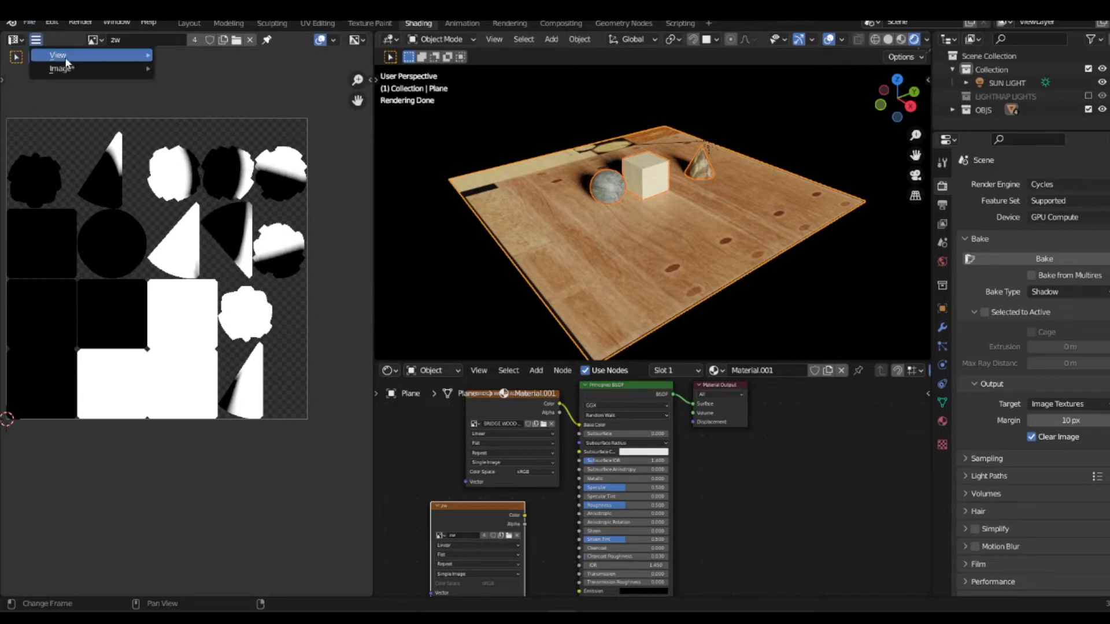
pyautogui.moveTo(63, 70)
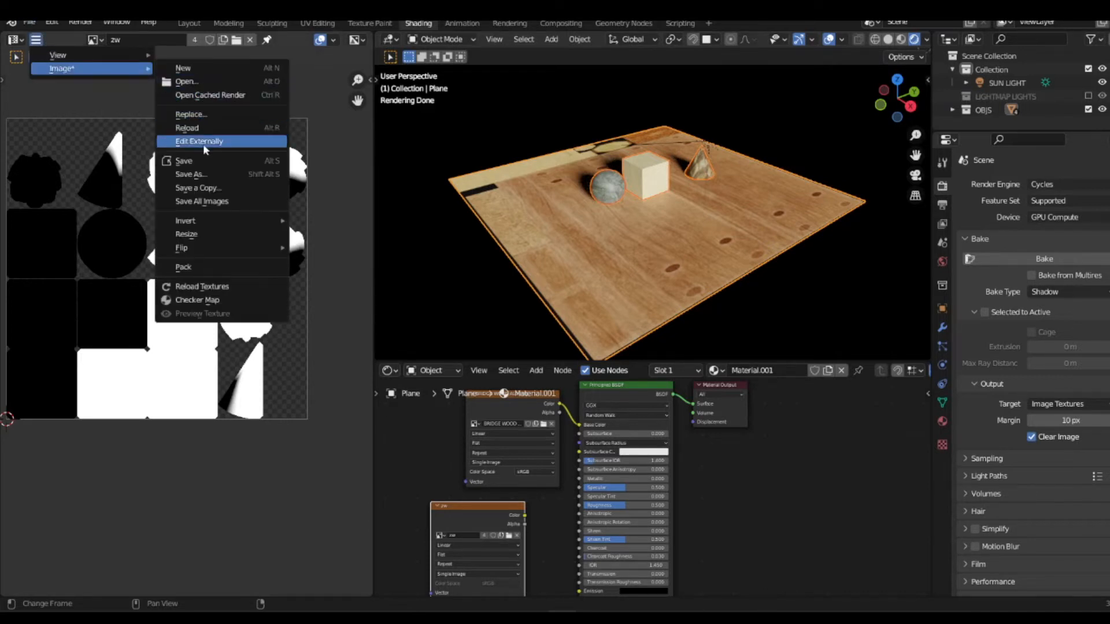
pyautogui.click(207, 174)
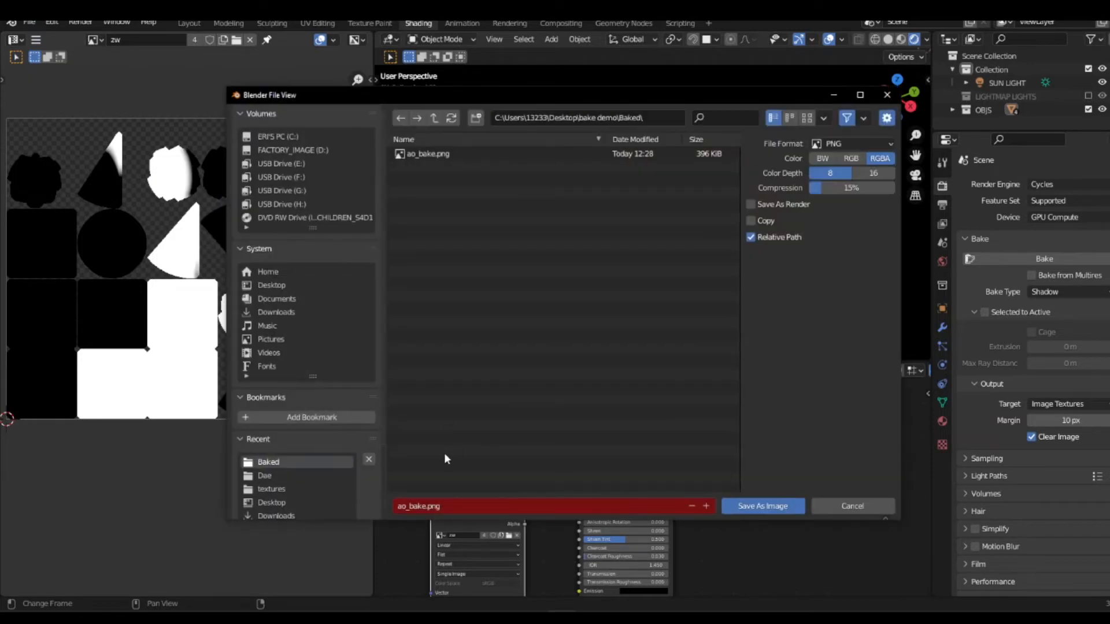
pyautogui.click(442, 504)
pyautogui.write('shadow_bake')
pyautogui.press('Return')
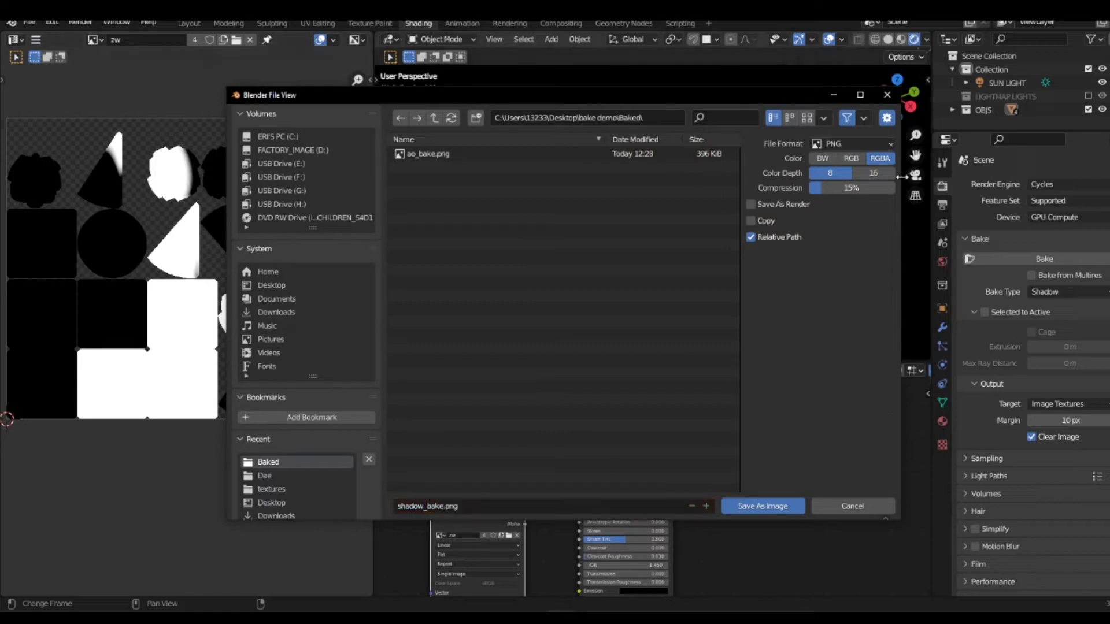
pyautogui.click(763, 506)
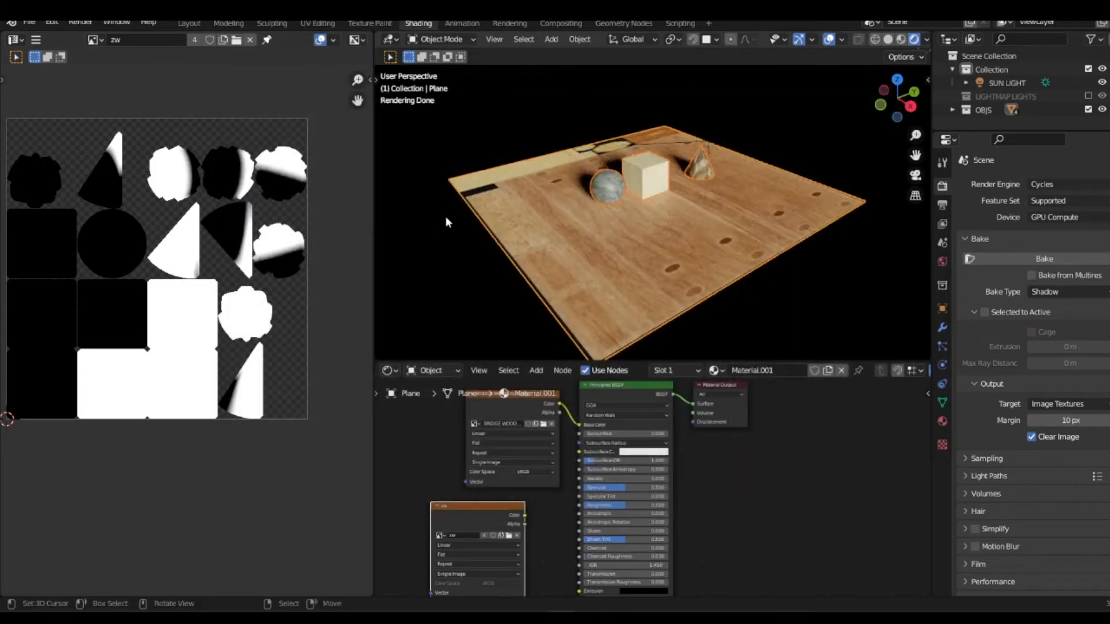
pyautogui.hotkey('ctrl', 's')
# Step: Hide the SUN LIGHT in the viewport and enable the LIGHTMAP LIGHTS collection
pyautogui.click(1101, 83)
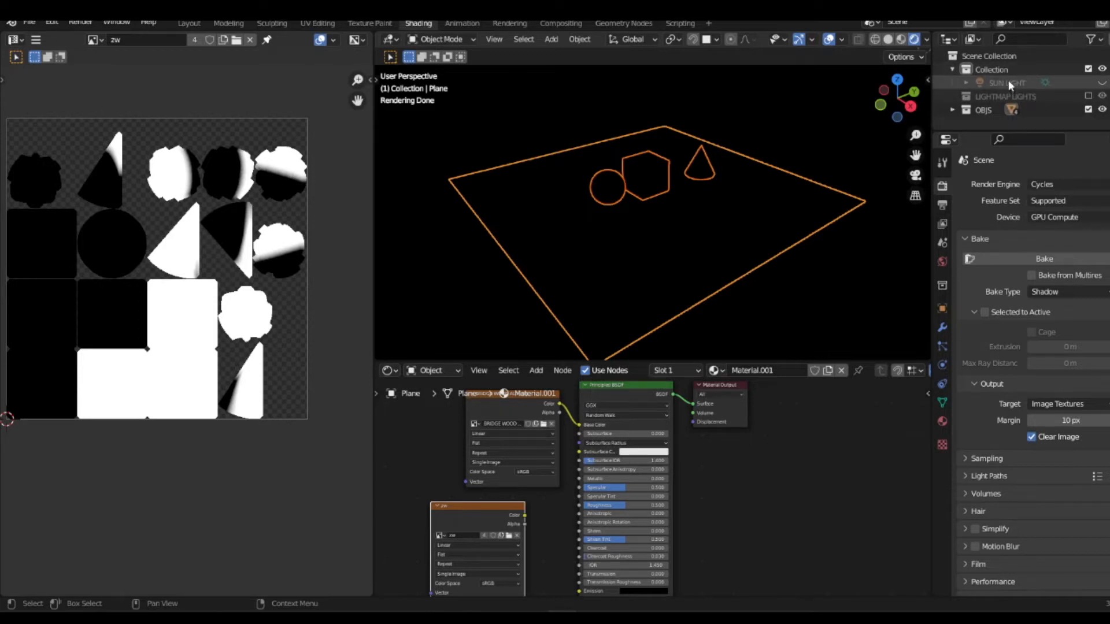
pyautogui.click(1088, 96)
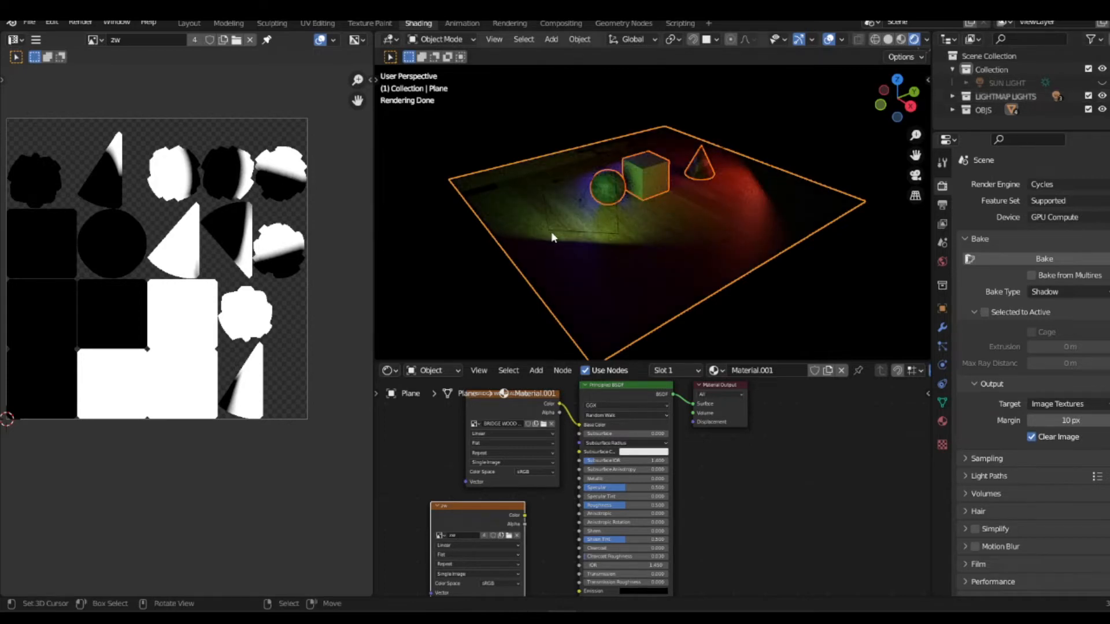
pyautogui.scroll(2, 607, 211)
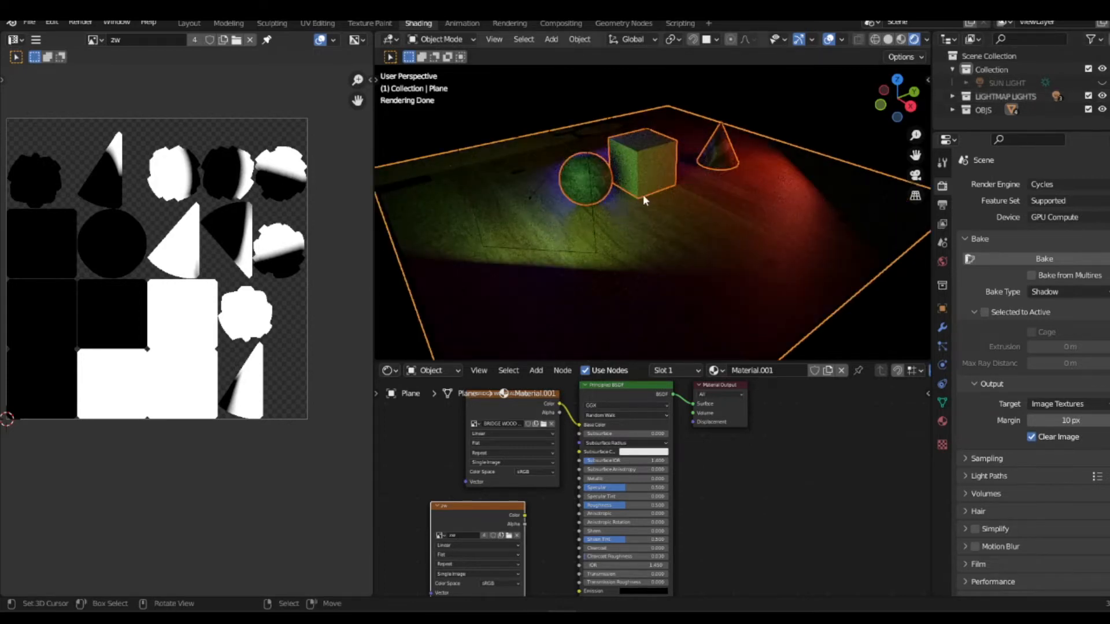
# Step: View the area lights placed around the objects in Solid shading
pyautogui.moveTo(646, 191)
pyautogui.mouseDown(button='middle')
pyautogui.moveTo(656, 205)
pyautogui.moveTo(713, 189)
pyautogui.mouseUp(button='middle')
pyautogui.press('z')
pyautogui.click(788, 191)
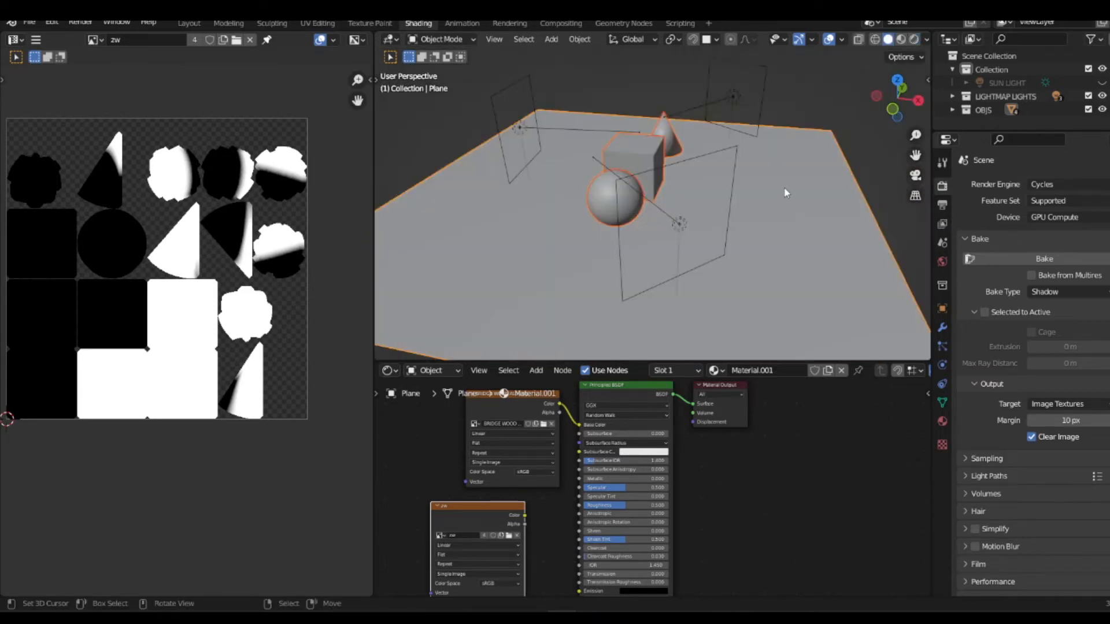
pyautogui.click(762, 69)
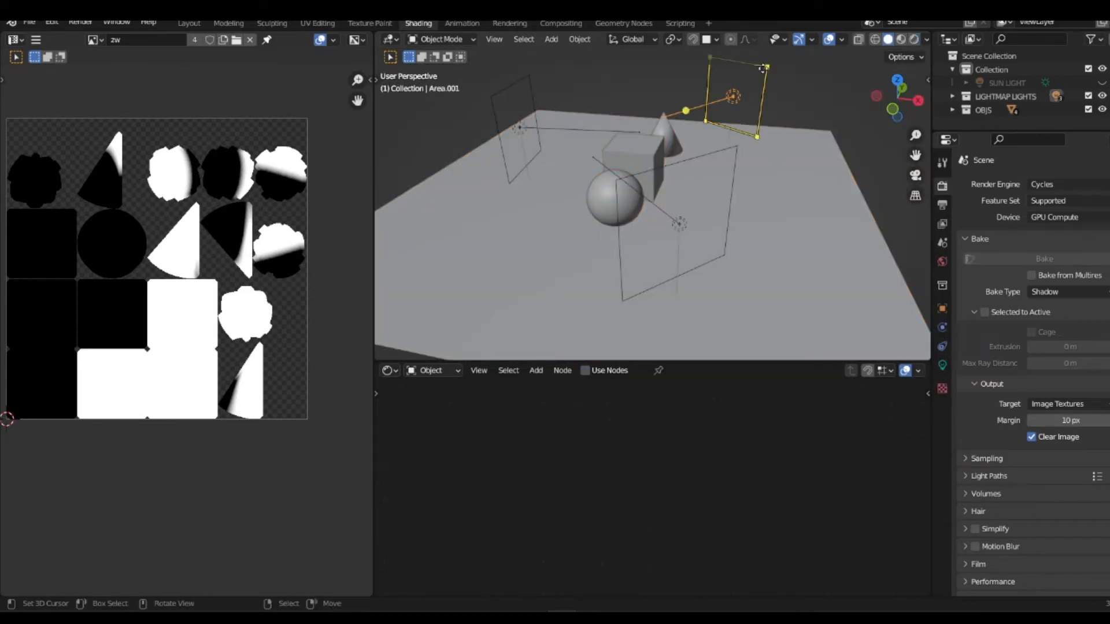
pyautogui.hotkey('shift', 'a')
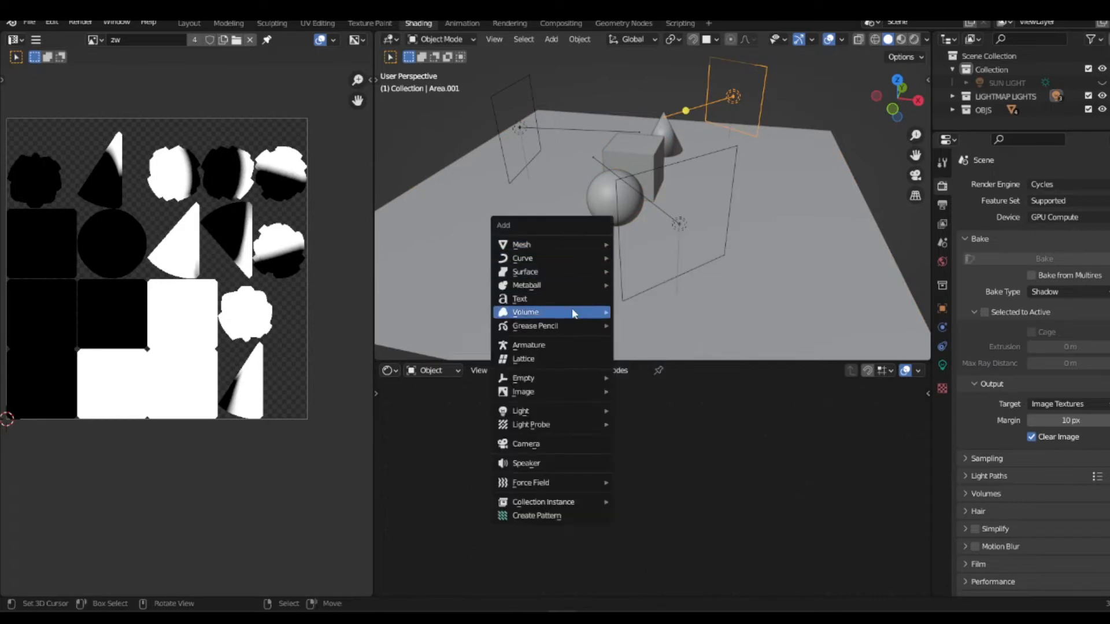
pyautogui.moveTo(566, 412)
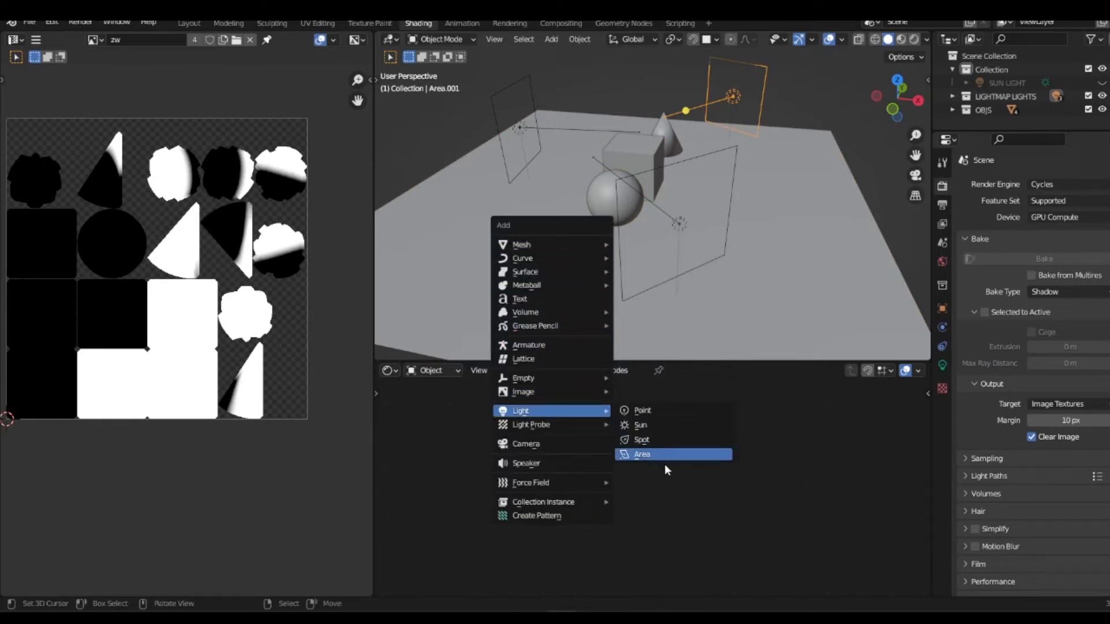
pyautogui.hotkey('alt', 'a')
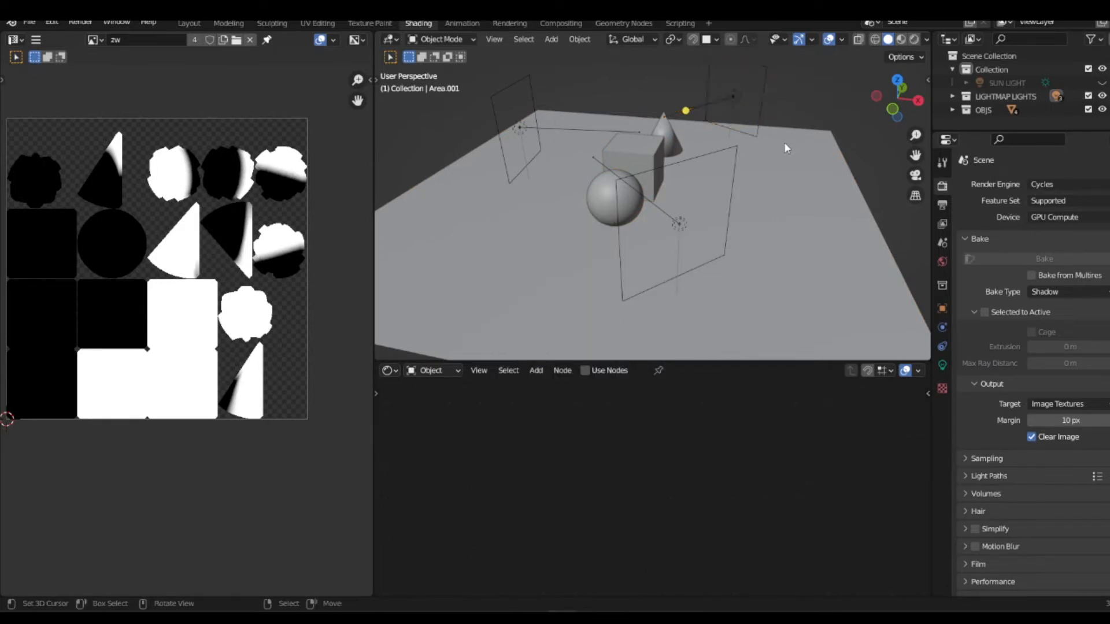
# Step: Select the area light beyond the cone, show its light properties, and examine its lighting on the scene in Rendered shading
pyautogui.moveTo(750, 149); pyautogui.dragTo(718, 178, button='middle')
pyautogui.click(789, 108)
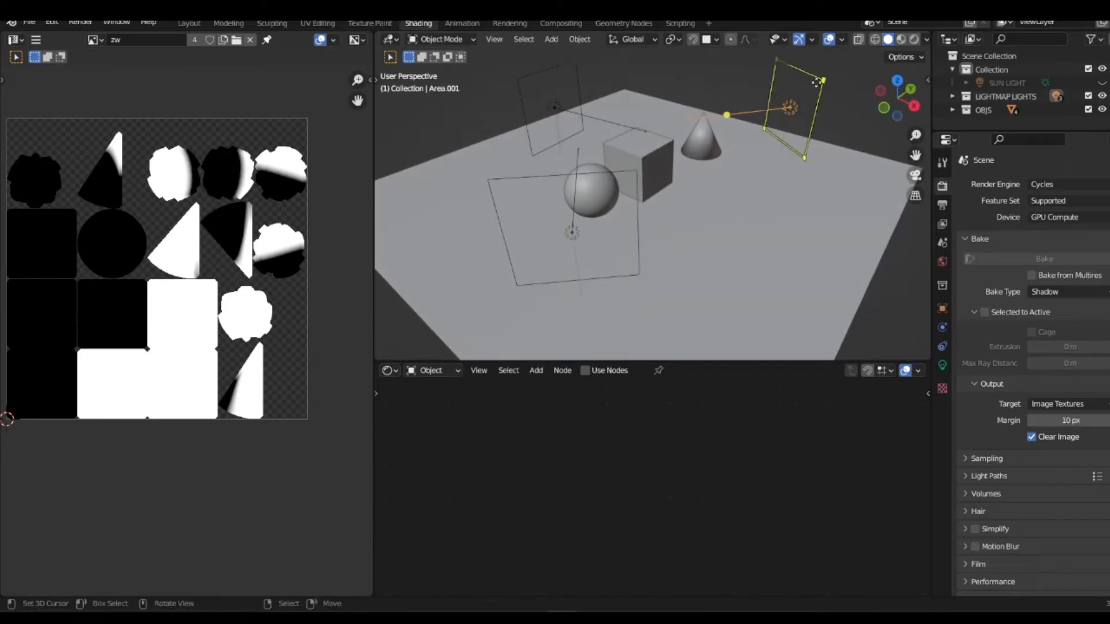
pyautogui.click(946, 366)
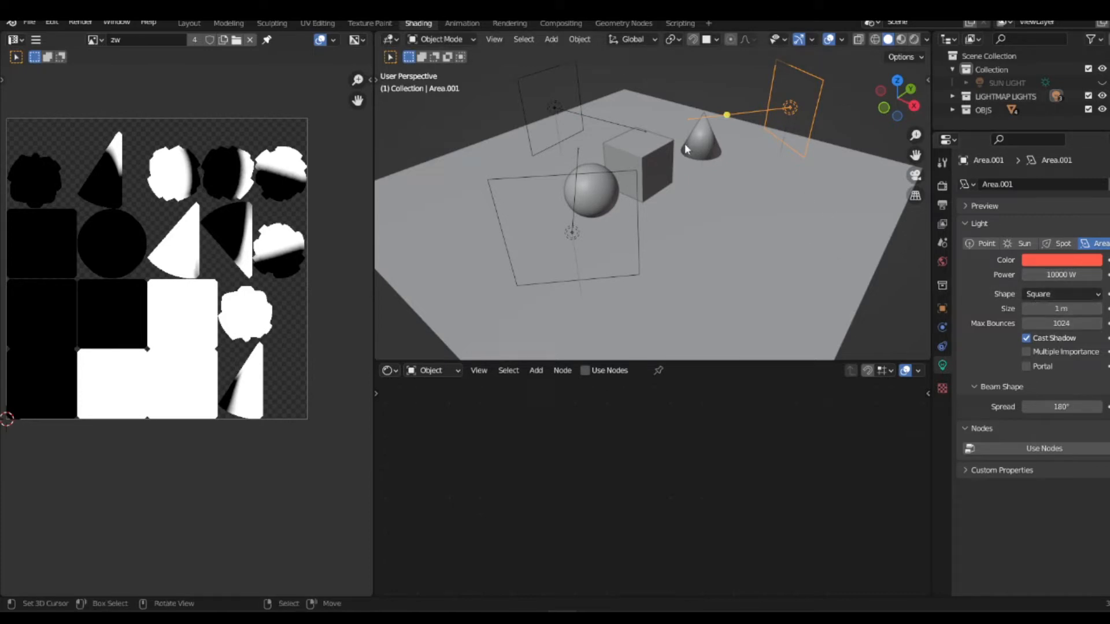
pyautogui.press('z')
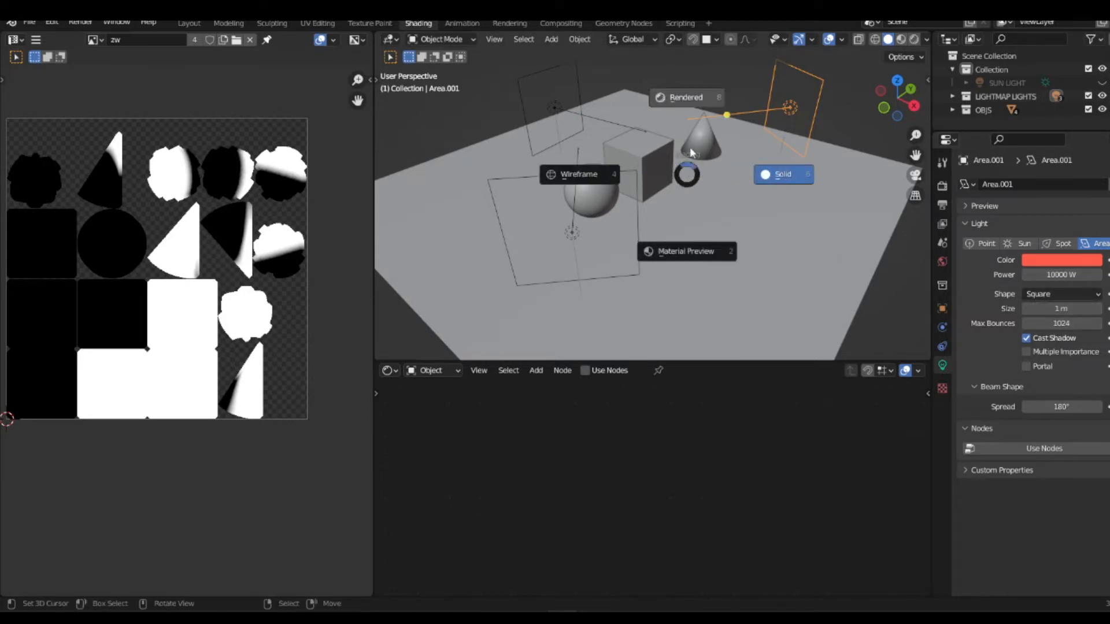
pyautogui.click(699, 103)
pyautogui.moveTo(723, 207)
pyautogui.mouseDown(button='middle')
pyautogui.moveTo(668, 234)
pyautogui.moveTo(445, 208)
pyautogui.mouseUp(button='middle')
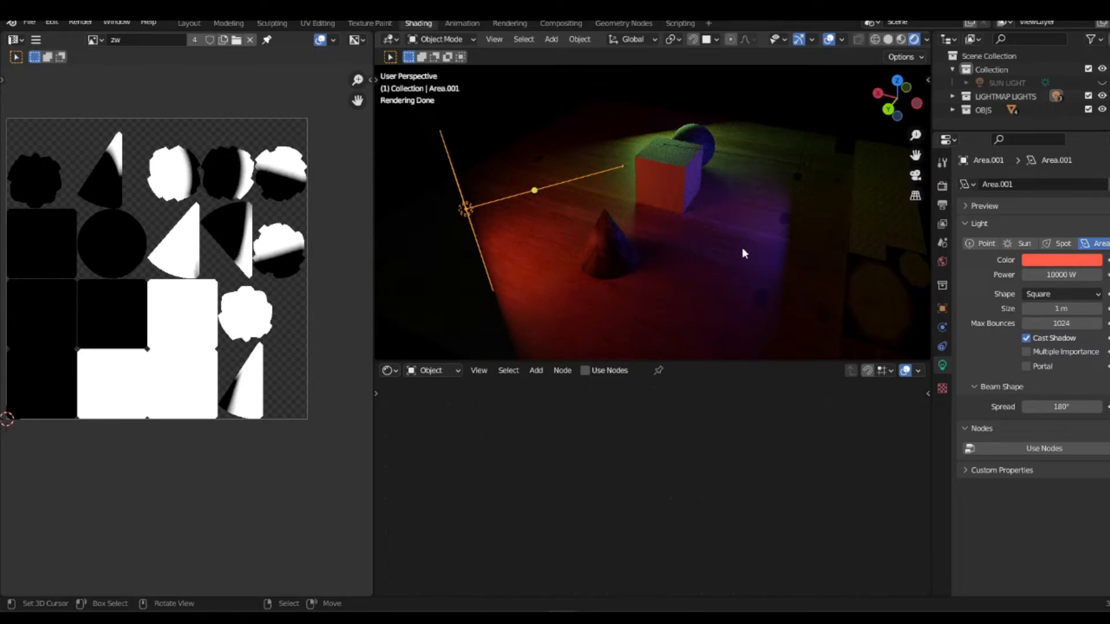
# Step: View the scene from the opposite side and examine the contents of the OBJS and LIGHTMAP LIGHTS collections
pyautogui.moveTo(723, 250); pyautogui.dragTo(691, 226, button='middle')
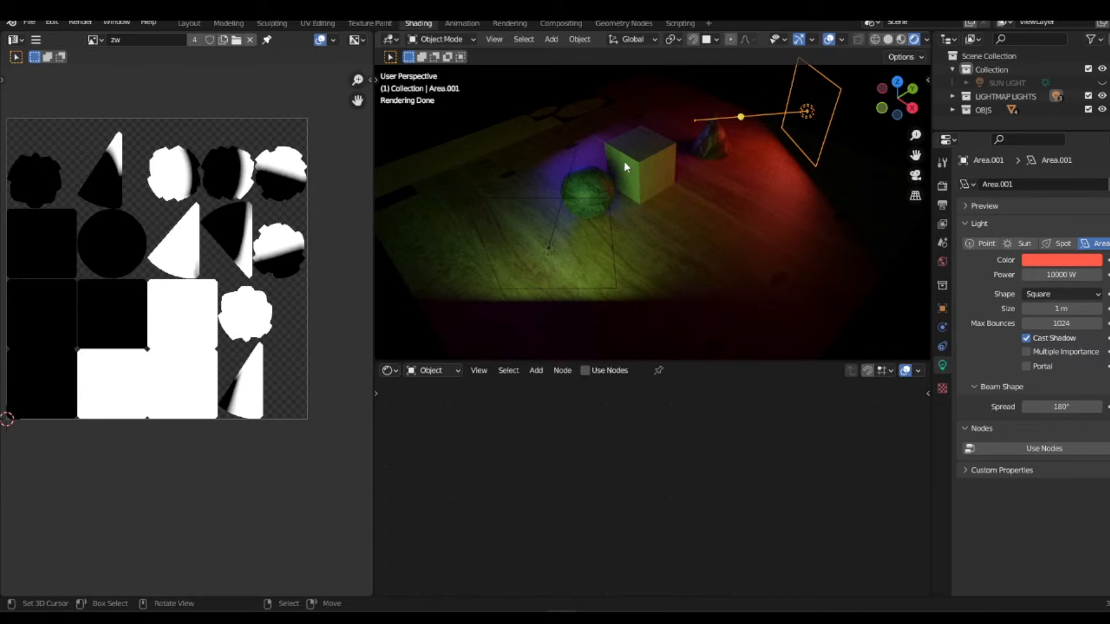
pyautogui.click(955, 110)
pyautogui.scroll(-2, 1011, 92)
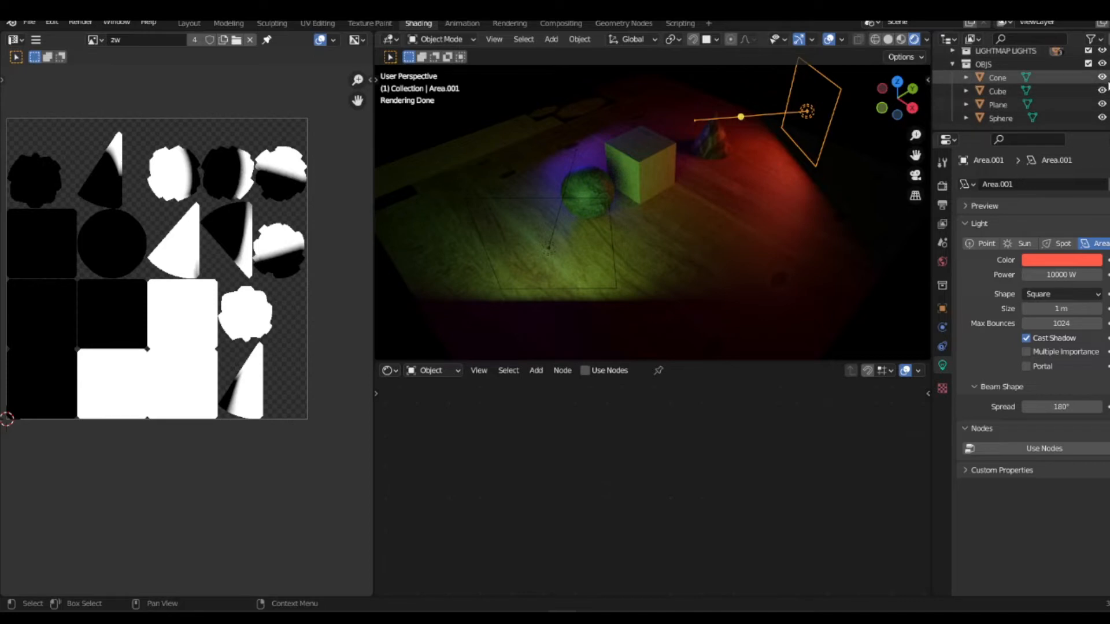
pyautogui.click(953, 64)
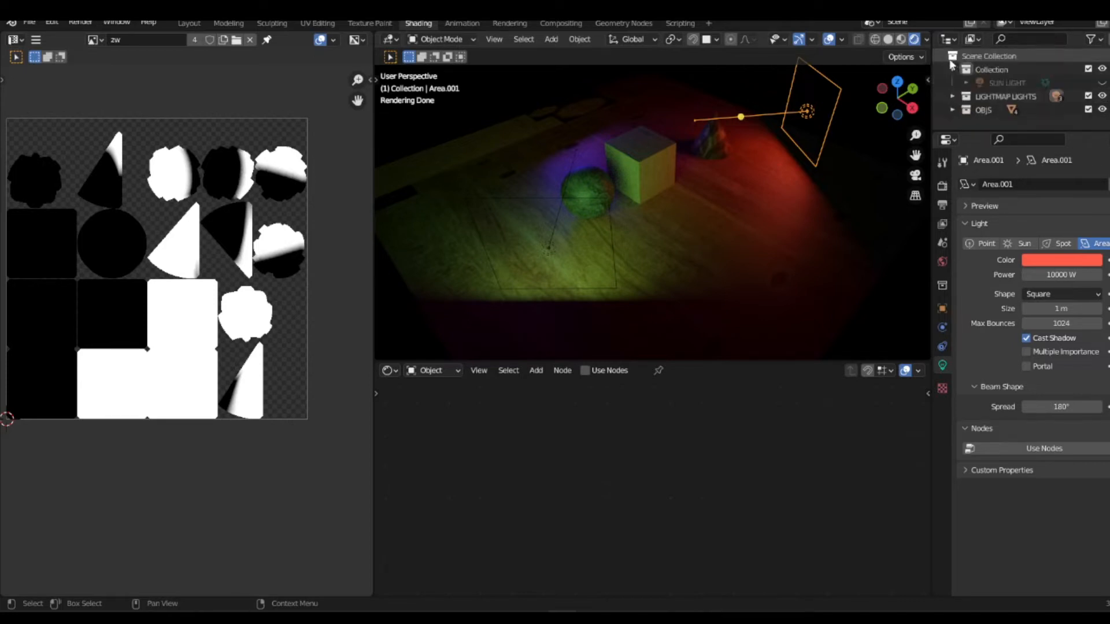
pyautogui.click(951, 97)
pyautogui.scroll(-2, 1041, 92)
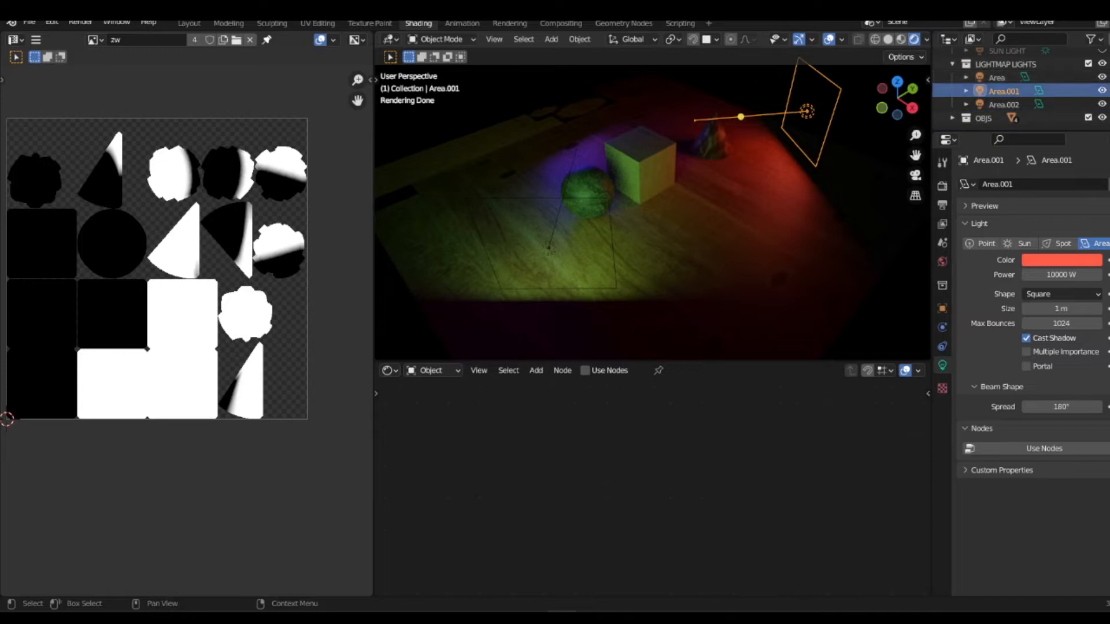
pyautogui.scroll(2, 1090, 88)
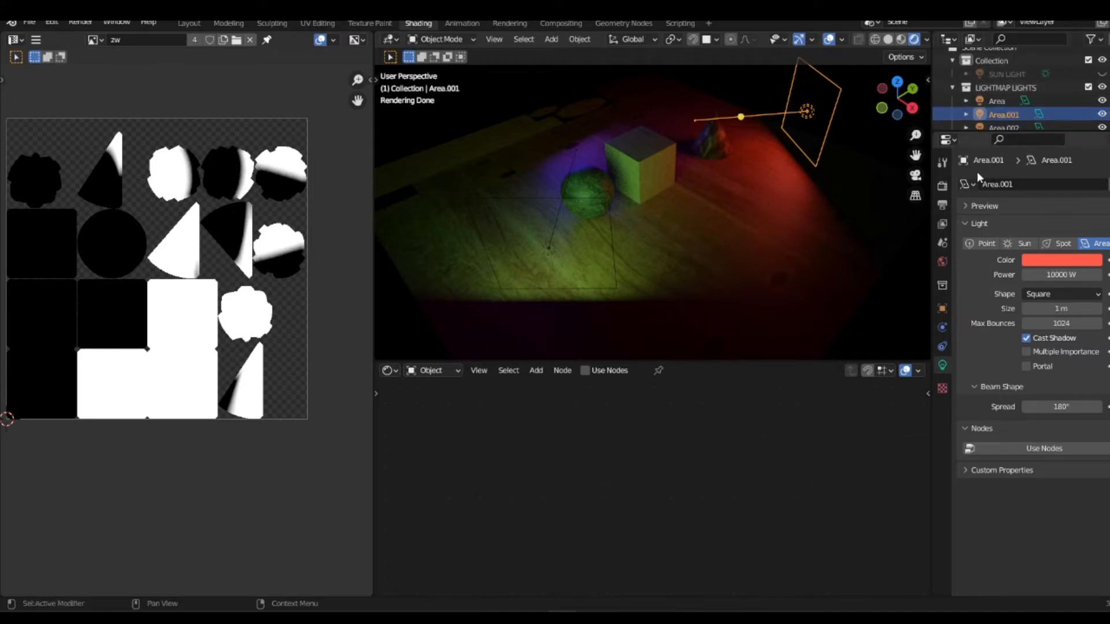
# Step: Set the Cycles bake type to Diffuse in the render settings
pyautogui.click(942, 185)
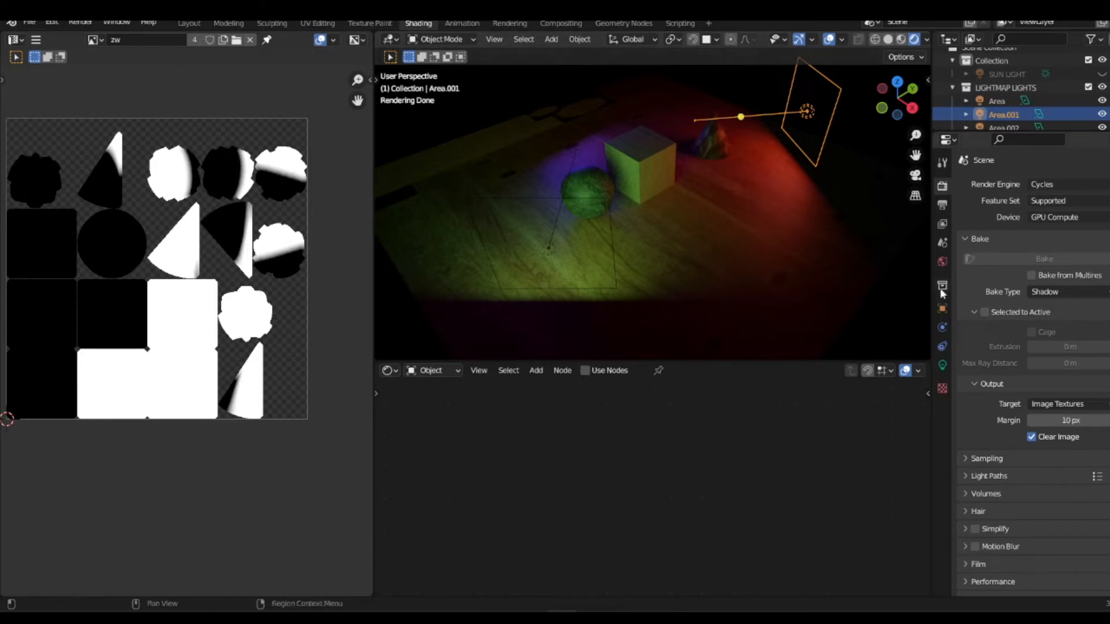
pyautogui.click(1074, 290)
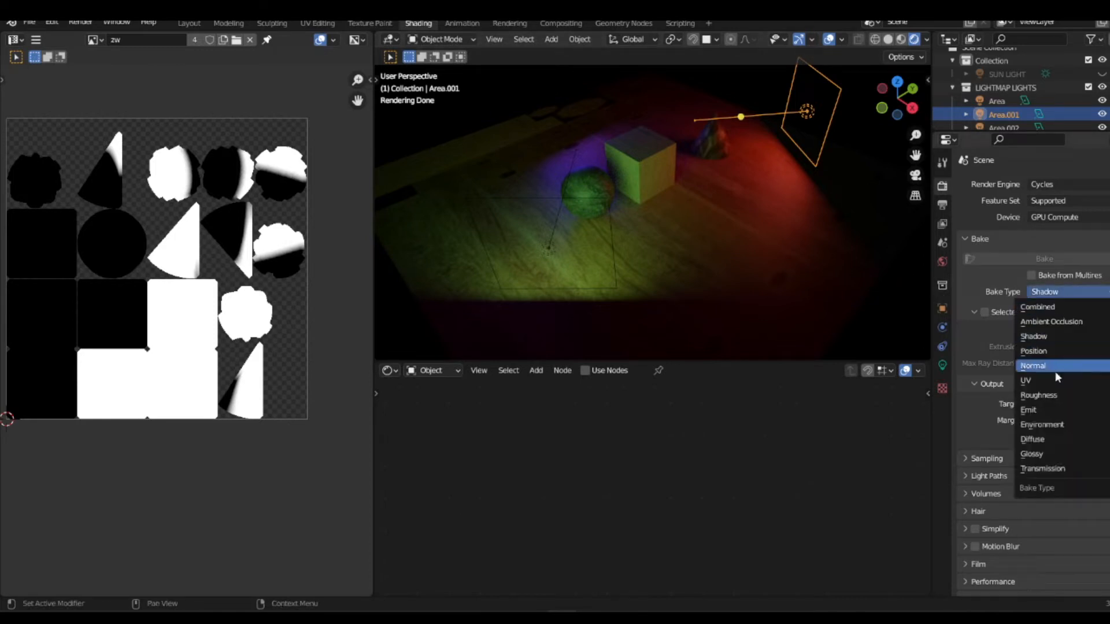
pyautogui.click(1047, 439)
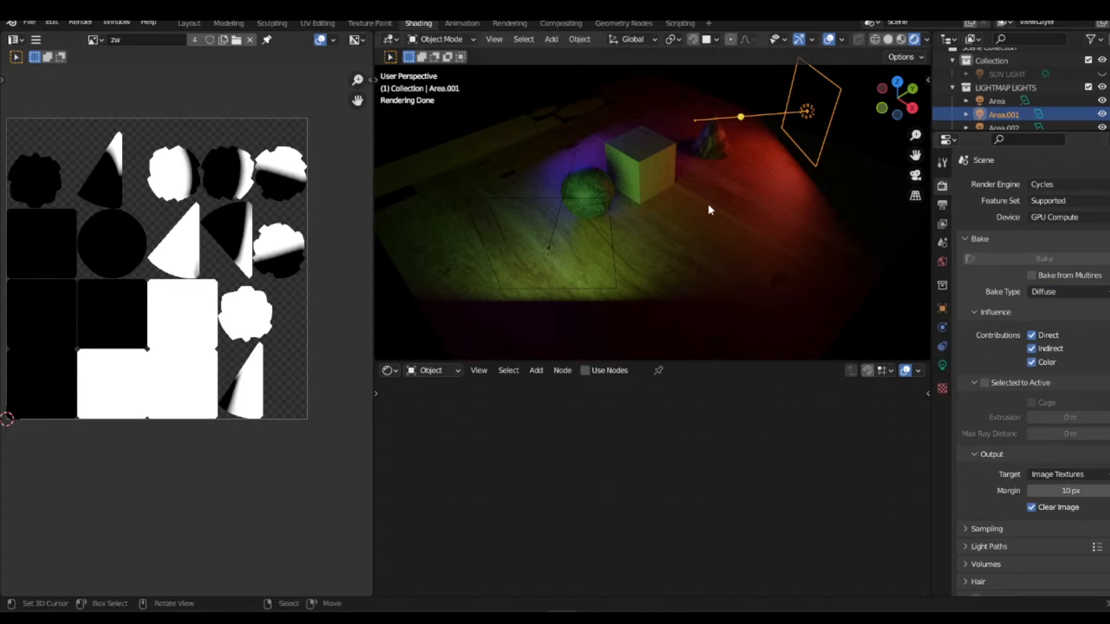
# Step: Select the sphere, cube, cone and plane together, and bake their diffuse lighting into the zw image
pyautogui.scroll(-1, 692, 193)
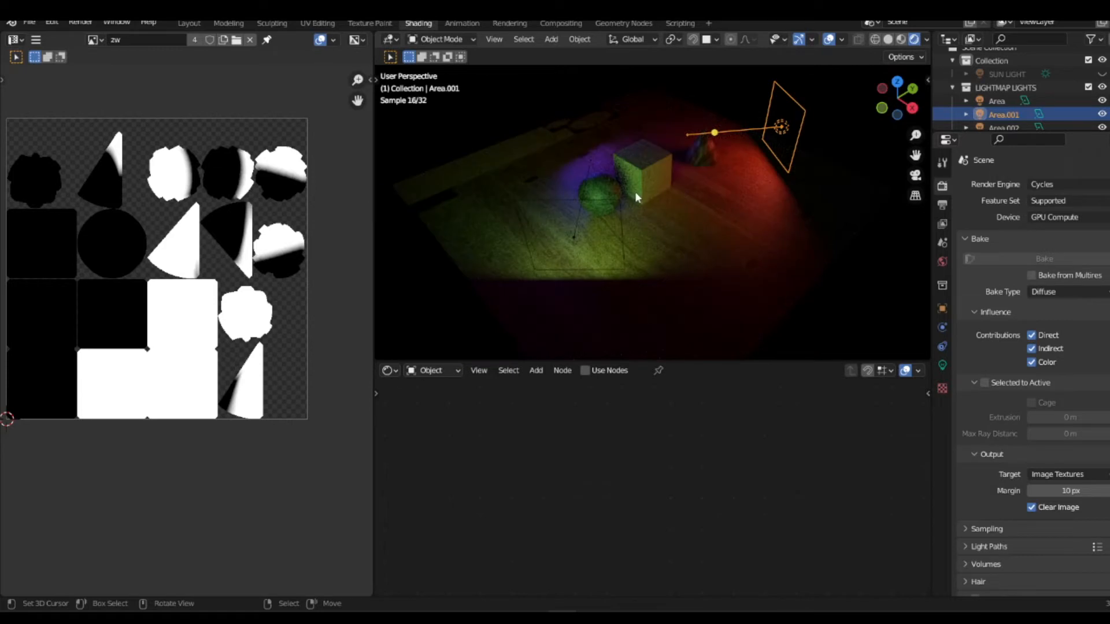
pyautogui.click(610, 184)
pyautogui.keyDown('shift'); pyautogui.click(620, 164); pyautogui.keyUp('shift')
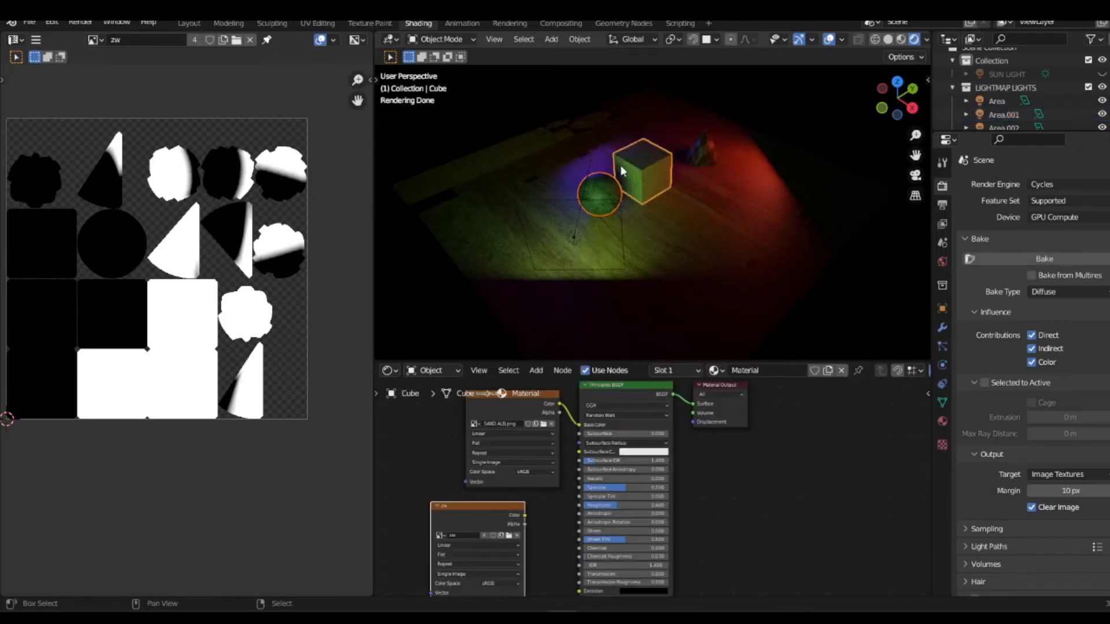
pyautogui.keyDown('shift'); pyautogui.click(704, 147); pyautogui.keyUp('shift')
pyautogui.keyDown('shift'); pyautogui.click(692, 202); pyautogui.keyUp('shift')
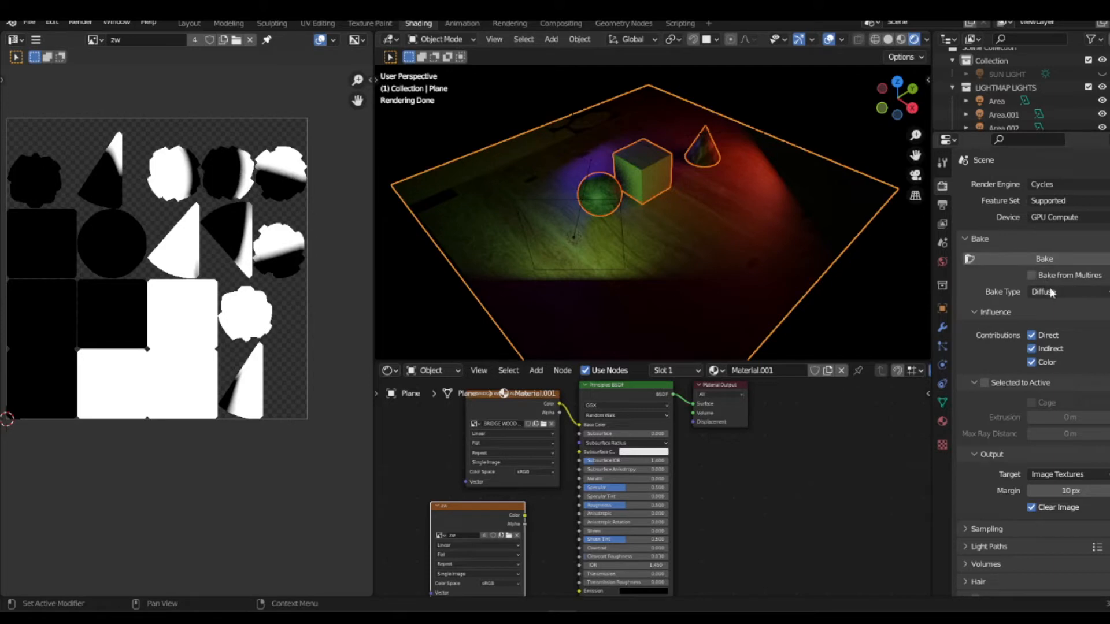
pyautogui.click(1026, 258)
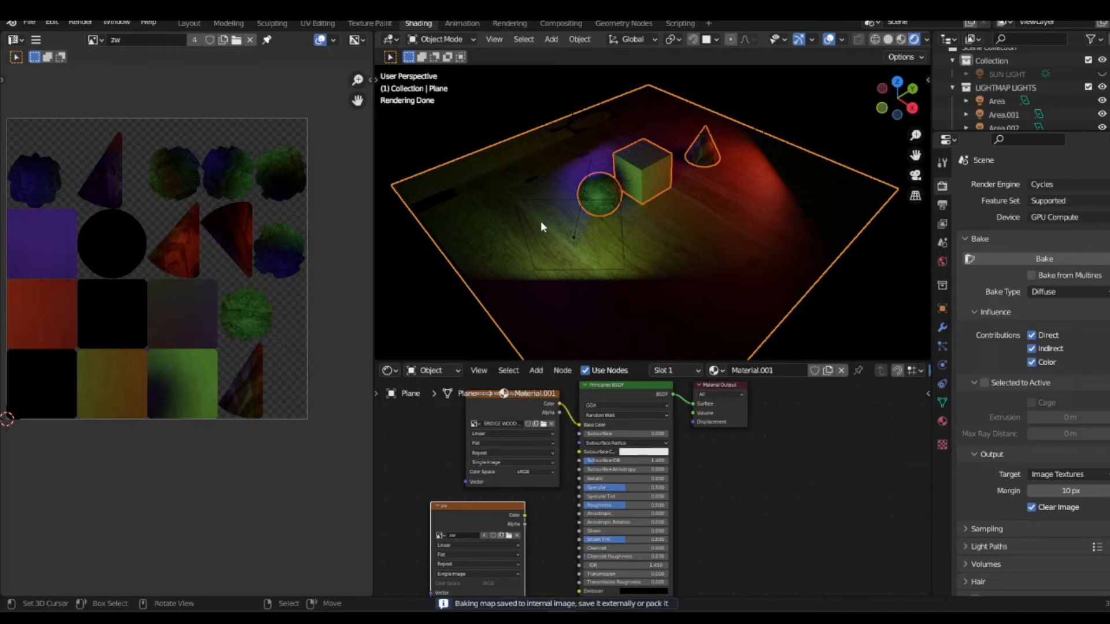
# Step: Save the diffuse bake image as lightmap_bake.png in the Baked folder, deselect all objects, and save the project file
pyautogui.click(36, 39)
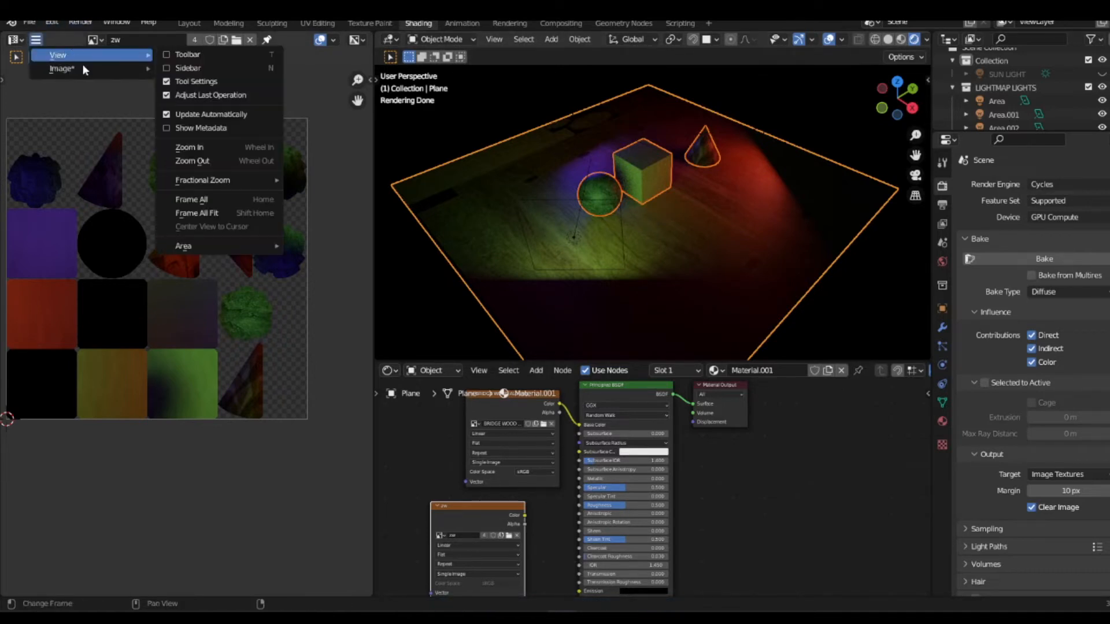
pyautogui.moveTo(81, 68)
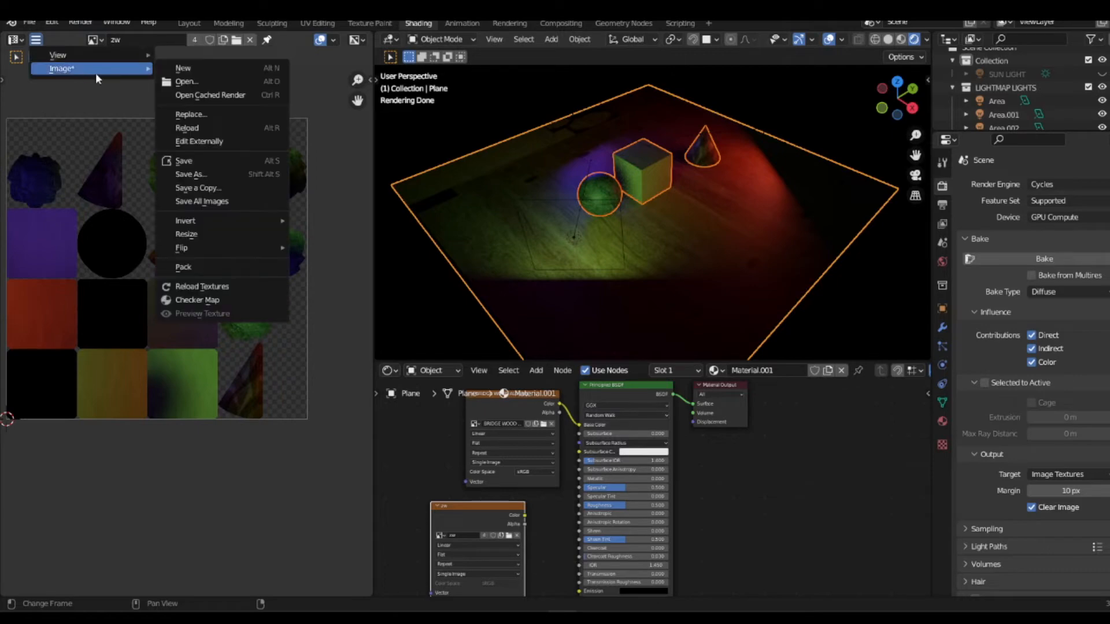
pyautogui.click(186, 174)
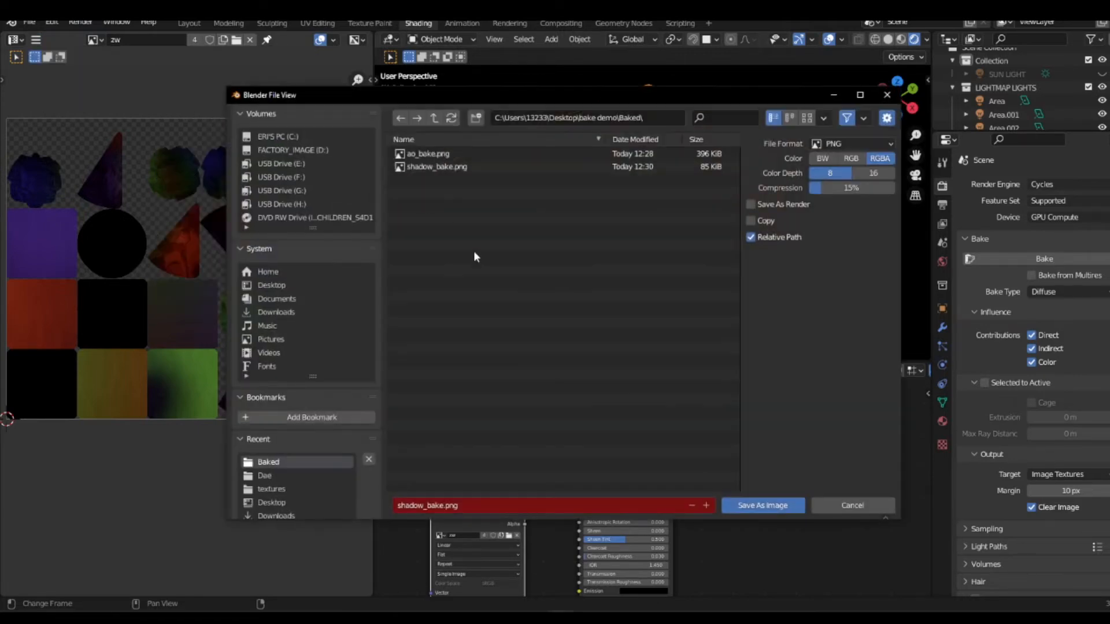
pyautogui.click(483, 509)
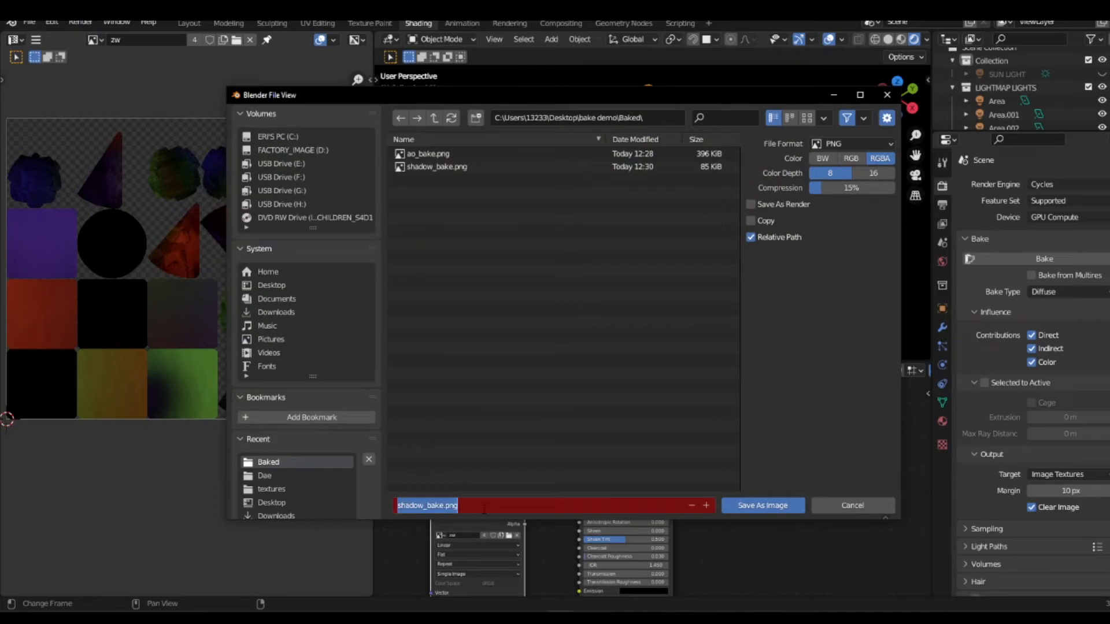
pyautogui.write('lightma')
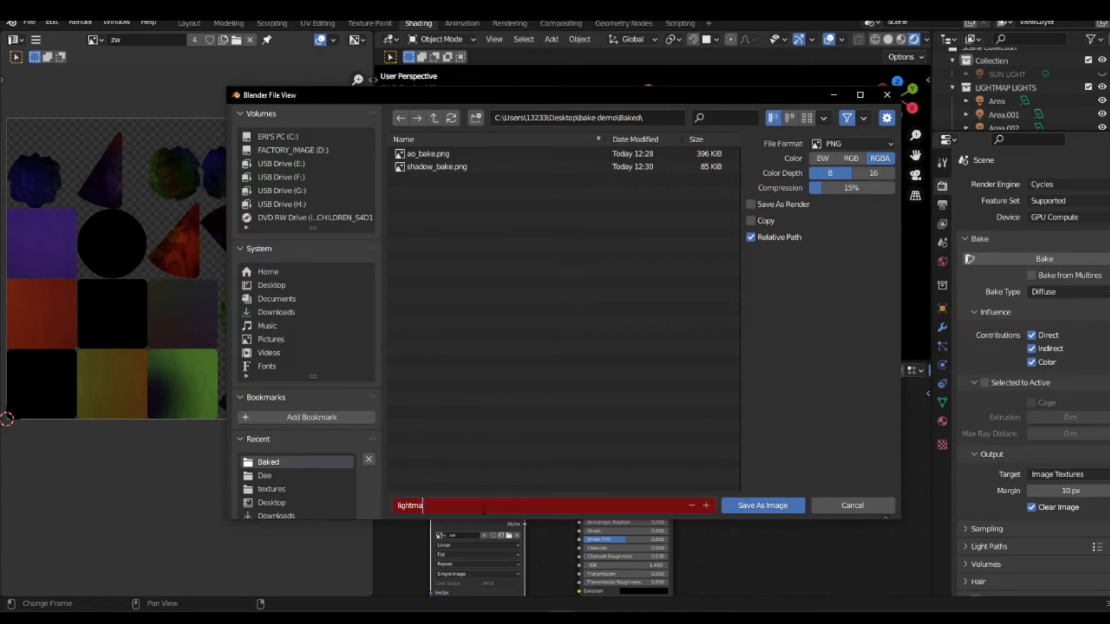
pyautogui.write('p_bake')
pyautogui.click(770, 510)
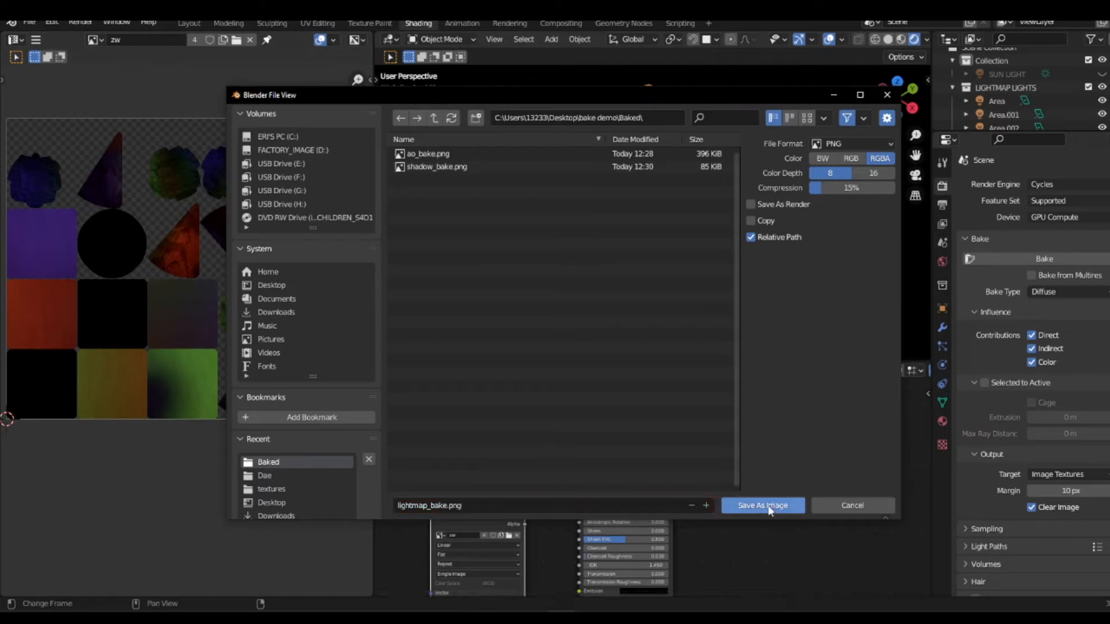
pyautogui.click(769, 508)
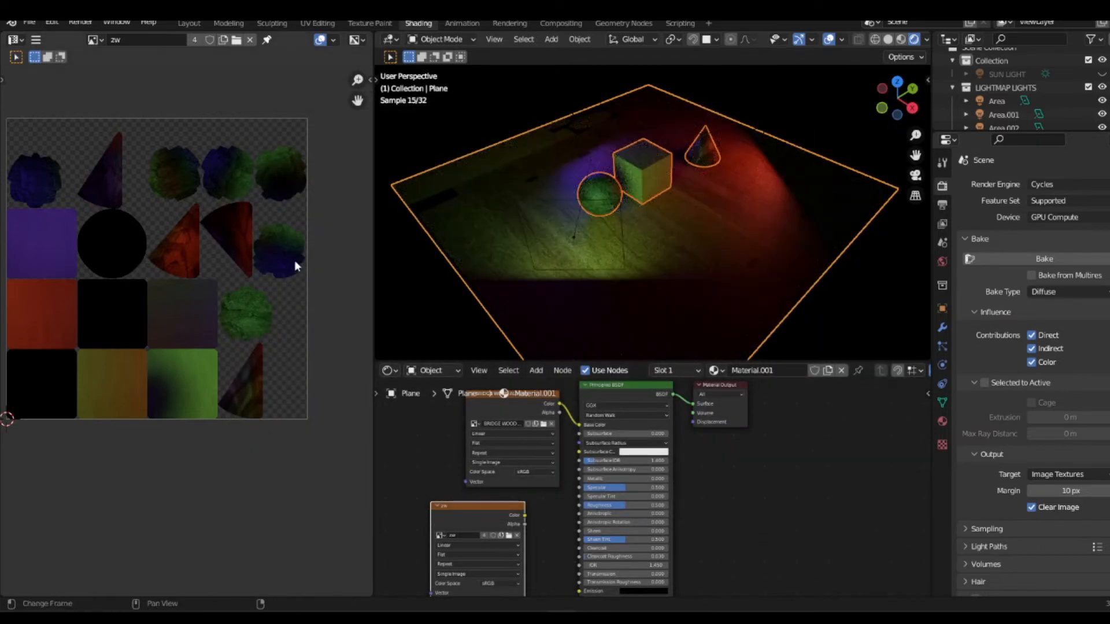
pyautogui.hotkey('alt', 'a')
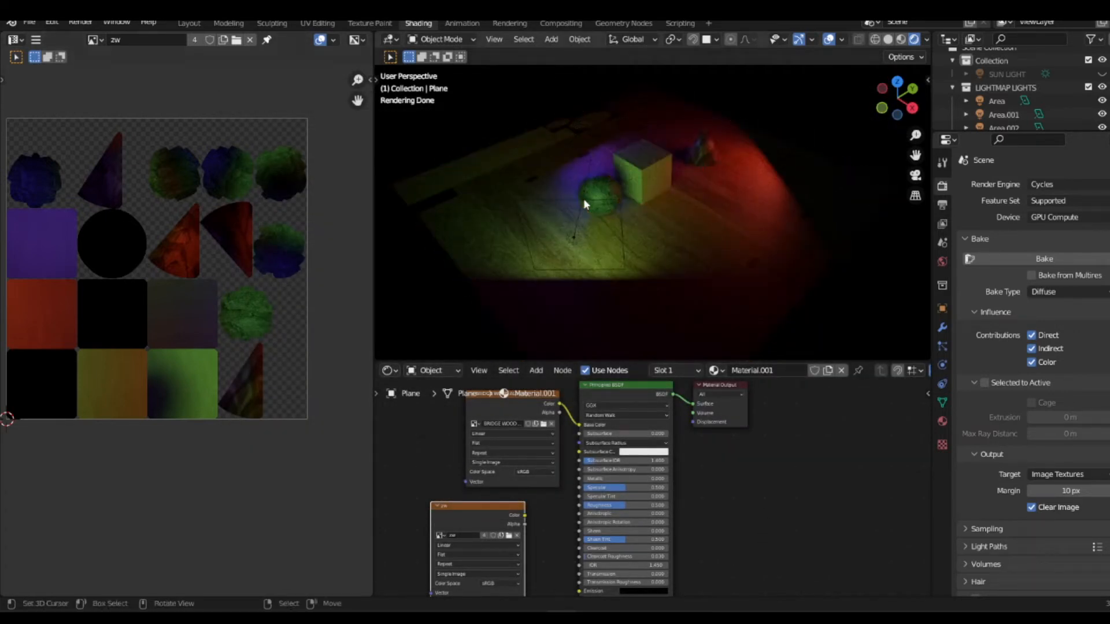
pyautogui.hotkey('ctrl', 's')
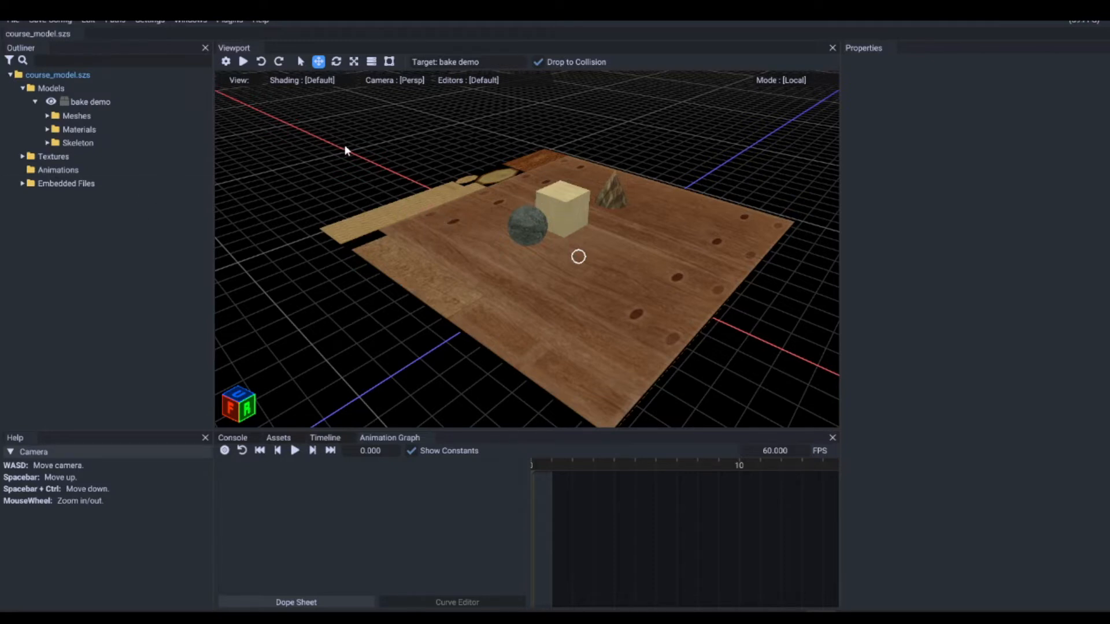
# Step: Switch to the model editor with course_model.szs, view the bake demo model in AO, Shadow and Lightmap shading, and return to Default shading
pyautogui.moveTo(432, 212); pyautogui.dragTo(459, 223, button='right')
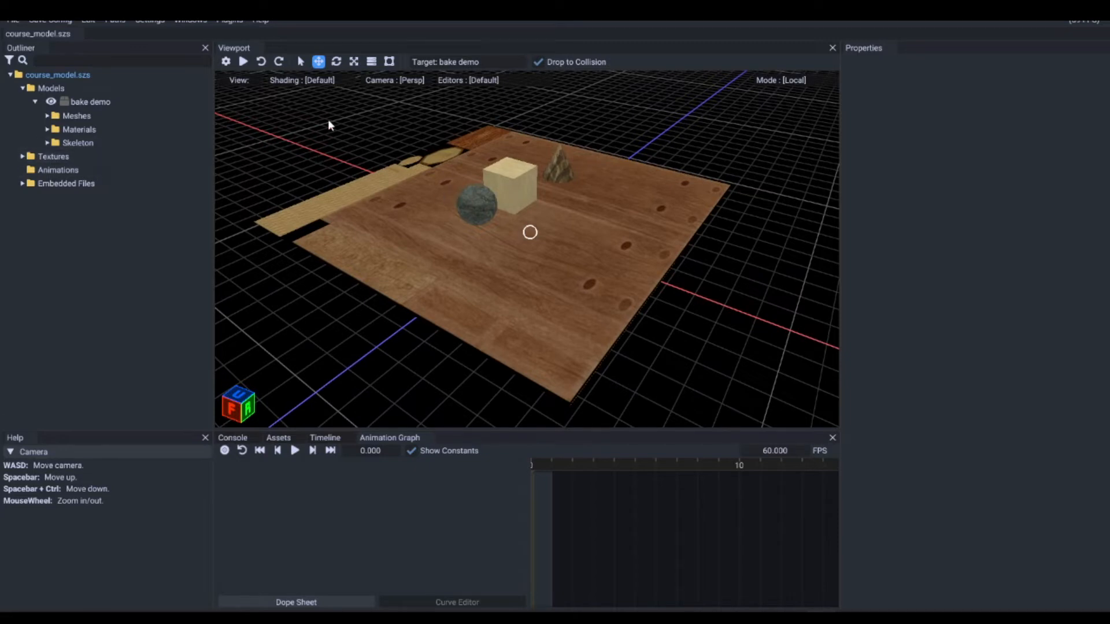
pyautogui.click(305, 81)
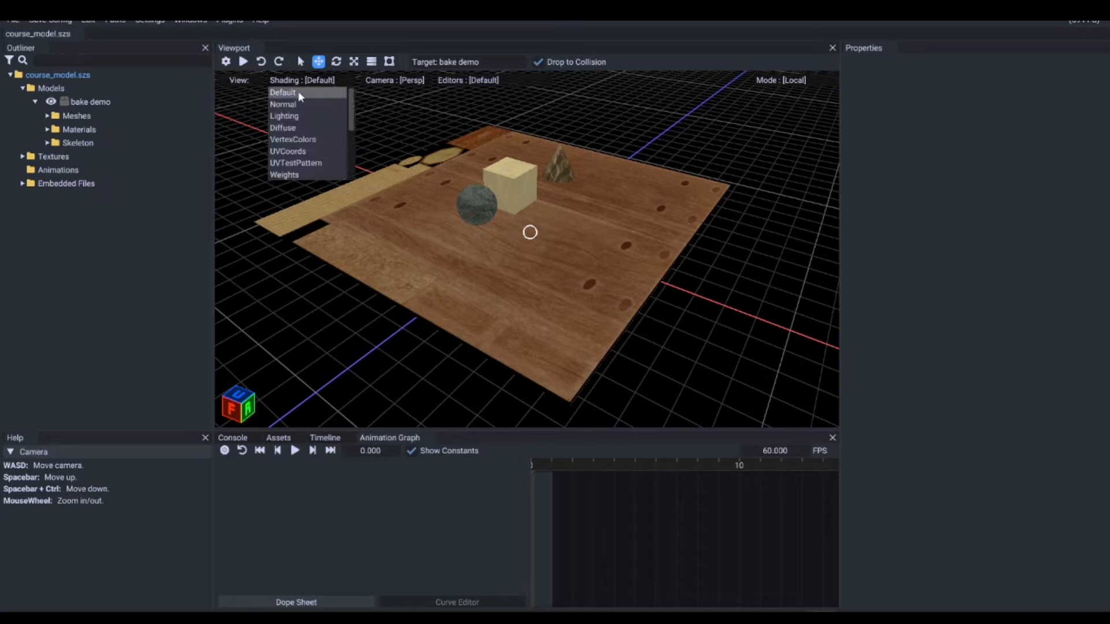
pyautogui.scroll(-5, 303, 138)
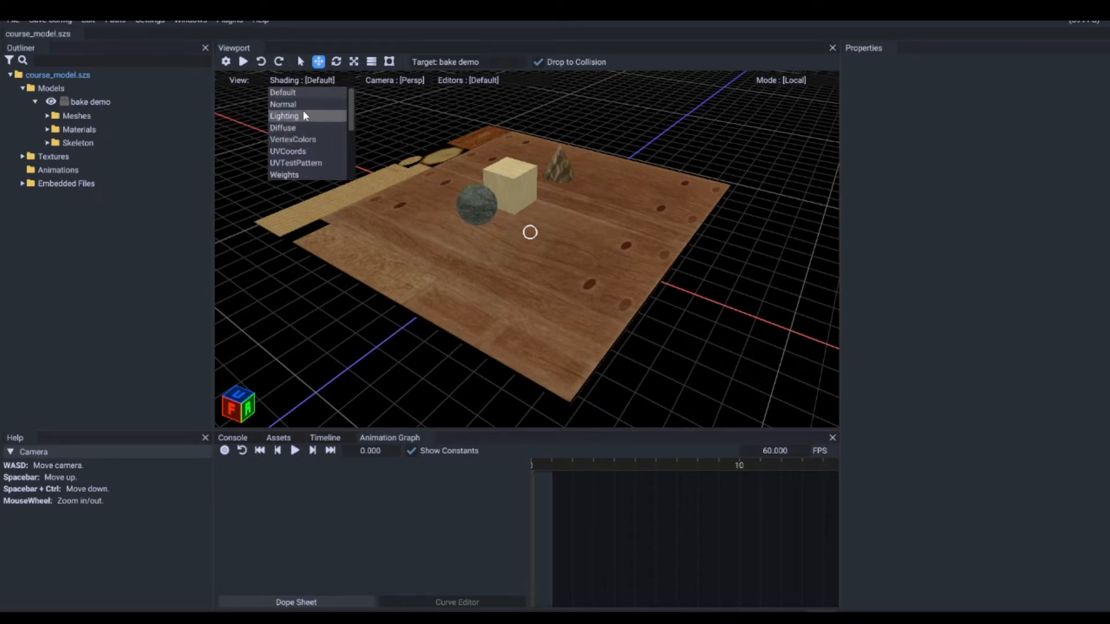
pyautogui.click(306, 141)
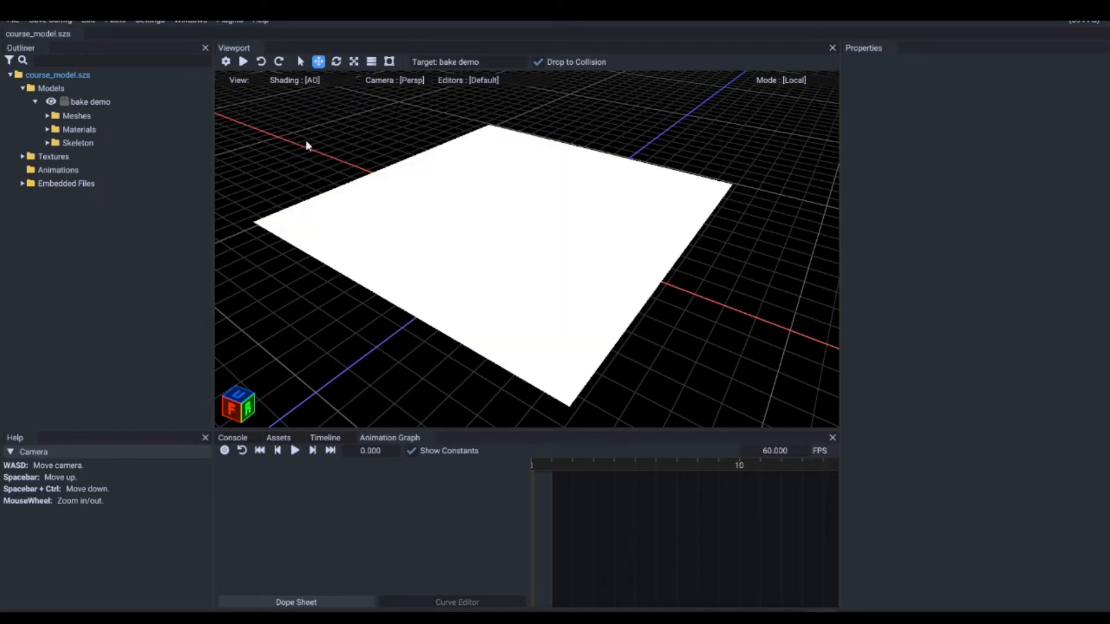
pyautogui.click(323, 82)
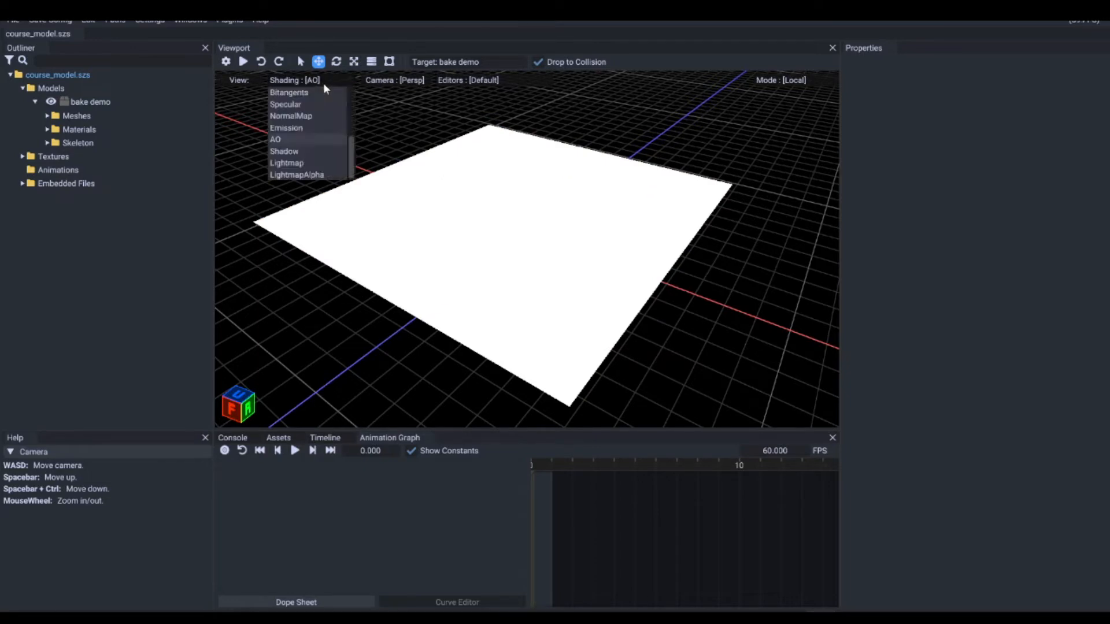
pyautogui.click(305, 152)
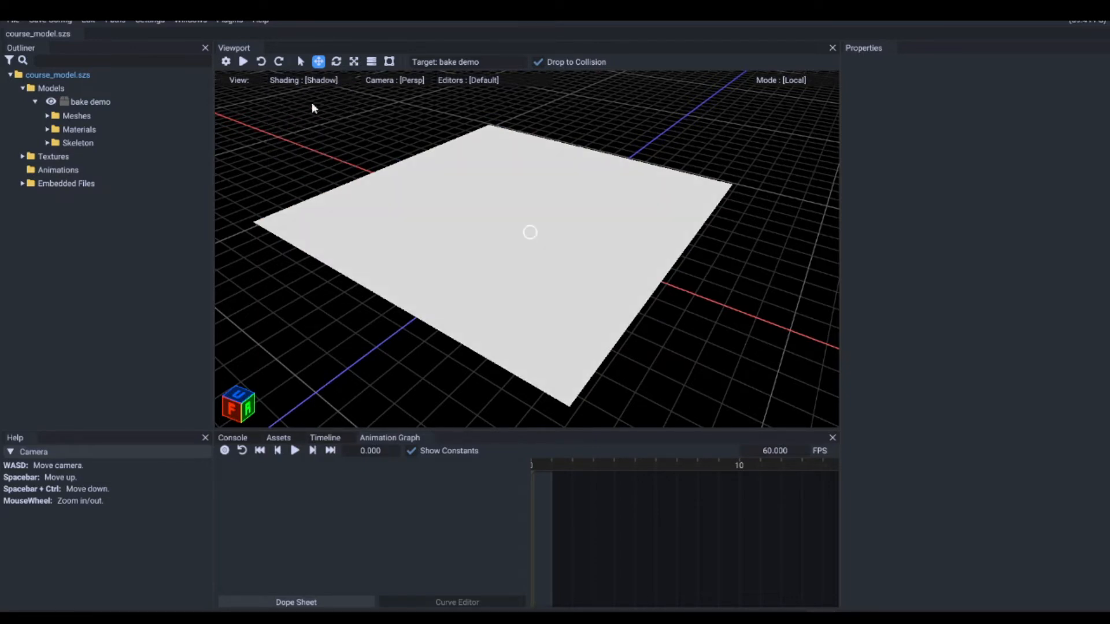
pyautogui.click(317, 81)
pyautogui.click(311, 164)
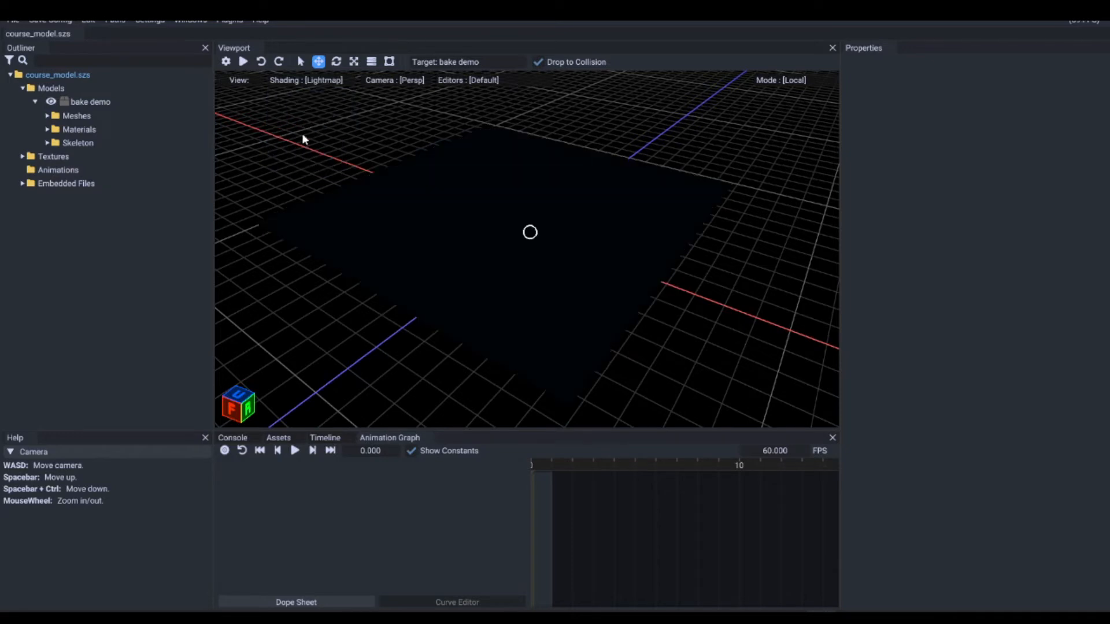
pyautogui.click(310, 83)
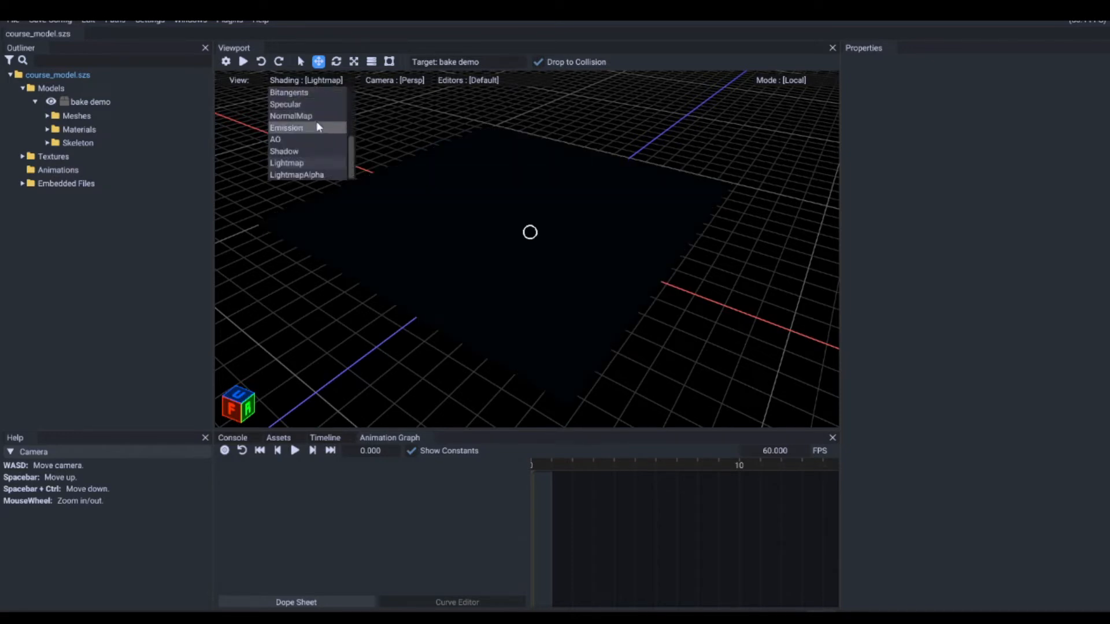
pyautogui.scroll(3, 319, 133)
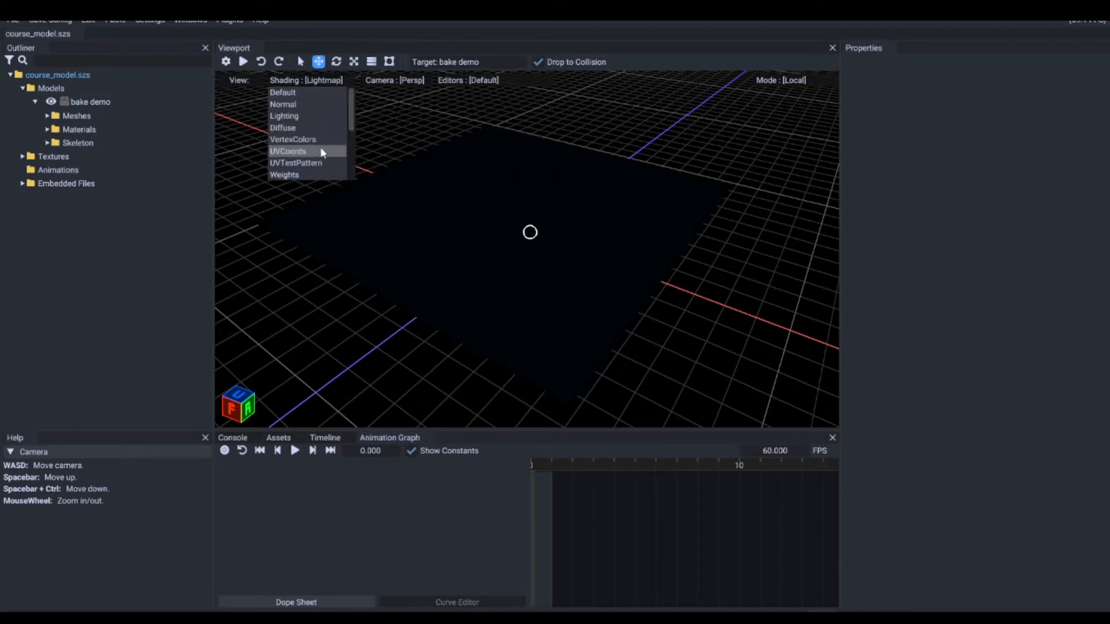
pyautogui.click(299, 94)
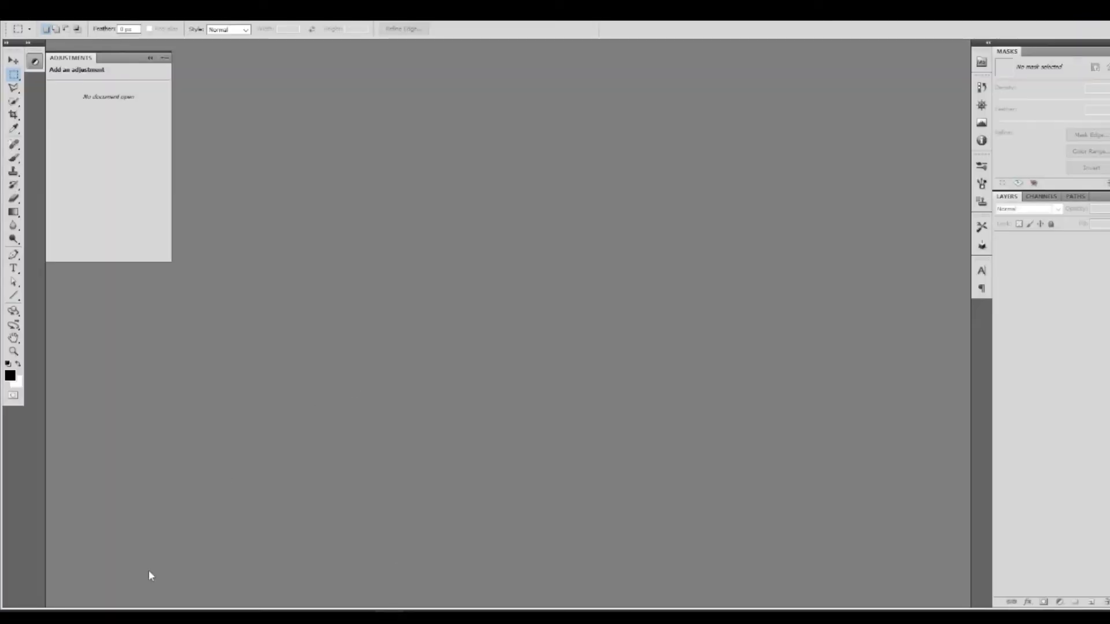
# Step: Switch to Photoshop and open ao_bake.png from the Baked folder
pyautogui.click(44, 617)
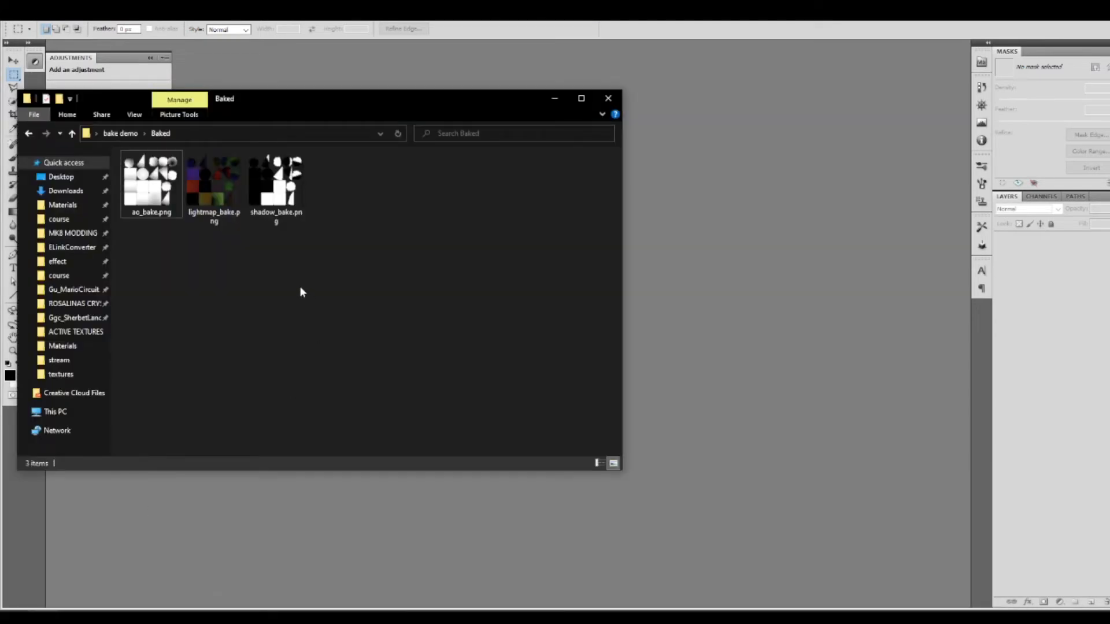
pyautogui.click(144, 193)
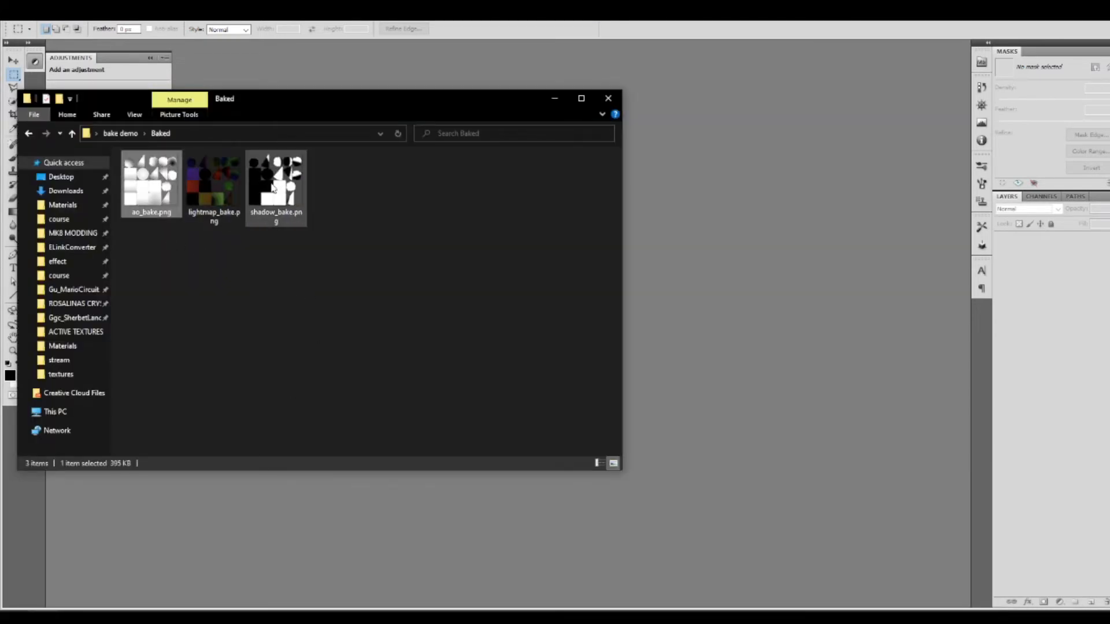
pyautogui.click(274, 188)
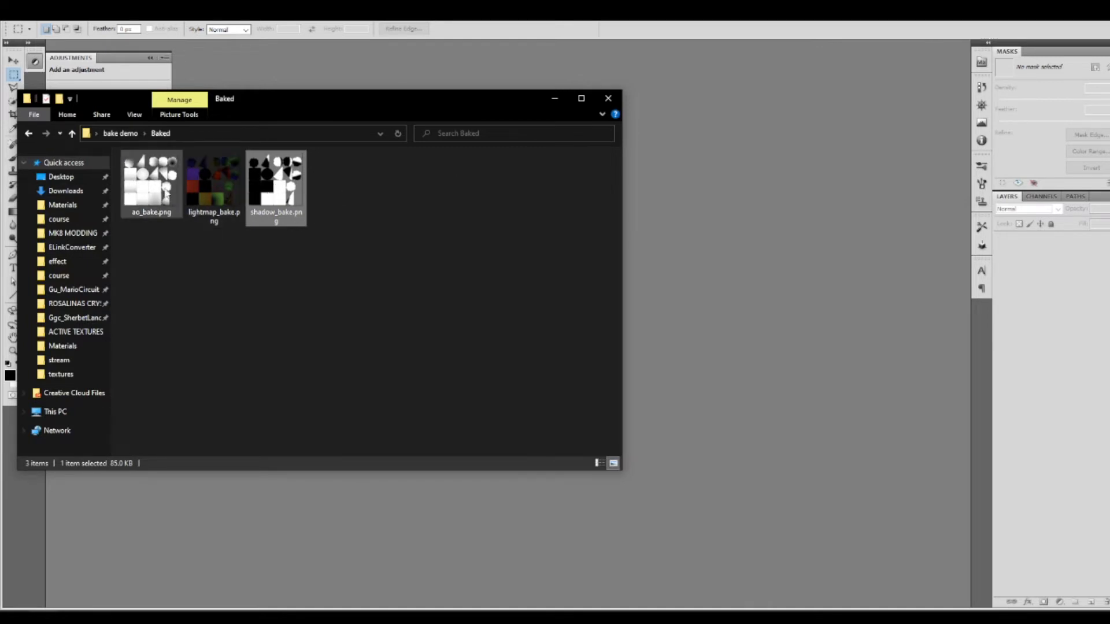
pyautogui.moveTo(164, 194); pyautogui.dragTo(722, 247)
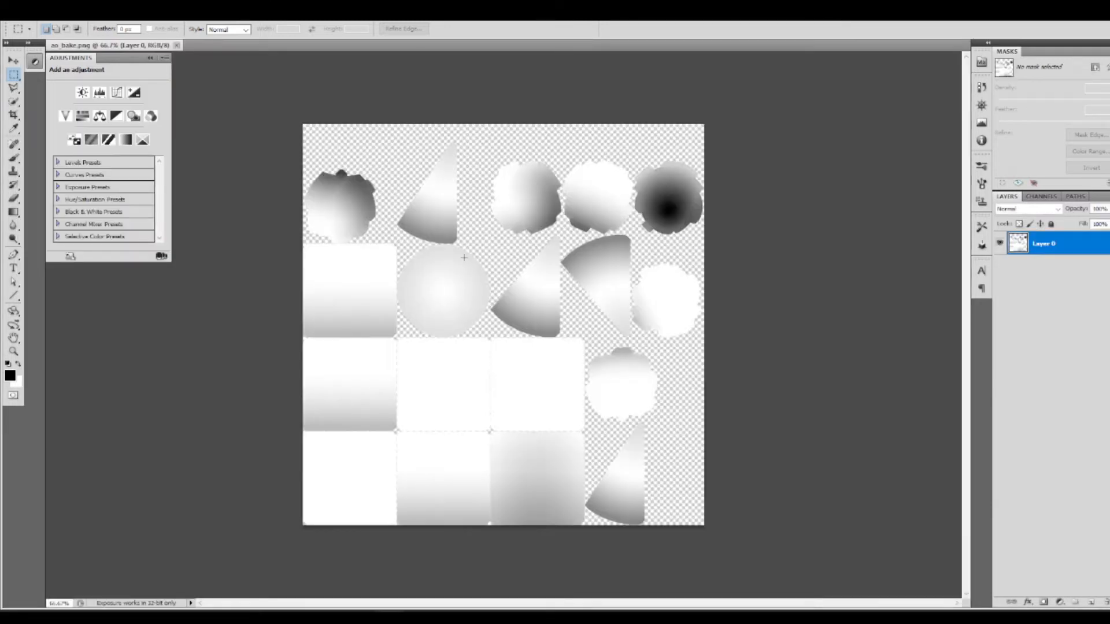
# Step: Add a black-filled layer beneath the ambient occlusion layer and make Layer 0 active again
pyautogui.keyDown('ctrl'); pyautogui.click(1091, 602); pyautogui.keyUp('ctrl')
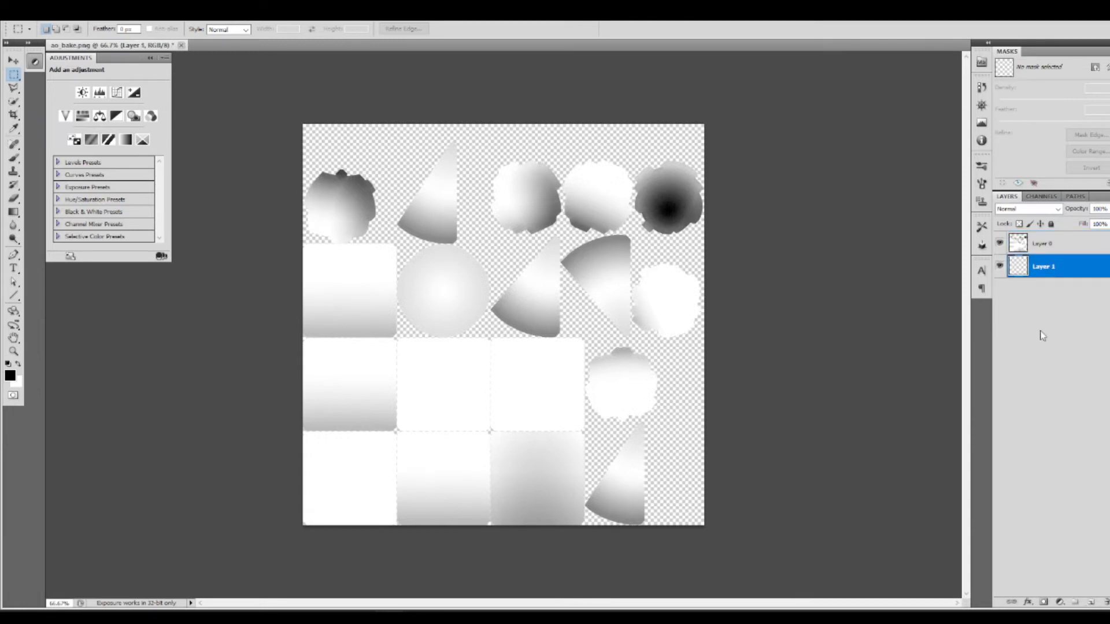
pyautogui.hotkey('alt', 'BackSpace')
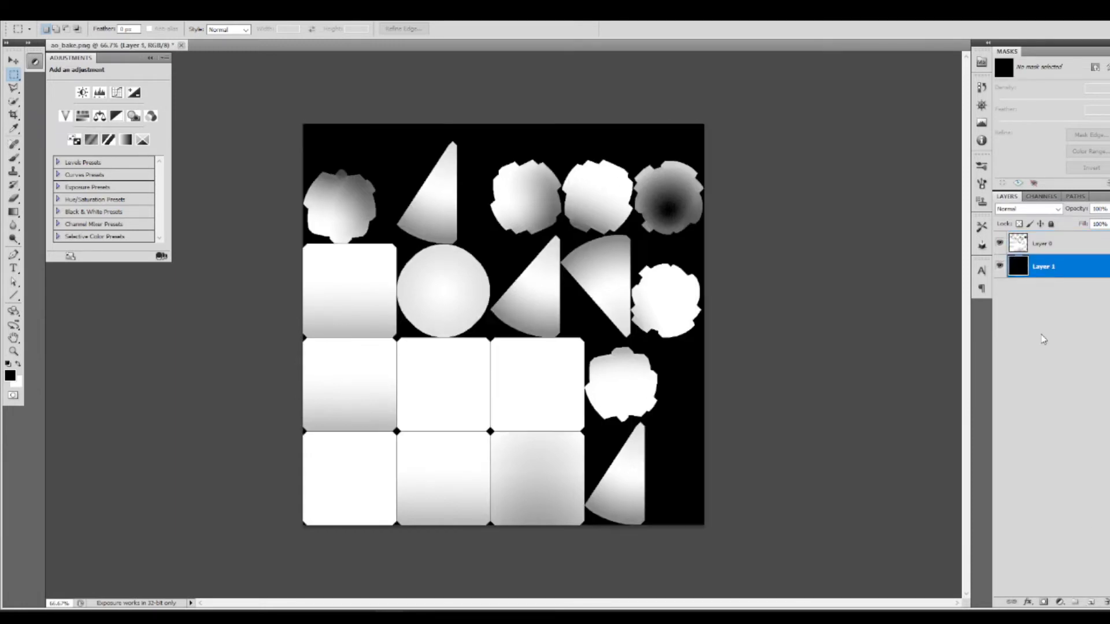
pyautogui.click(1063, 242)
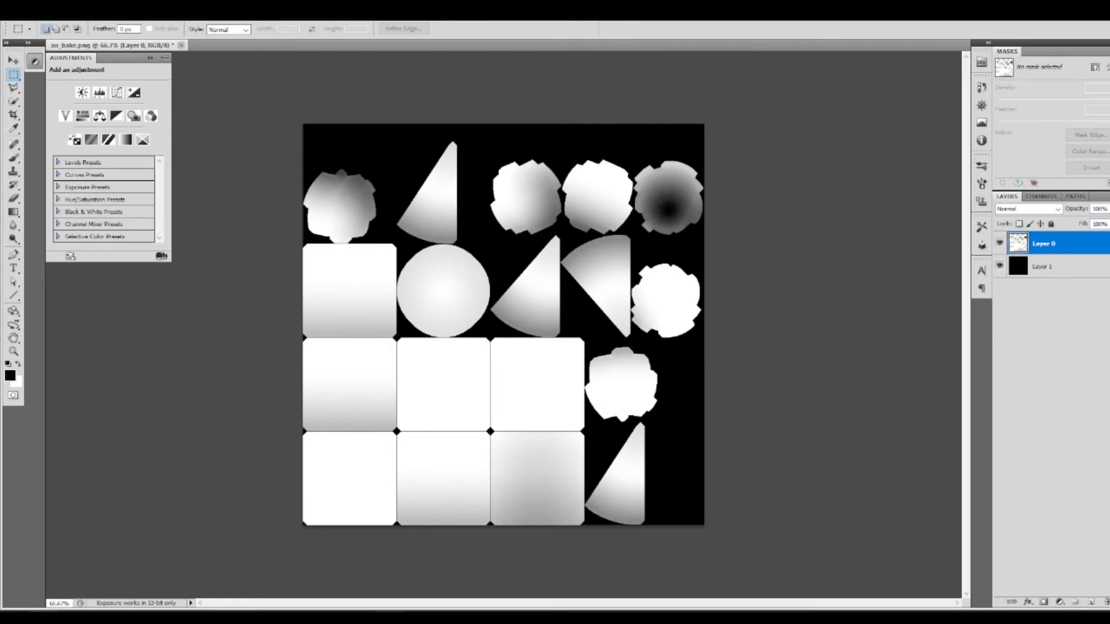
# Step: Place the shadow_bake image from the Baked folder as the top layer, and hide Layer 0 and Layer 1
pyautogui.click(45, 616)
pyautogui.moveTo(276, 184); pyautogui.dragTo(665, 295)
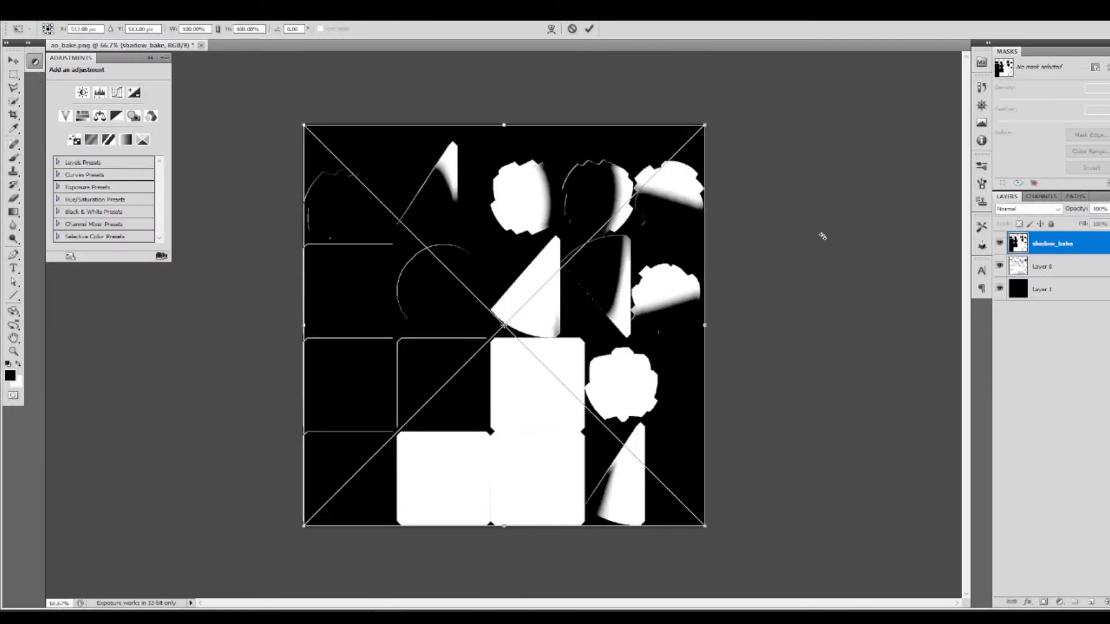
pyautogui.press('Return')
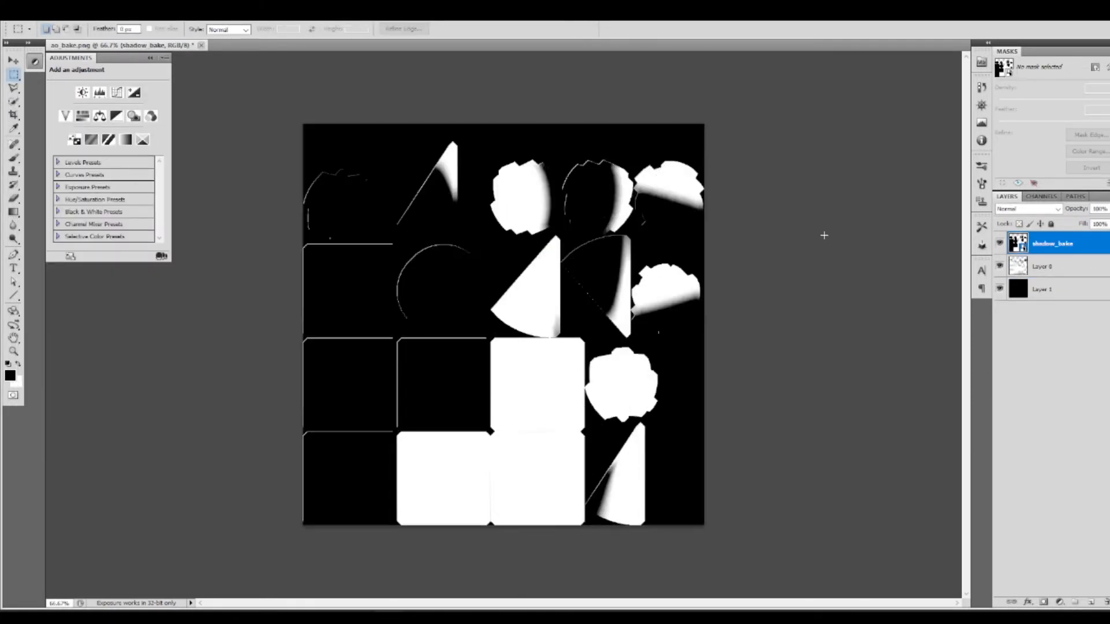
pyautogui.click(1000, 266)
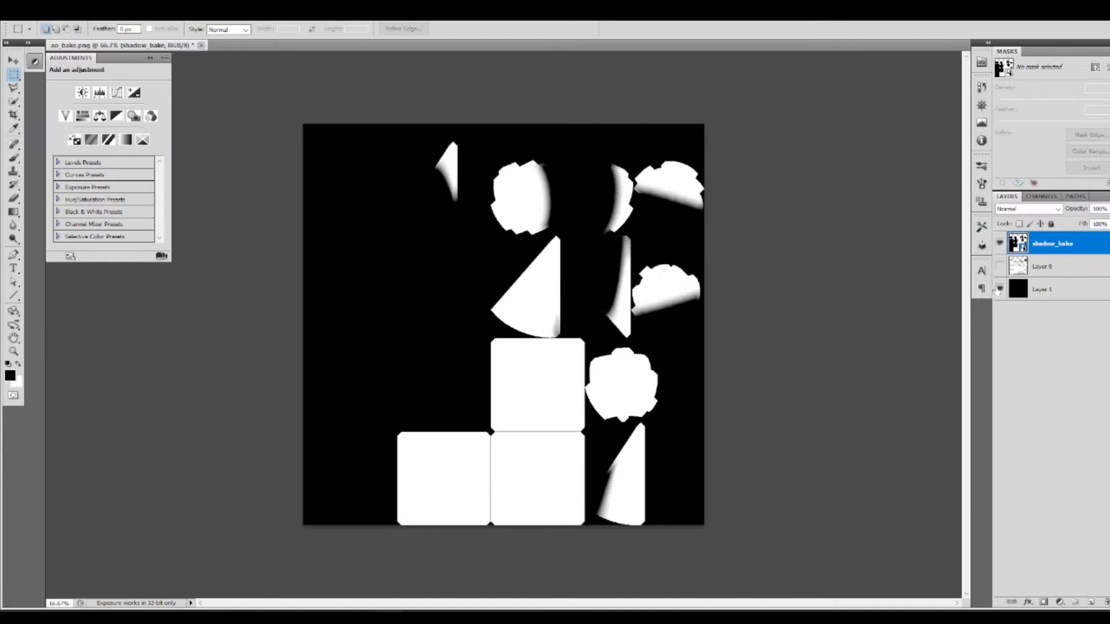
pyautogui.click(999, 289)
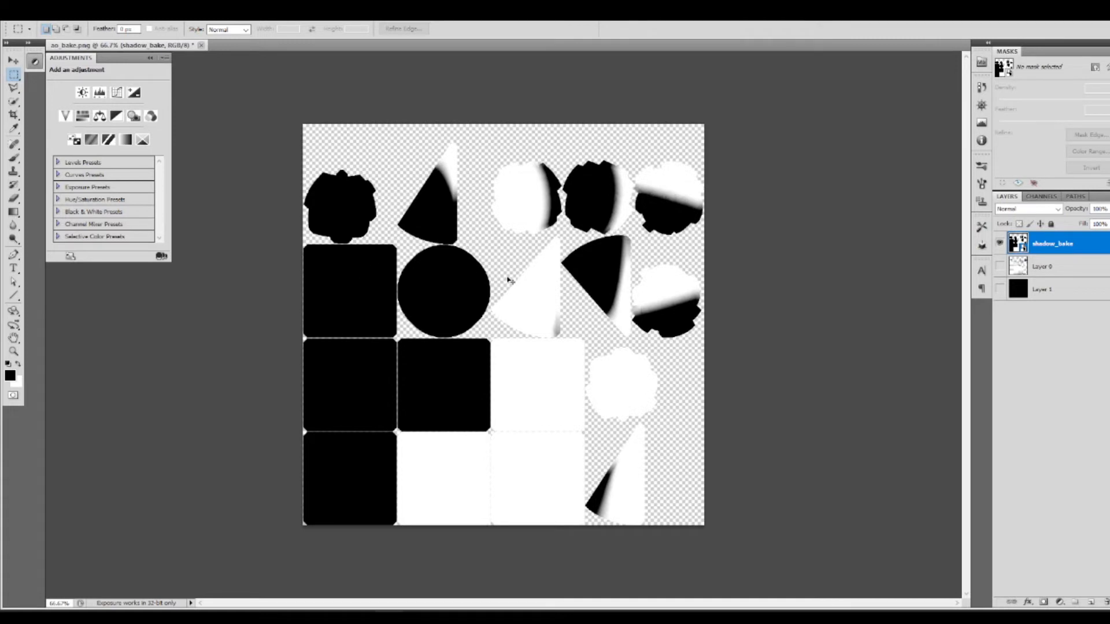
# Step: Free-transform the shadow_bake layer so that all four of its edges line up with the canvas edges
pyautogui.hotkey('ctrl', 't')
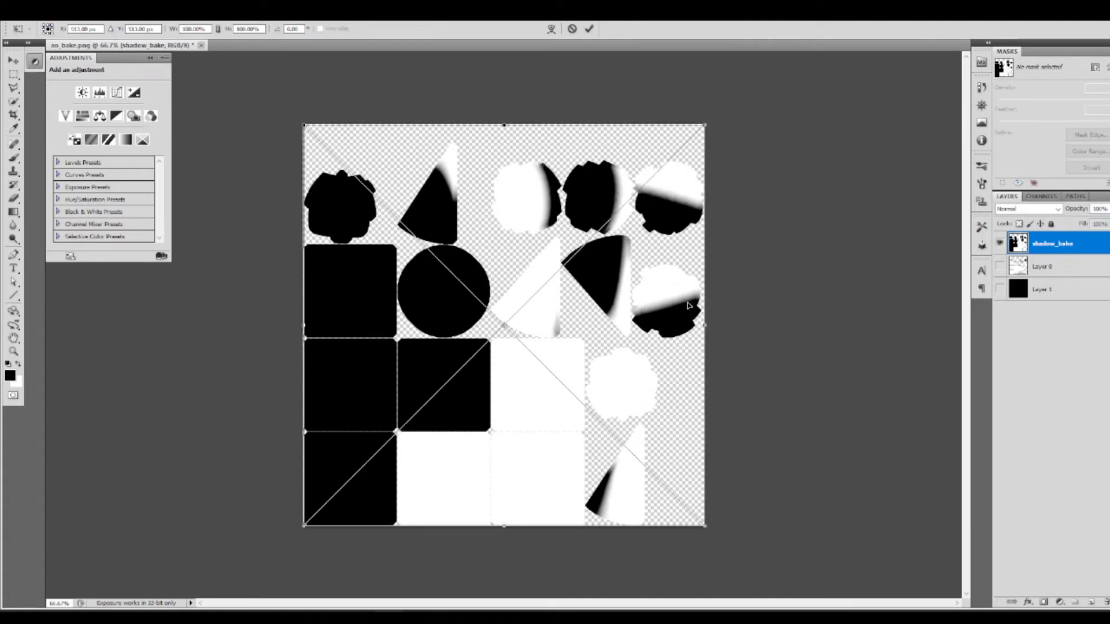
pyautogui.moveTo(702, 324); pyautogui.dragTo(701, 325)
pyautogui.moveTo(504, 126); pyautogui.dragTo(501, 125)
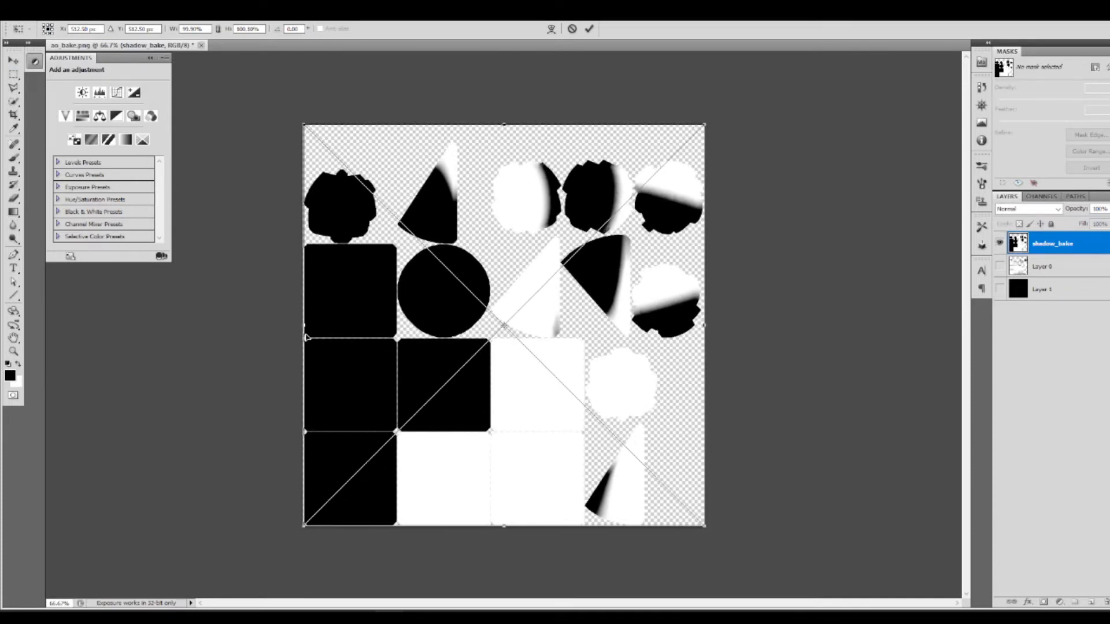
pyautogui.moveTo(304, 326); pyautogui.dragTo(303, 326)
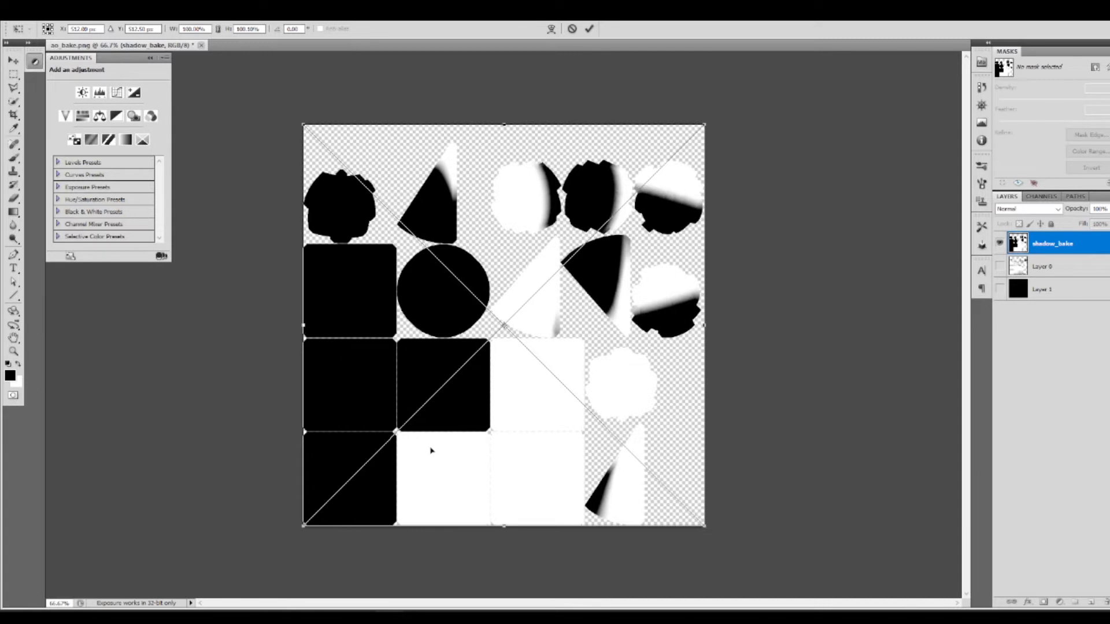
pyautogui.moveTo(514, 523); pyautogui.dragTo(513, 526)
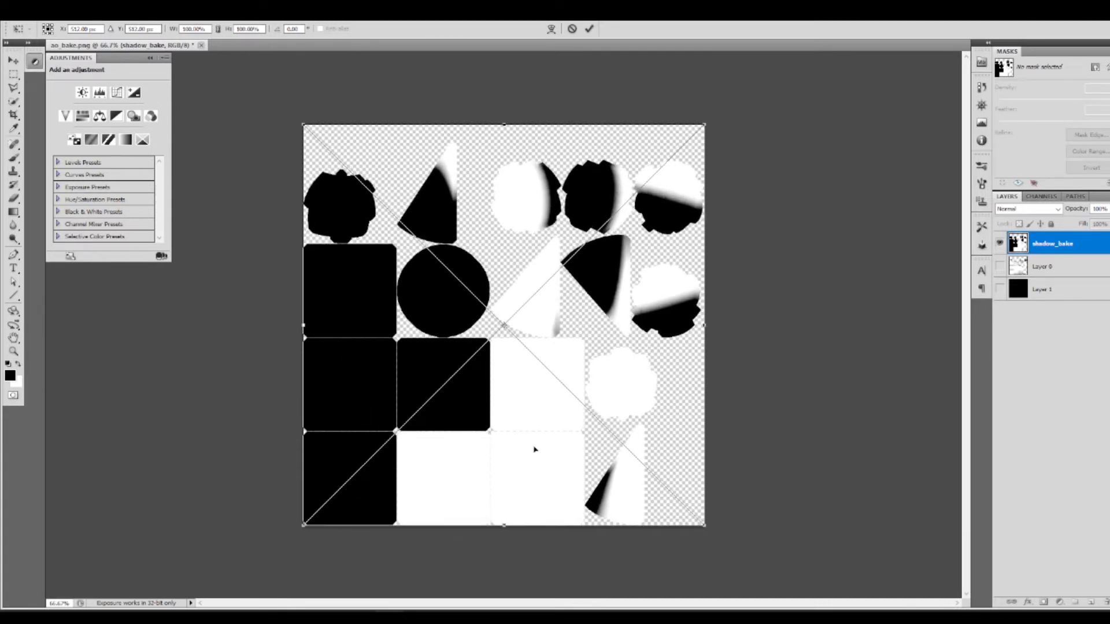
pyautogui.press('Return')
# Step: Rasterize the shadow_bake layer and check the document's image size without changing it
pyautogui.rightClick(1086, 251)
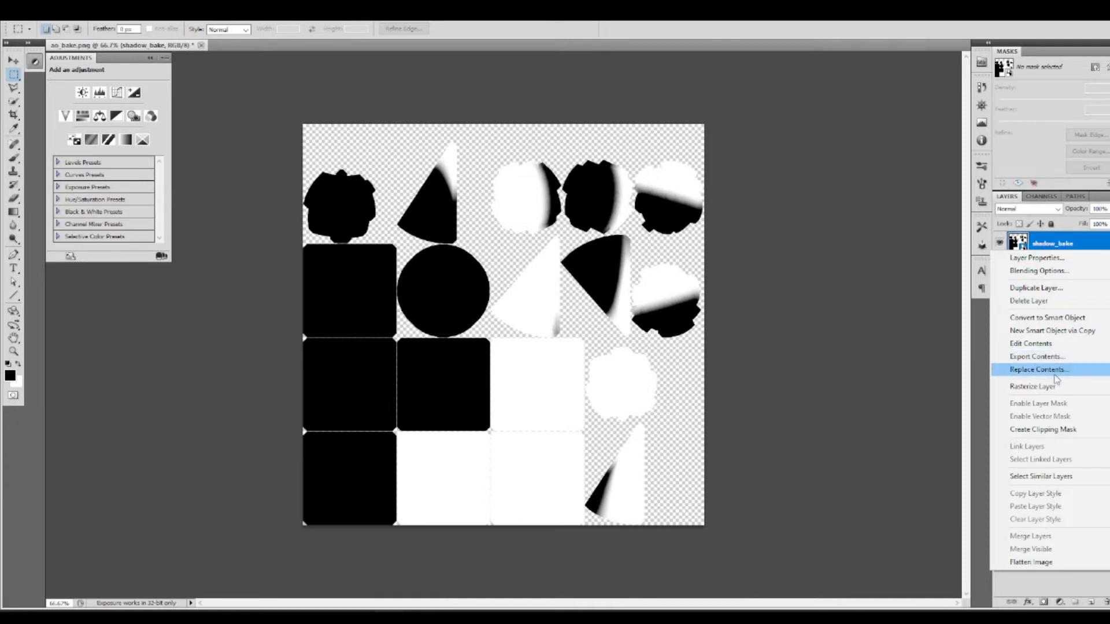
pyautogui.click(1032, 387)
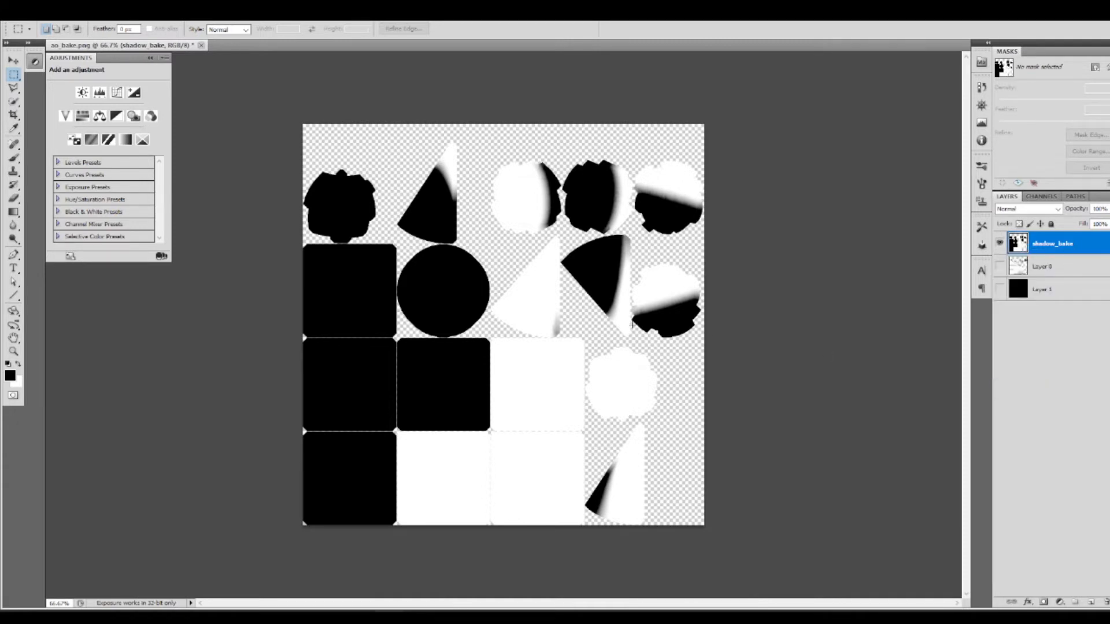
pyautogui.hotkey('ctrl', 'alt', 'i')
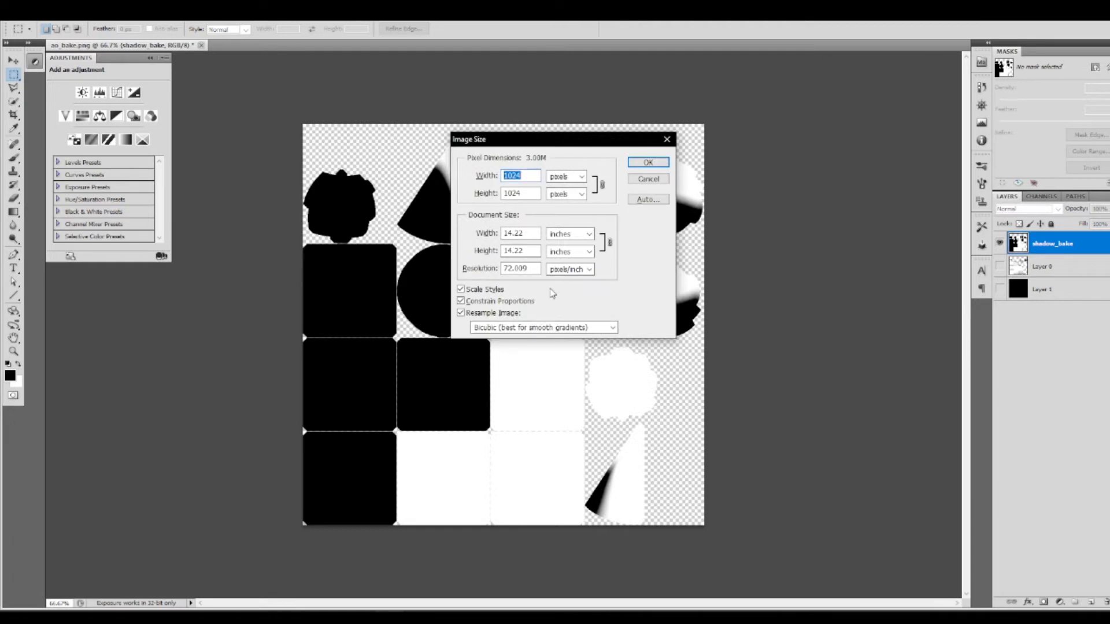
pyautogui.click(666, 177)
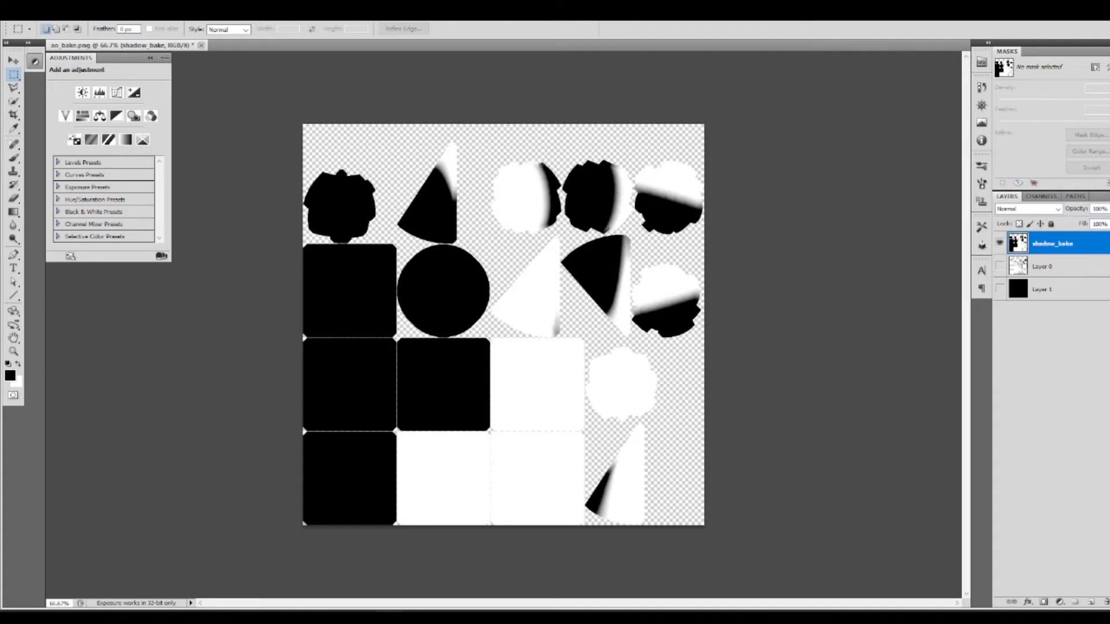
# Step: Copy the full contents of the shadow_bake layer, and hide it in favour of a visible, active Layer 0
pyautogui.hotkey('ctrl', 'a')
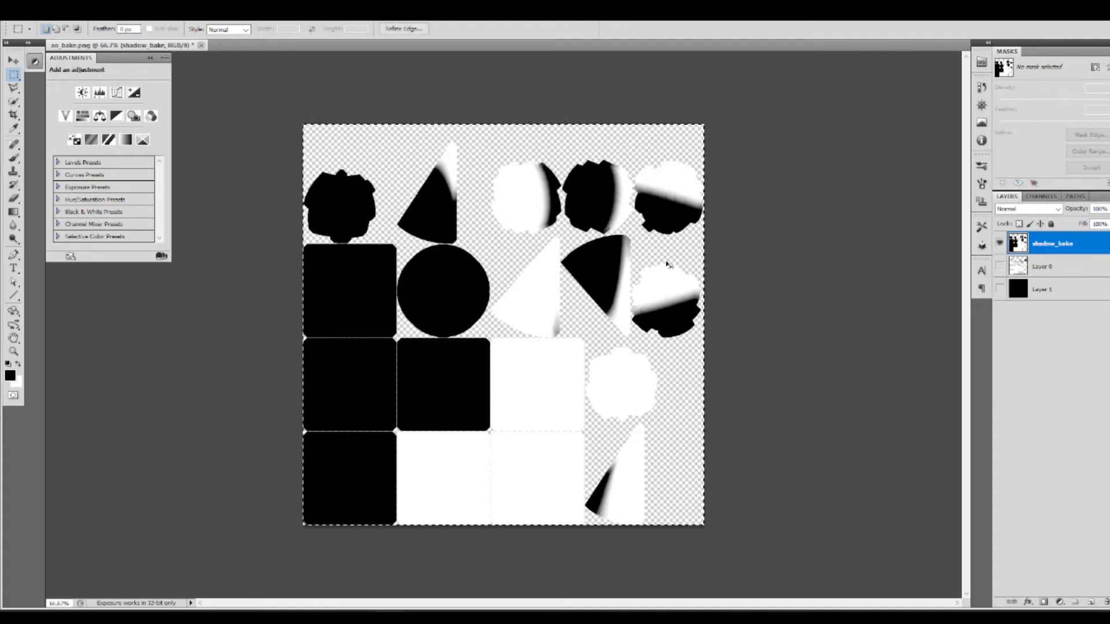
pyautogui.hotkey('ctrl', 'd')
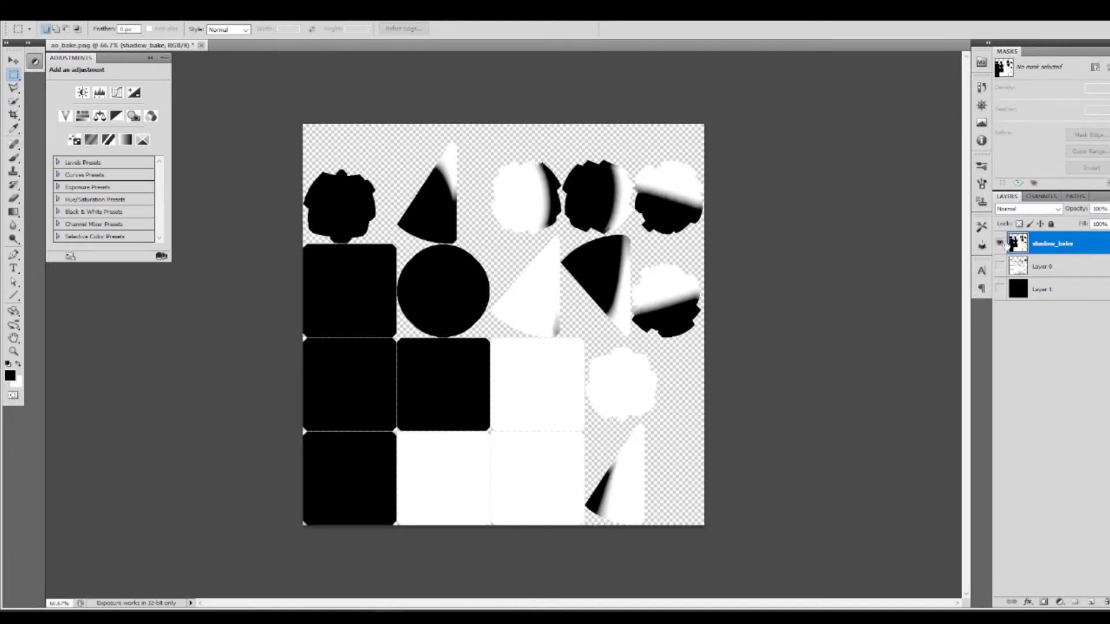
pyautogui.click(1000, 243)
pyautogui.click(1000, 267)
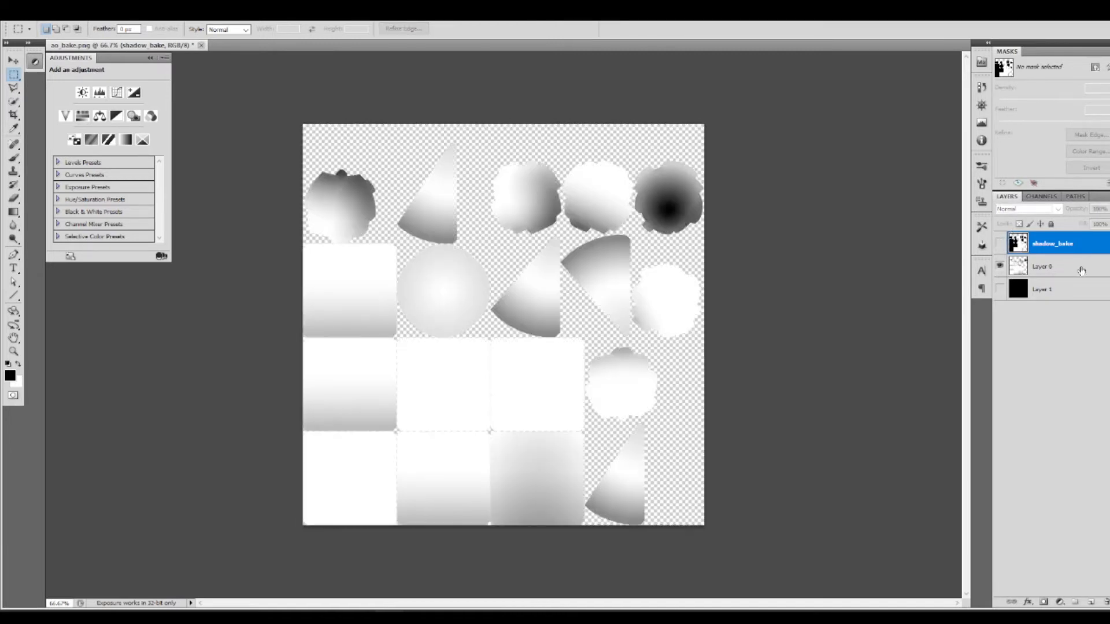
pyautogui.click(1043, 268)
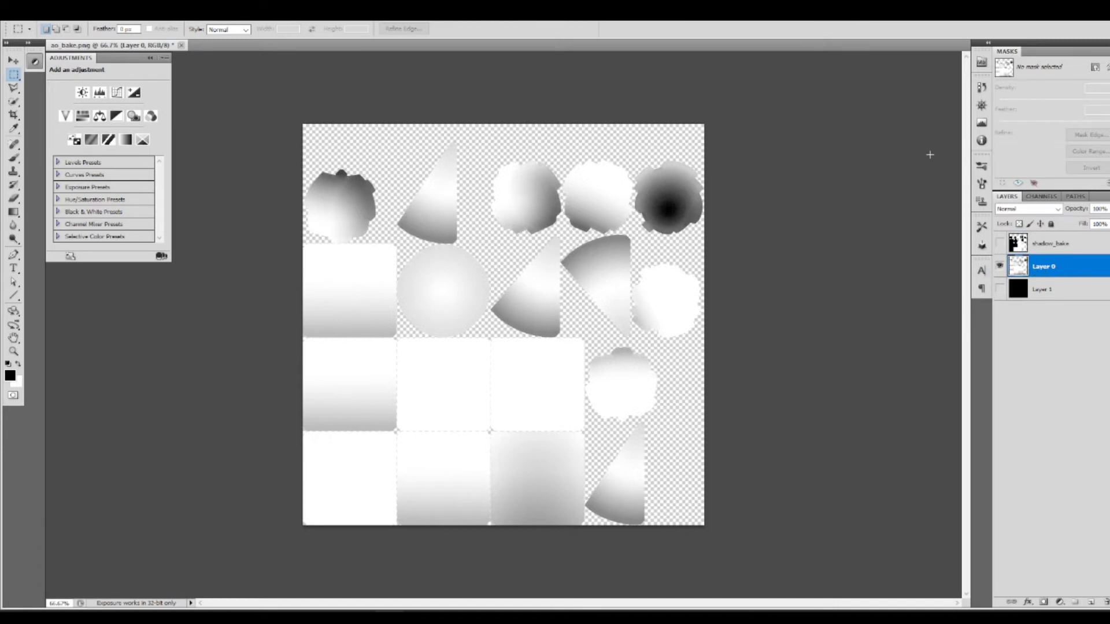
# Step: Look through Layer 0's Red and Green channels, and fill its entire Blue channel with black
pyautogui.click(1041, 196)
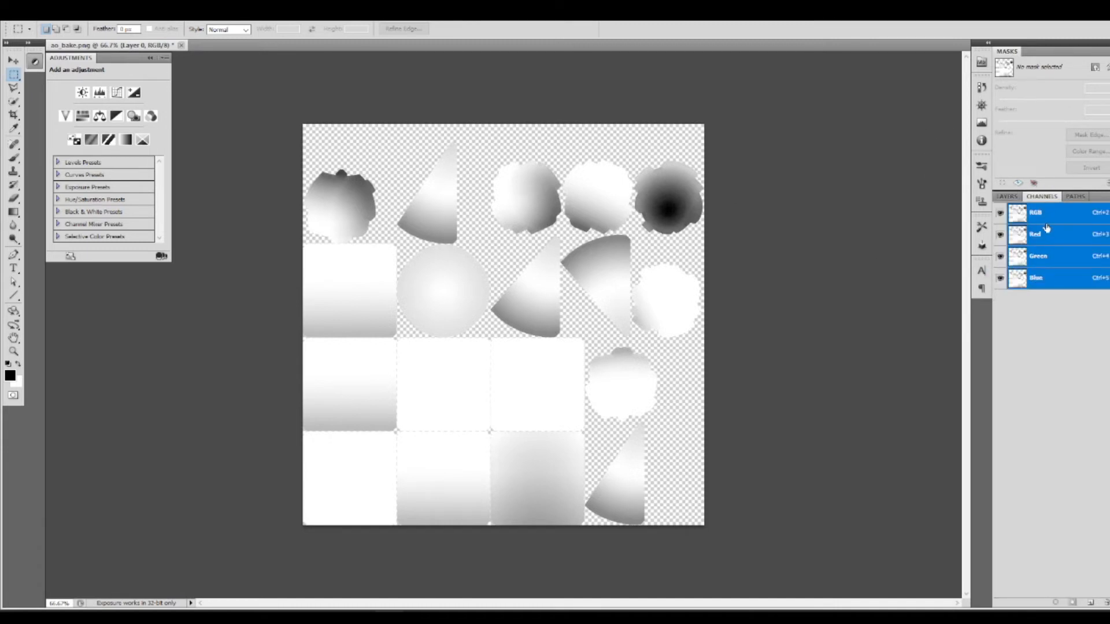
pyautogui.click(1047, 231)
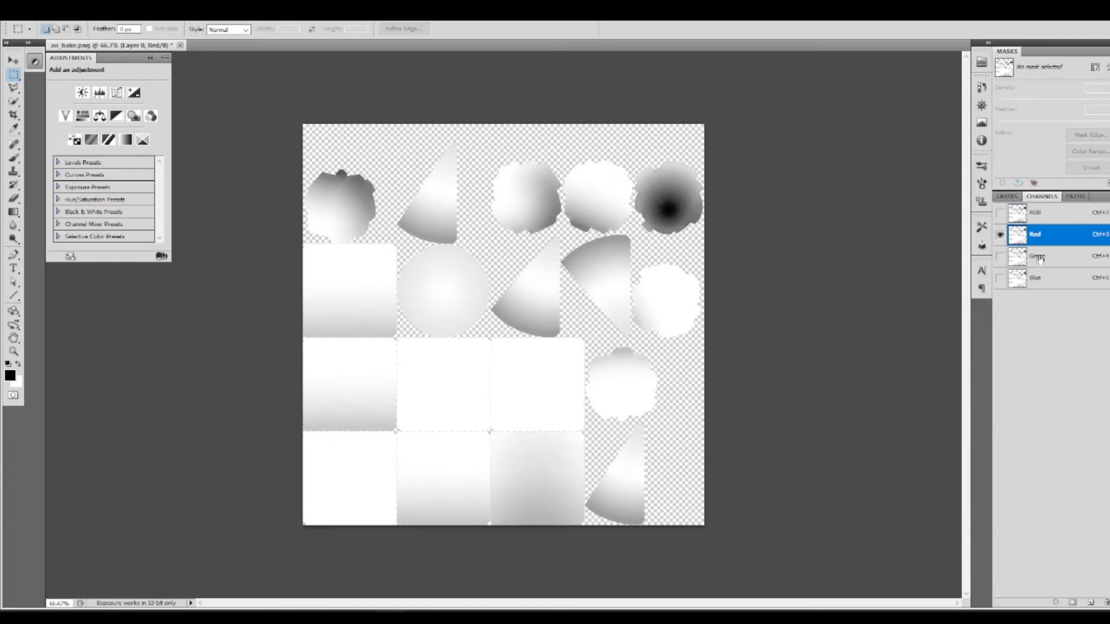
pyautogui.click(1039, 259)
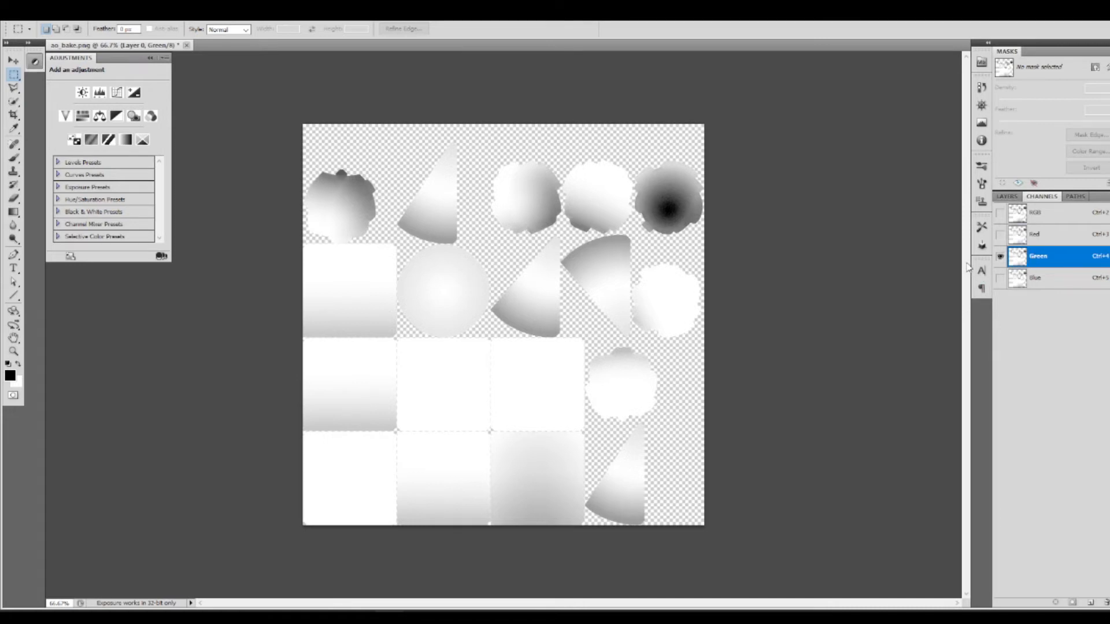
pyautogui.click(1062, 281)
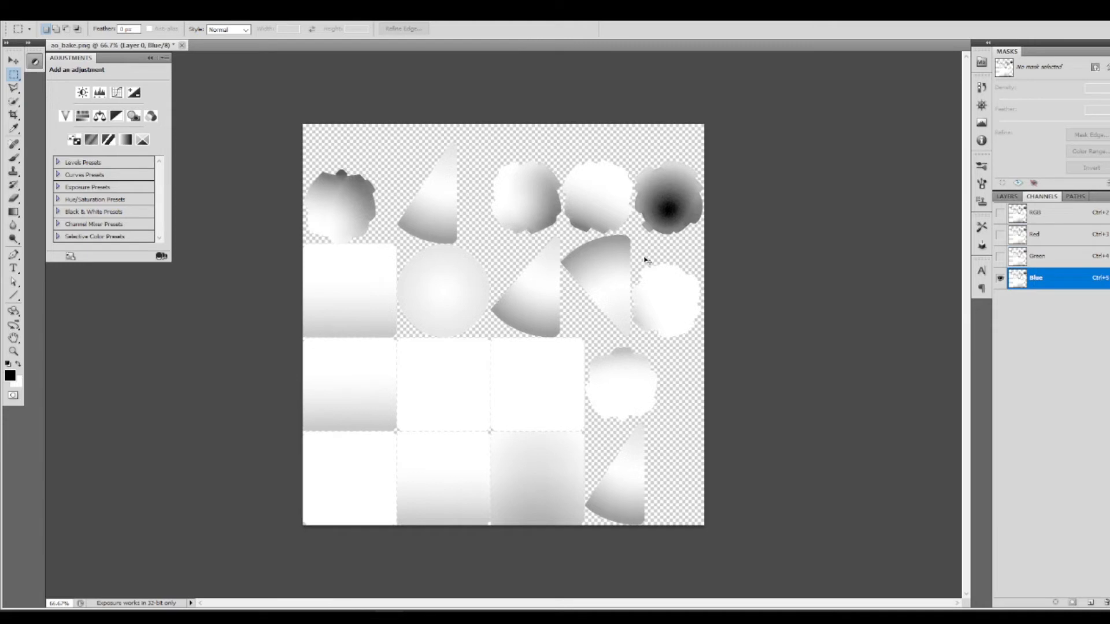
pyautogui.hotkey('ctrl', 'a')
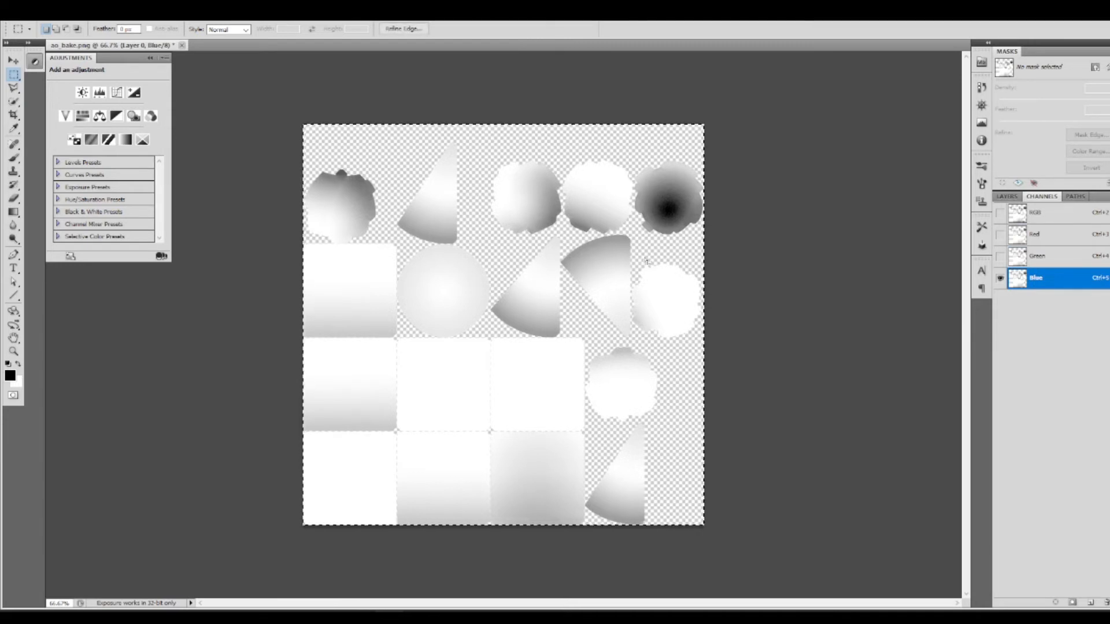
pyautogui.hotkey('alt', 'BackSpace')
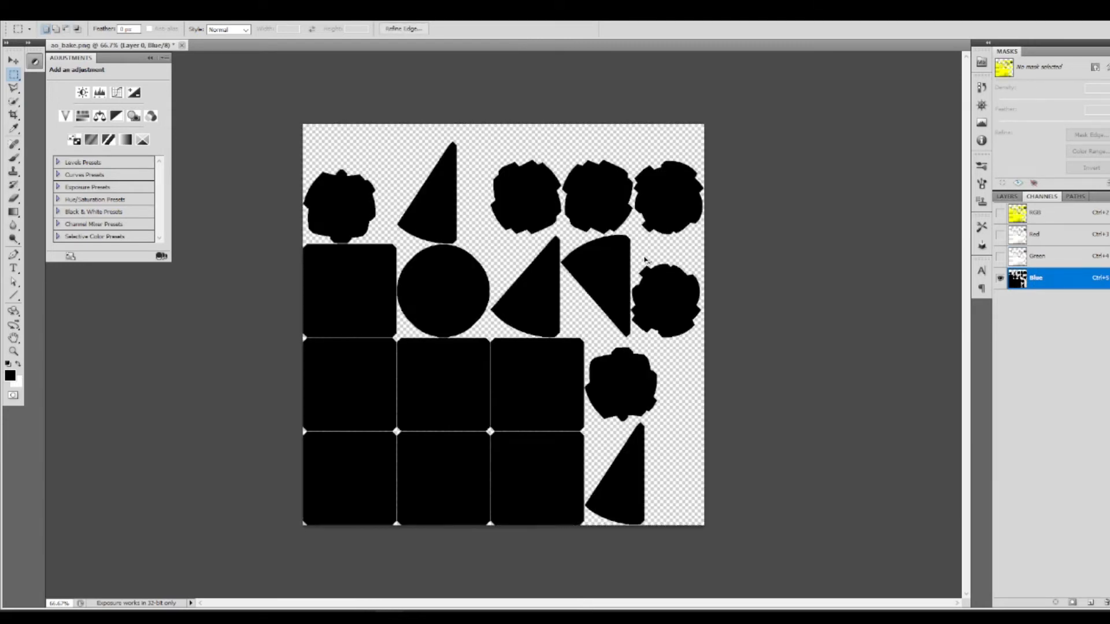
pyautogui.hotkey('ctrl', 'd')
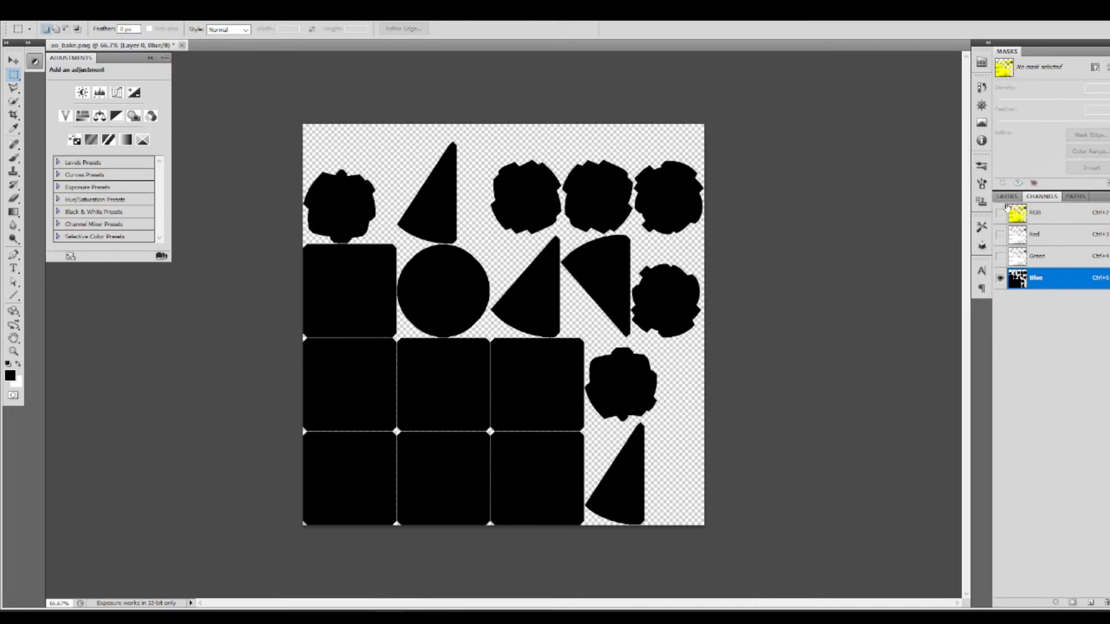
# Step: Return to the composite RGB view, show the black Layer 1, and merge Layer 0 down into it
pyautogui.click(1040, 213)
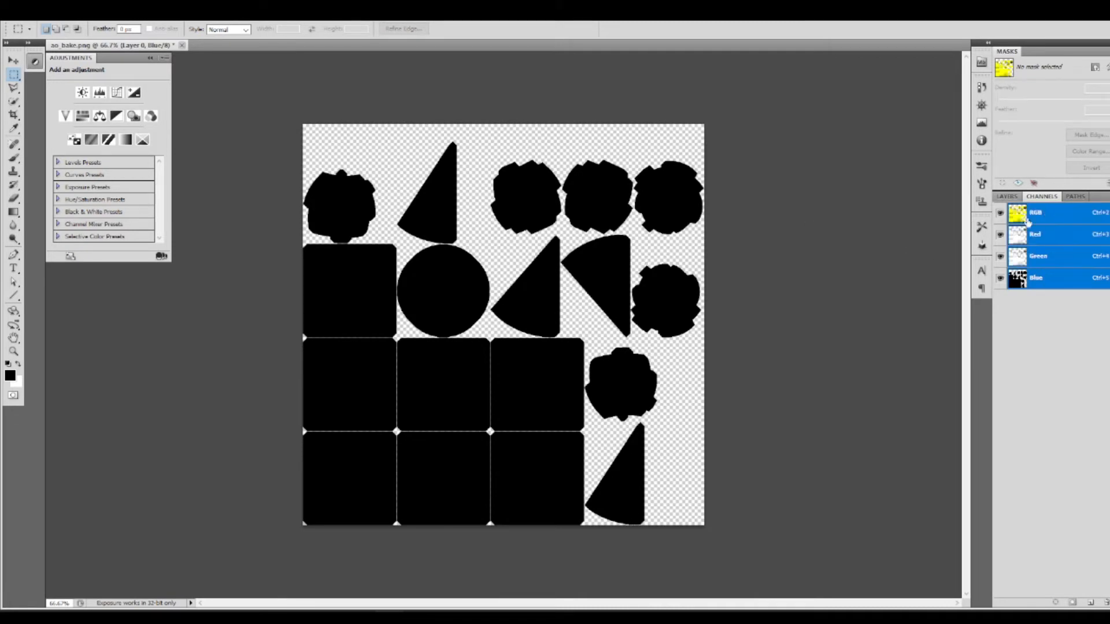
pyautogui.click(1007, 197)
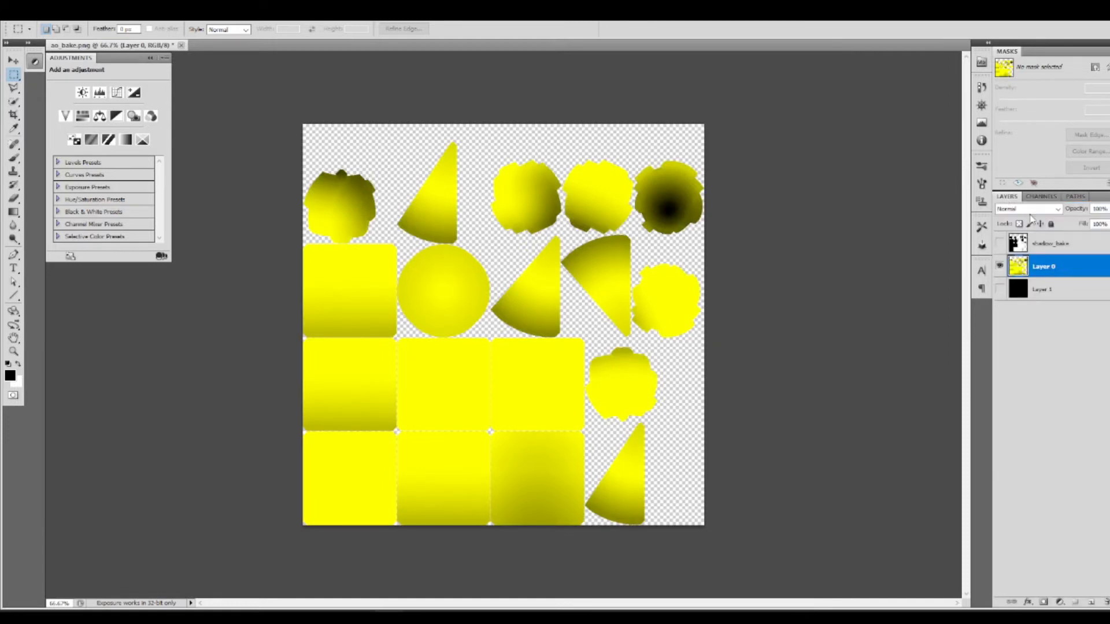
pyautogui.click(1000, 289)
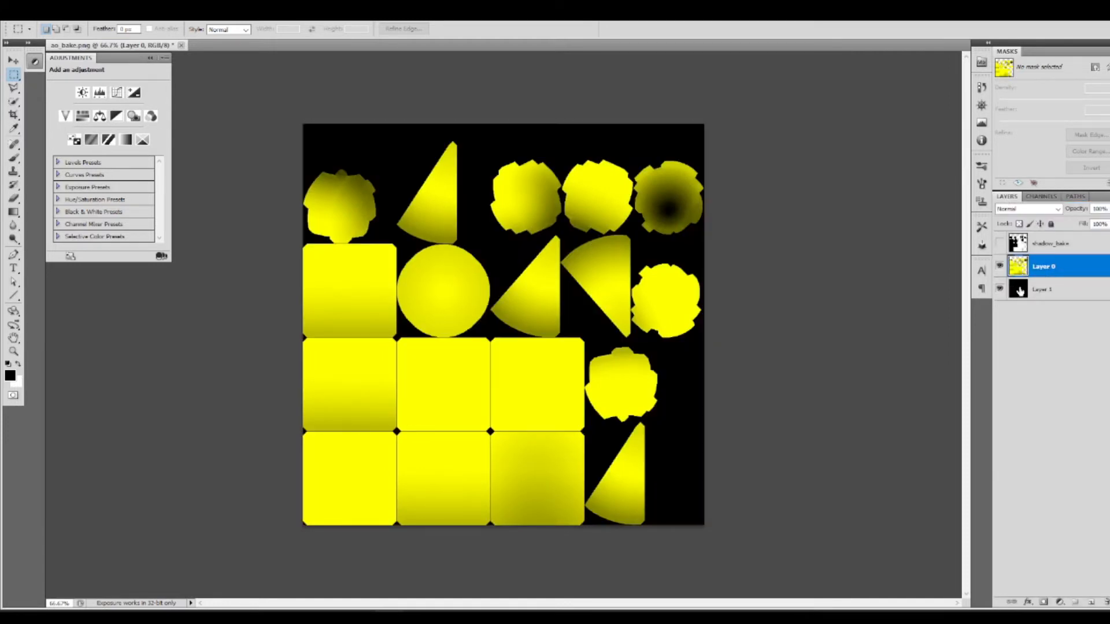
pyautogui.click(1056, 287)
pyautogui.click(1054, 269)
pyautogui.hotkey('ctrl', 'e')
# Step: Clear the merged layer's Green channel, paste the copied shadow bake into it, and deselect
pyautogui.click(1041, 197)
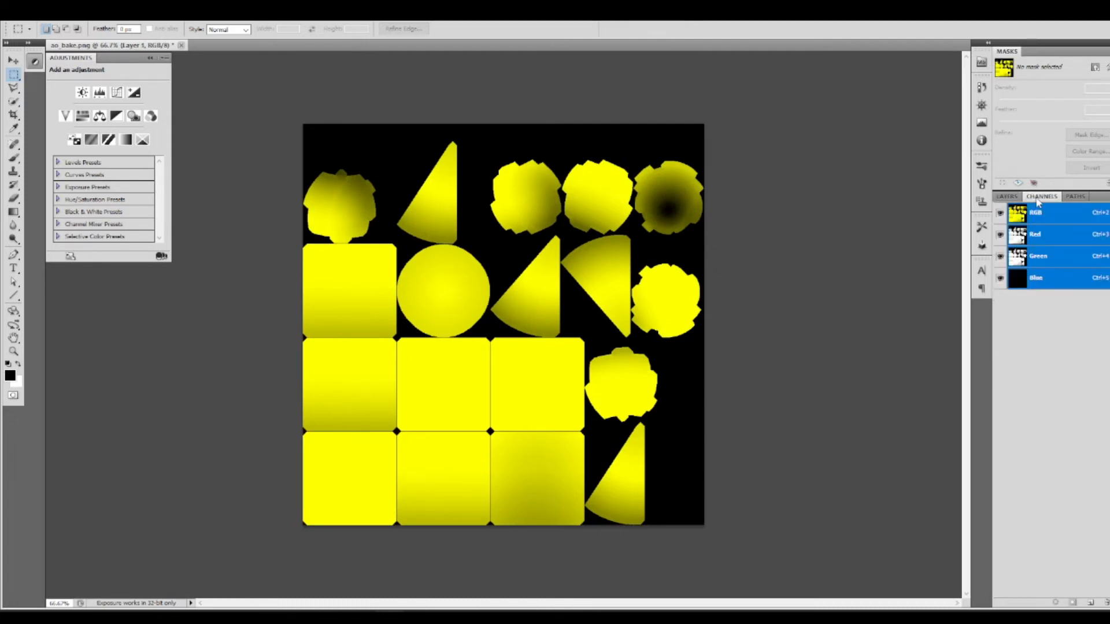
pyautogui.click(1039, 278)
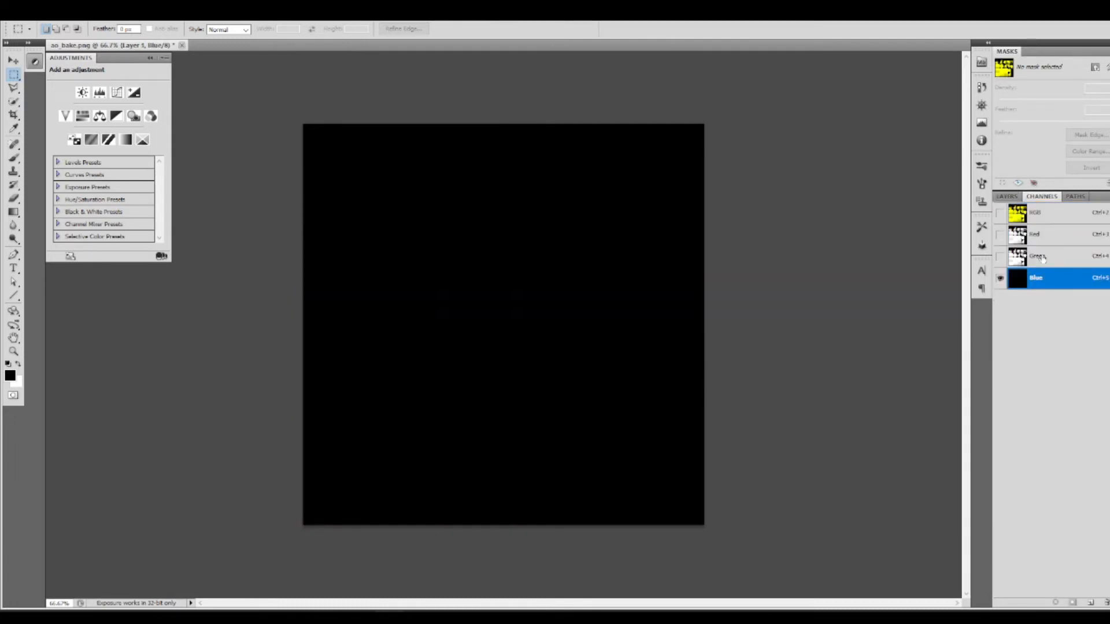
pyautogui.click(1044, 255)
pyautogui.hotkey('ctrl', 'a')
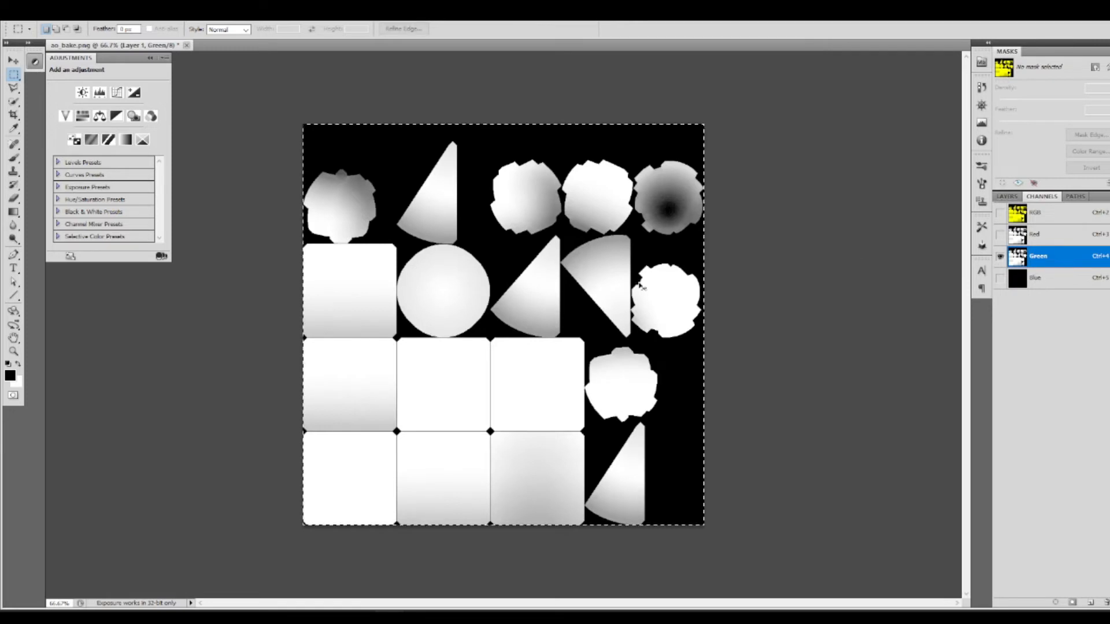
pyautogui.press('Delete')
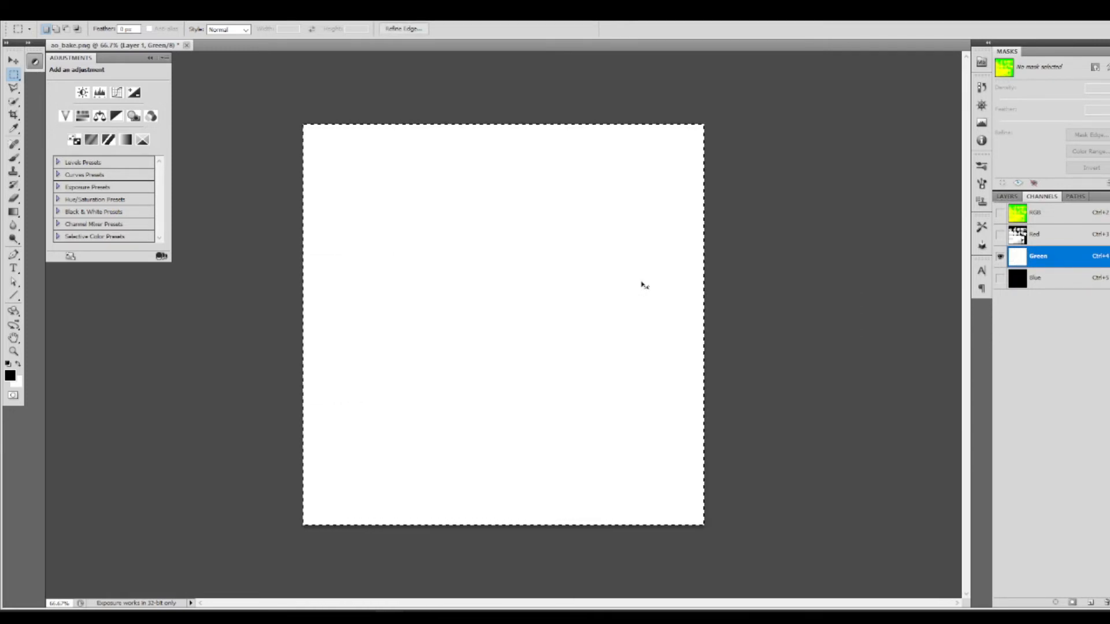
pyautogui.hotkey('ctrl', 'z')
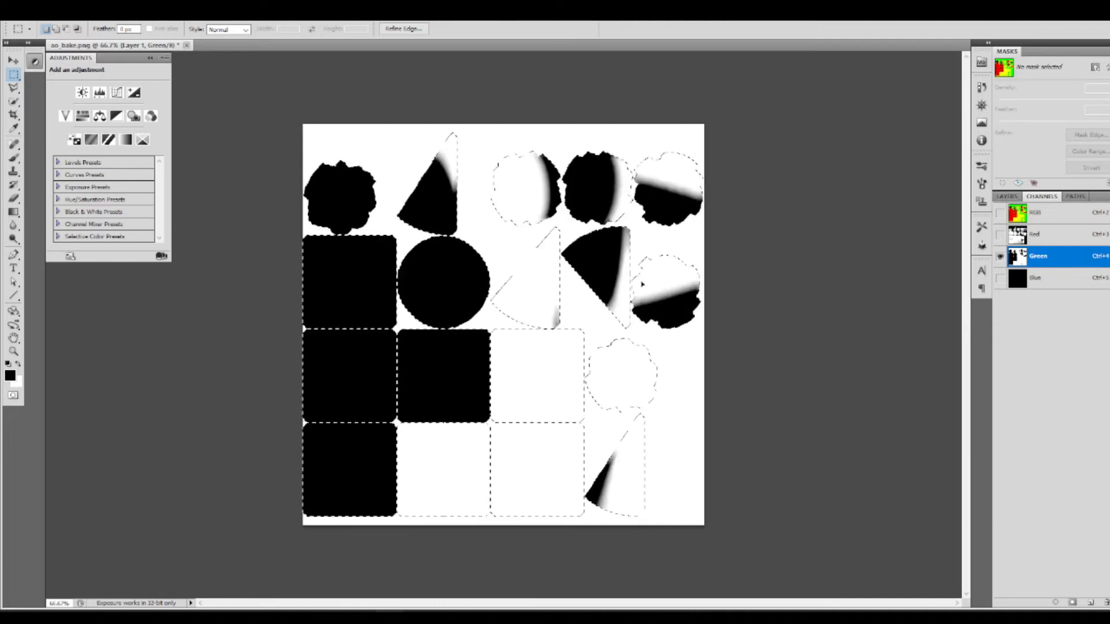
pyautogui.hotkey('ctrl', 'd')
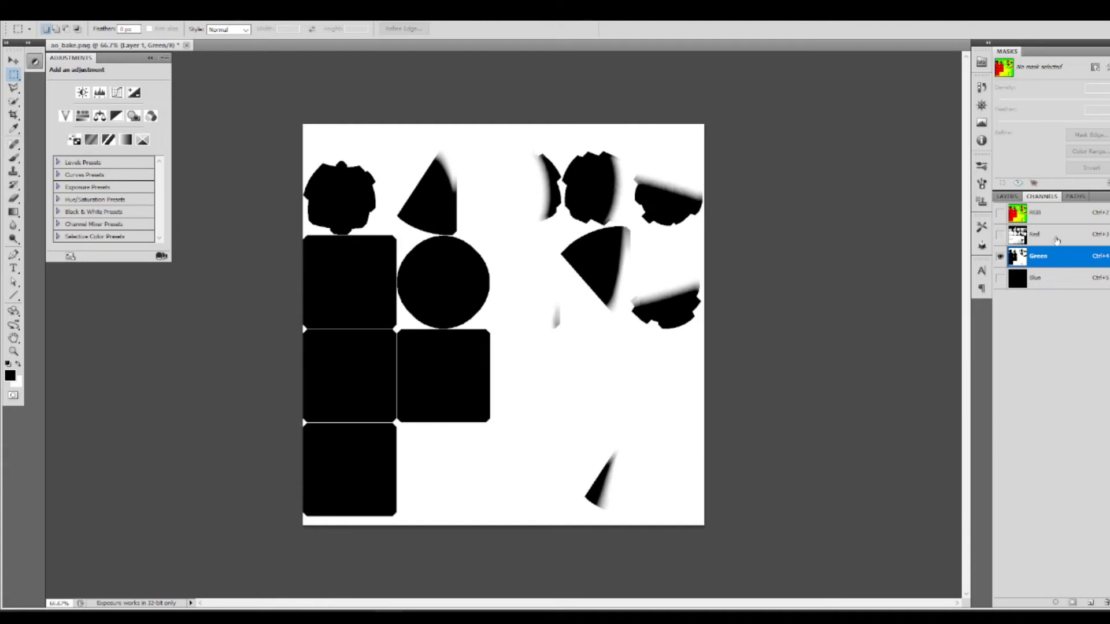
# Step: Compare the Red and Green channels' alignment individually and with all color channels shown together, keeping Green active
pyautogui.click(1043, 238)
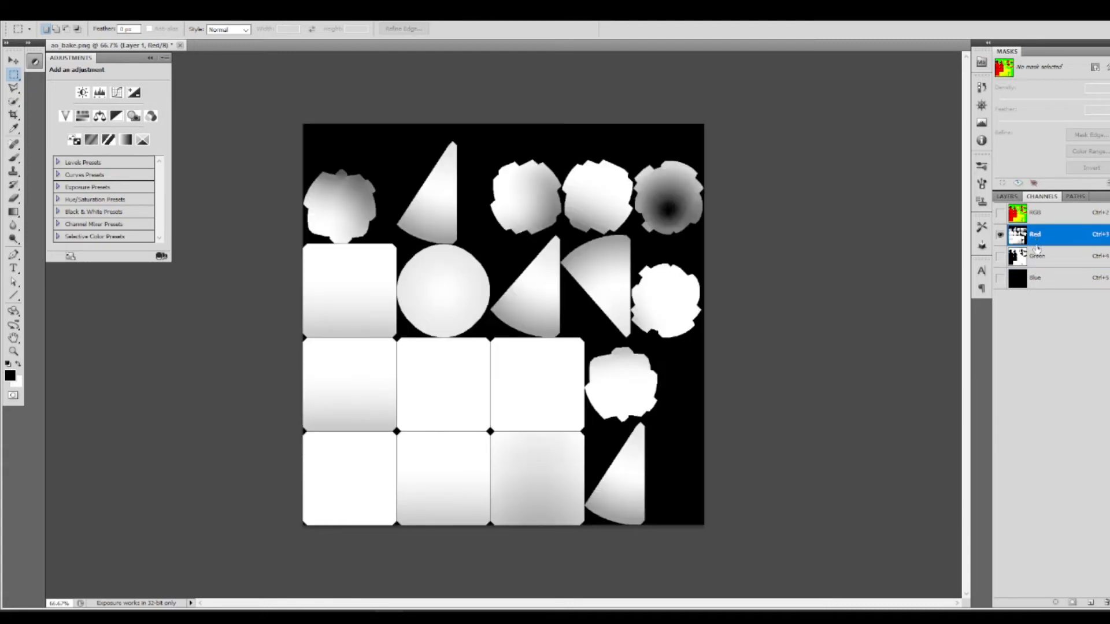
pyautogui.click(1039, 254)
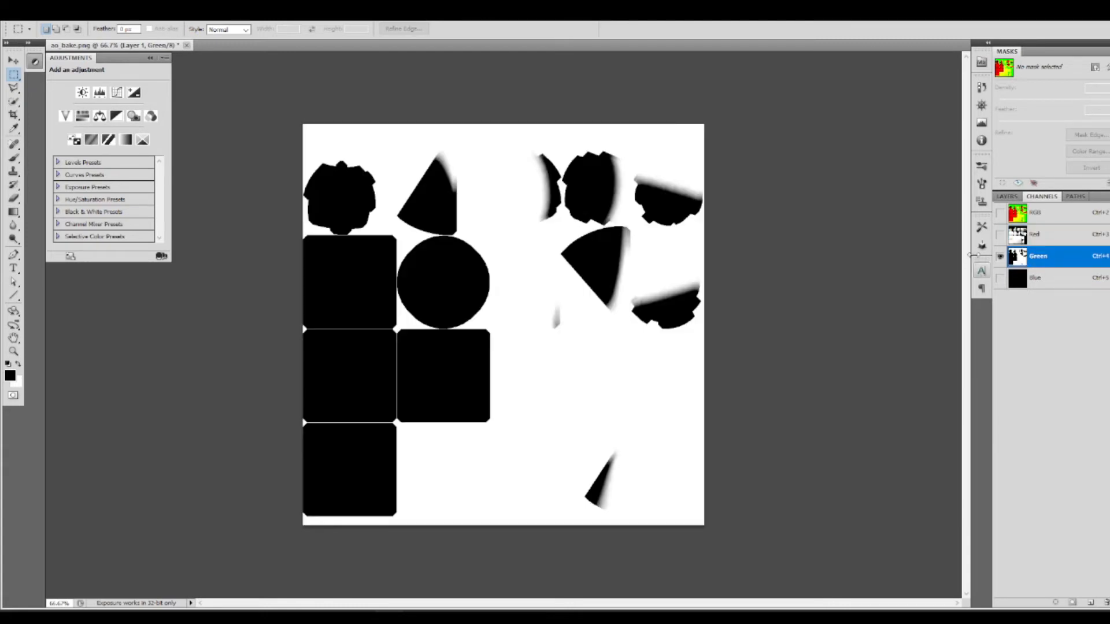
pyautogui.click(1000, 237)
pyautogui.click(1001, 283)
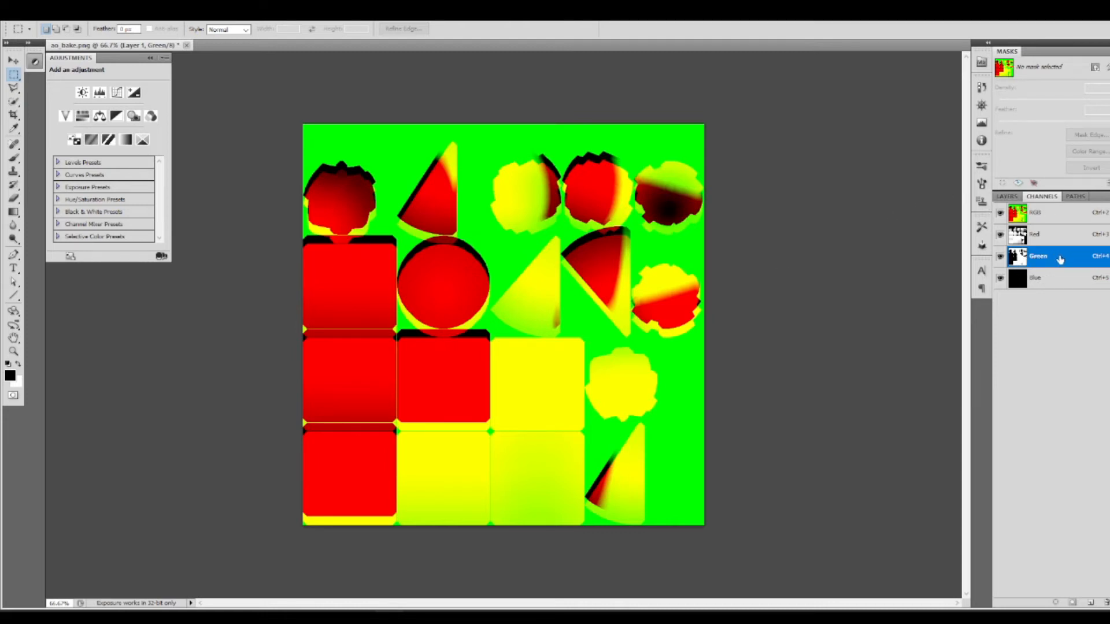
# Step: Clear the whole Green channel to white, paste the copied shadow bake in place, and deselect
pyautogui.hotkey('ctrl', 'a')
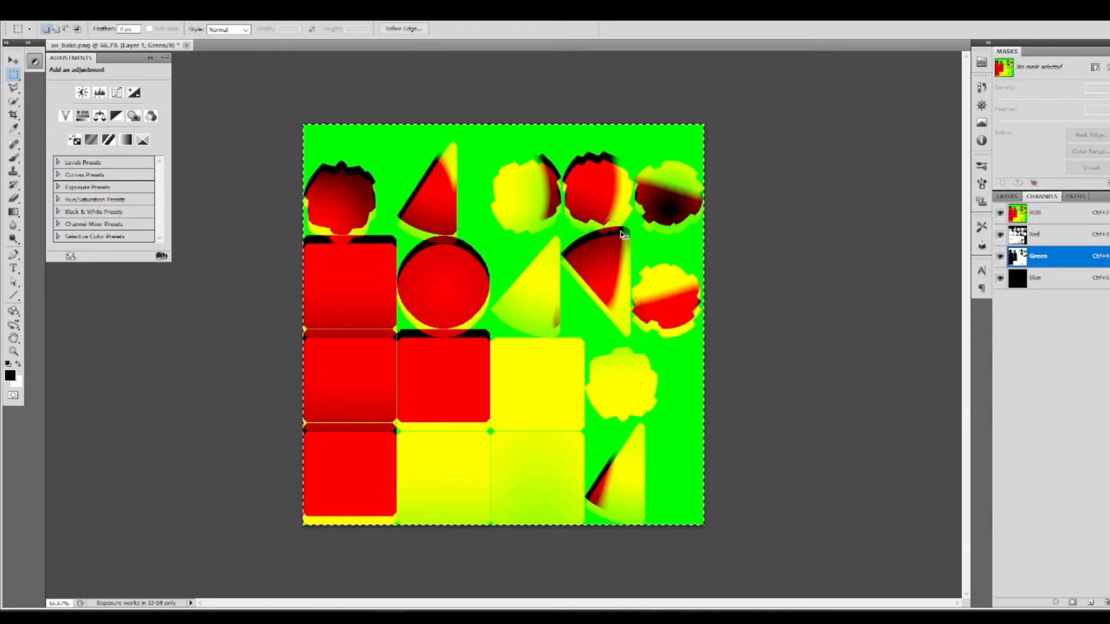
pyautogui.hotkey('ctrl', 'BackSpace')
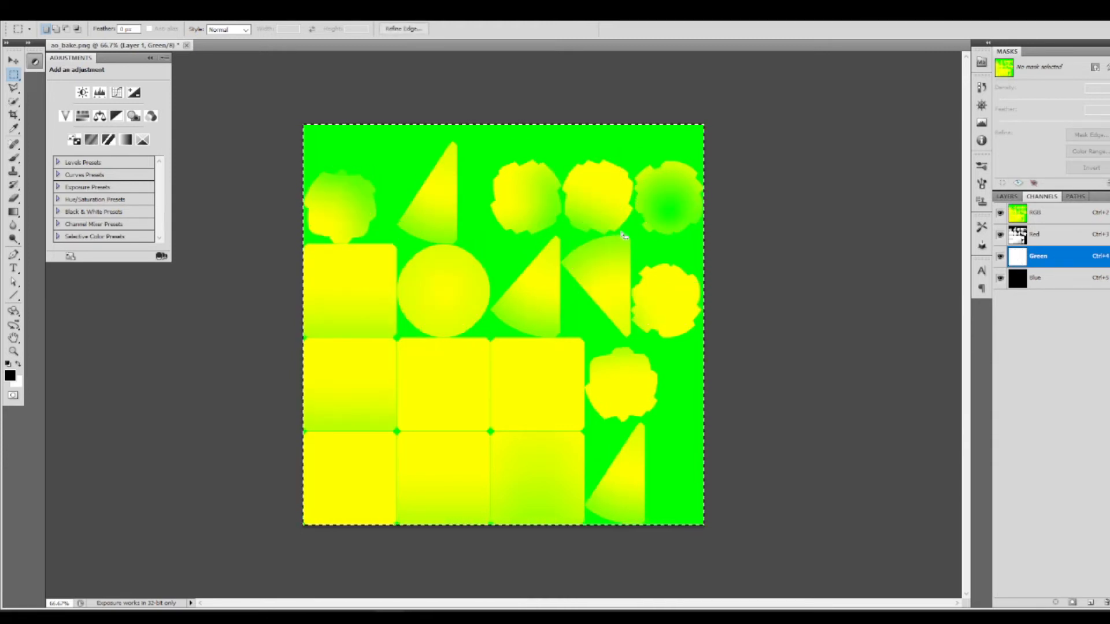
pyautogui.click(54, 12)
pyautogui.moveTo(80, 11)
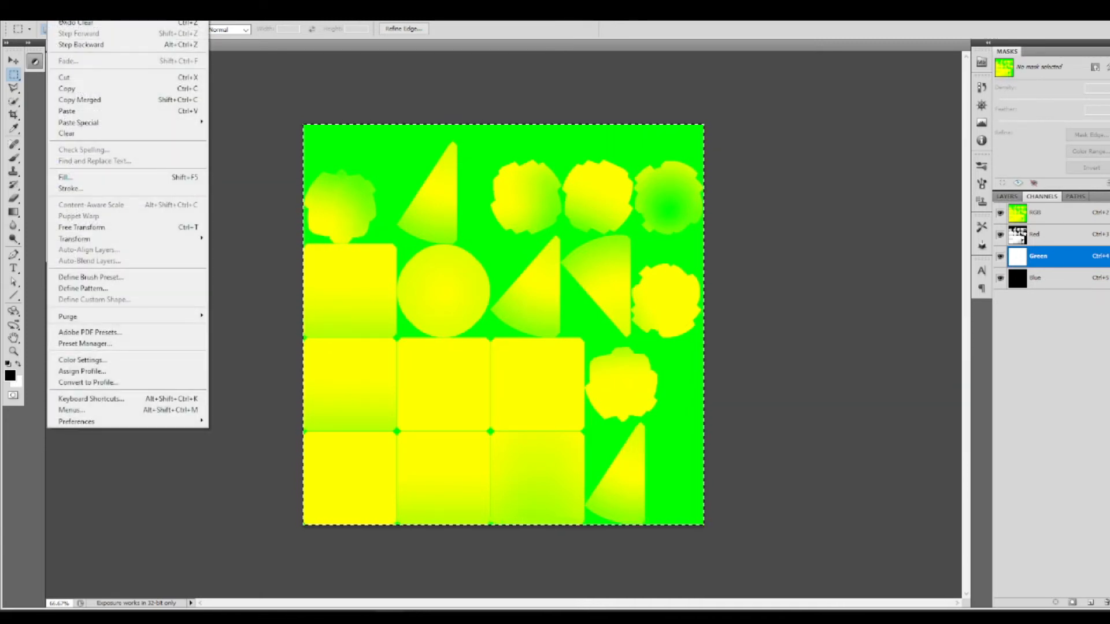
pyautogui.moveTo(175, 123)
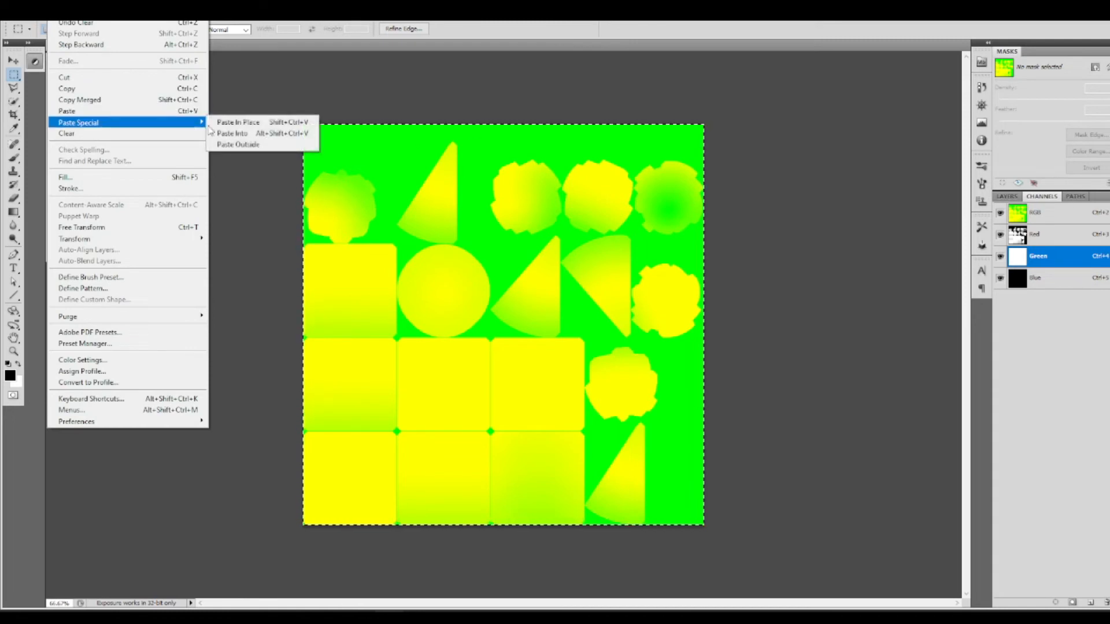
pyautogui.click(233, 119)
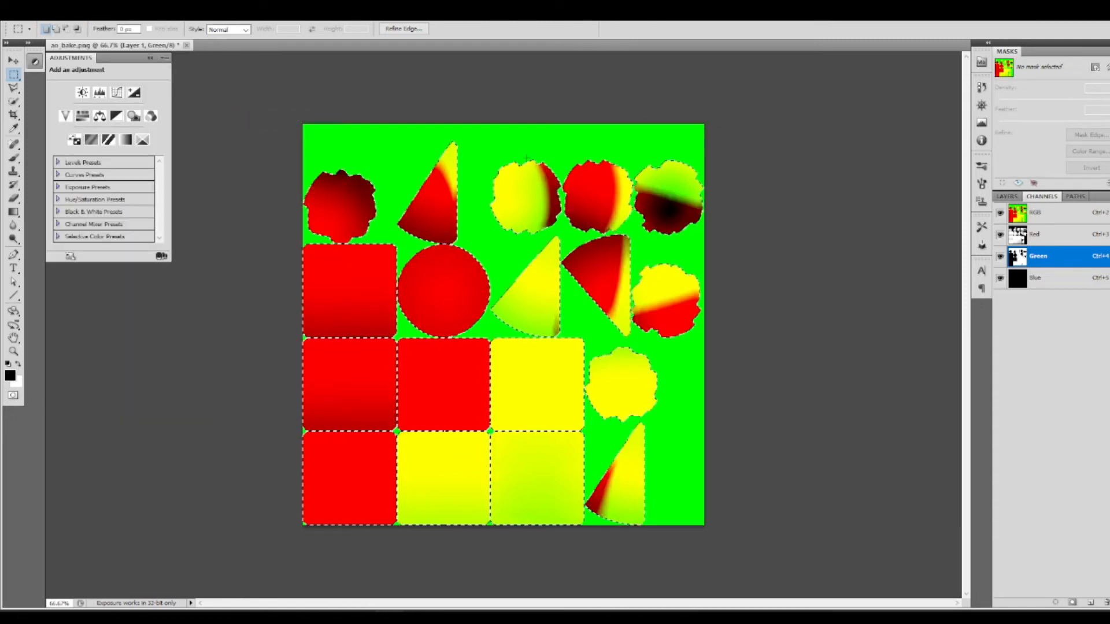
pyautogui.hotkey('ctrl', 'd')
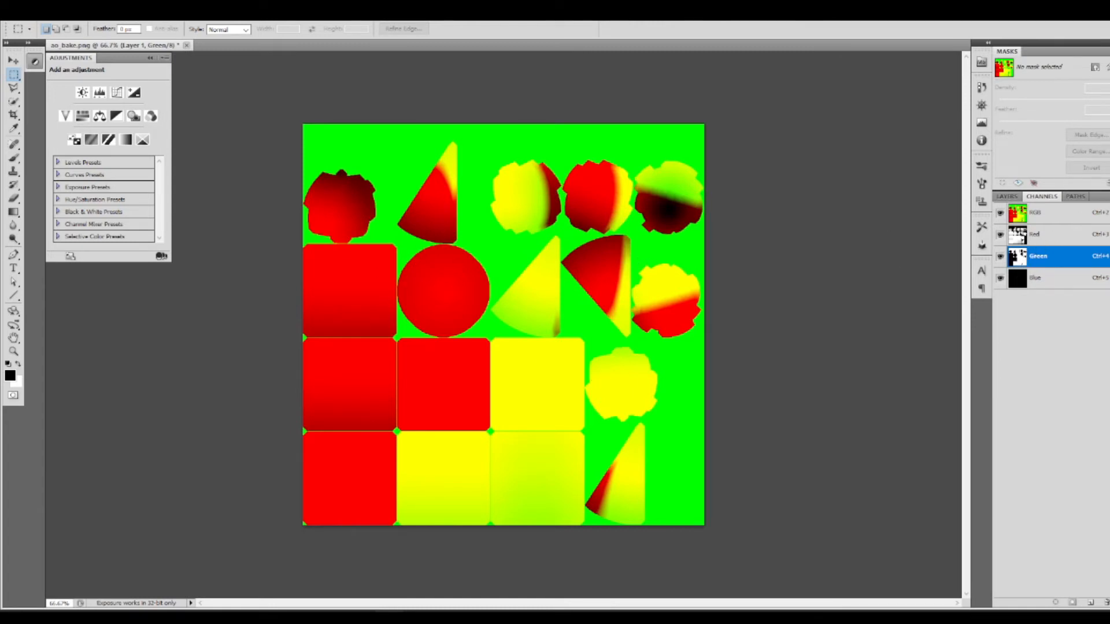
# Step: Return to the composite RGB channels and delete the shadow_bake layer
pyautogui.click(1062, 214)
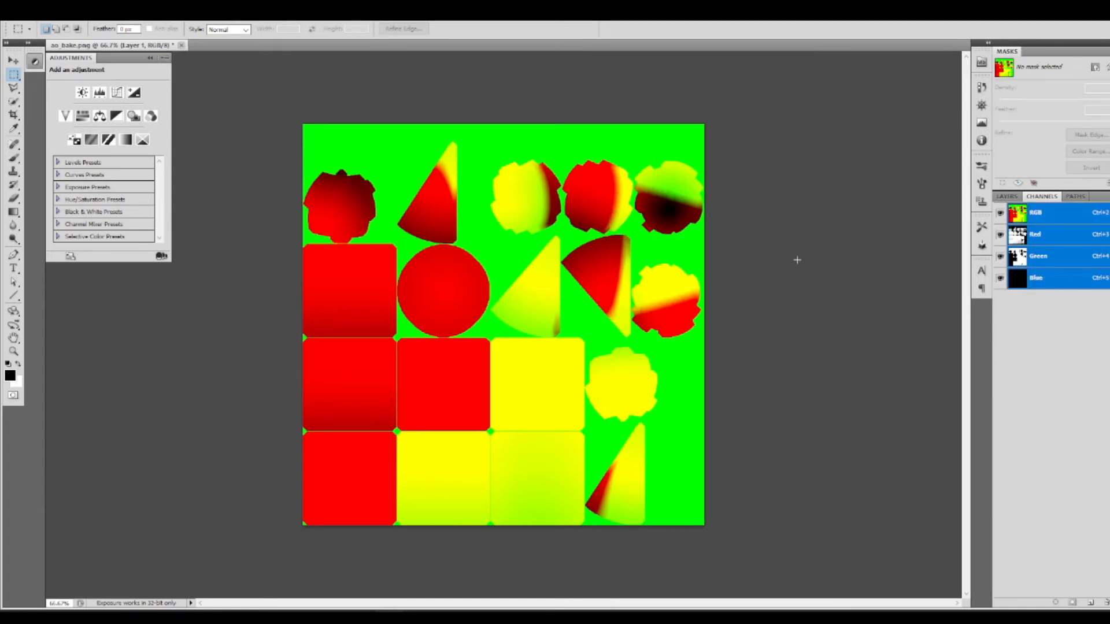
pyautogui.click(1007, 197)
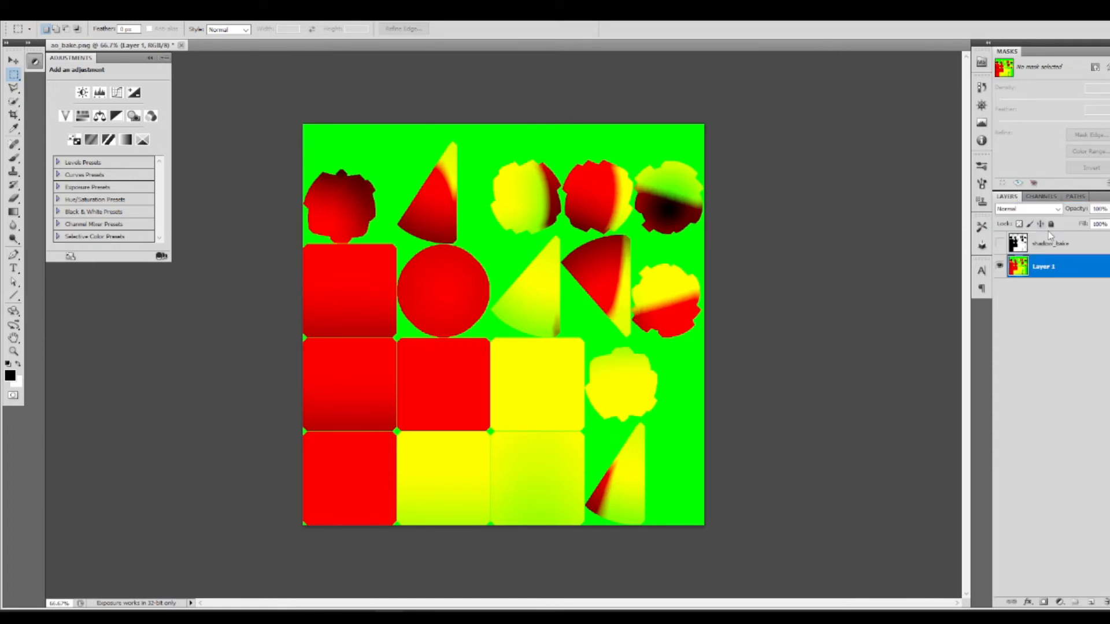
pyautogui.click(1067, 247)
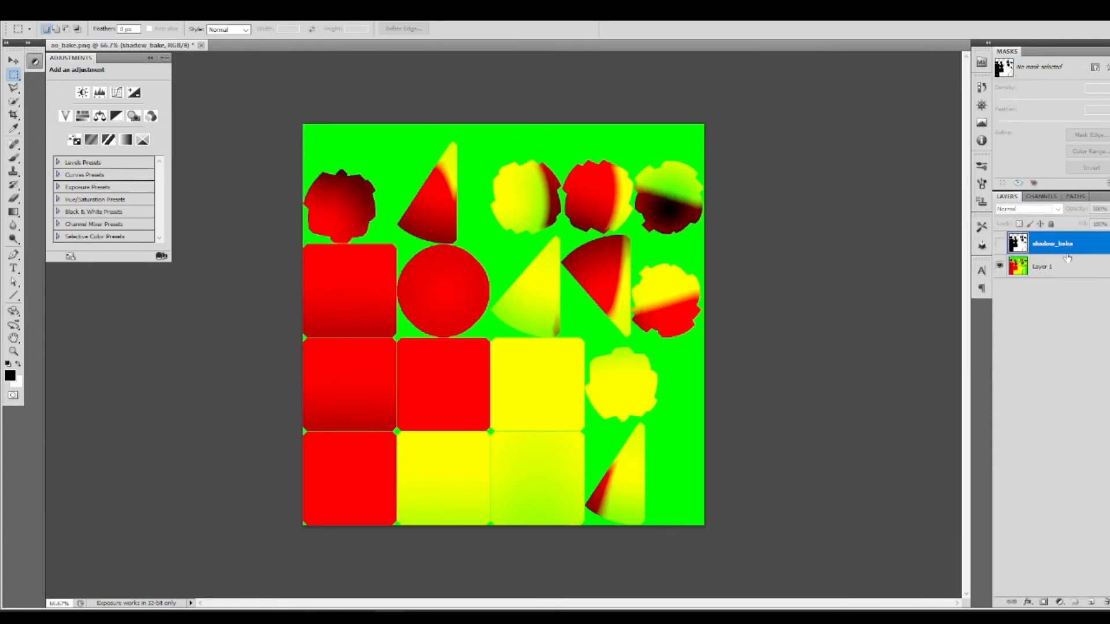
pyautogui.press('Delete')
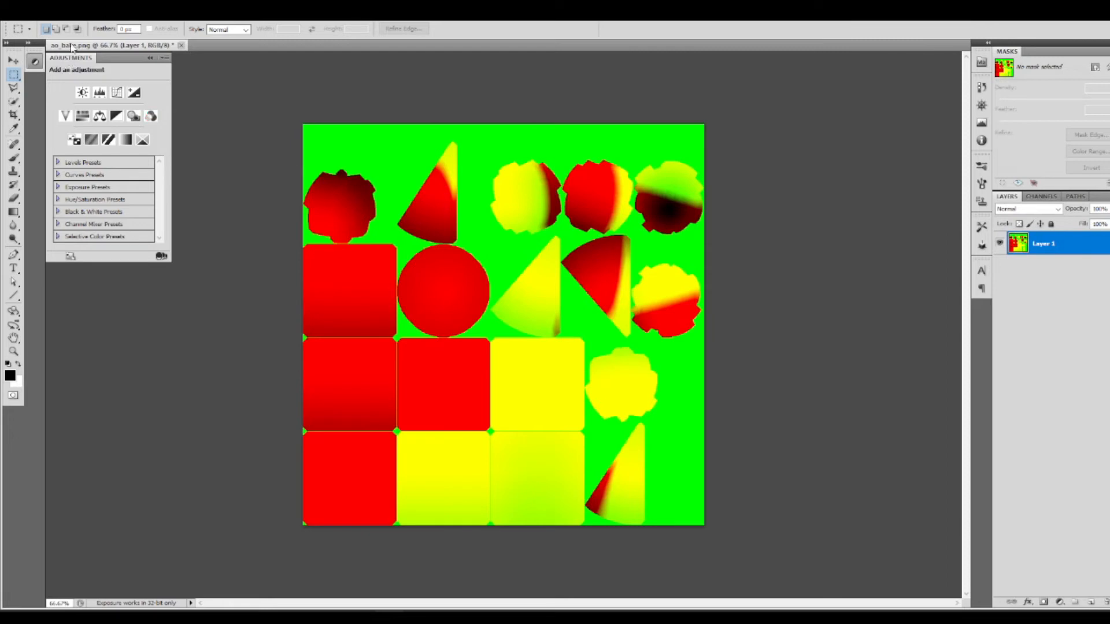
# Step: Save a PNG copy of the combined image as ao_and_shadow in the Baked folder
pyautogui.click(40, 17)
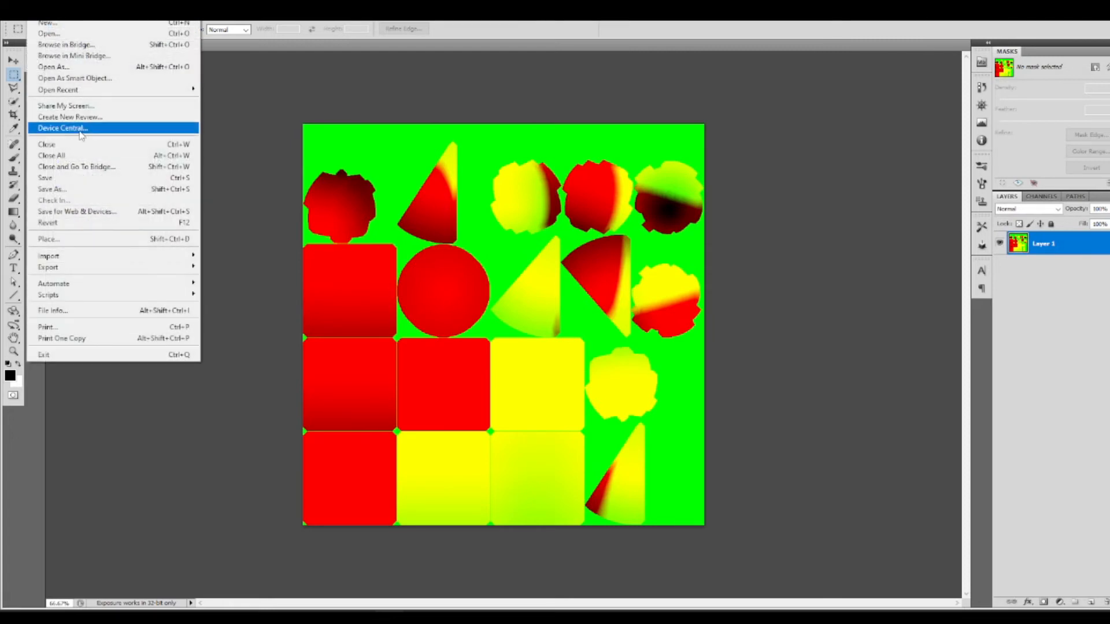
pyautogui.click(79, 191)
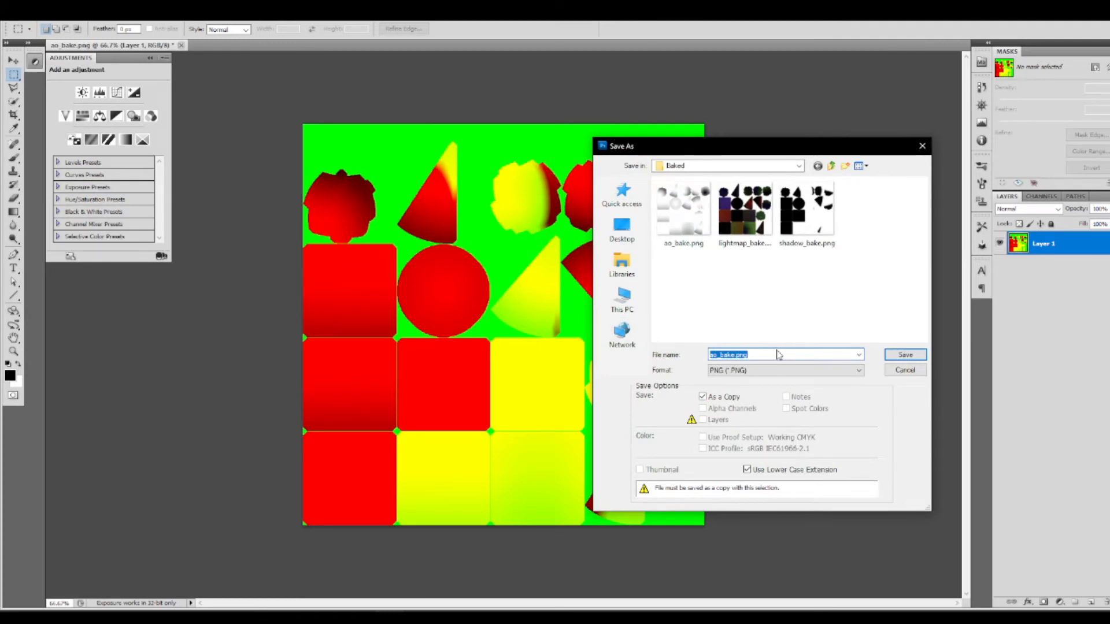
pyautogui.write('ao')
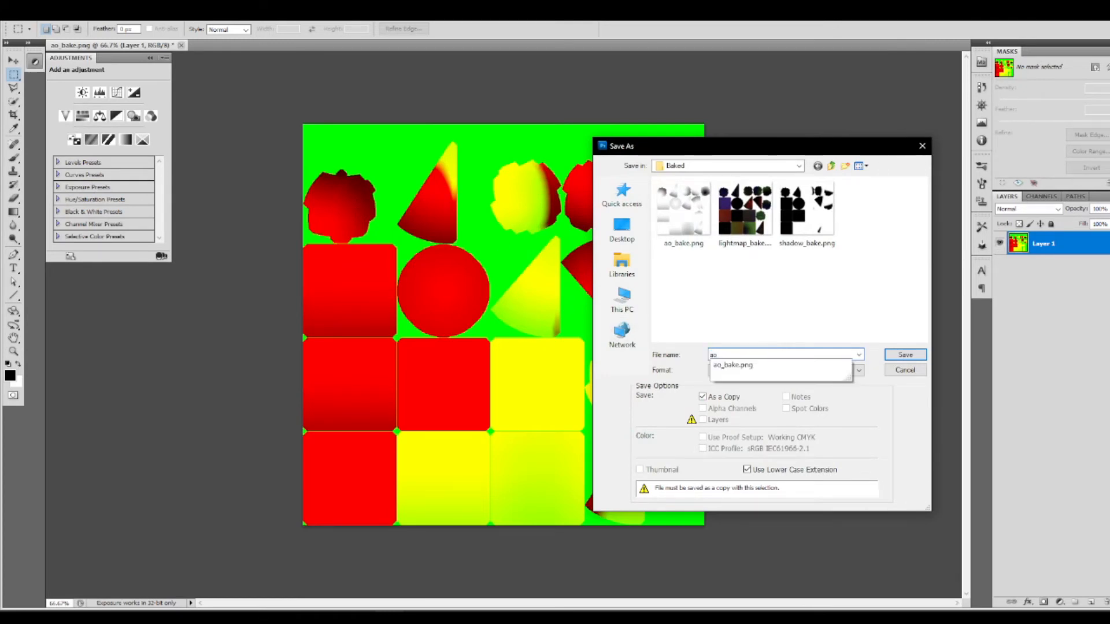
pyautogui.write('_and_shadow')
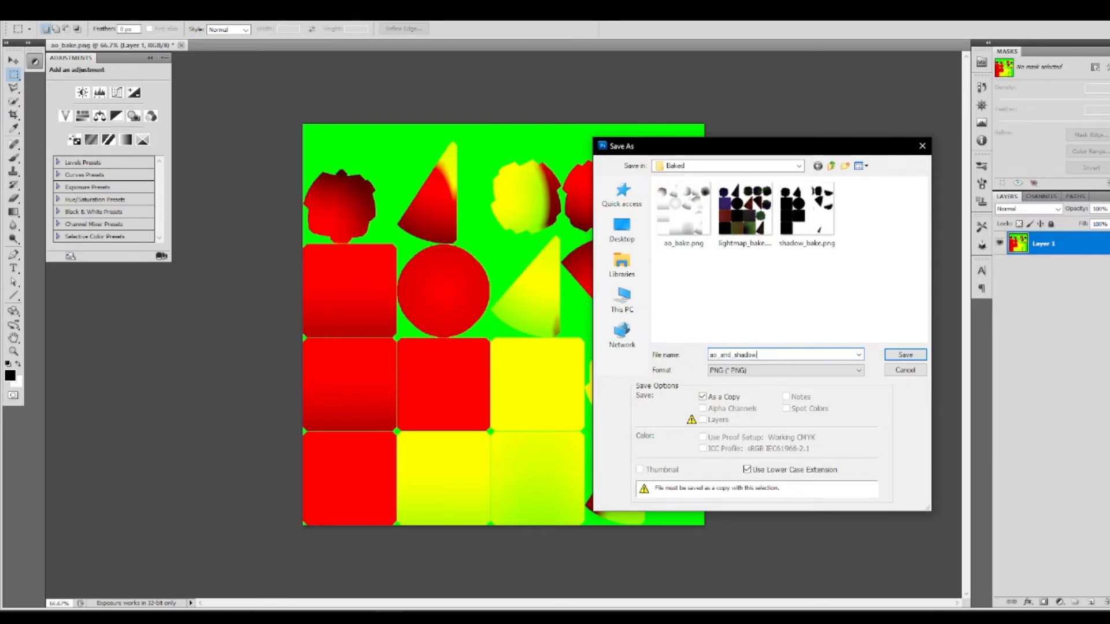
pyautogui.click(905, 354)
pyautogui.click(601, 206)
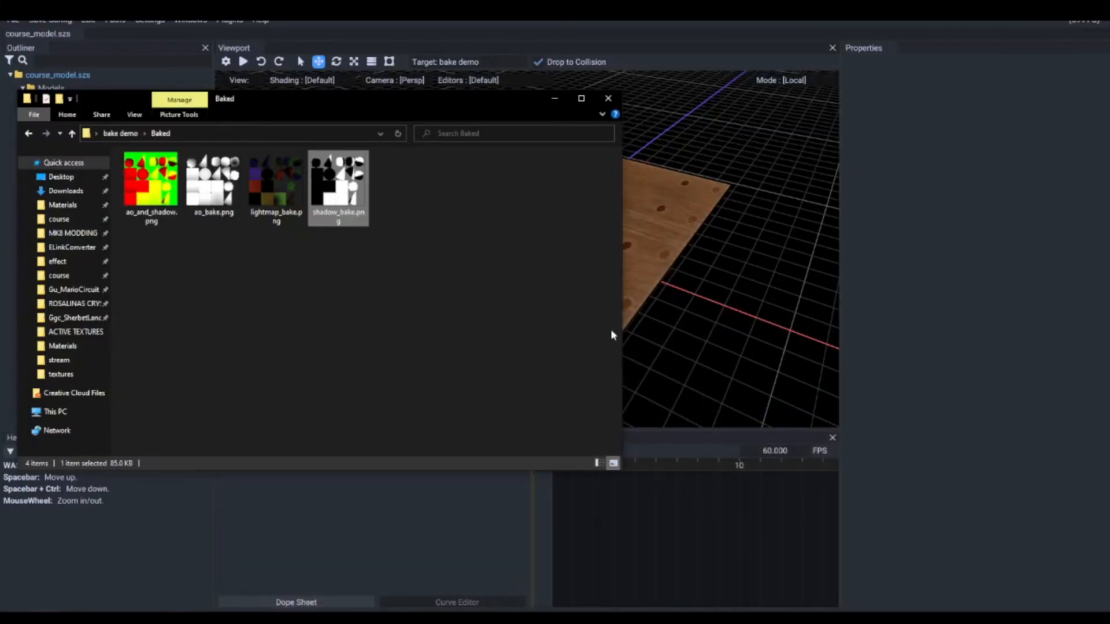
# Step: View the saved ao_and_shadow.png from the Baked folder, and close both the image viewer and the folder
pyautogui.doubleClick(163, 183)
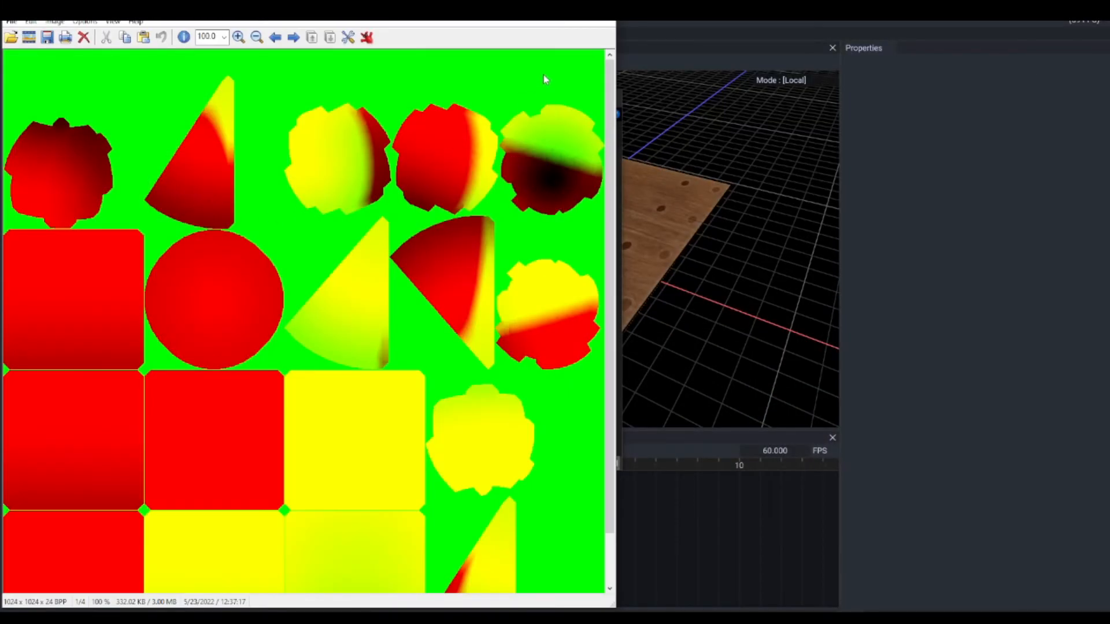
pyautogui.press('Escape')
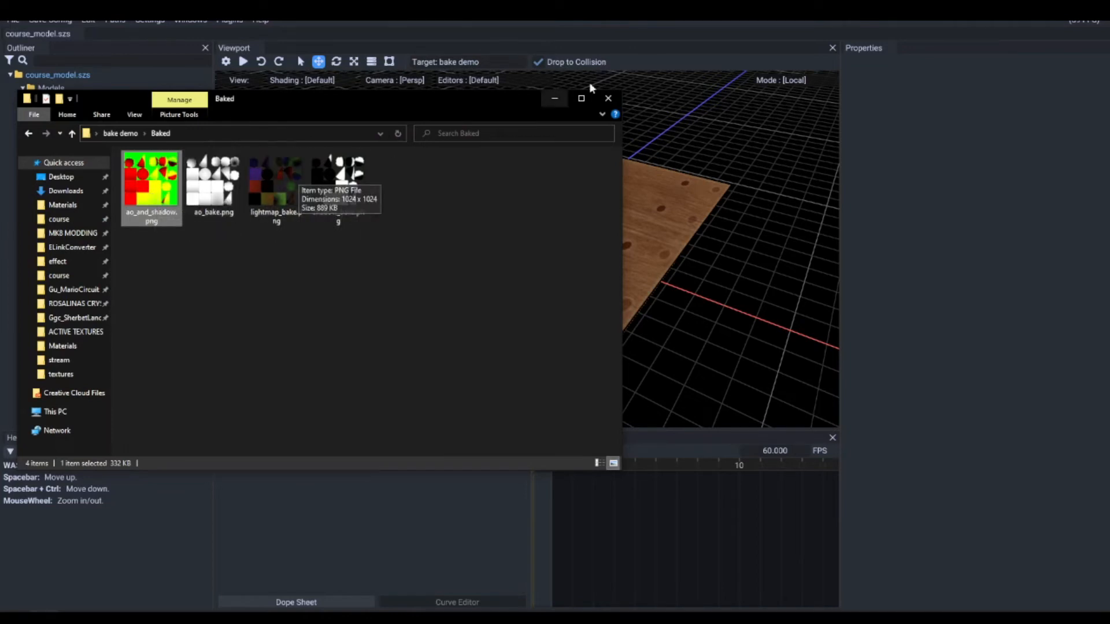
pyautogui.click(608, 98)
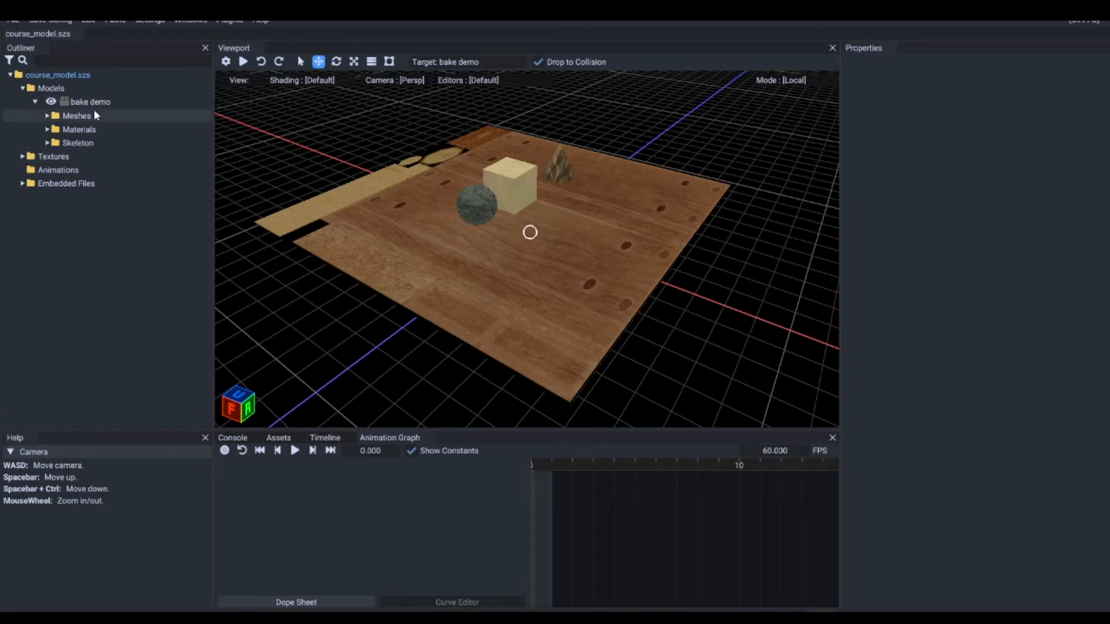
# Step: Start a texture import into course_model.szs with ao_and_shadow.png and lightmap_bake.png from the Baked folder
pyautogui.rightClick(51, 156)
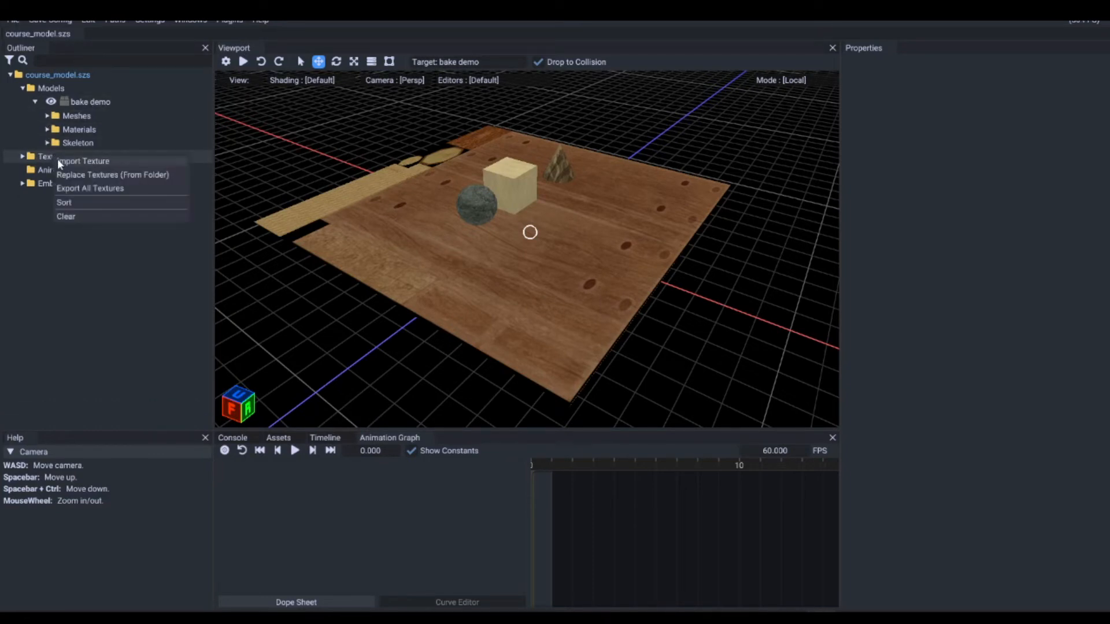
pyautogui.click(57, 161)
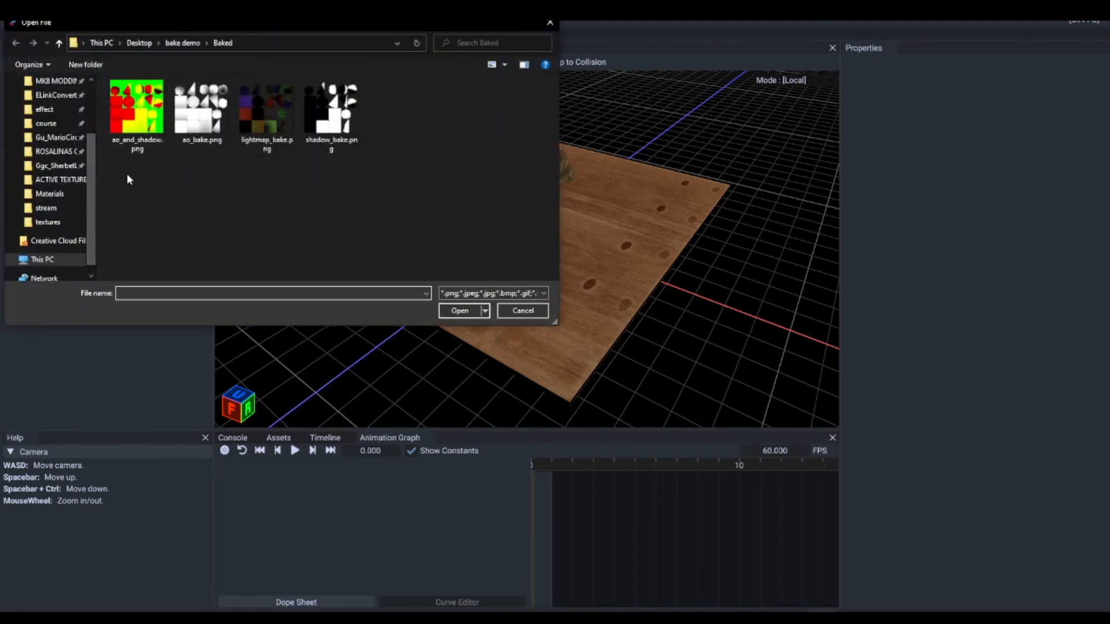
pyautogui.click(140, 139)
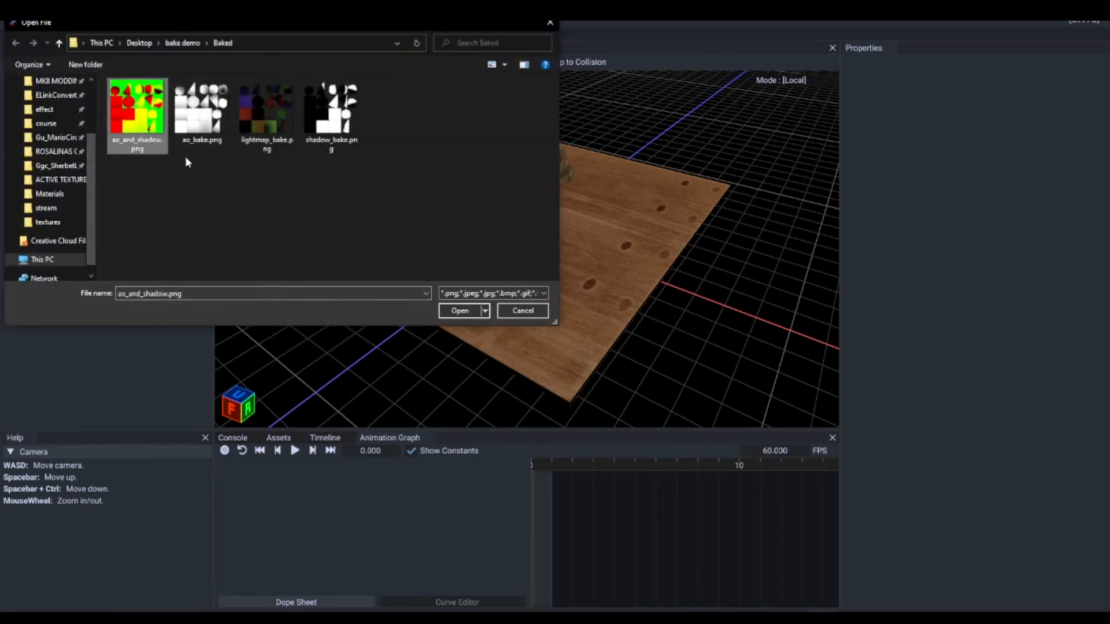
pyautogui.keyDown('ctrl'); pyautogui.click(262, 127); pyautogui.keyUp('ctrl')
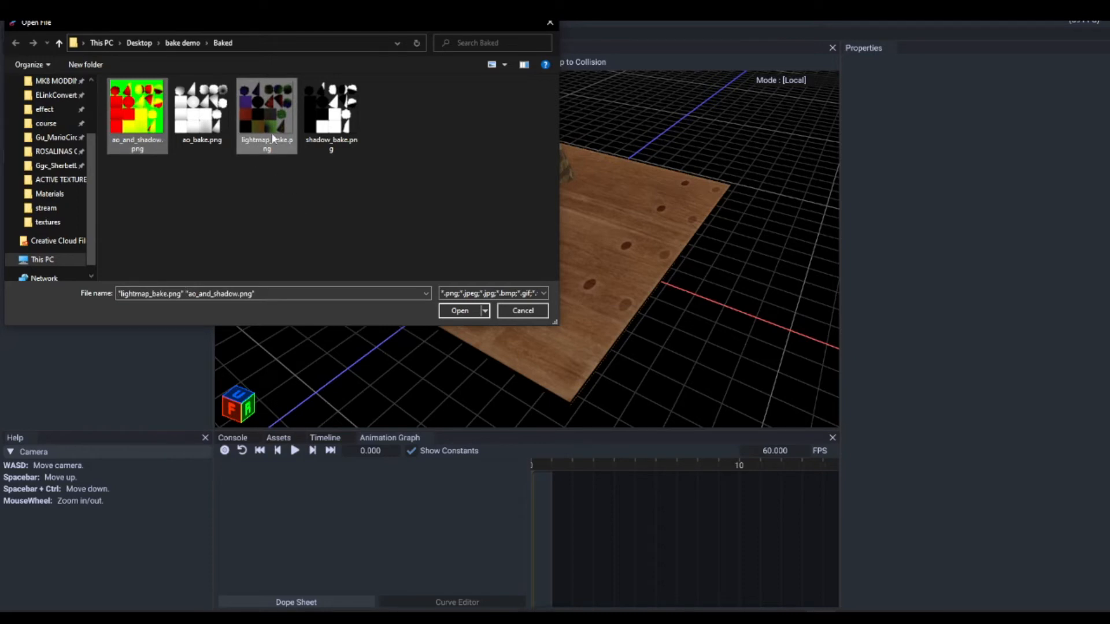
pyautogui.keyDown('ctrl'); pyautogui.click(280, 123); pyautogui.keyUp('ctrl')
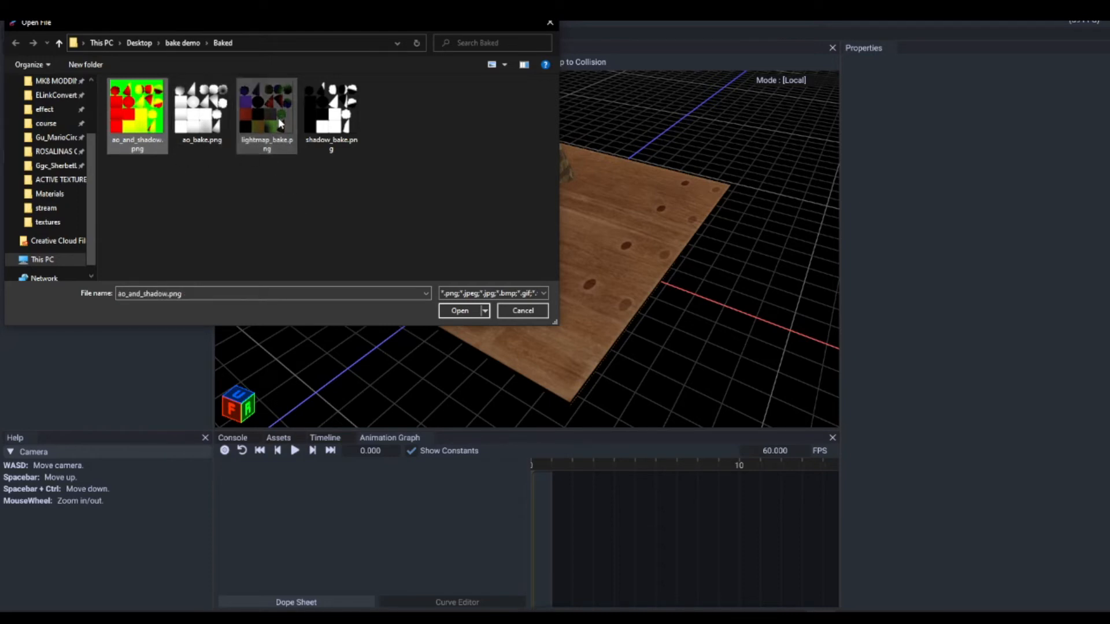
pyautogui.keyDown('ctrl'); pyautogui.click(274, 127); pyautogui.keyUp('ctrl')
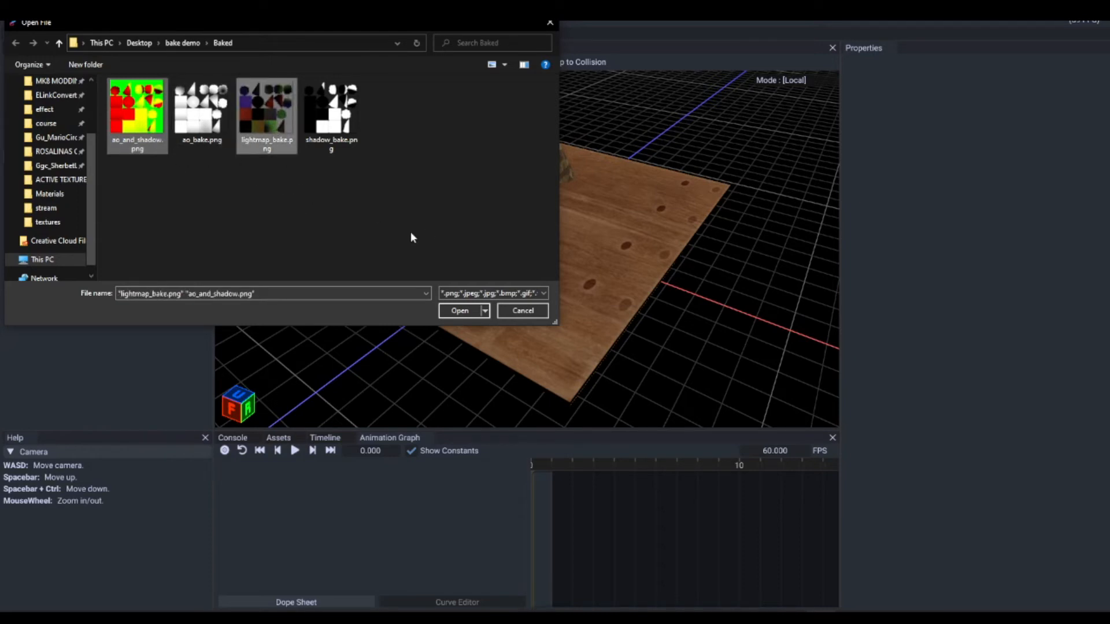
pyautogui.click(455, 310)
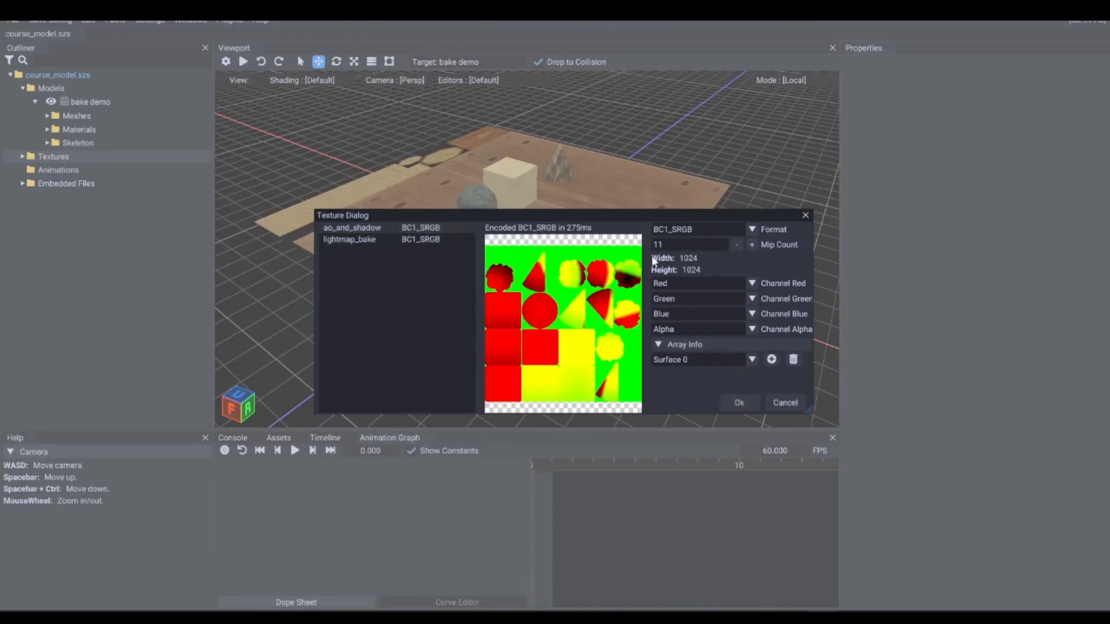
# Step: Import ao_and_shadow as BC1_UNORM and lightmap_bake as BC3_UNORM, and expand the model's texture list
pyautogui.click(751, 229)
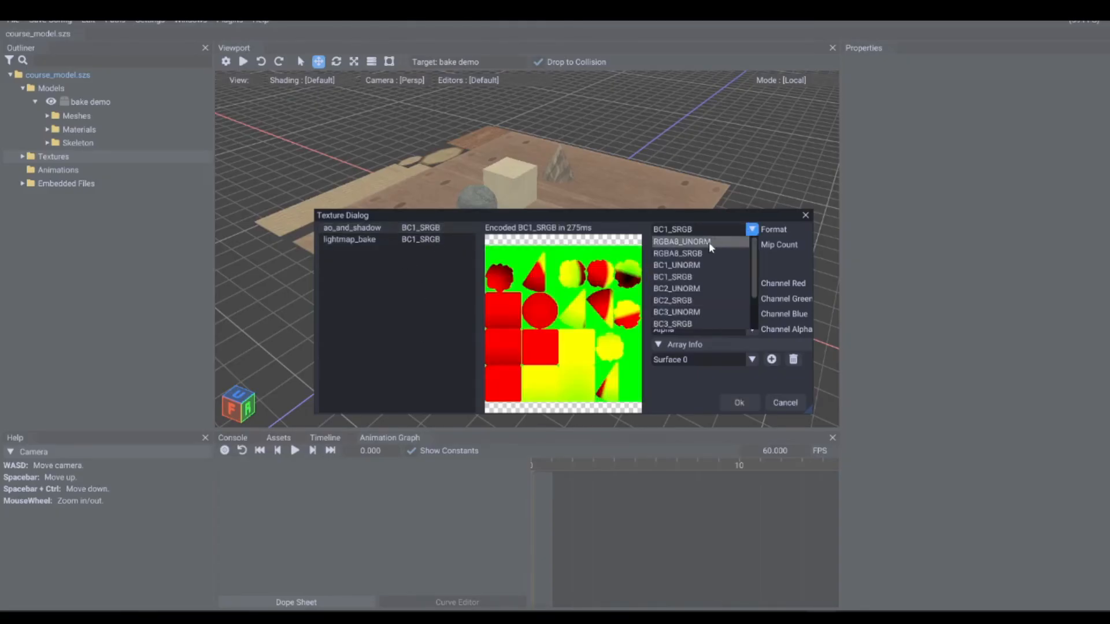
pyautogui.click(694, 264)
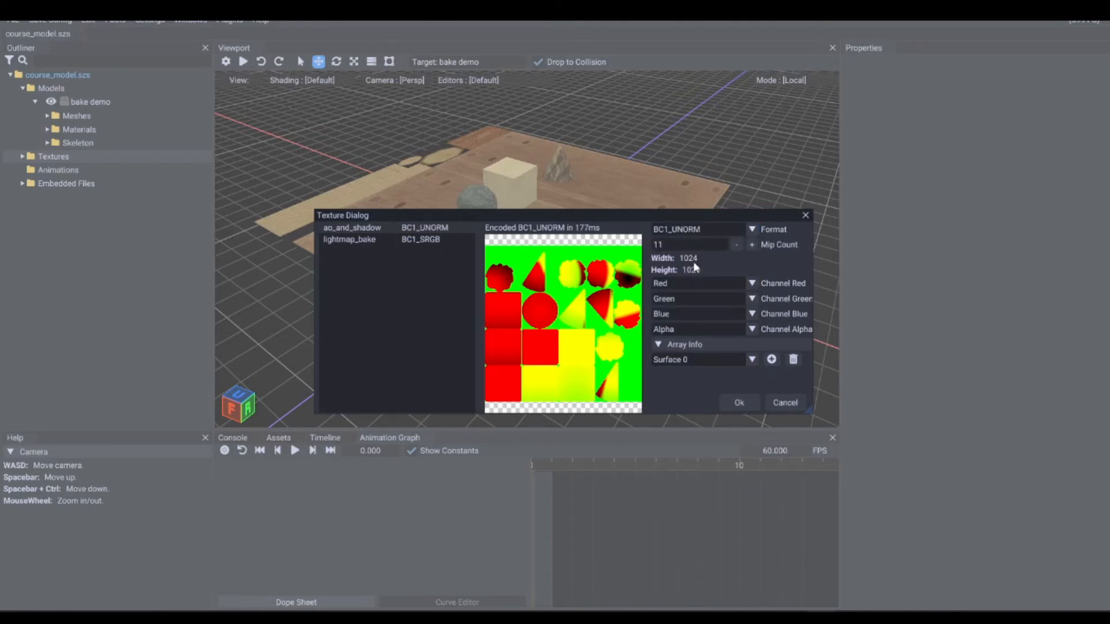
pyautogui.click(366, 239)
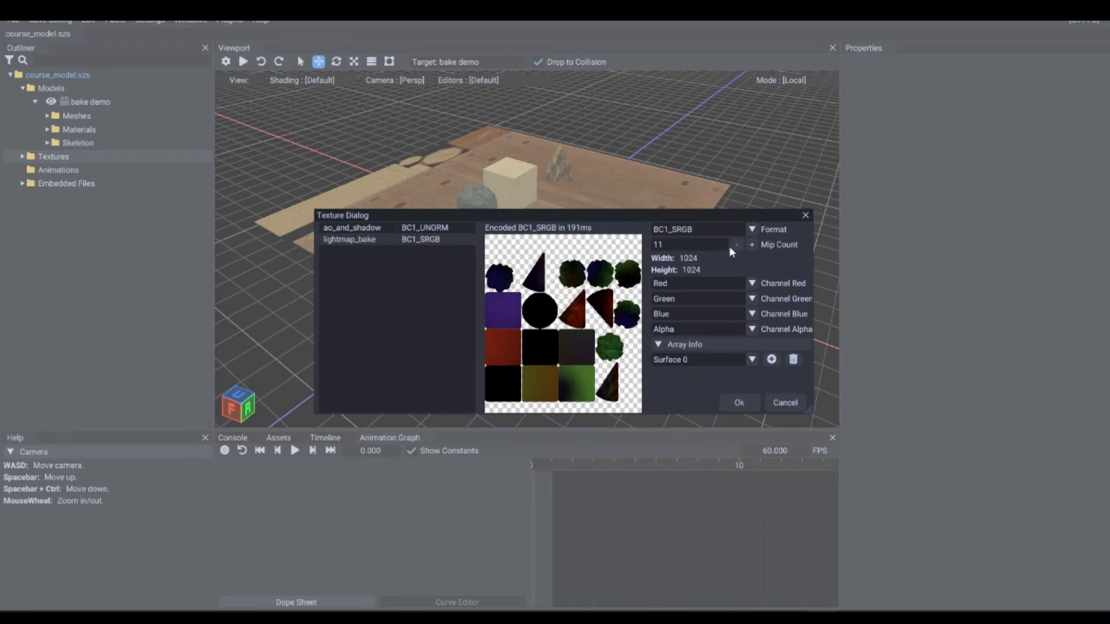
pyautogui.click(752, 229)
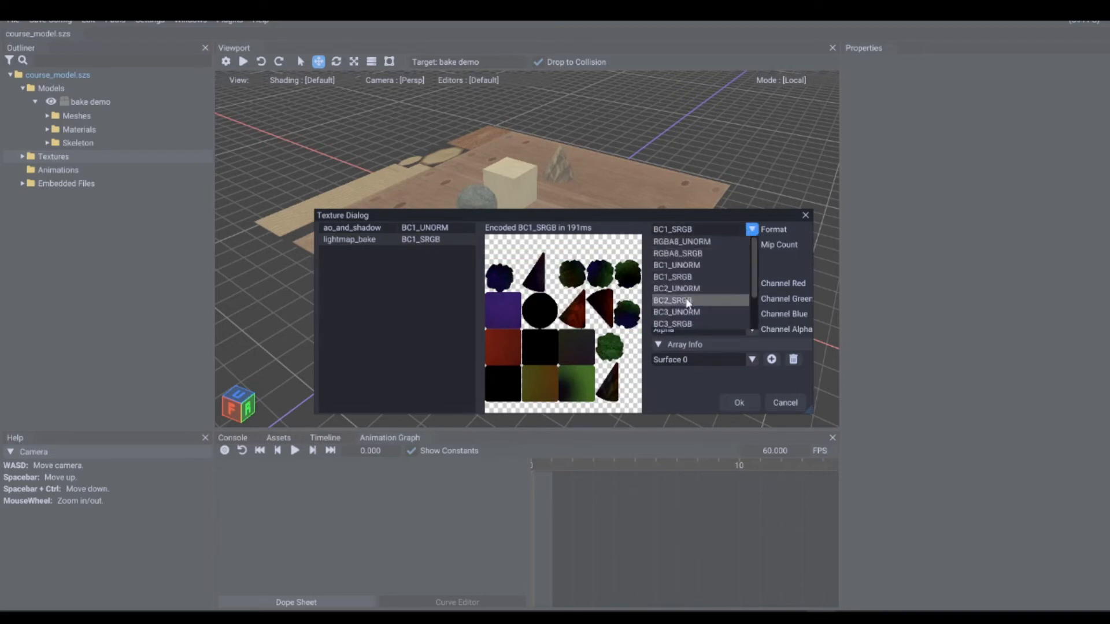
pyautogui.click(692, 312)
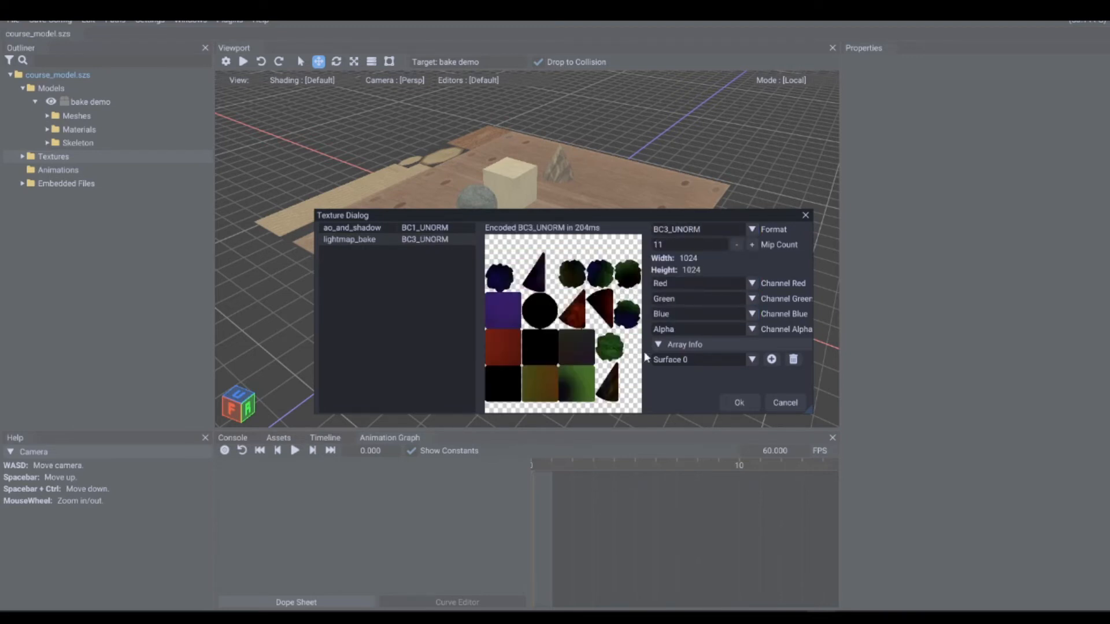
pyautogui.click(737, 403)
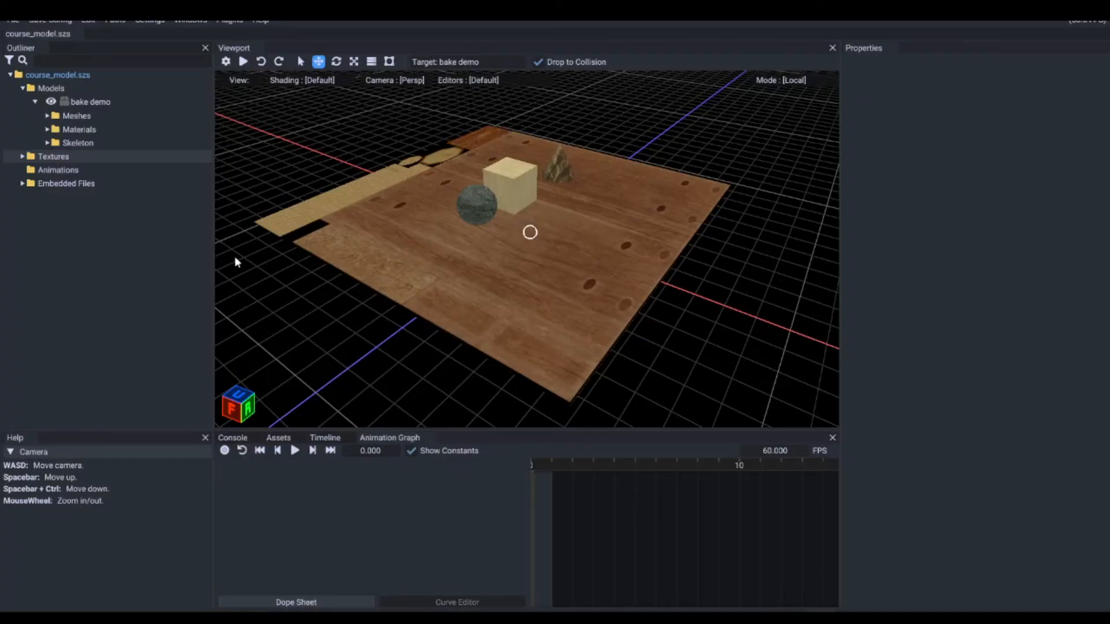
pyautogui.click(22, 156)
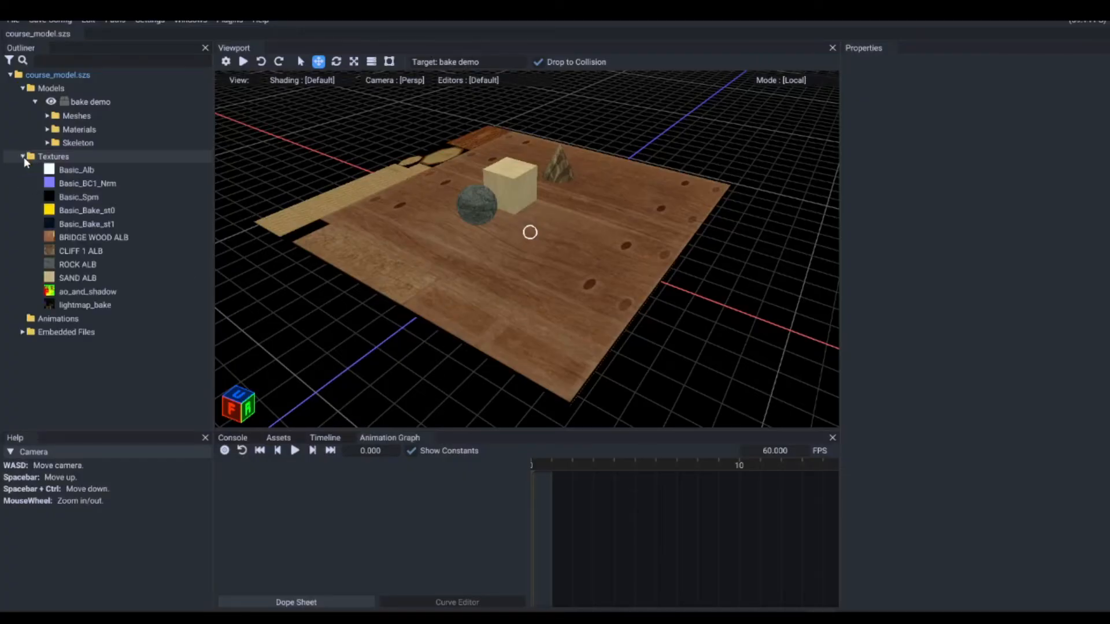
# Step: Preview the imported ao_and_shadow and lightmap_bake textures, and collapse the texture list
pyautogui.click(91, 290)
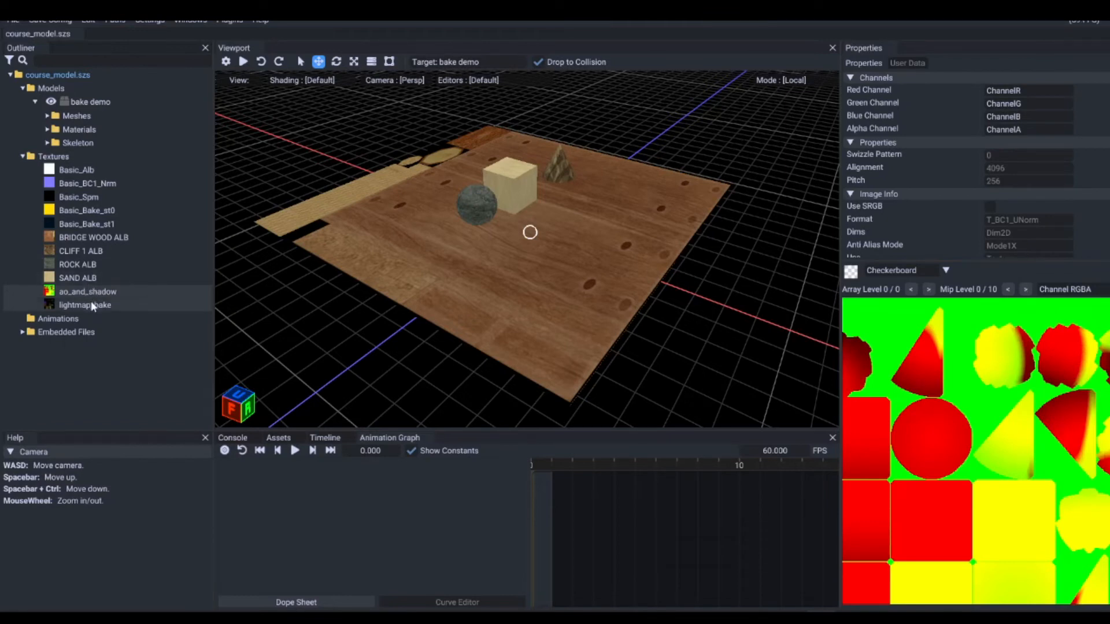
pyautogui.click(90, 303)
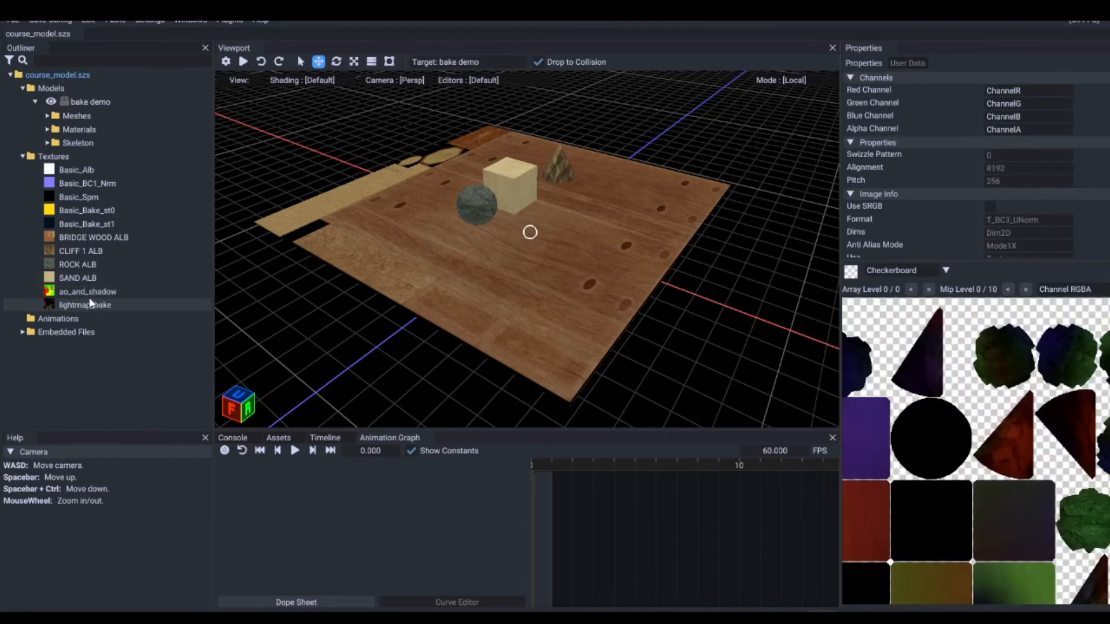
pyautogui.click(23, 157)
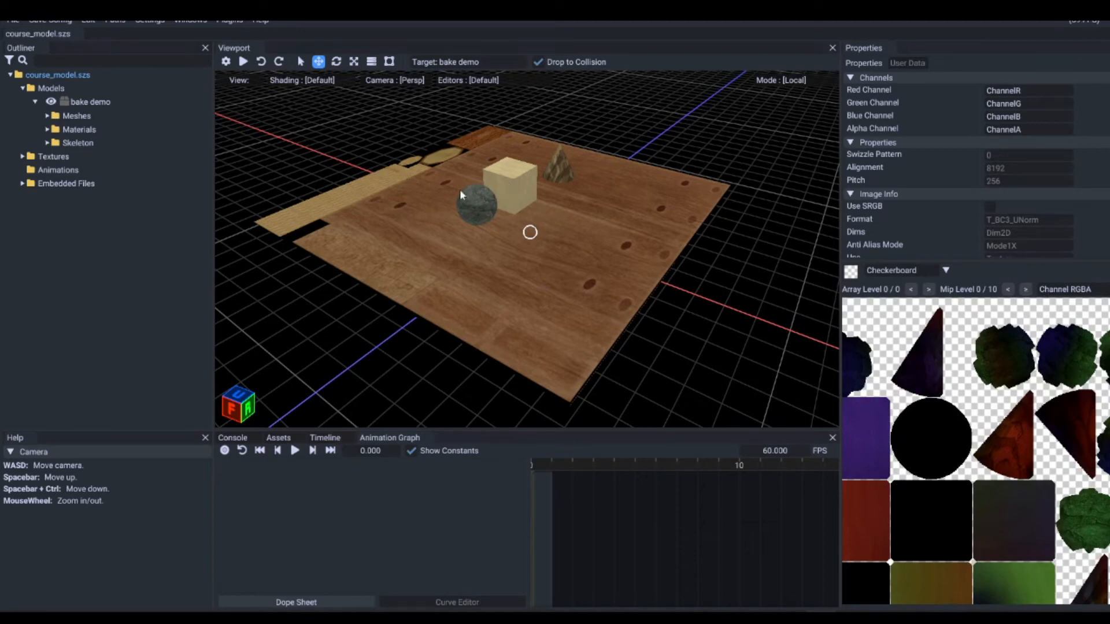
# Step: Select the cube mesh in the model viewport
pyautogui.moveTo(451, 232); pyautogui.dragTo(490, 217, button='right')
pyautogui.press('a')
pyautogui.press('d')
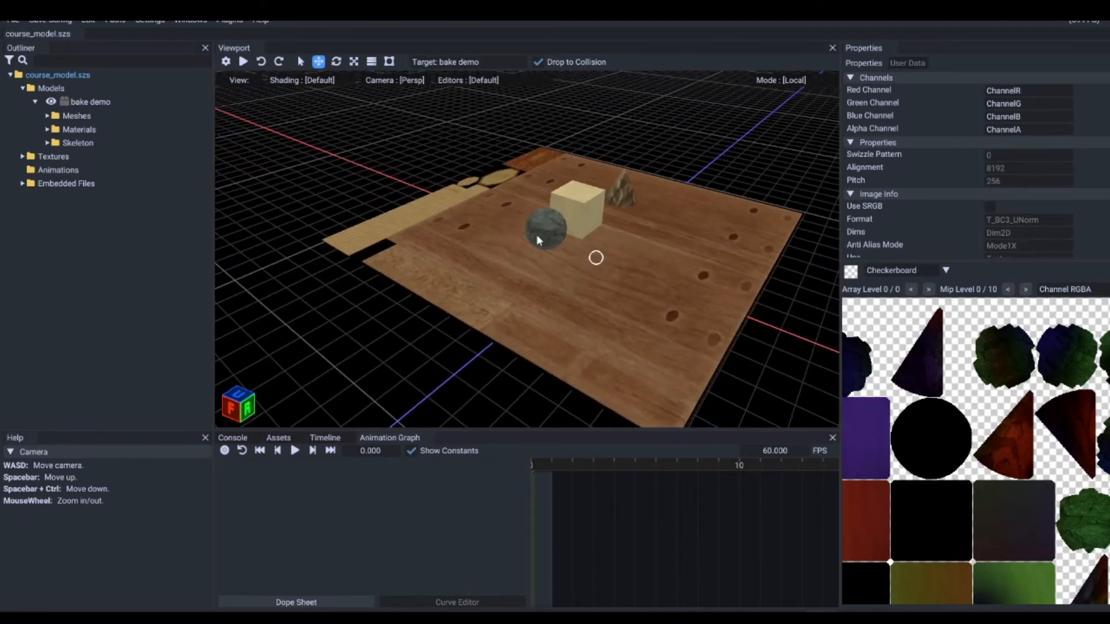
pyautogui.click(564, 227)
pyautogui.click(574, 213)
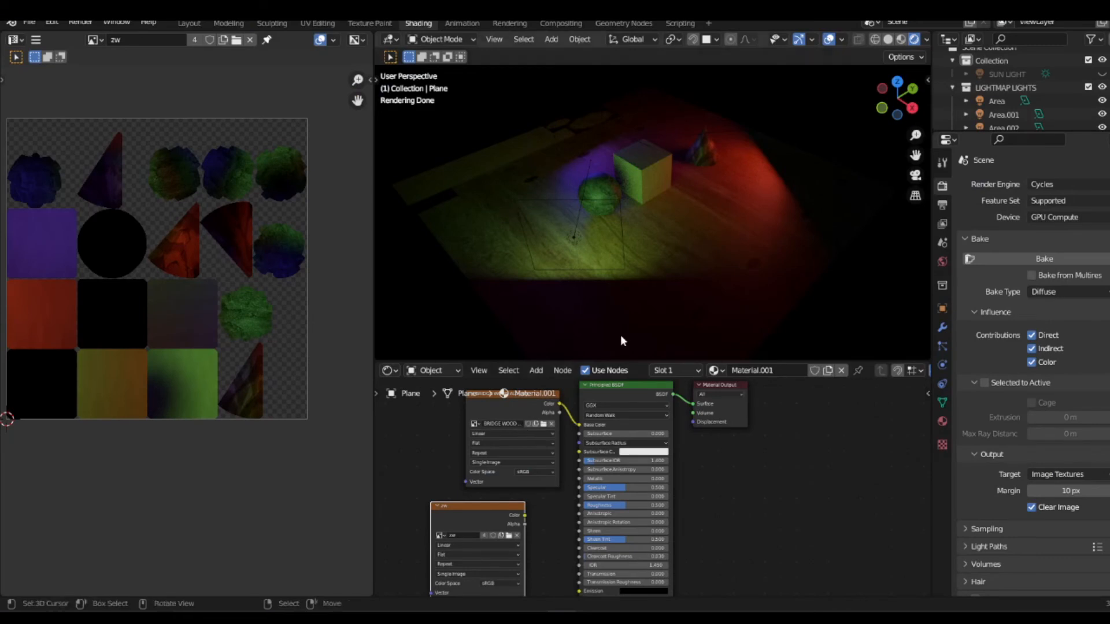
# Step: Switch to Blender, select the cone, cube, sphere and plane together in solid shading, and show the mesh's UV maps
pyautogui.press('z')
pyautogui.click(749, 207)
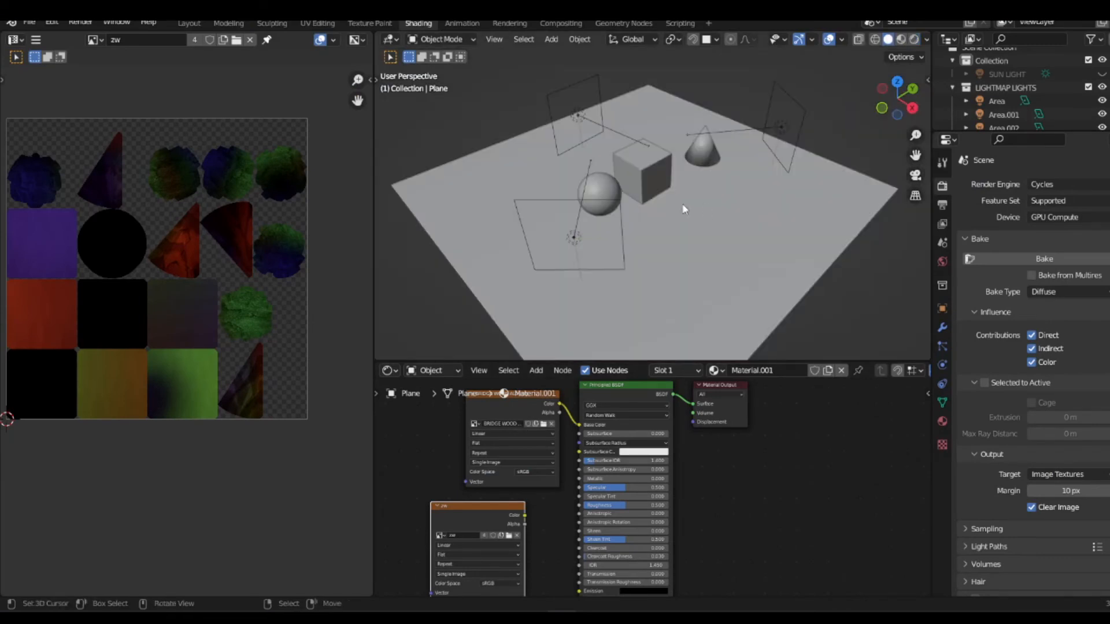
pyautogui.click(701, 163)
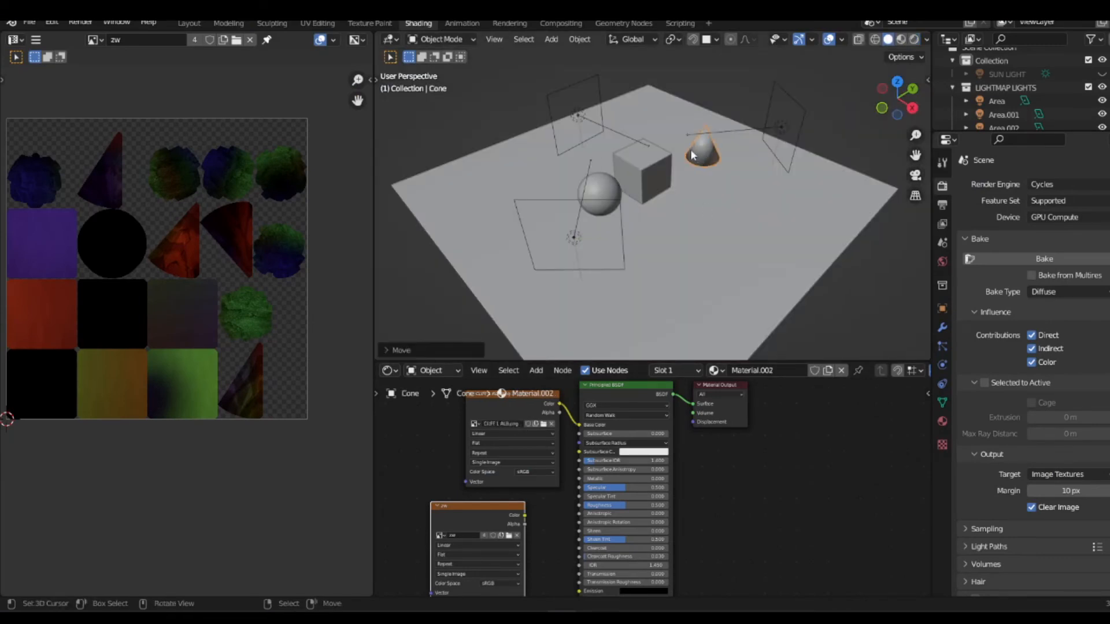
pyautogui.keyDown('shift'); pyautogui.click(666, 161); pyautogui.keyUp('shift')
pyautogui.keyDown('shift'); pyautogui.click(606, 195); pyautogui.keyUp('shift')
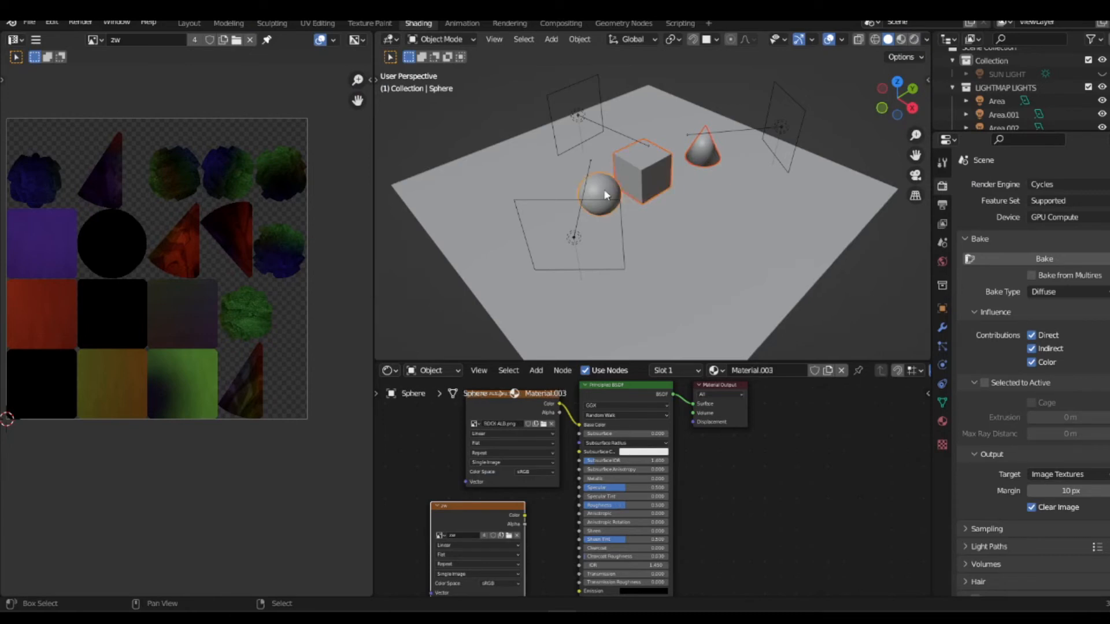
pyautogui.keyDown('shift'); pyautogui.click(709, 182); pyautogui.keyUp('shift')
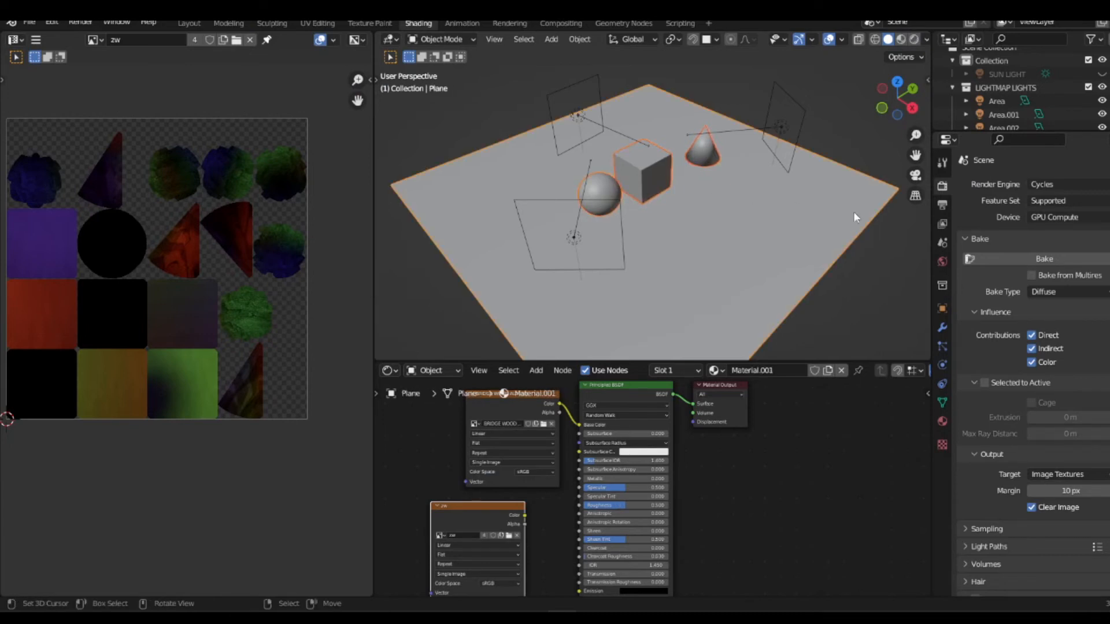
pyautogui.click(943, 403)
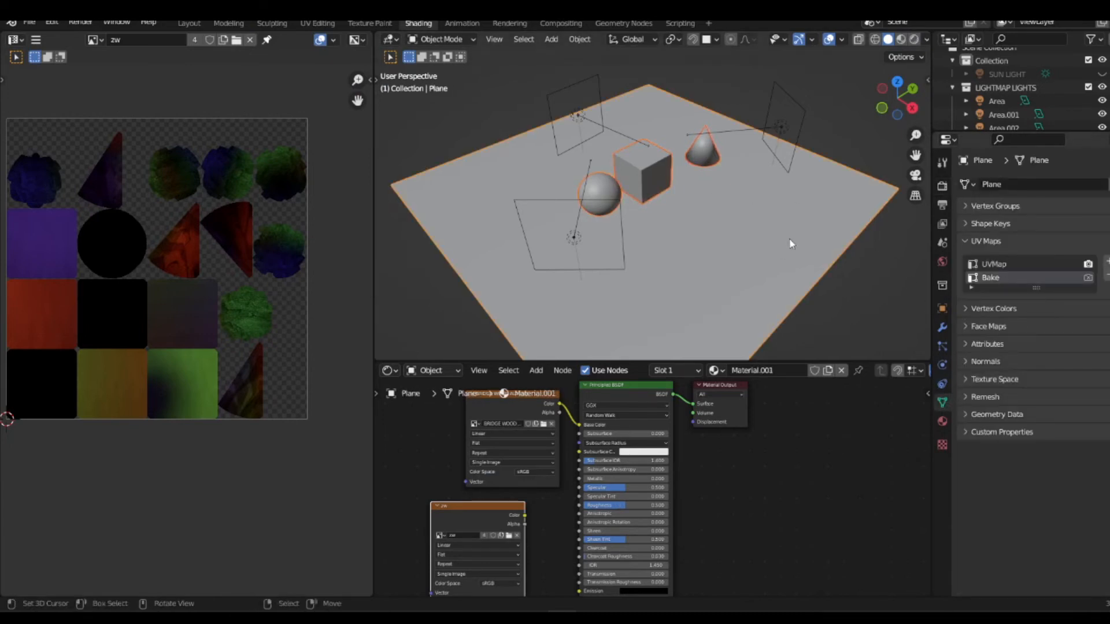
# Step: Export only the selected objects as Collada over bake demo.dae in the Dae folder, with Triangulate enabled
pyautogui.click(28, 22)
pyautogui.moveTo(87, 216)
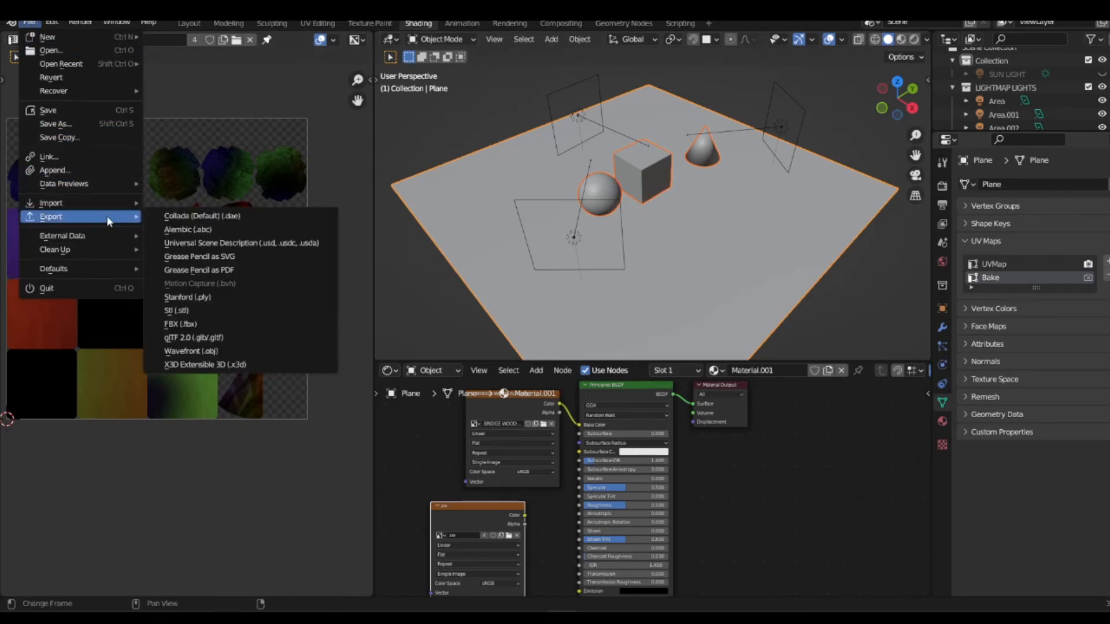
pyautogui.click(177, 220)
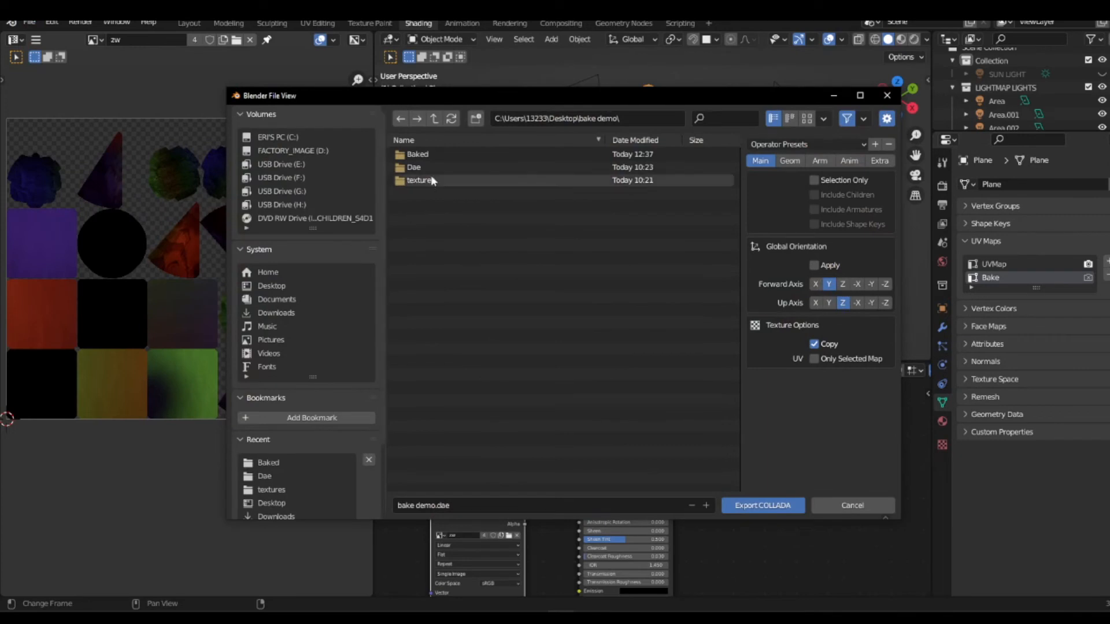
pyautogui.doubleClick(415, 168)
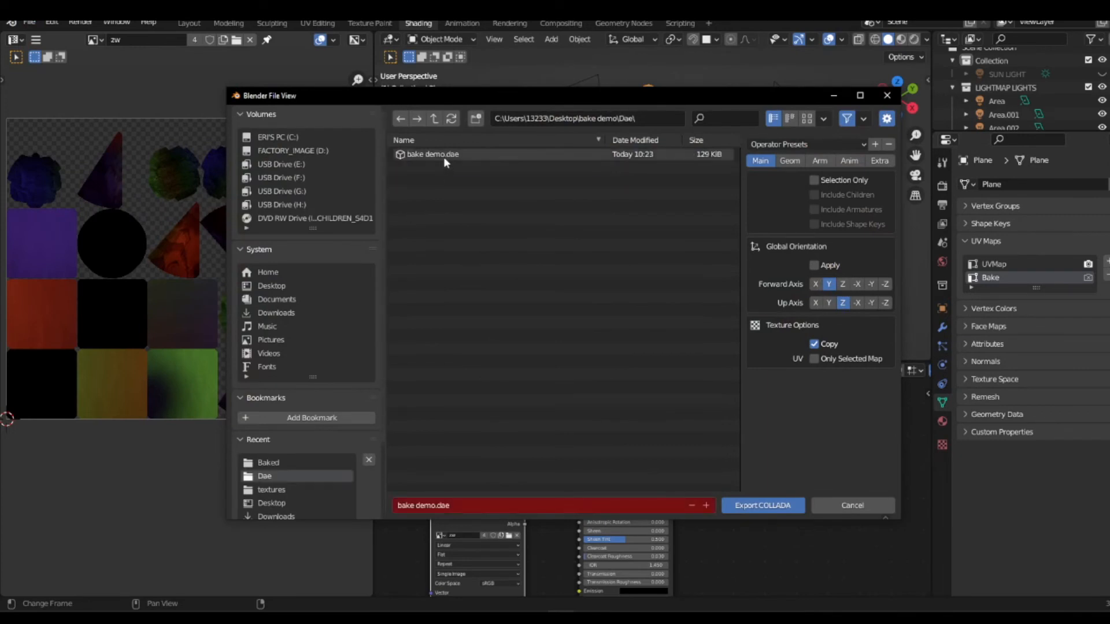
pyautogui.click(443, 157)
pyautogui.click(845, 181)
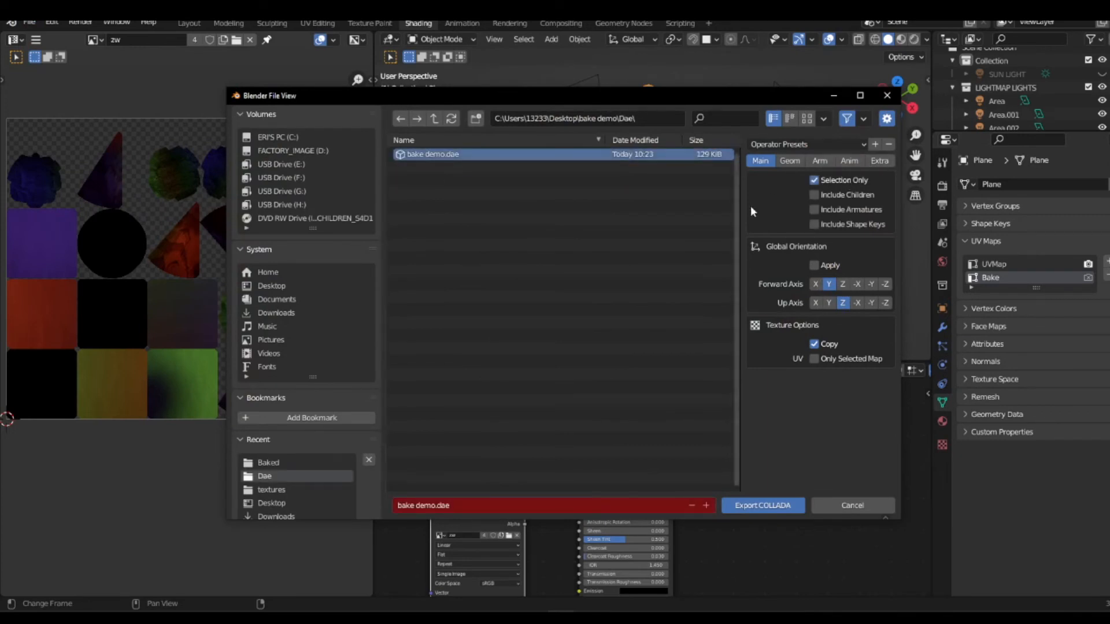
pyautogui.click(789, 161)
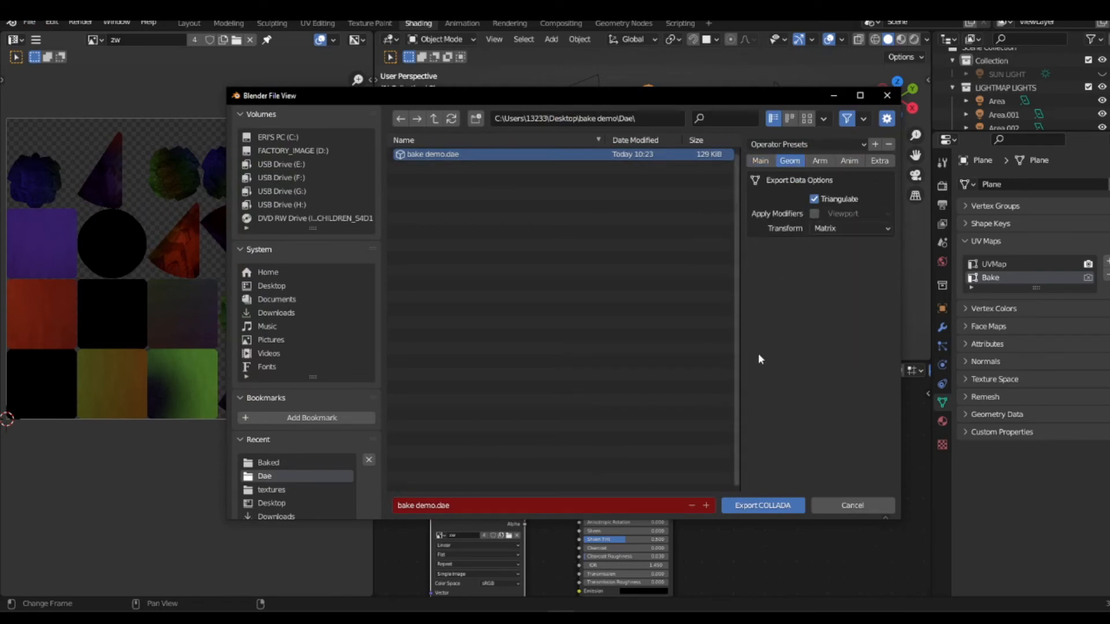
pyautogui.click(778, 505)
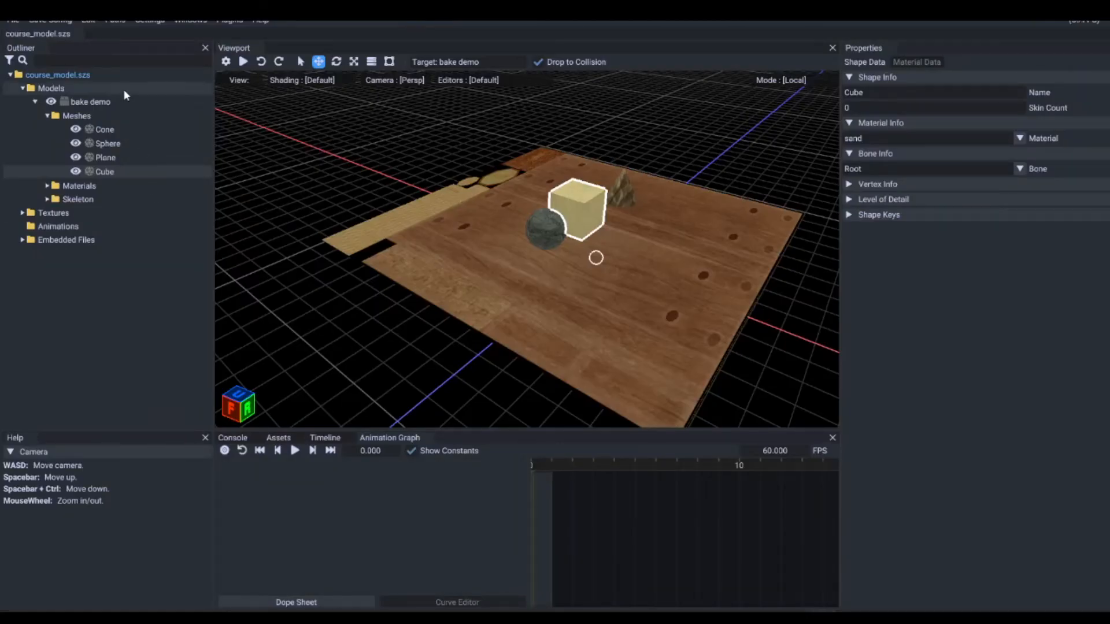
# Step: Switch back to the course_model.szs editor and replace the bake demo model with bake demo.dae from the Dae folder
pyautogui.rightClick(99, 104)
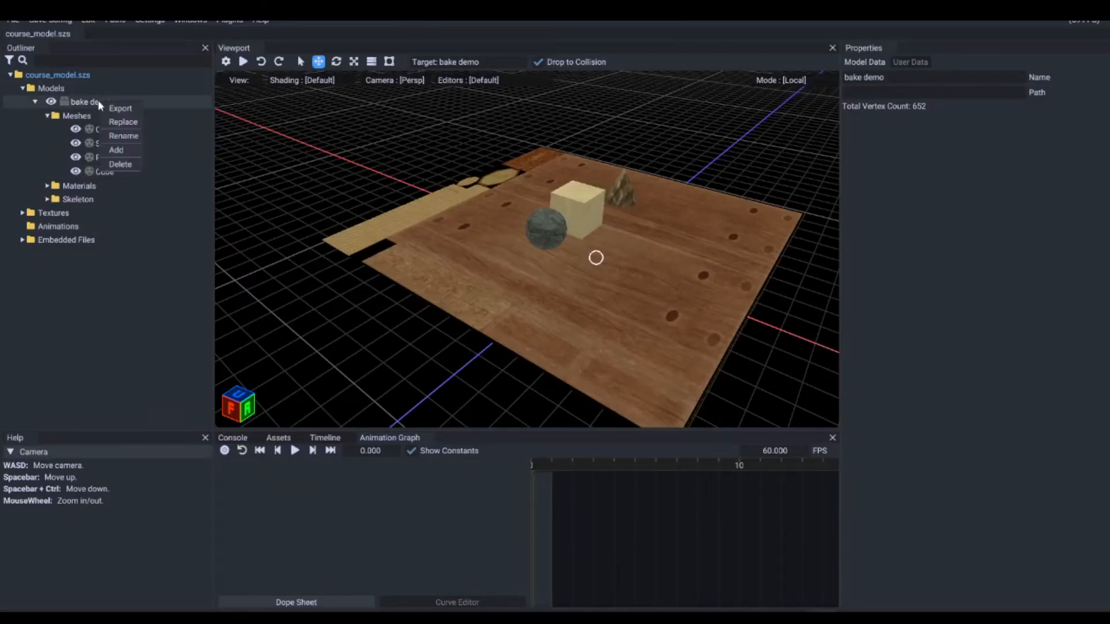
pyautogui.click(126, 121)
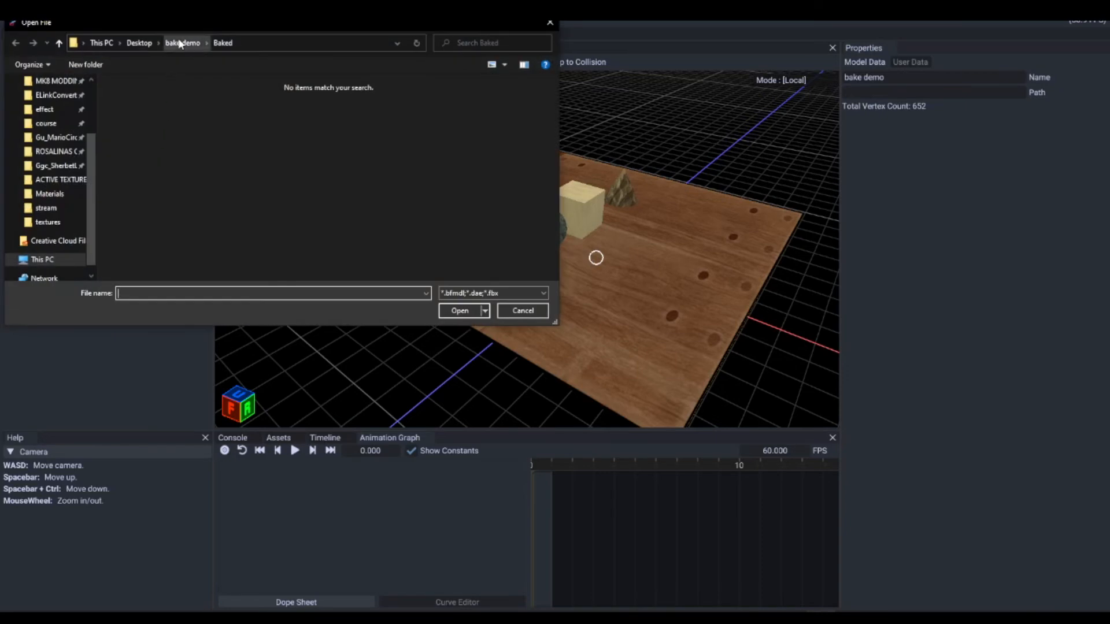
pyautogui.click(176, 43)
pyautogui.doubleClick(139, 109)
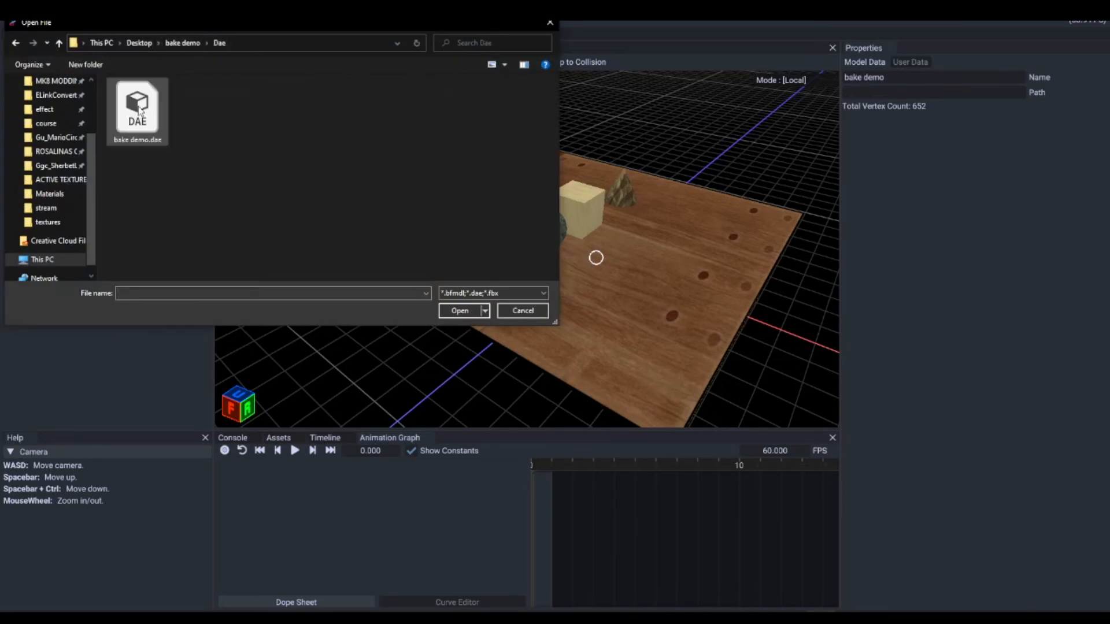
pyautogui.click(139, 110)
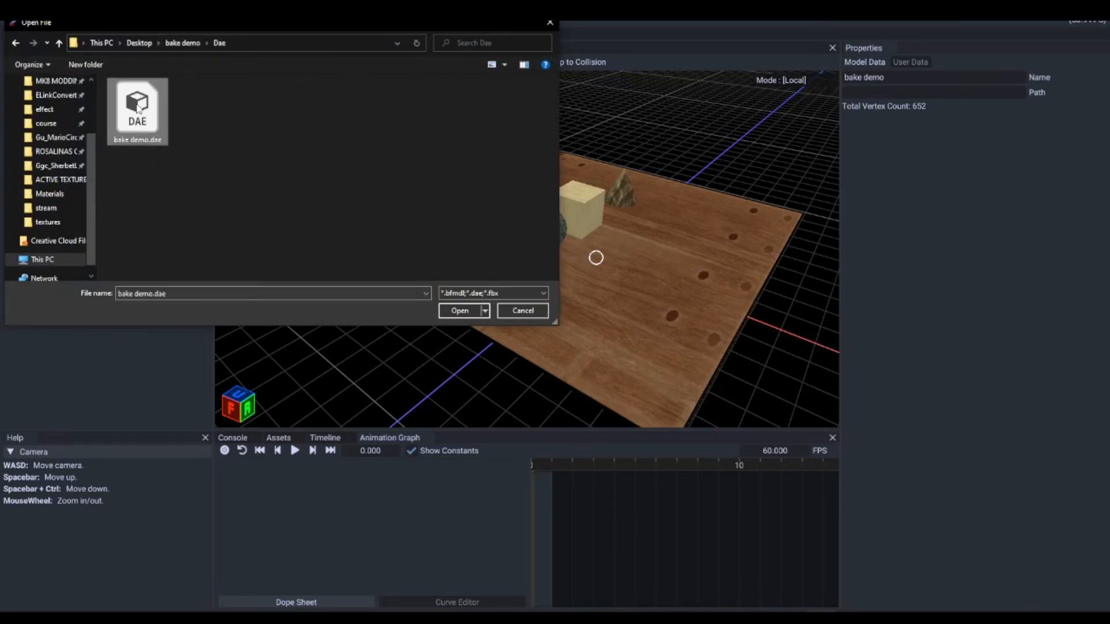
pyautogui.click(459, 311)
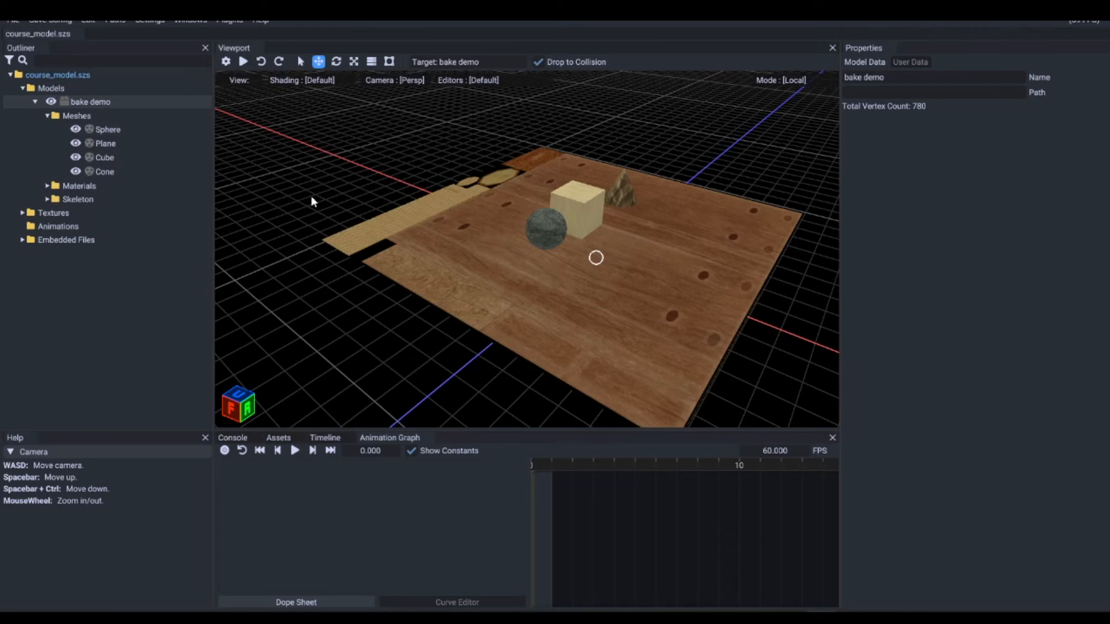
# Step: Widen the properties area and assign ao_and_shadow as the cliff material's shadow map (_b0)
pyautogui.click(51, 187)
pyautogui.click(80, 199)
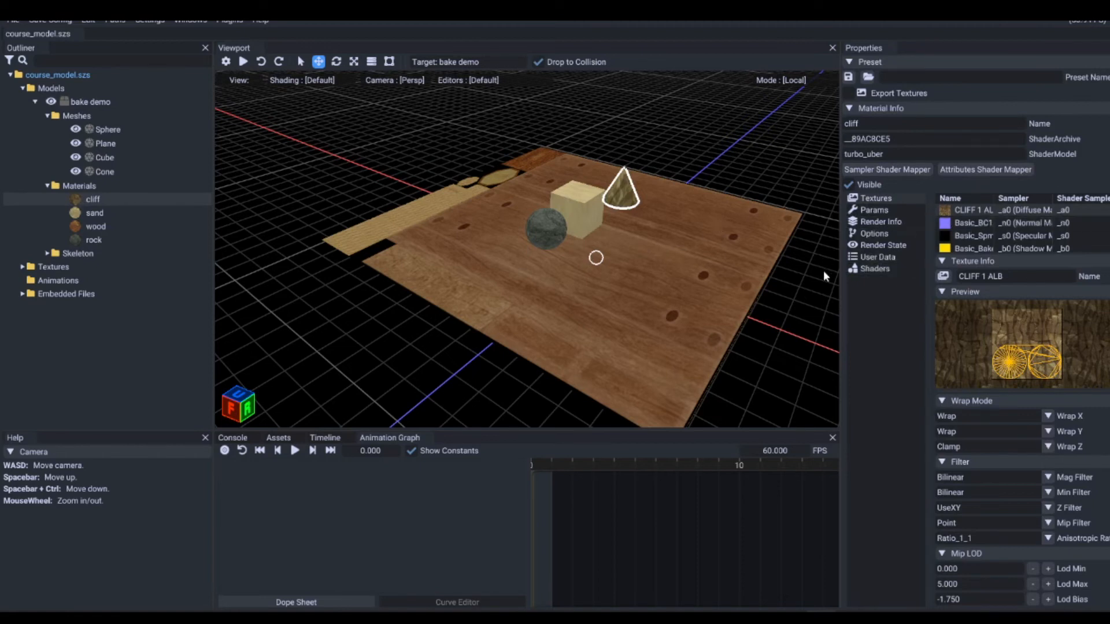
pyautogui.moveTo(841, 306); pyautogui.dragTo(712, 306)
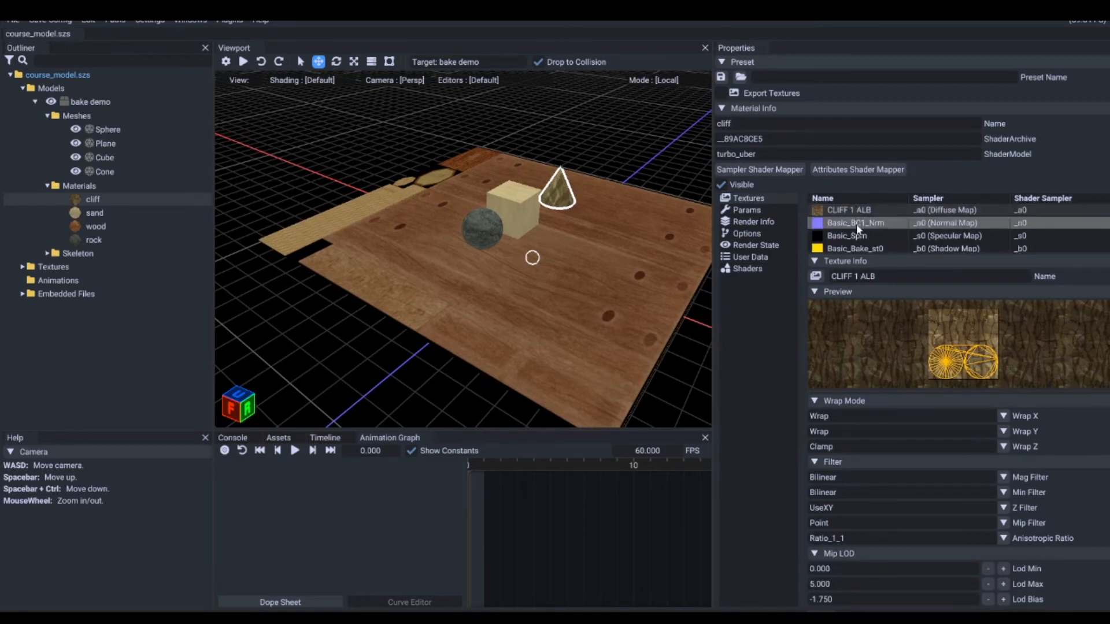
pyautogui.click(858, 248)
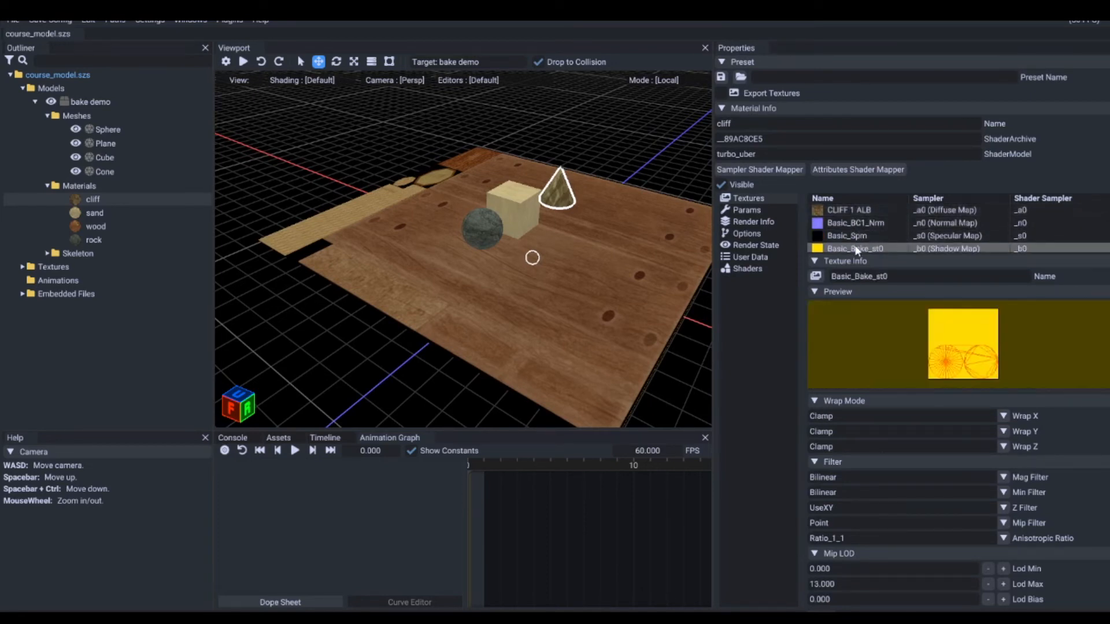
pyautogui.scroll(-1, 860, 249)
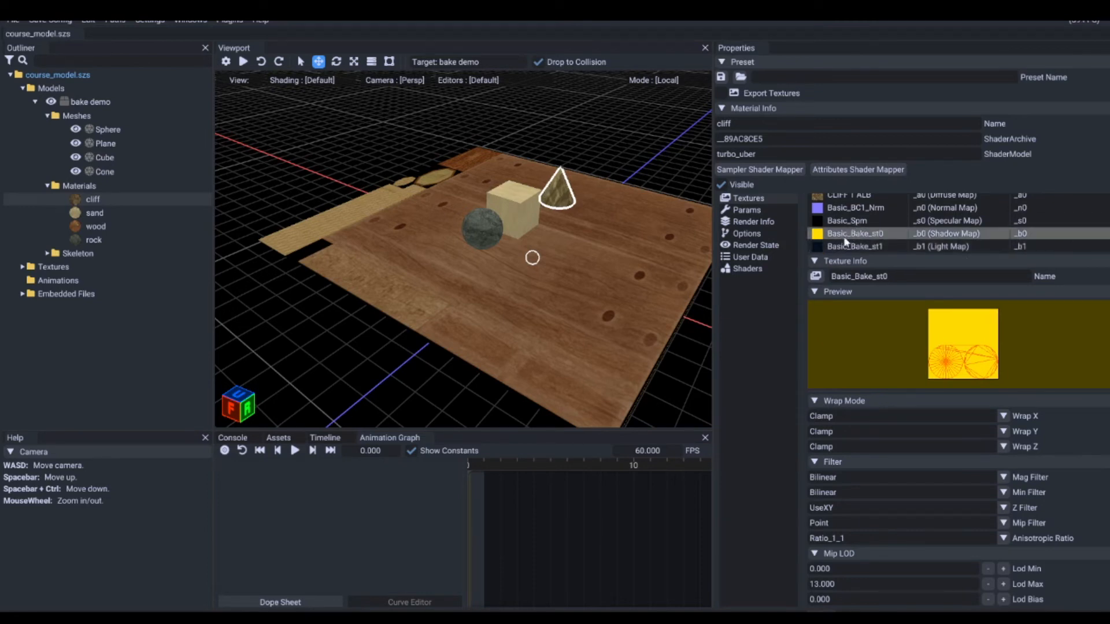
pyautogui.doubleClick(881, 234)
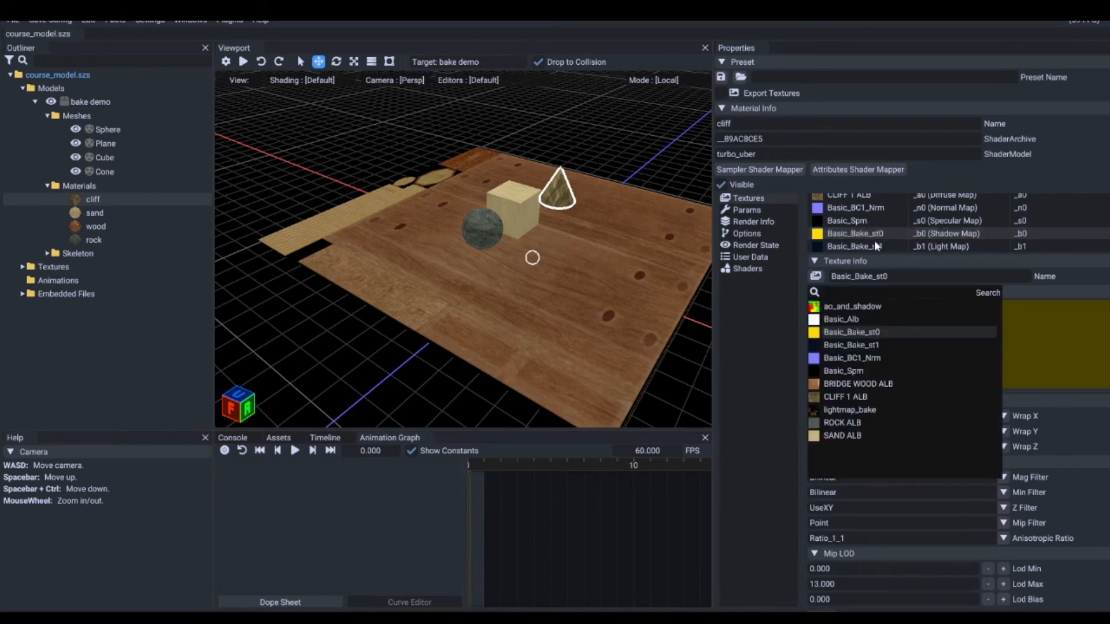
pyautogui.click(858, 308)
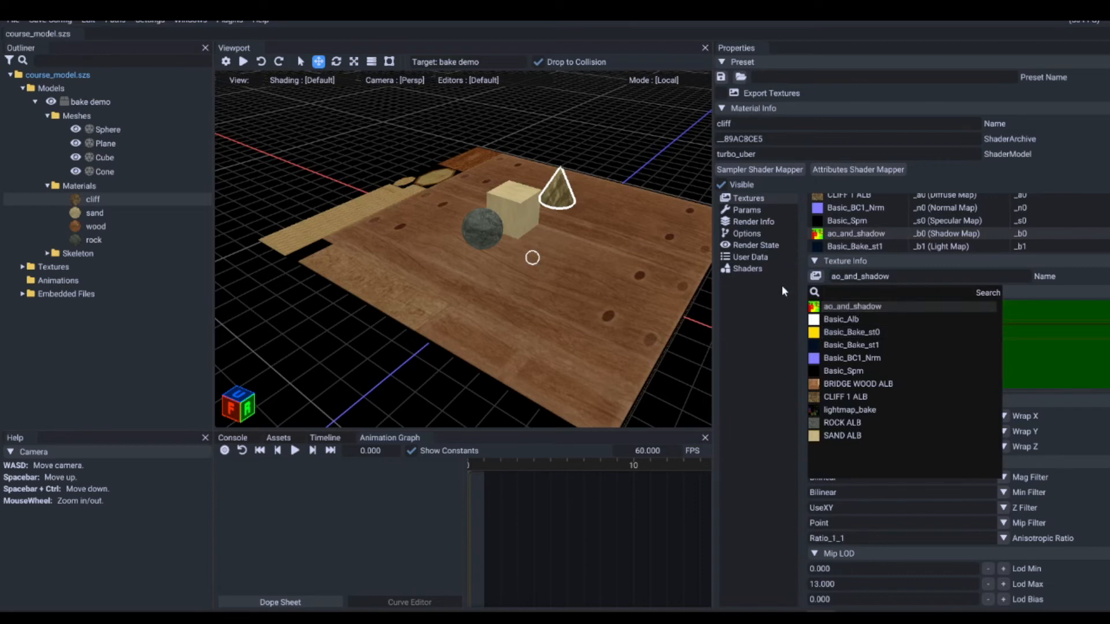
pyautogui.click(780, 323)
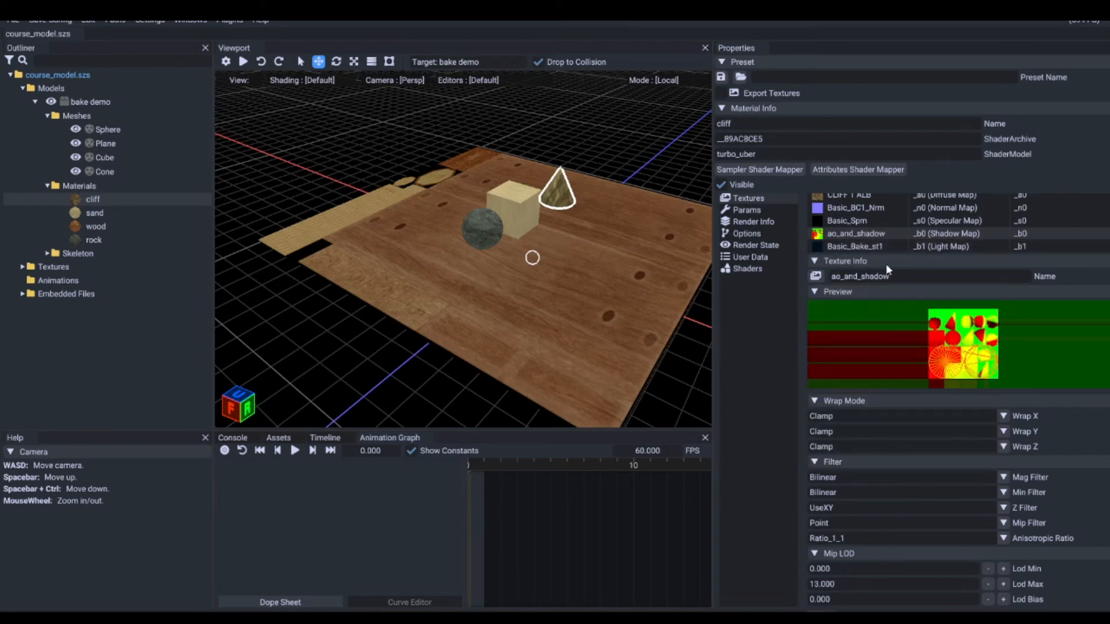
# Step: Assign lightmap_bake as the cliff material's light map (_b1)
pyautogui.doubleClick(852, 245)
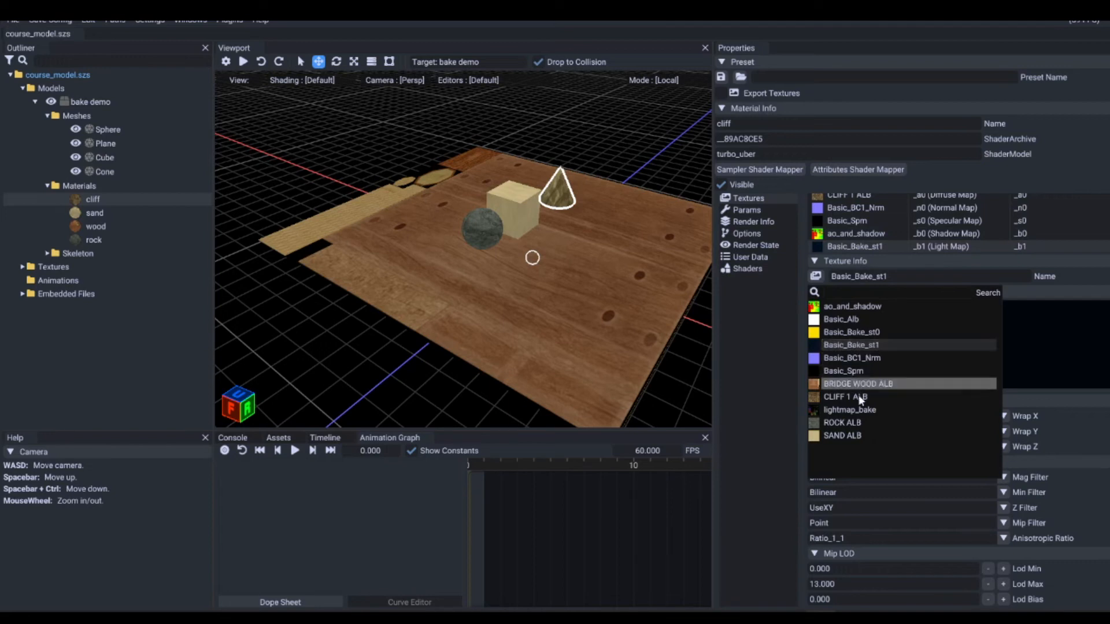
pyautogui.click(854, 410)
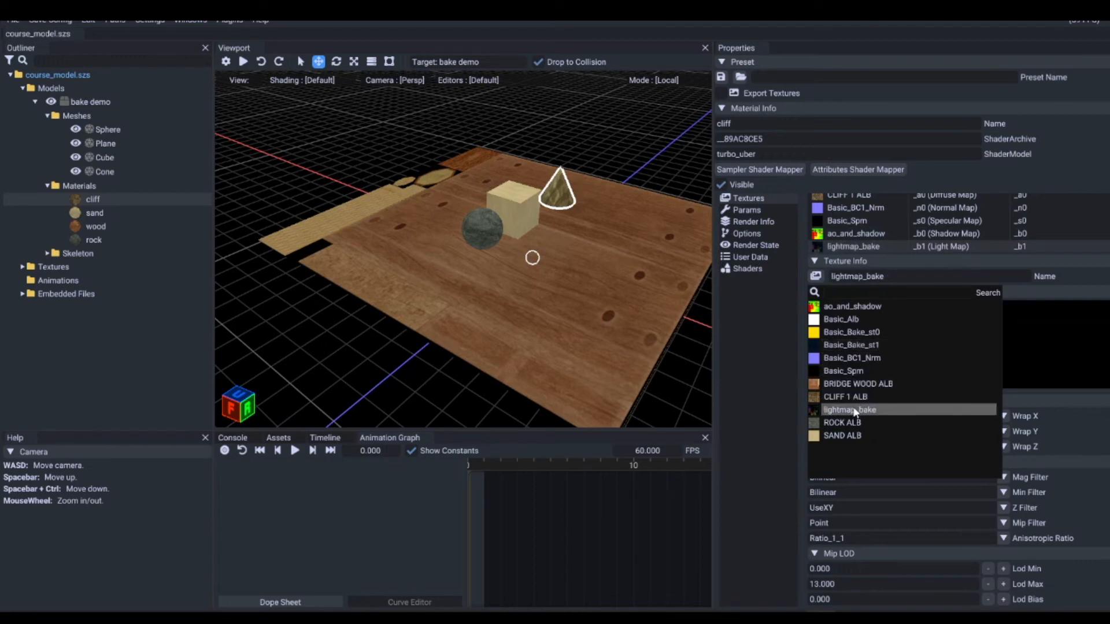
pyautogui.click(773, 340)
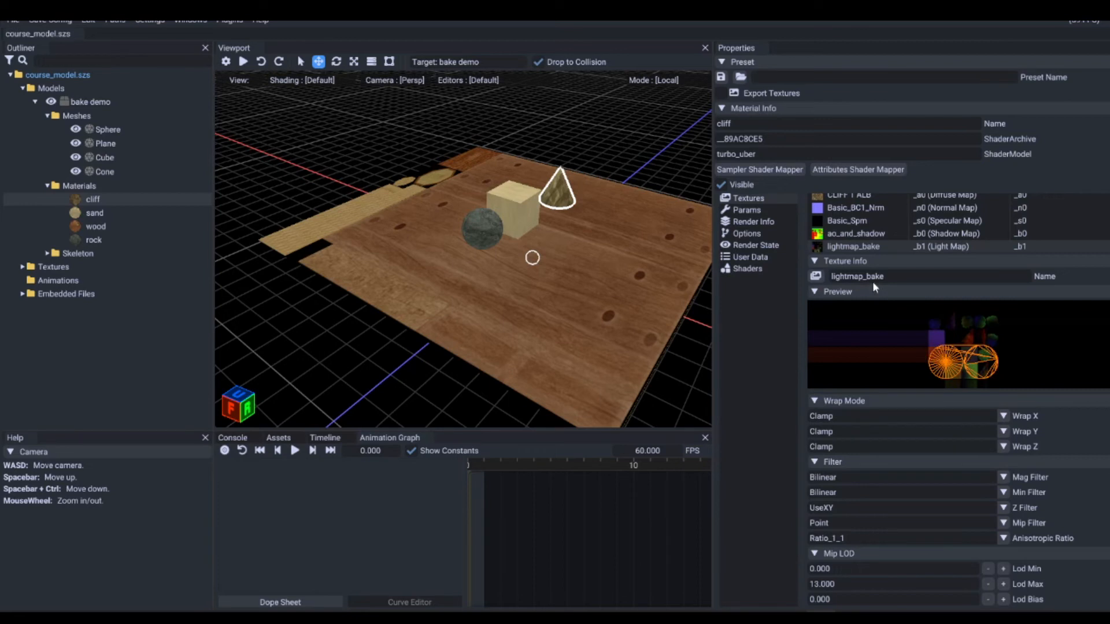
# Step: Assign ao_and_shadow as the sand material's shadow map and lightmap_bake as its light map
pyautogui.click(137, 208)
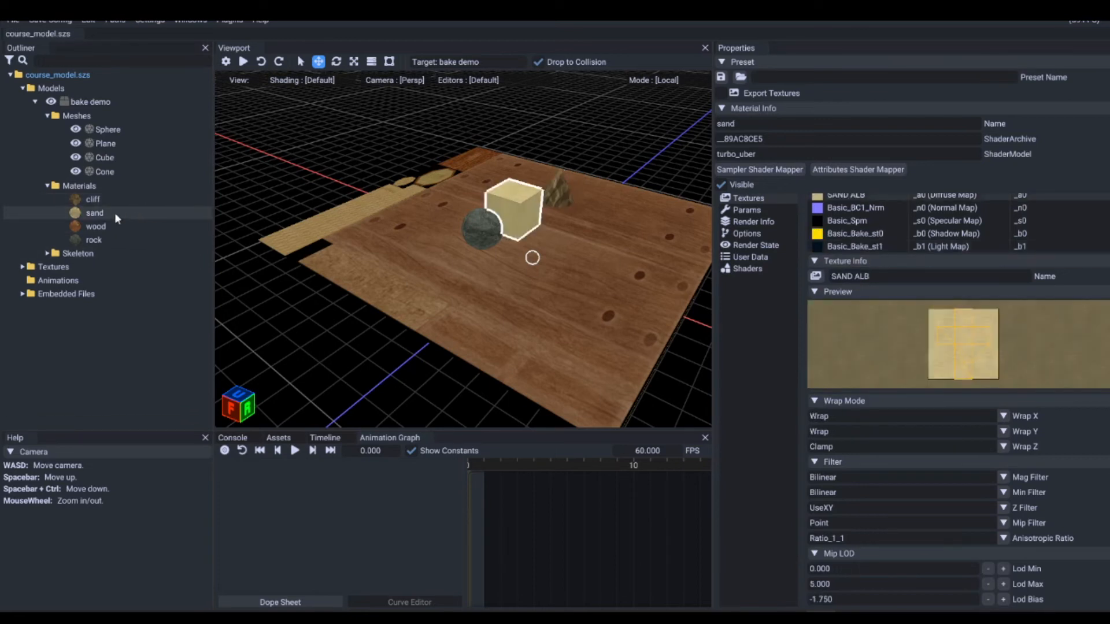
pyautogui.doubleClick(867, 231)
pyautogui.click(852, 306)
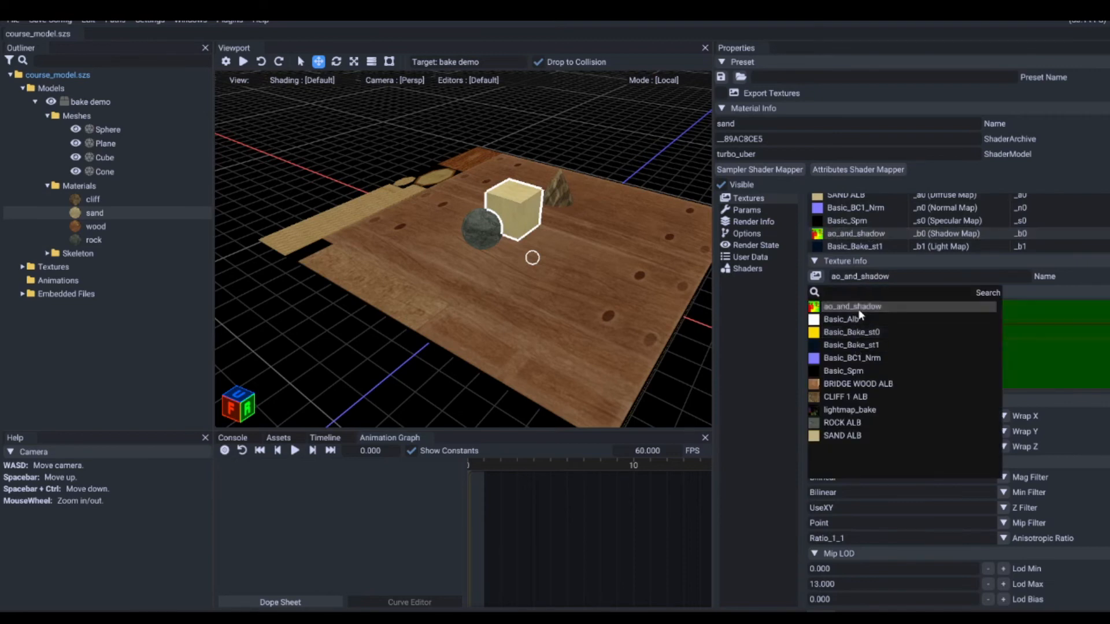
pyautogui.click(878, 245)
pyautogui.doubleClick(877, 243)
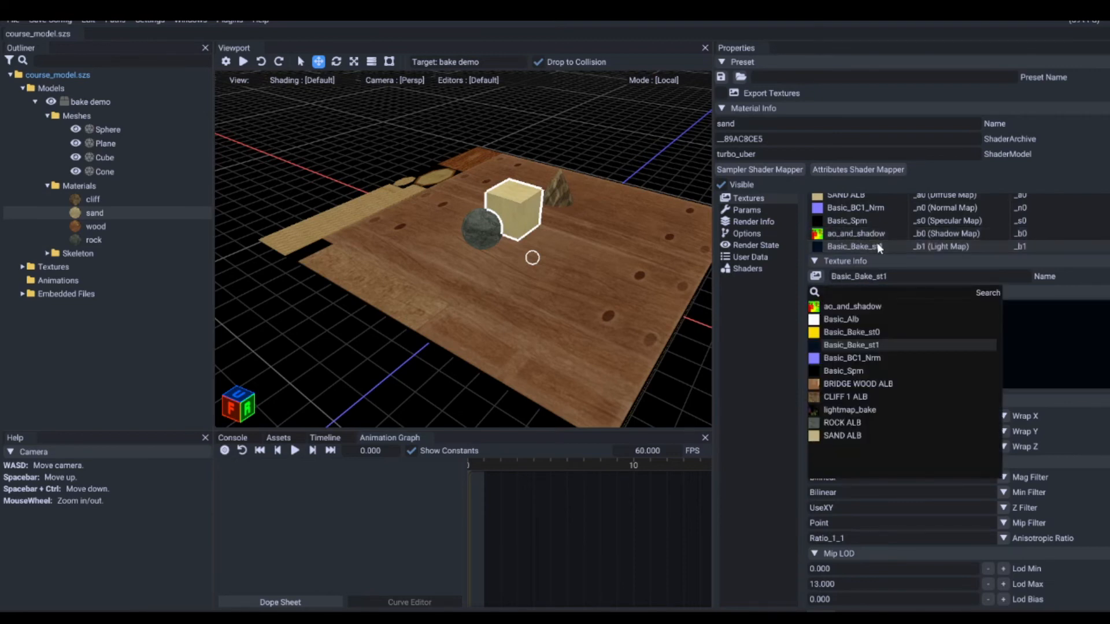
pyautogui.click(847, 410)
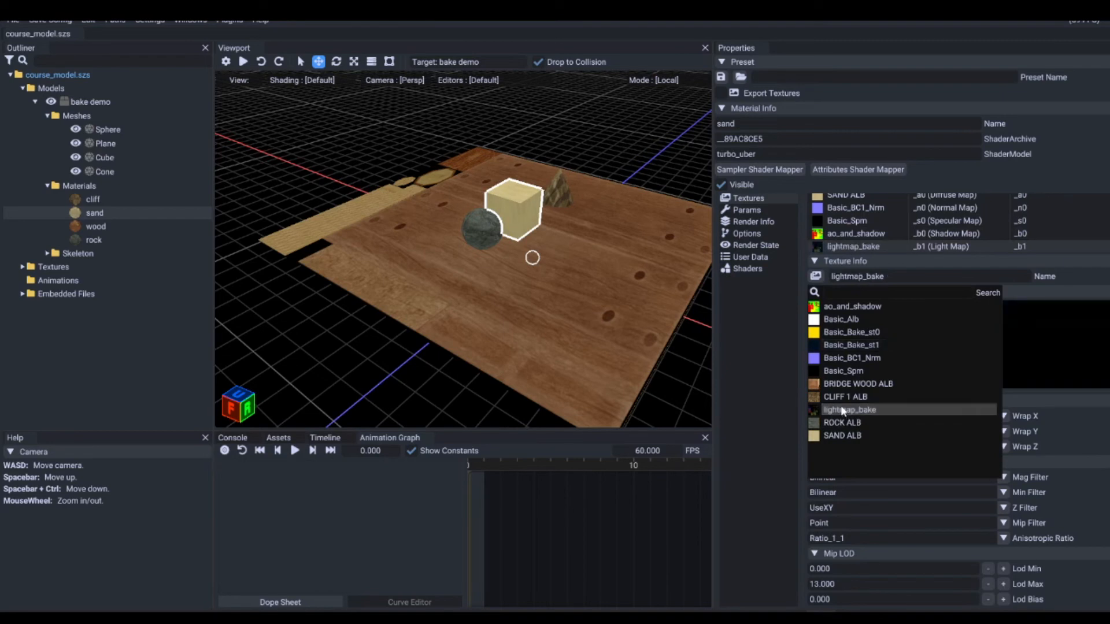
# Step: Assign ao_and_shadow as the wood material's shadow map (_b0) and lightmap_bake as its light map (_b1)
pyautogui.click(103, 224)
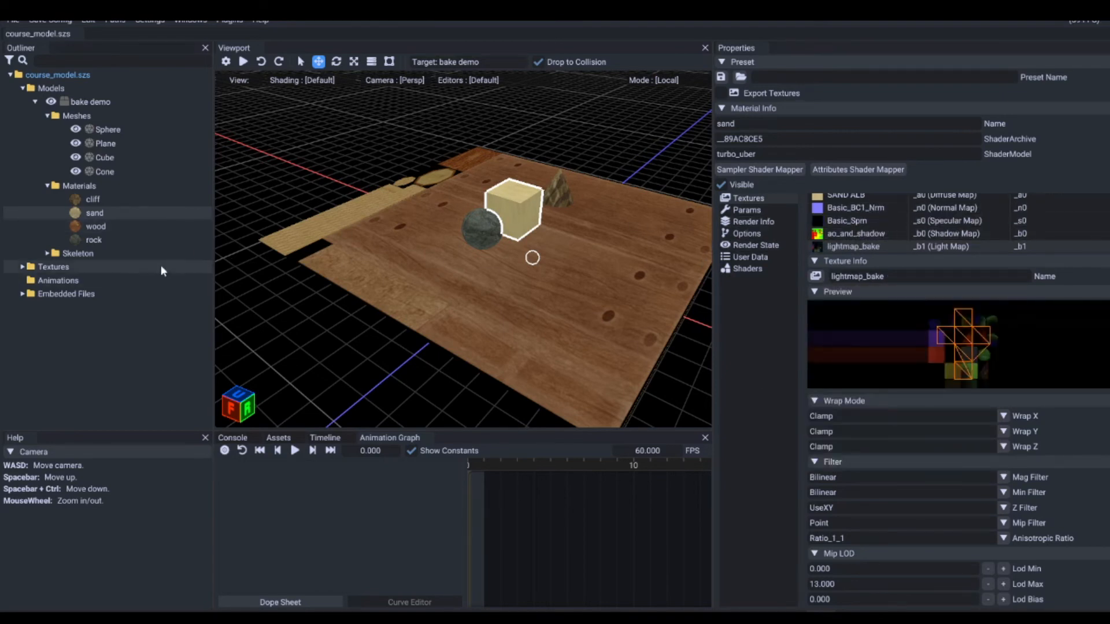
pyautogui.click(109, 229)
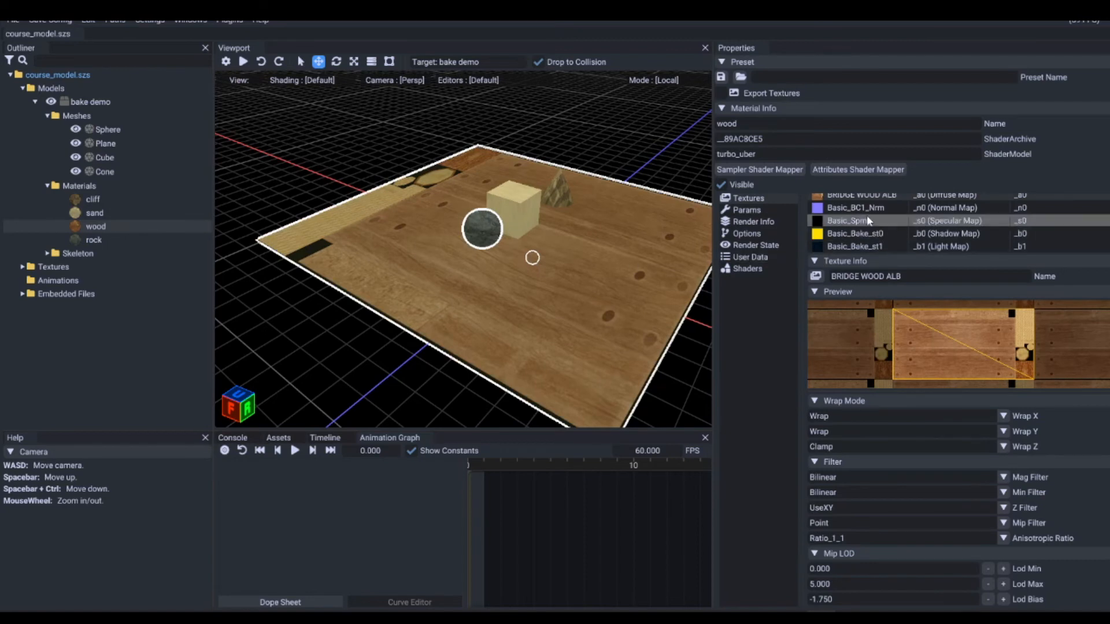
pyautogui.click(861, 233)
pyautogui.click(861, 276)
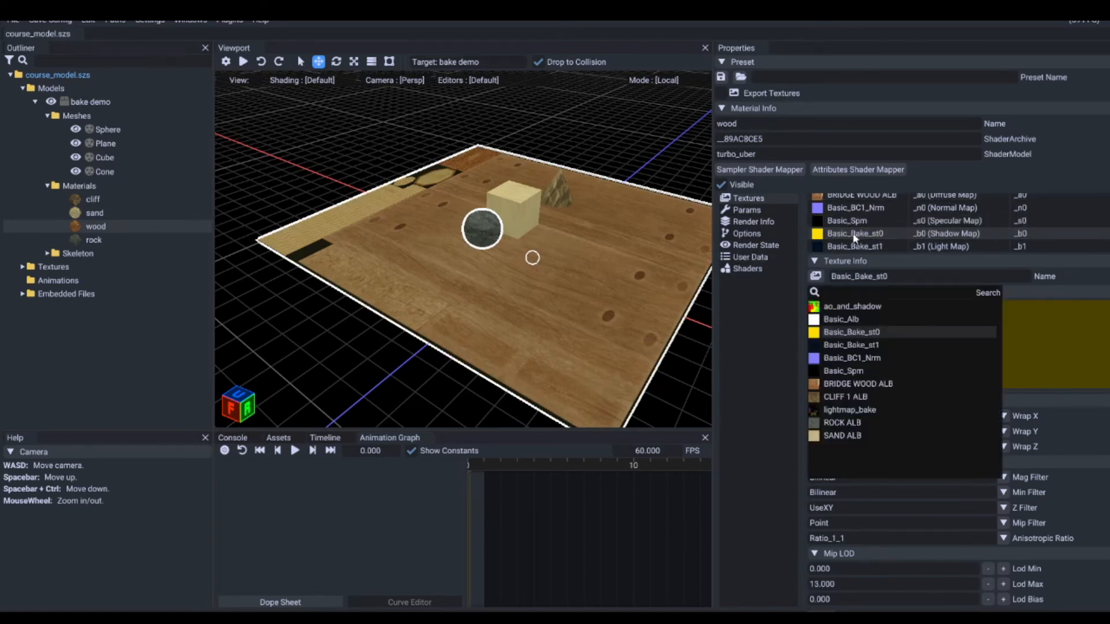
pyautogui.click(848, 306)
pyautogui.click(893, 246)
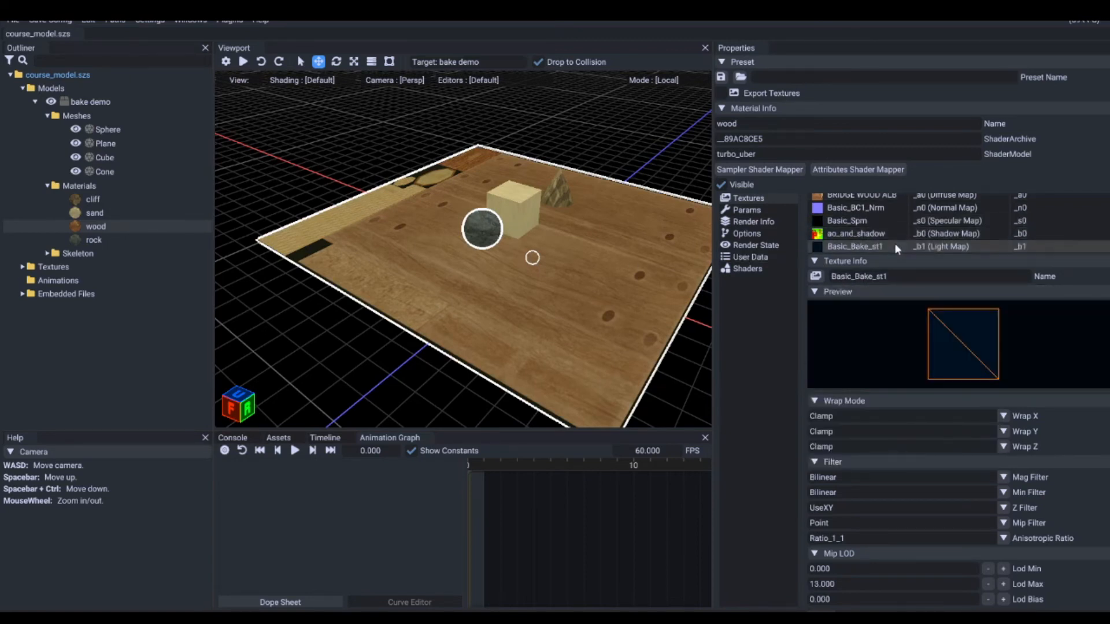
pyautogui.click(861, 276)
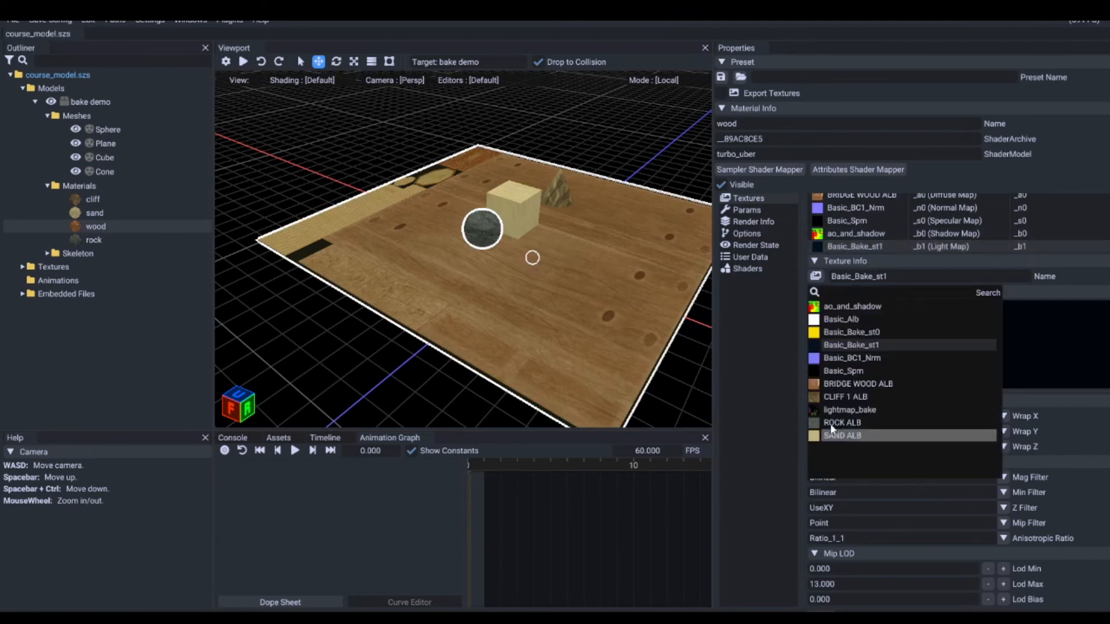
pyautogui.click(837, 411)
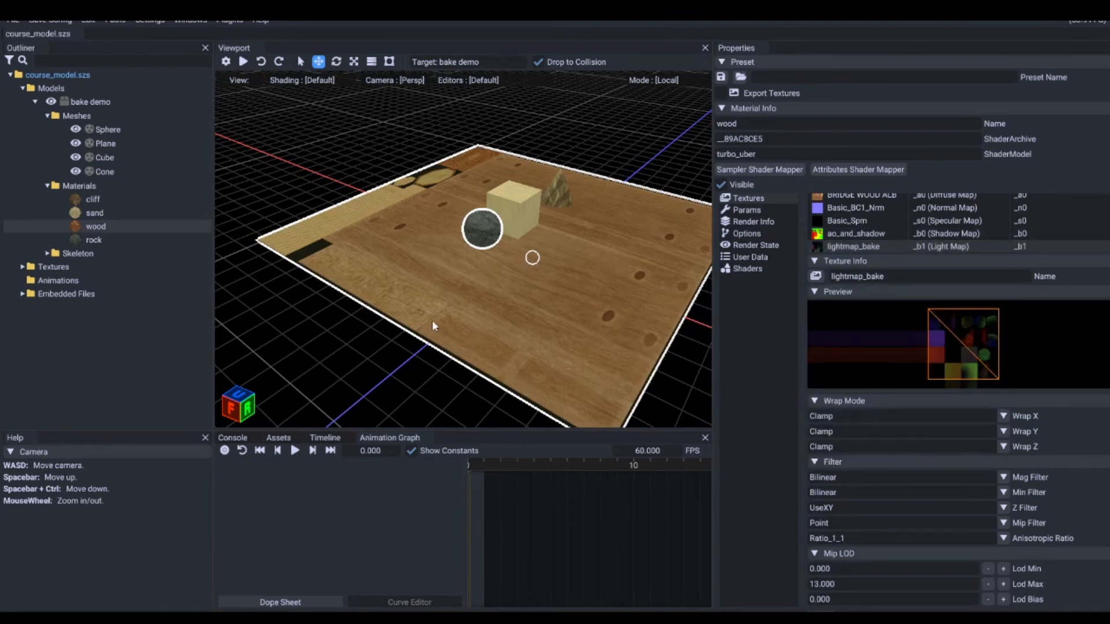
# Step: Assign ao_and_shadow as the rock material's shadow map (_b0) and lightmap_bake as its light map (_b1)
pyautogui.click(93, 240)
pyautogui.click(885, 232)
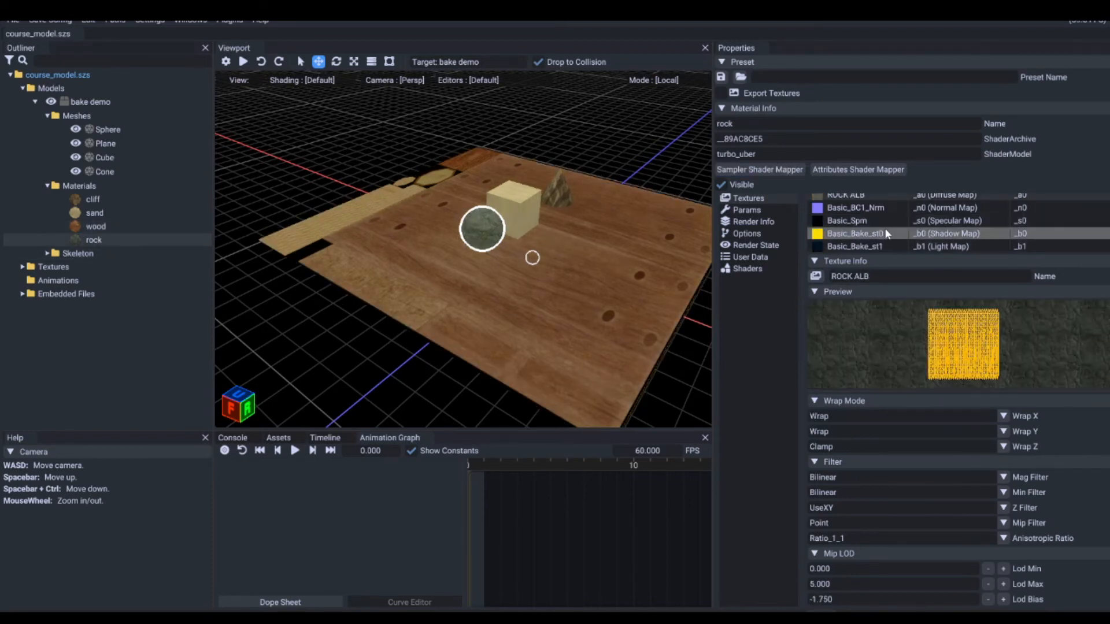
pyautogui.click(862, 276)
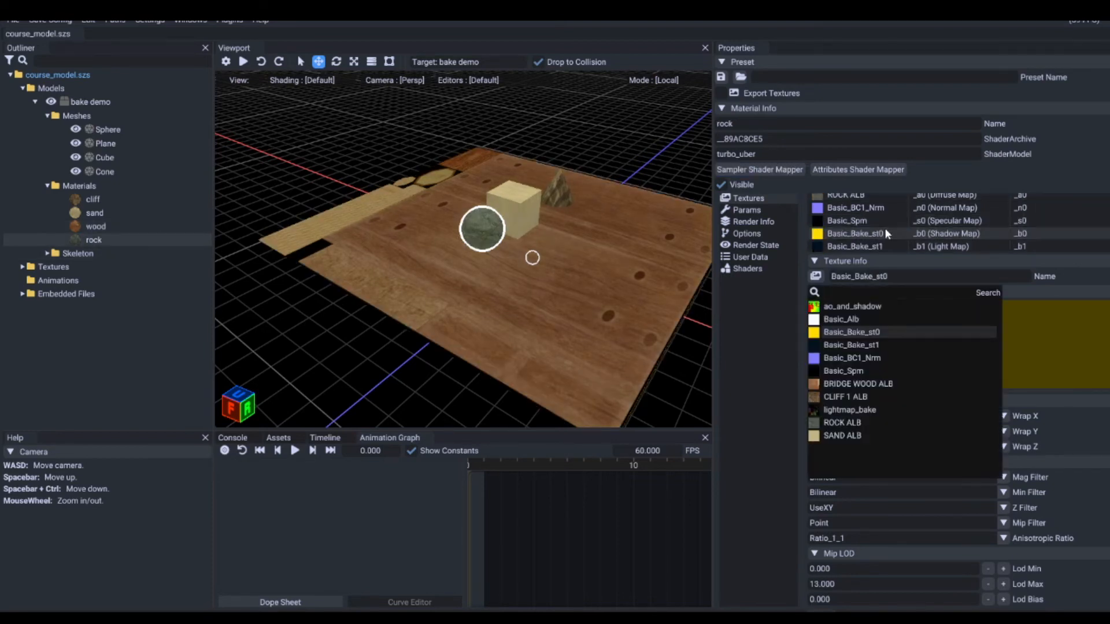
pyautogui.click(835, 307)
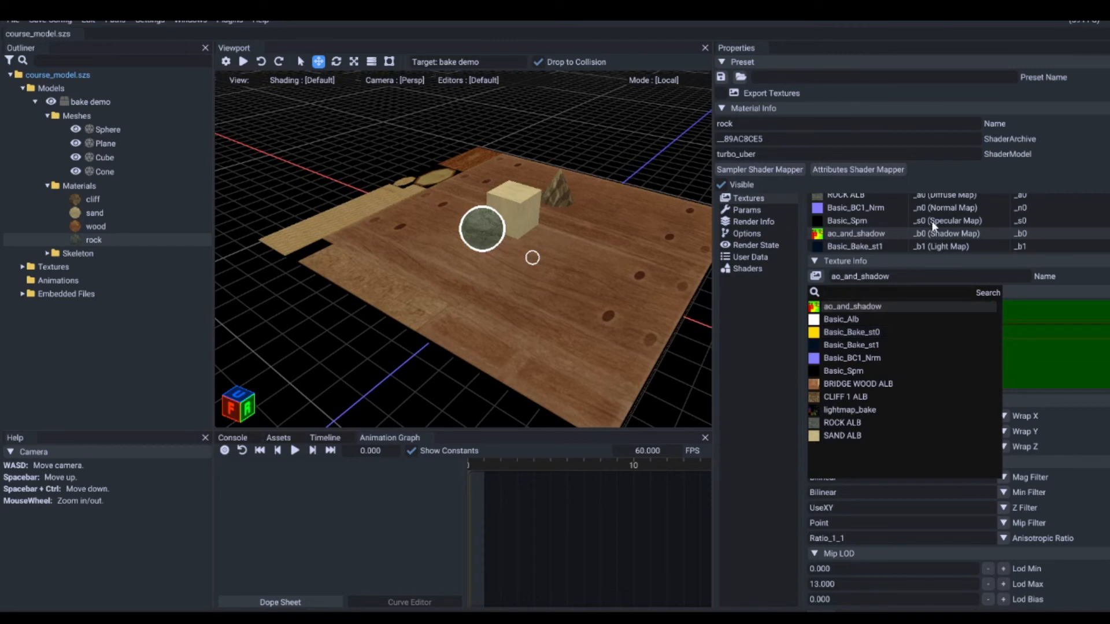
pyautogui.click(872, 247)
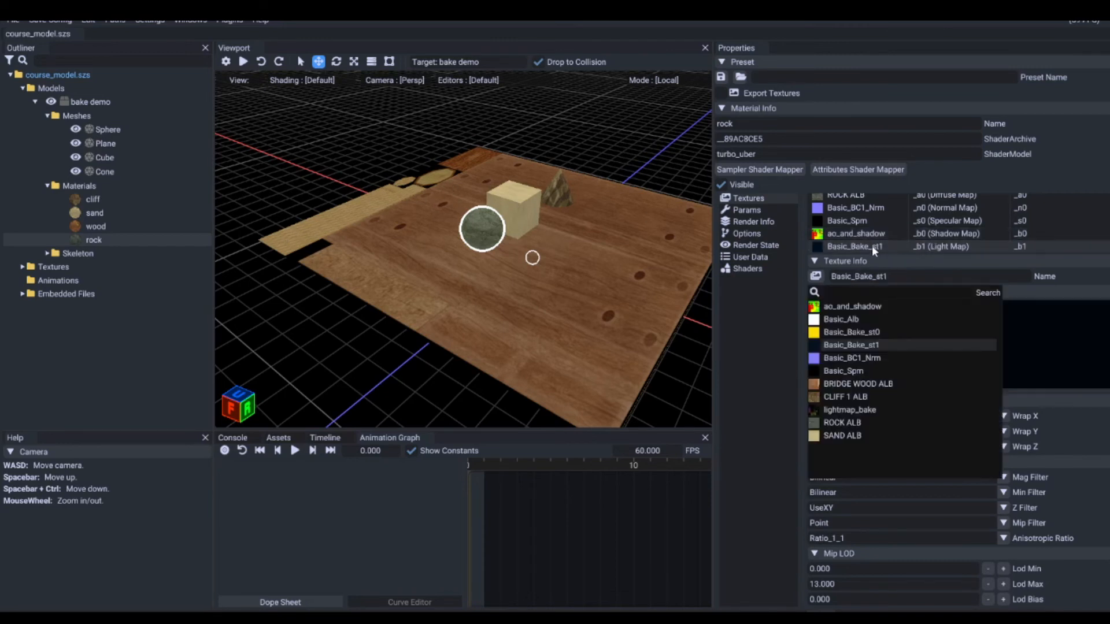
pyautogui.click(855, 412)
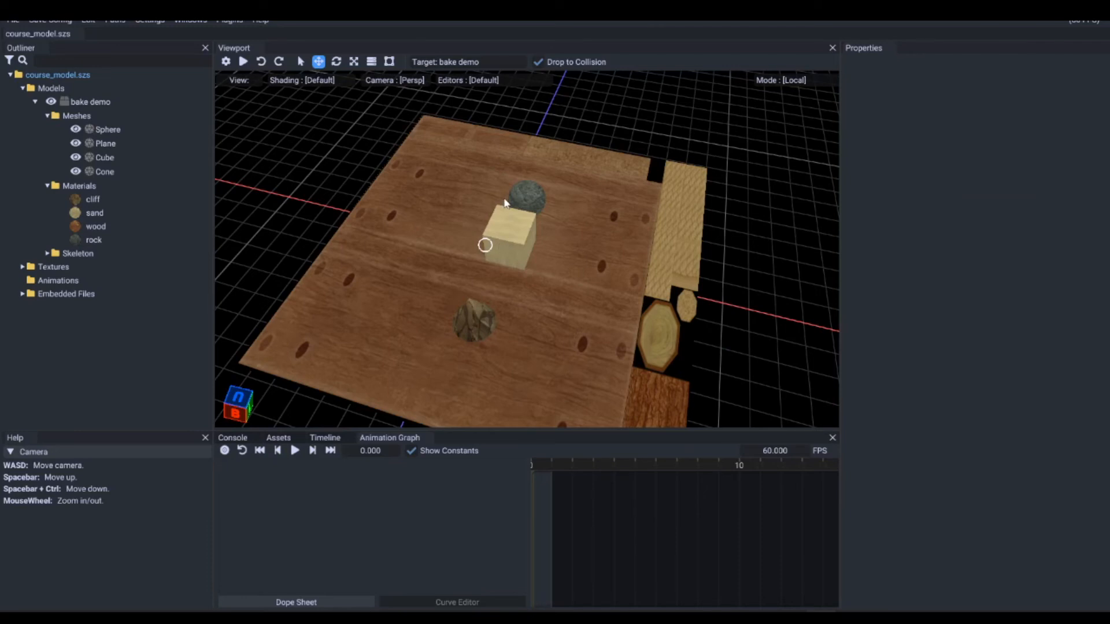
# Step: Check the cube and plane meshes, and switch to Blender to turn on the Face Orientation overlay
pyautogui.click(511, 257)
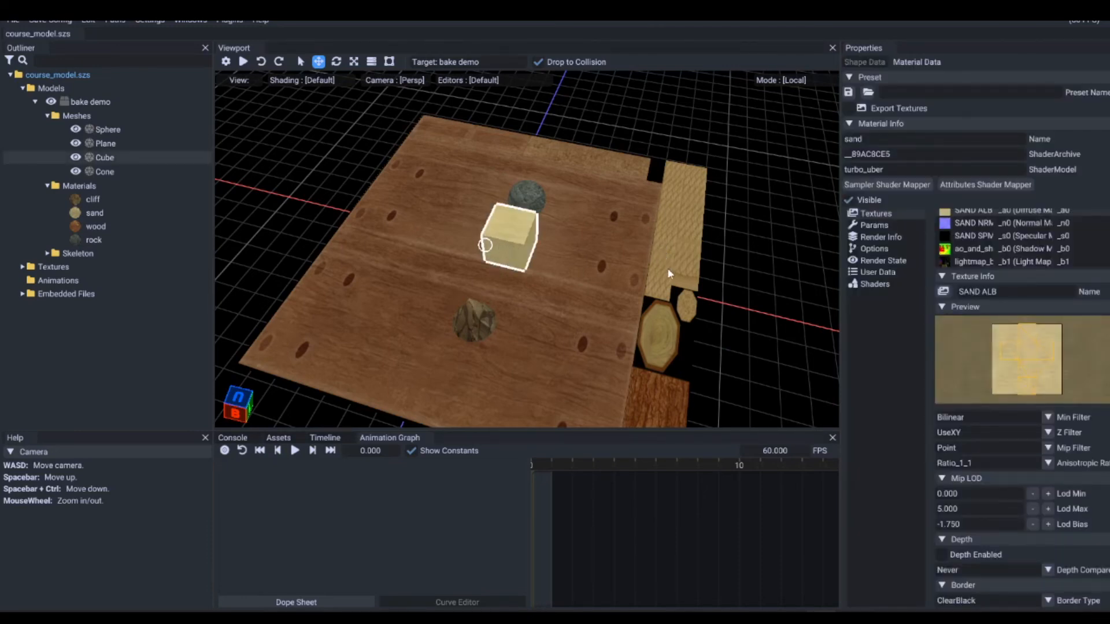
pyautogui.click(605, 281)
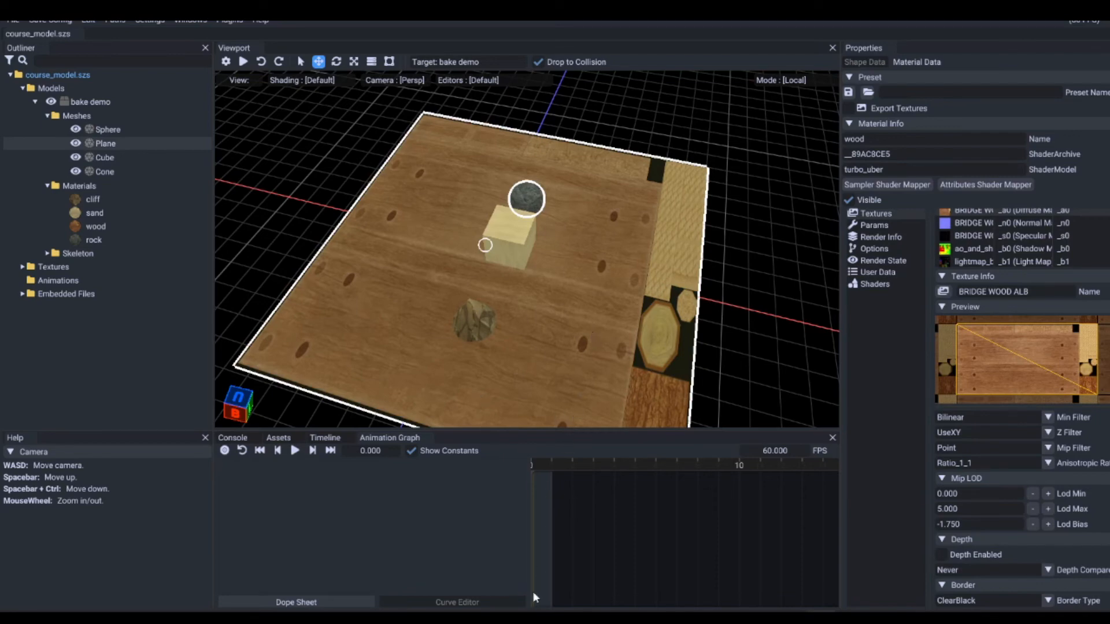
pyautogui.click(561, 615)
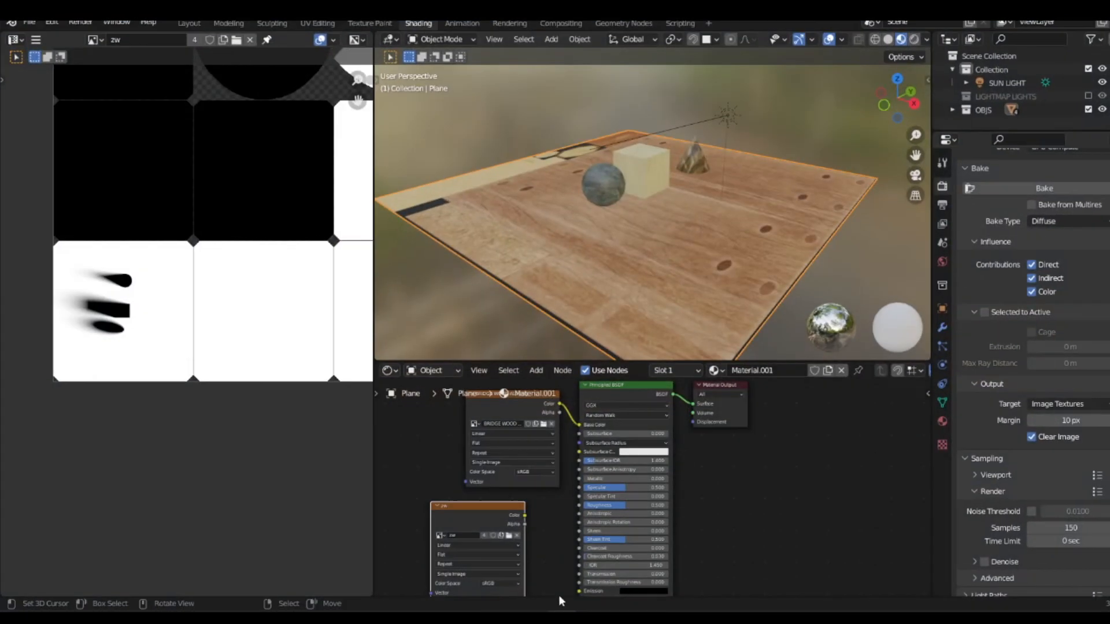
pyautogui.press('q')
pyautogui.click(596, 245)
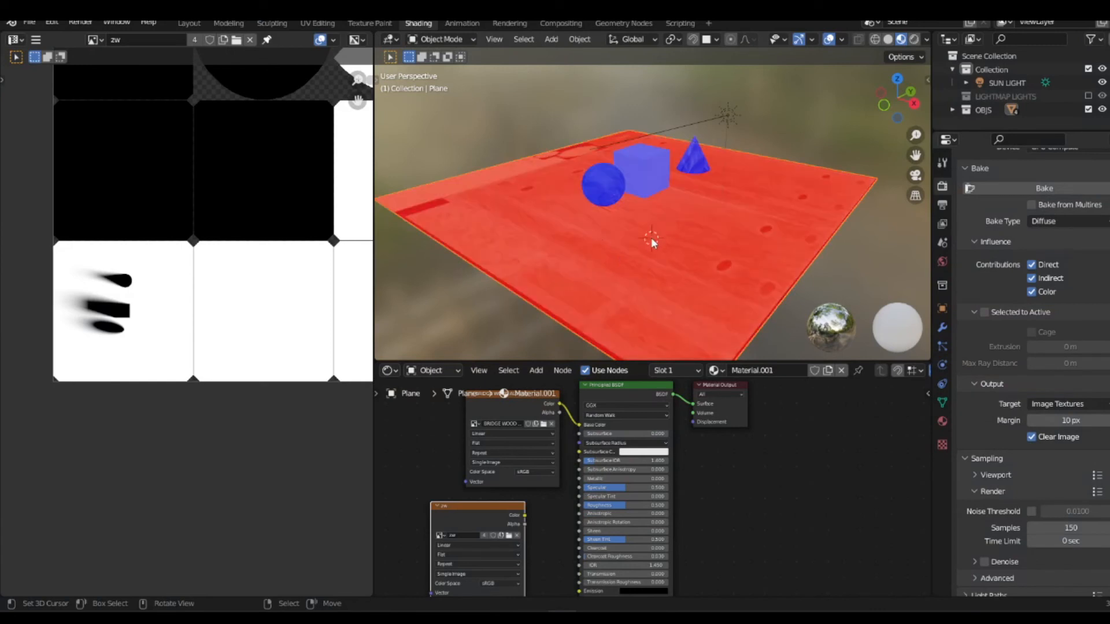
# Step: Select all objects in the scene and enter Edit Mode with all of their faces selected
pyautogui.hotkey('alt', 'a')
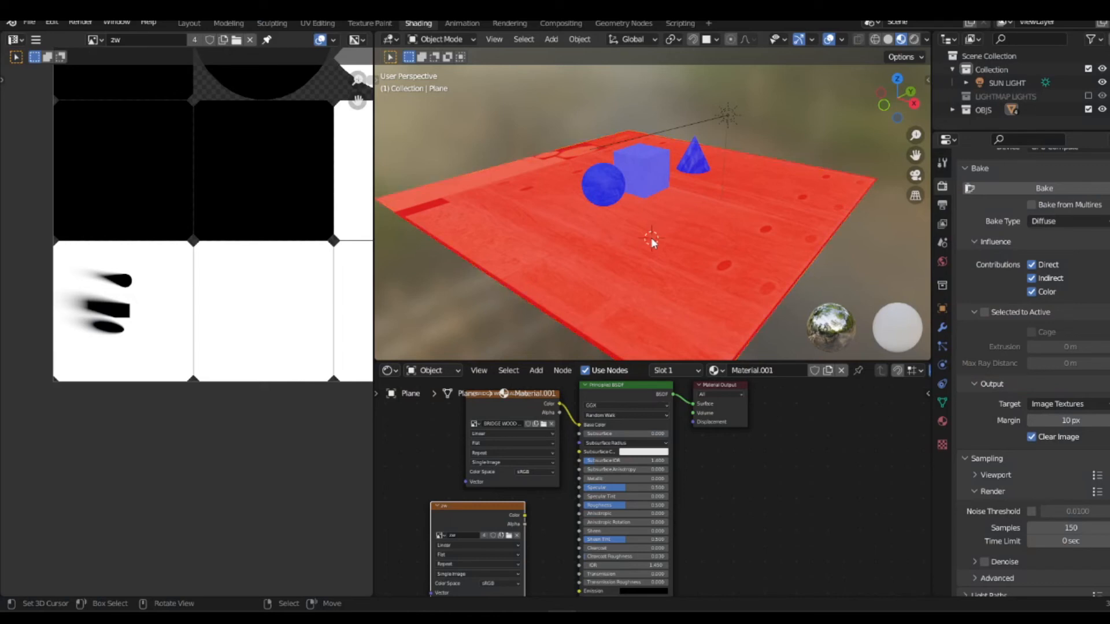
pyautogui.press('a')
pyautogui.press('q')
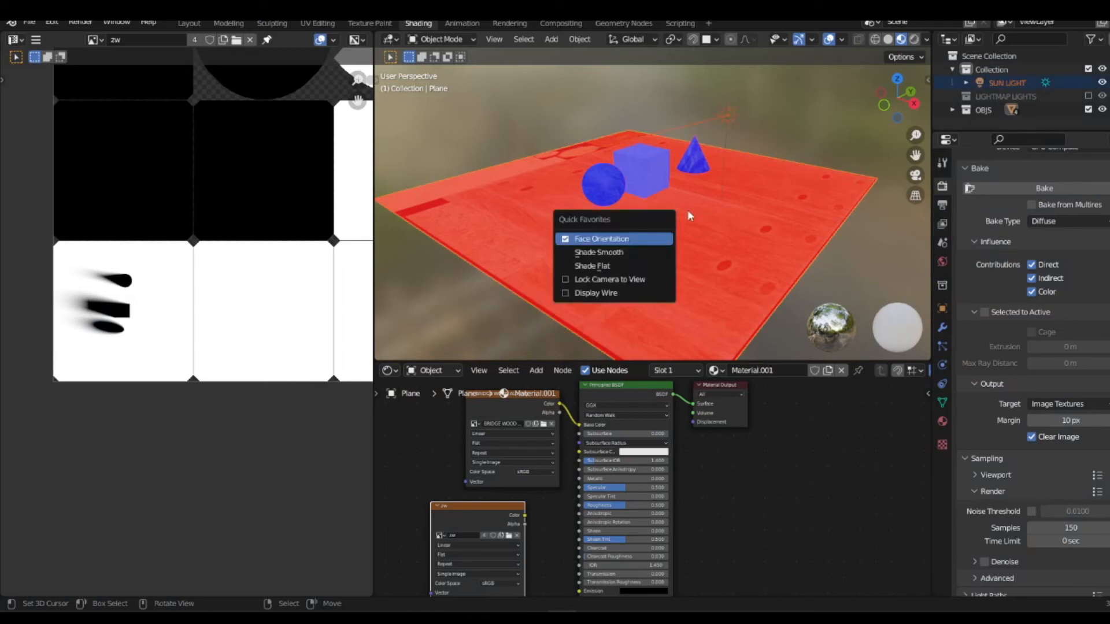
pyautogui.press('Tab')
pyautogui.hotkey('alt', 'a')
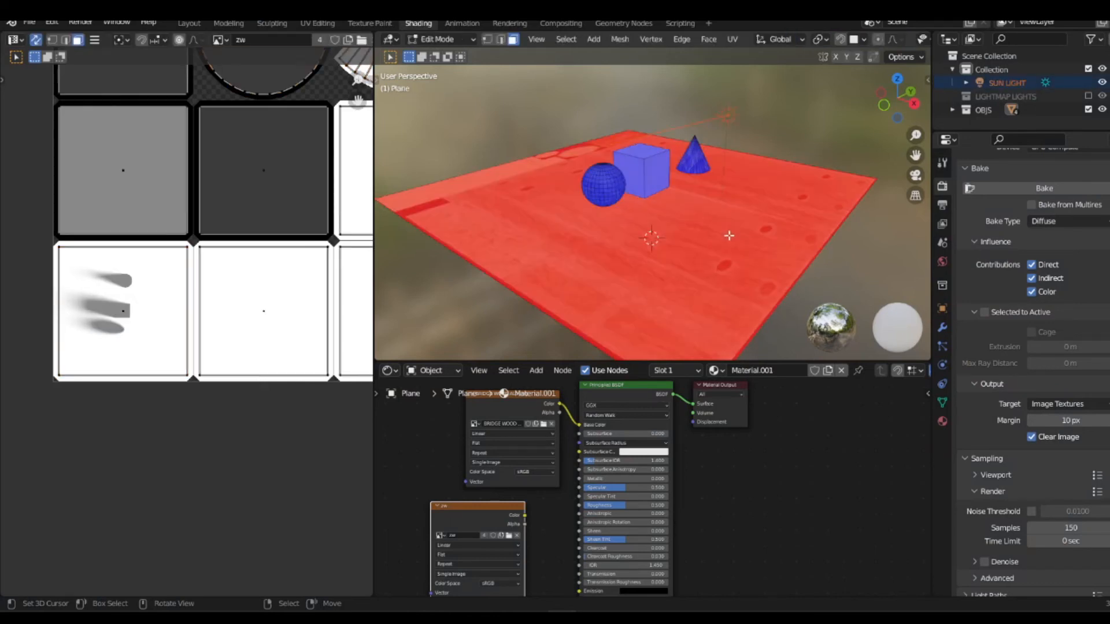
pyautogui.press('a')
pyautogui.press('q')
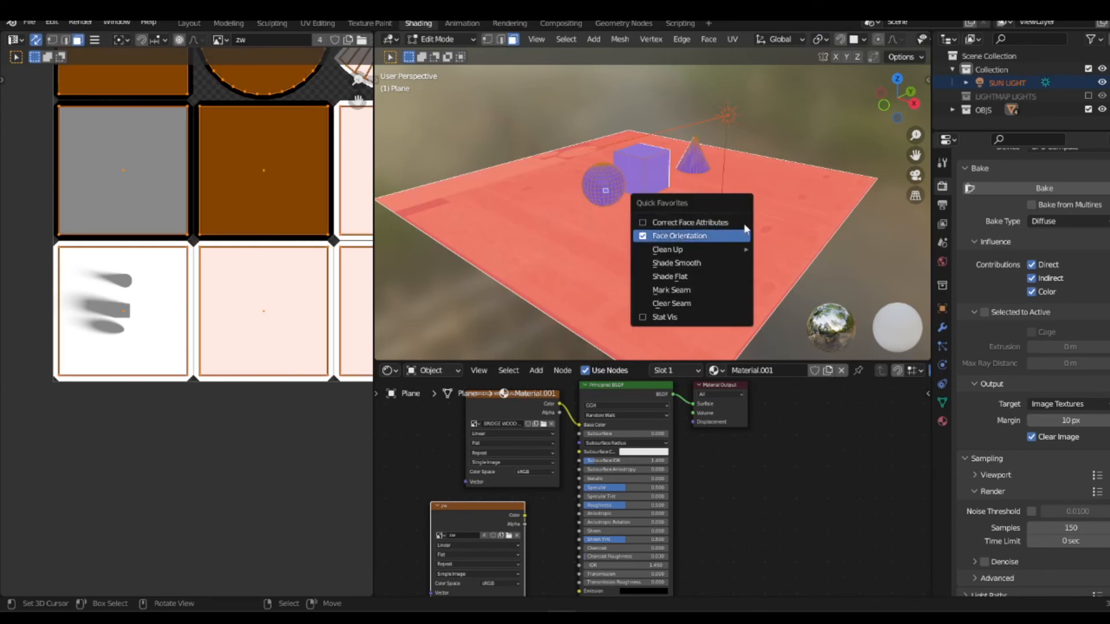
pyautogui.rightClick(825, 197)
# Step: Try to correct the face orientation by flipping the normals of all meshes together
pyautogui.hotkey('alt', 'a')
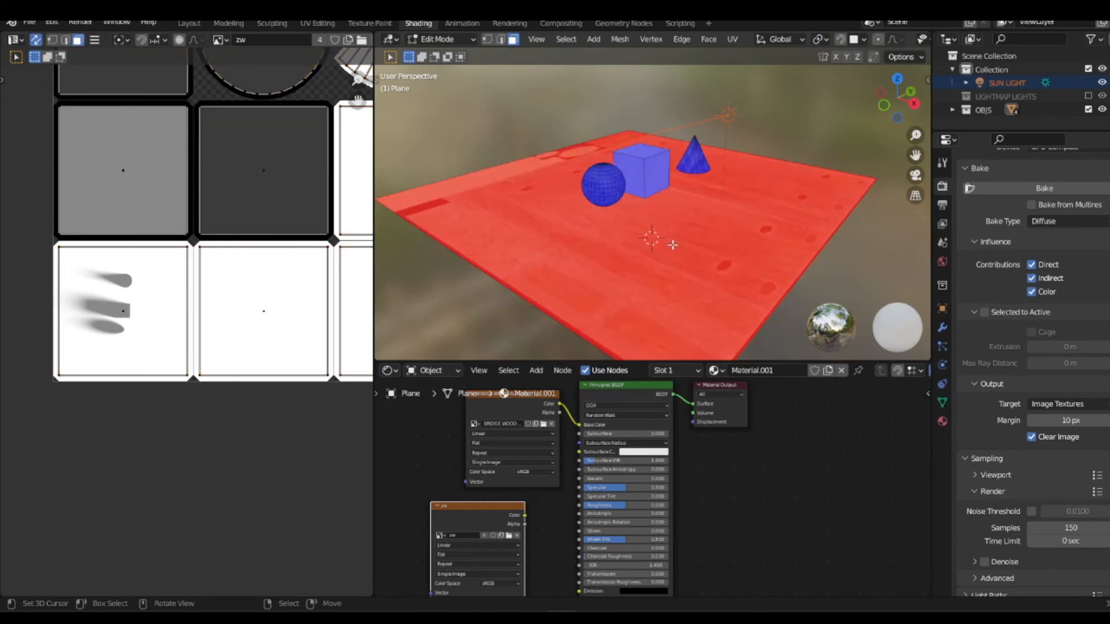
pyautogui.press('a')
pyautogui.press('u')
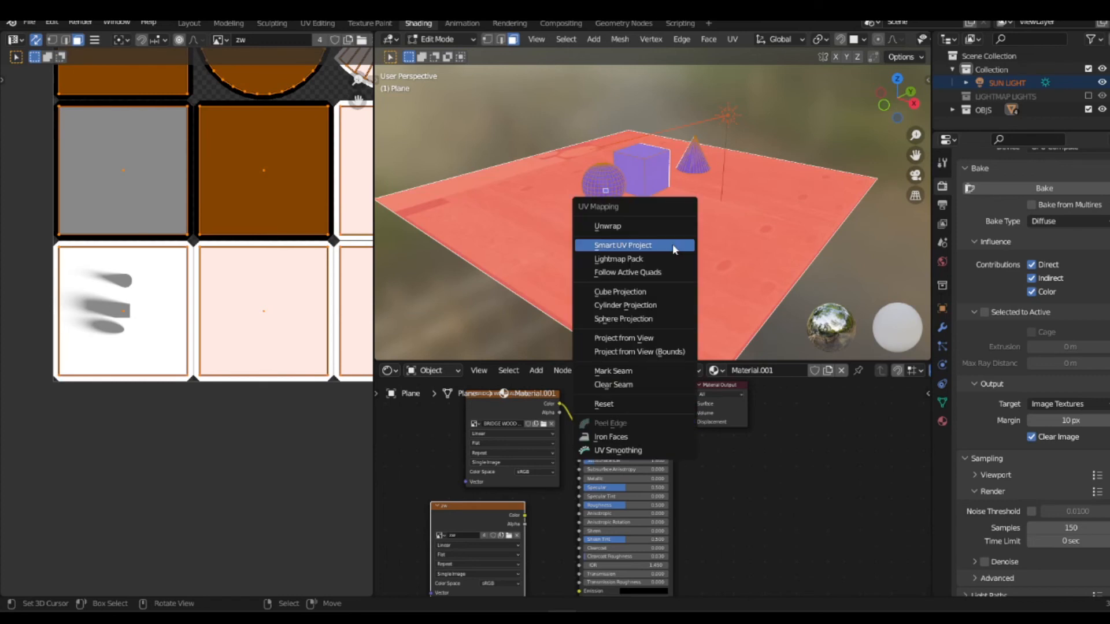
pyautogui.hotkey('alt', 'n')
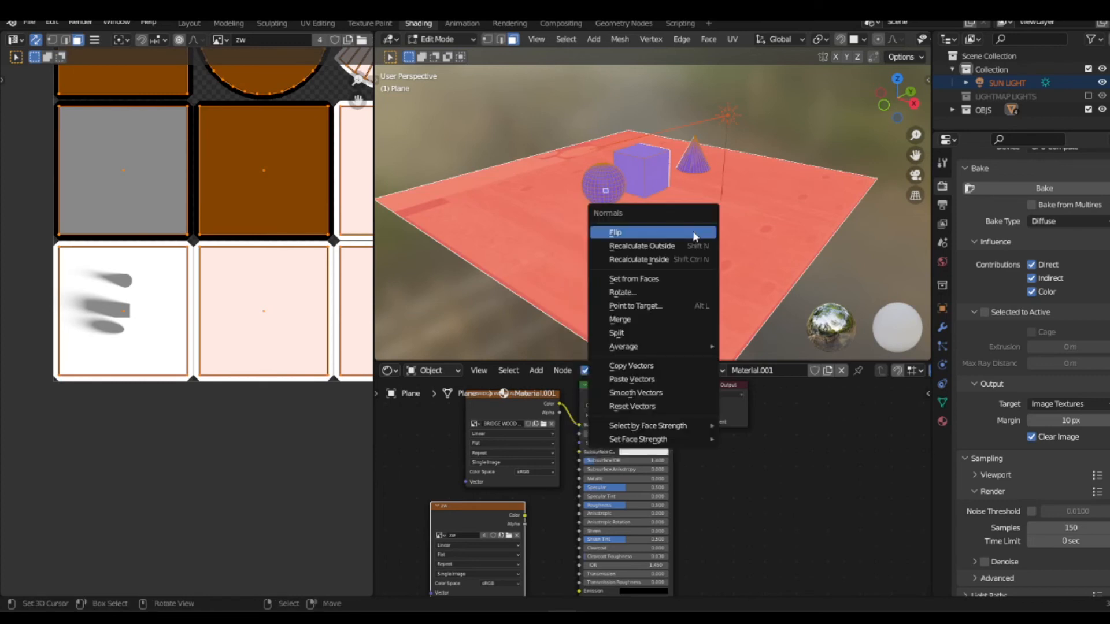
pyautogui.click(693, 232)
pyautogui.hotkey('alt', 'a')
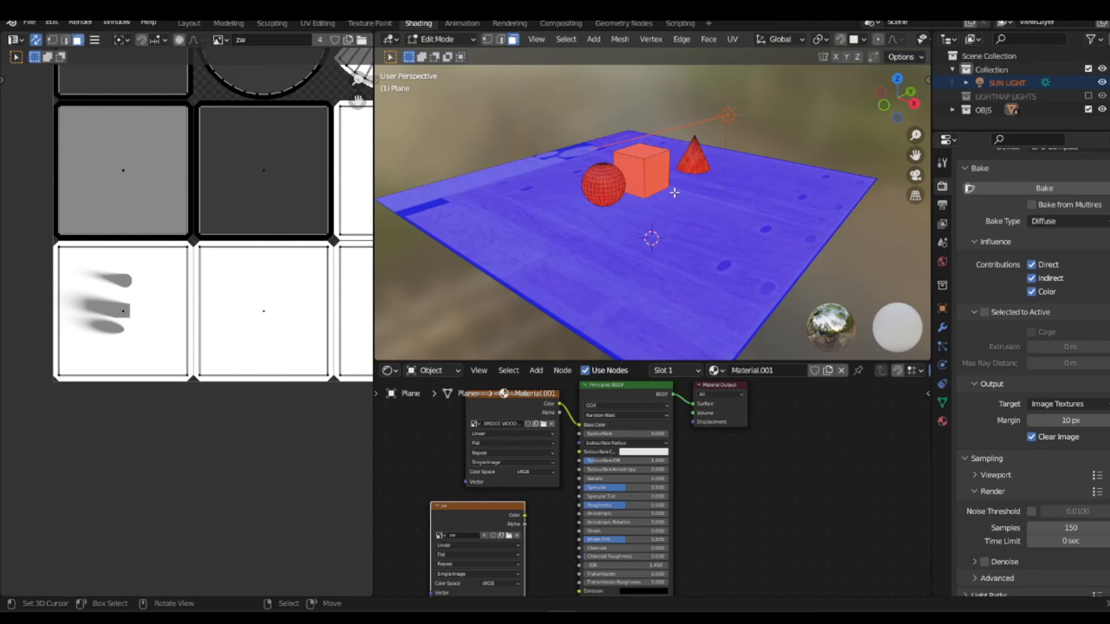
# Step: Recalculate the normals of all faces, flip them, and return to Object Mode
pyautogui.press('a')
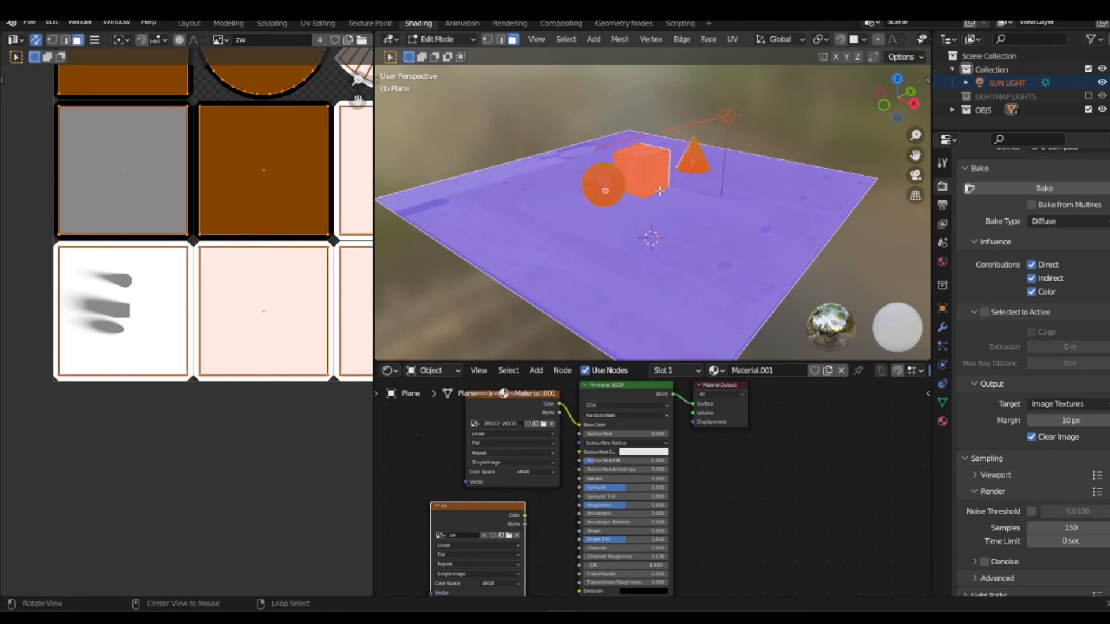
pyautogui.hotkey('alt', 'n')
pyautogui.click(648, 212)
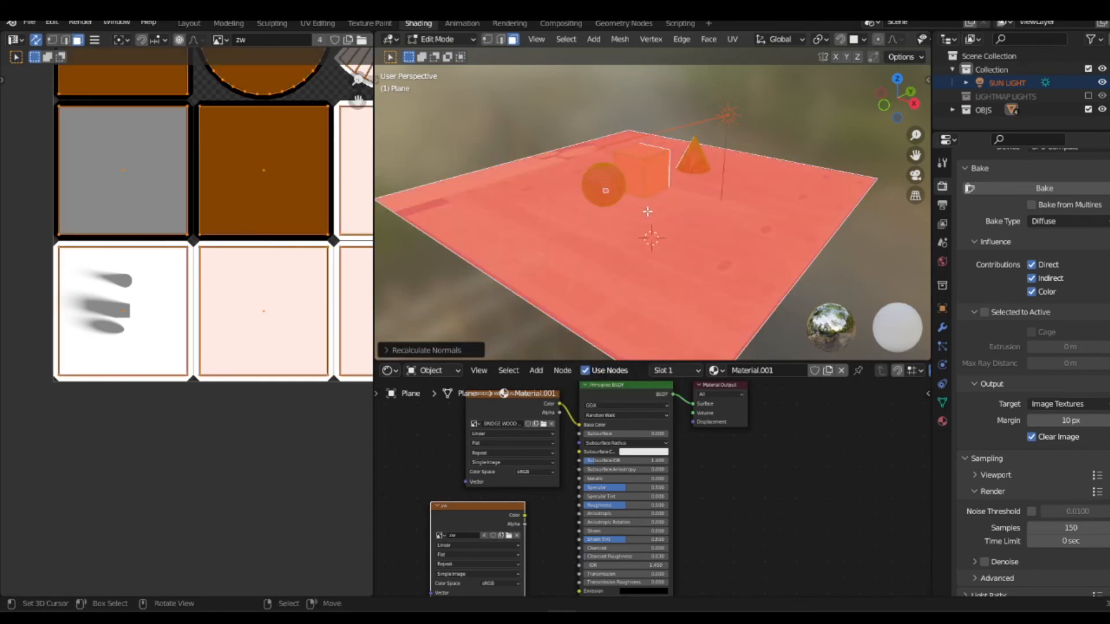
pyautogui.hotkey('alt', 'n')
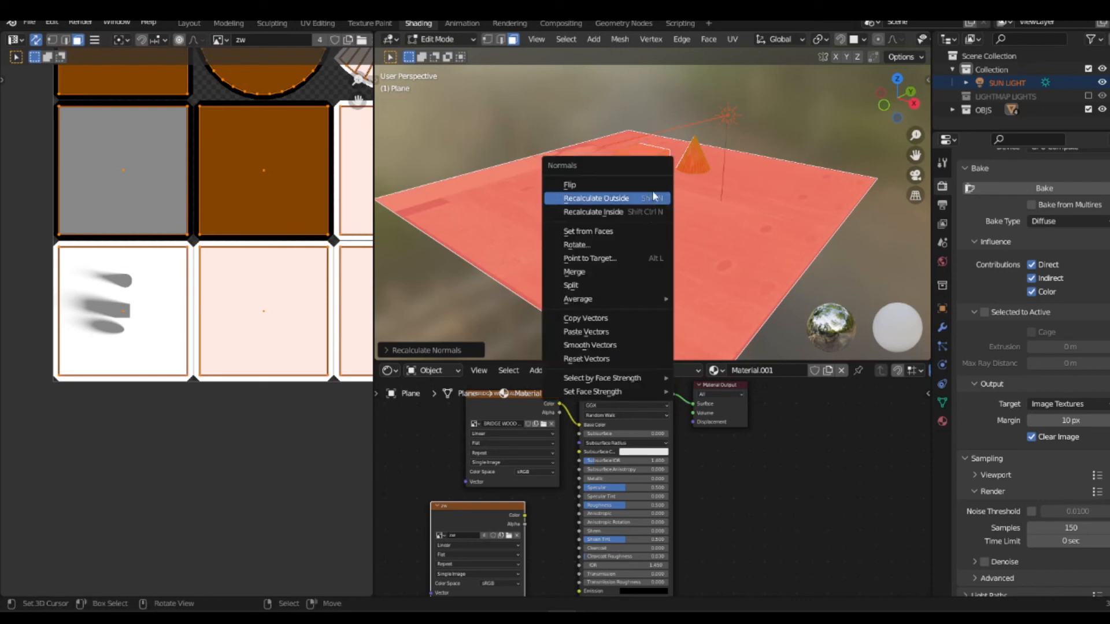
pyautogui.click(652, 185)
pyautogui.hotkey('alt', 'a')
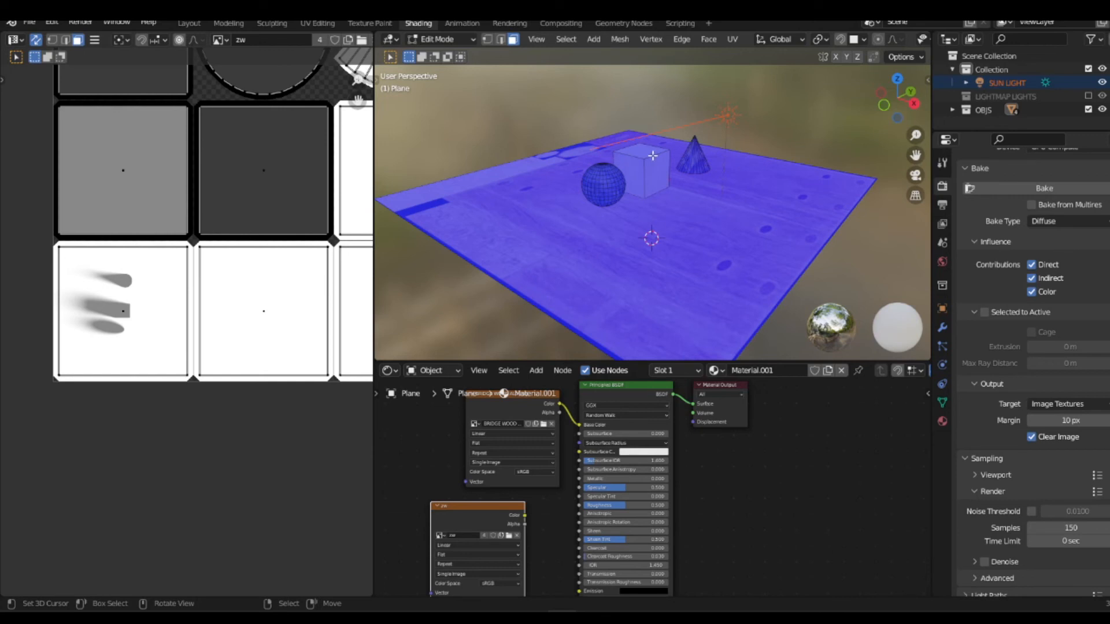
pyautogui.press('Tab')
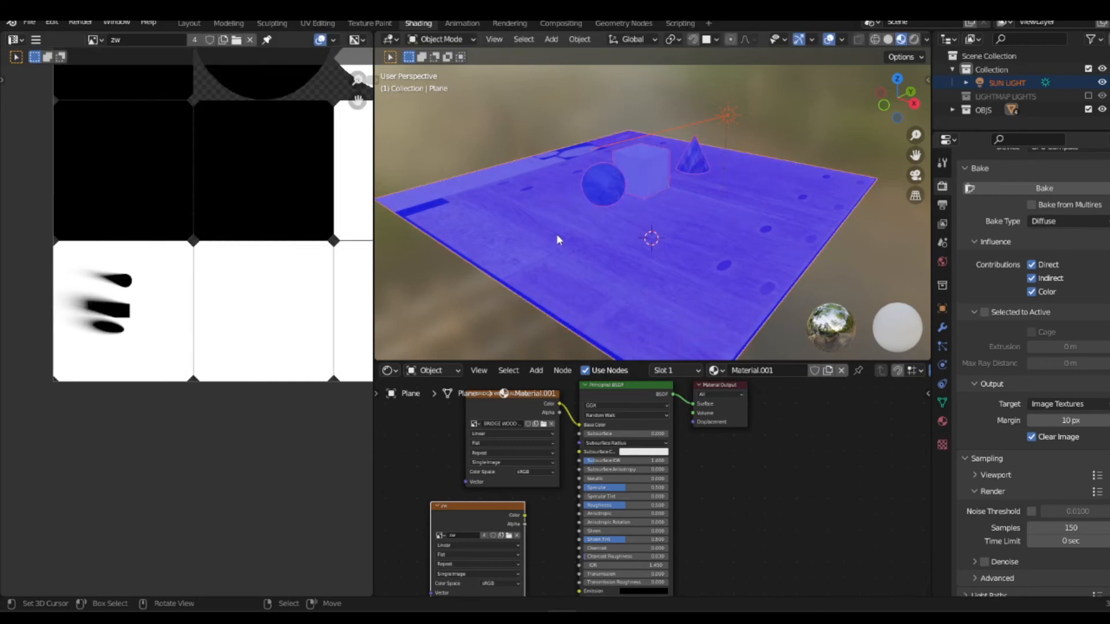
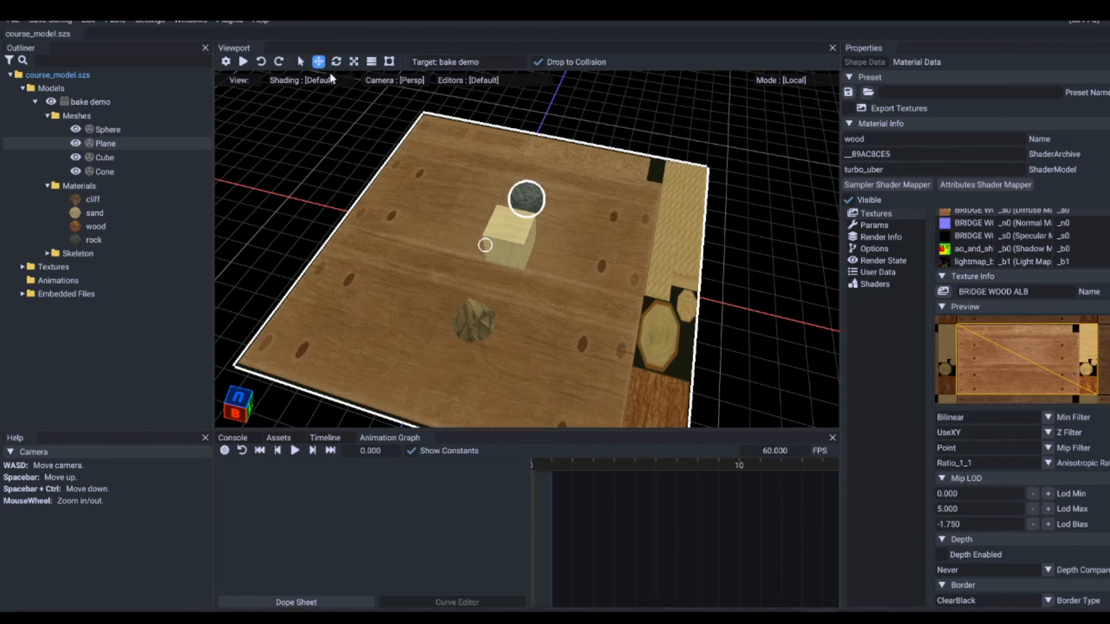
# Step: Set the viewport shading to AO for the bake demo model
pyautogui.click(317, 81)
pyautogui.scroll(-5, 281, 119)
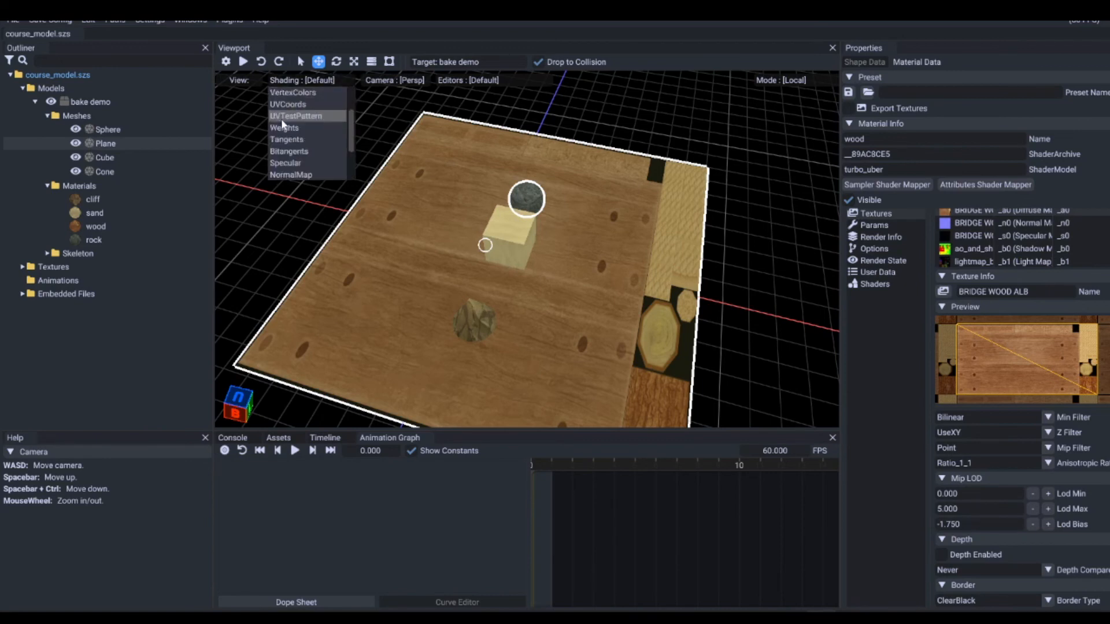
pyautogui.click(283, 140)
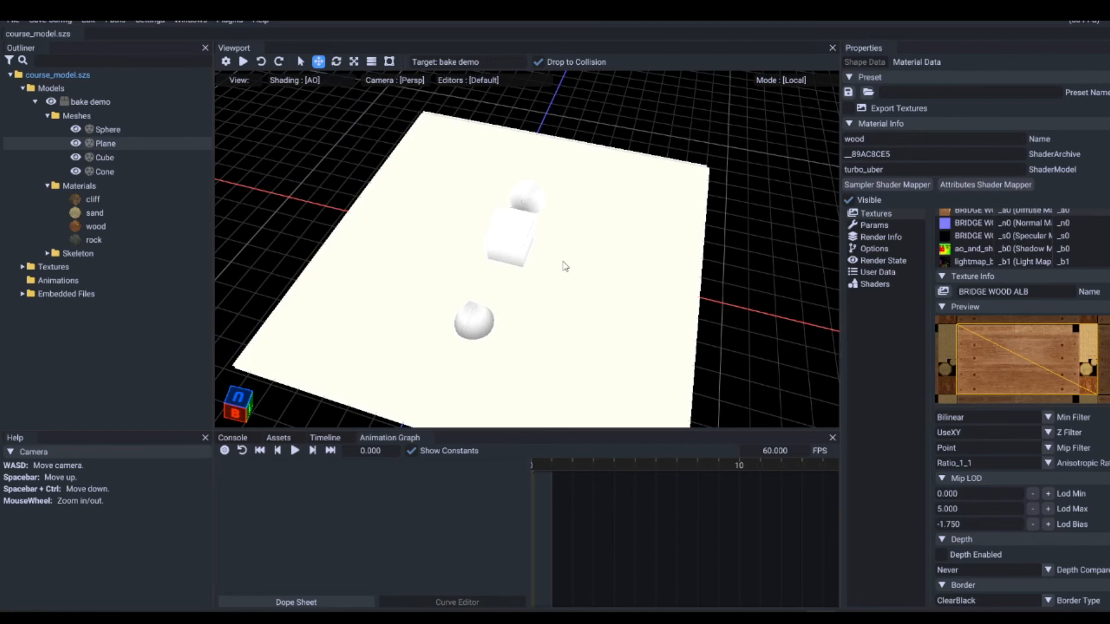
# Step: Examine the baked ambient occlusion on the cone, cube, sphere and plane from several angles
pyautogui.moveTo(588, 289); pyautogui.dragTo(647, 251, button='right')
pyautogui.press('d')
pyautogui.press('a')
pyautogui.press('a')
pyautogui.scroll(5, 622, 223)
pyautogui.scroll(-3, 648, 193)
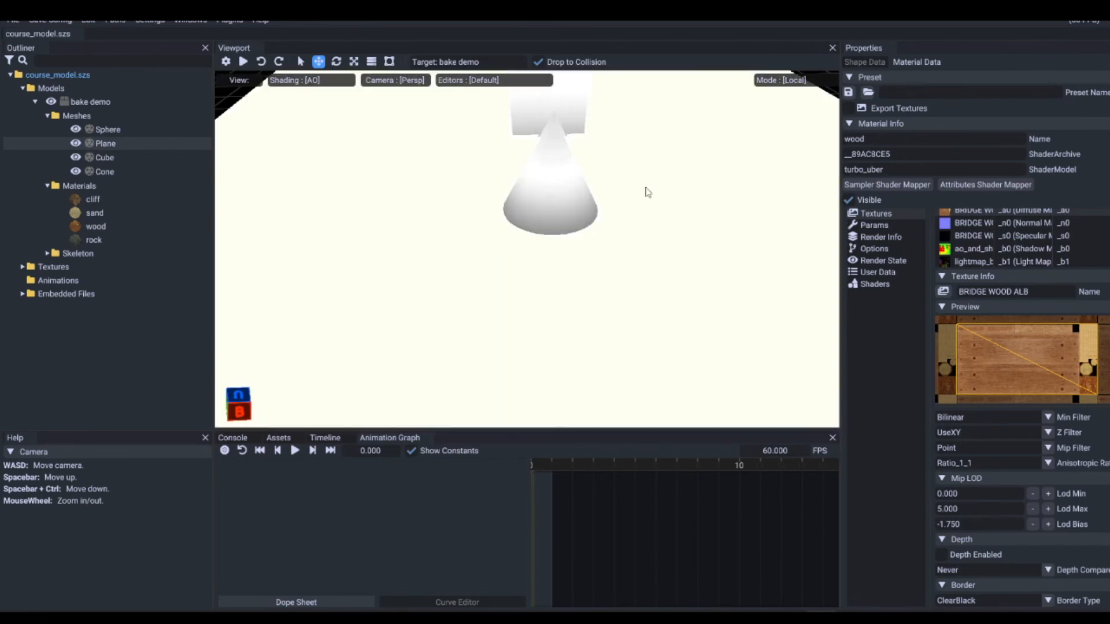
pyautogui.moveTo(512, 213); pyautogui.dragTo(674, 171, button='right')
pyautogui.press('a')
pyautogui.moveTo(465, 311); pyautogui.dragTo(645, 258, button='right')
pyautogui.press('a')
pyautogui.moveTo(567, 281); pyautogui.dragTo(525, 289, button='right')
pyautogui.press('d')
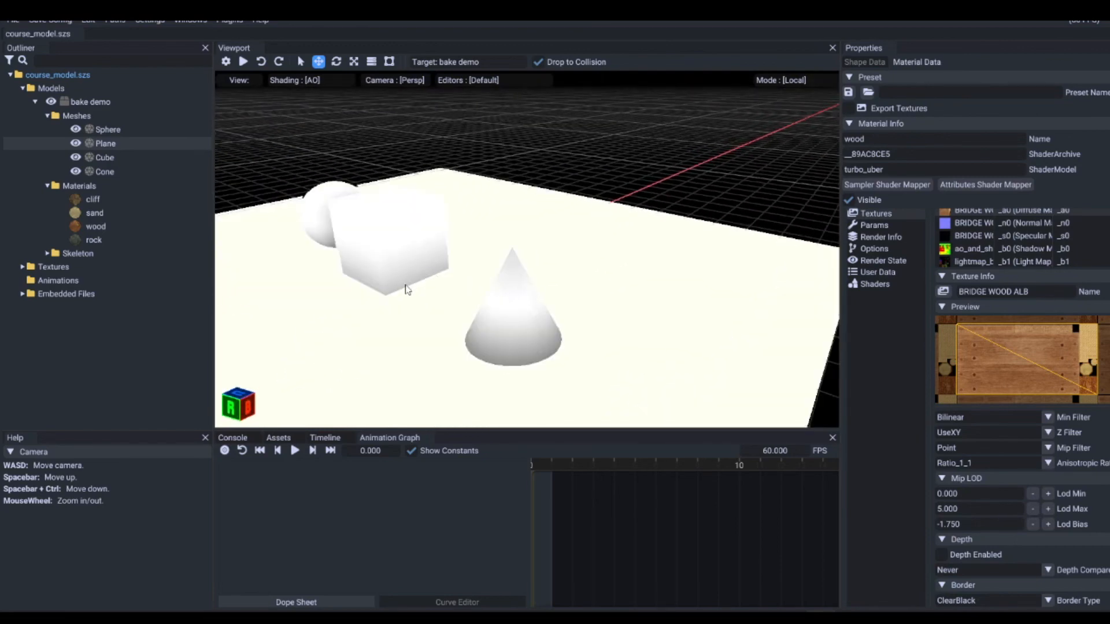
pyautogui.moveTo(407, 289); pyautogui.dragTo(574, 302, button='right')
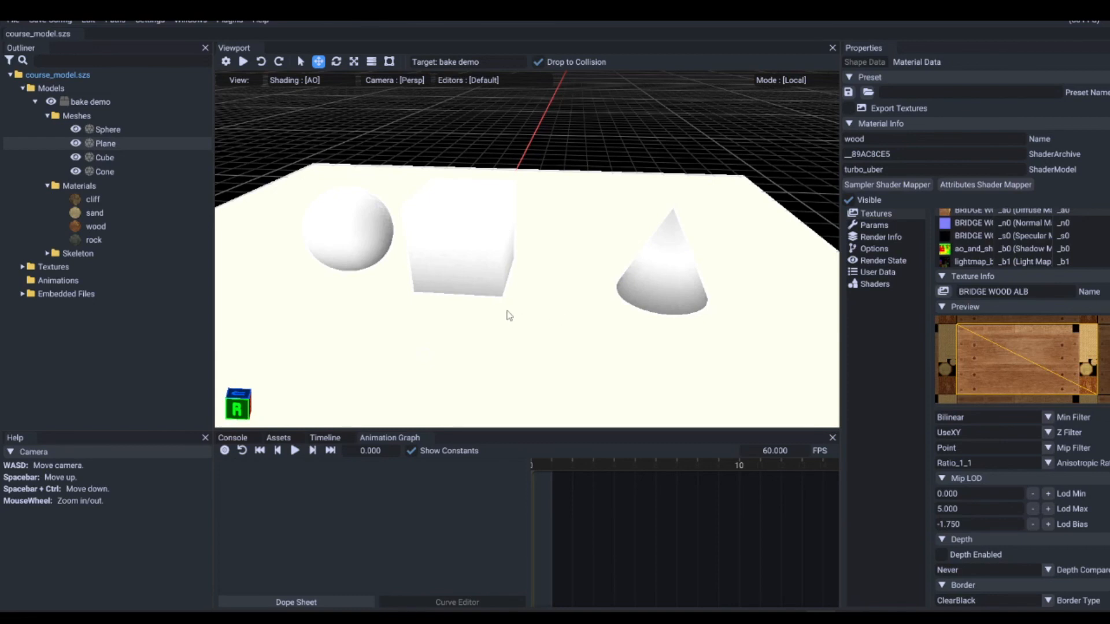
# Step: Switch the viewport shading to Shadow and examine the baked shadows of the cube, cone and sphere with nothing selected
pyautogui.click(329, 82)
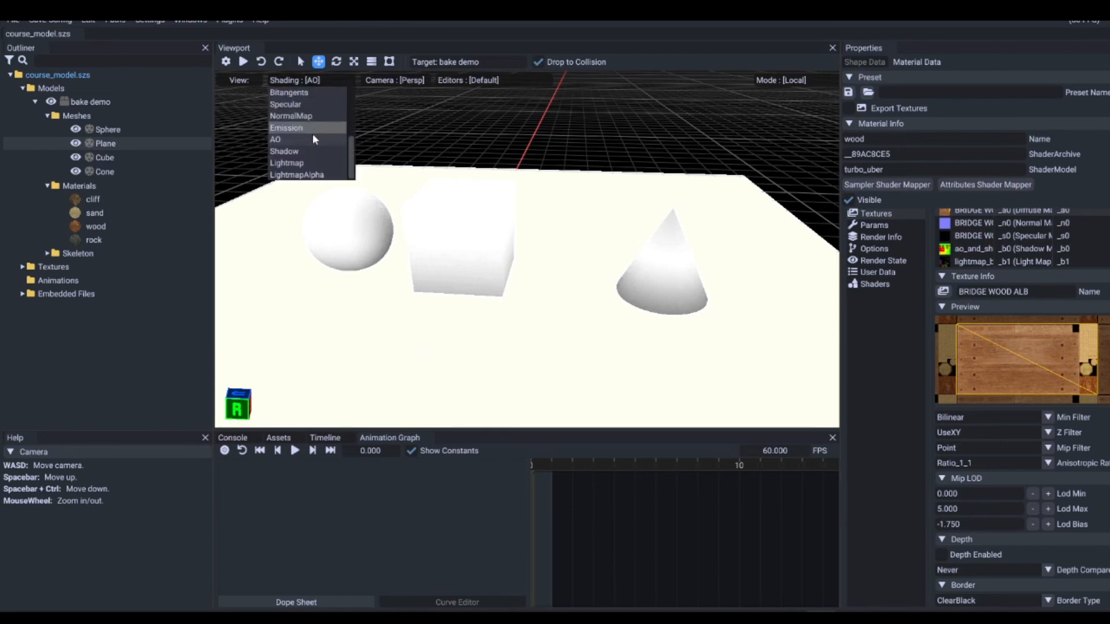
pyautogui.click(305, 152)
pyautogui.moveTo(515, 285)
pyautogui.mouseDown()
pyautogui.moveTo(572, 273)
pyautogui.moveTo(512, 285)
pyautogui.moveTo(523, 284)
pyautogui.mouseUp()
pyautogui.scroll(3, 523, 283)
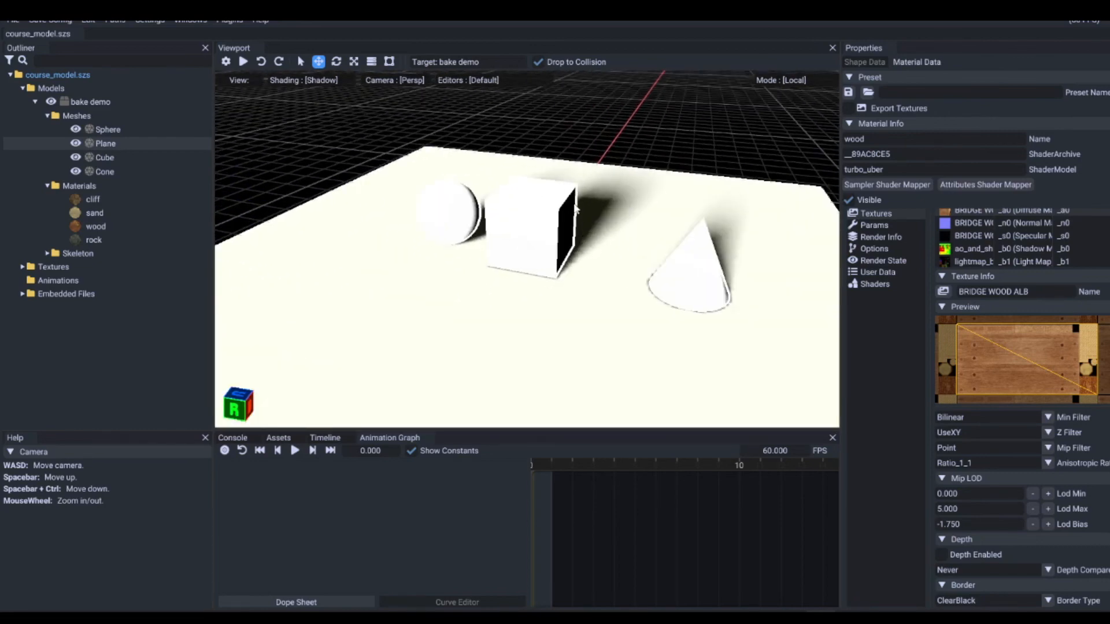
pyautogui.click(680, 144)
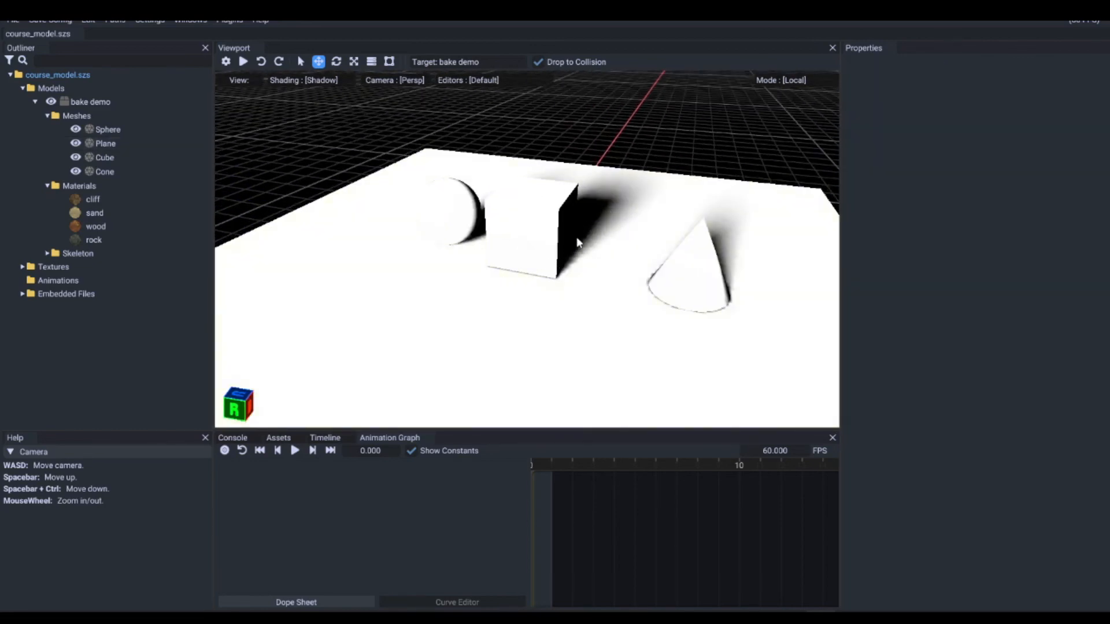
pyautogui.moveTo(576, 239); pyautogui.dragTo(436, 251)
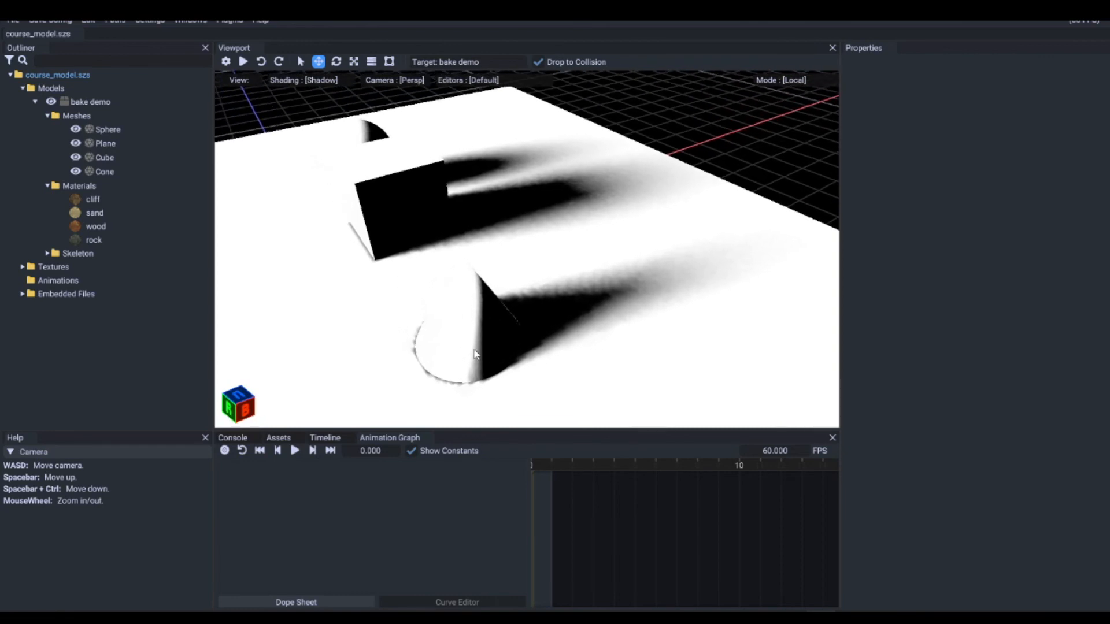
pyautogui.moveTo(464, 375); pyautogui.dragTo(393, 313)
pyautogui.press('d')
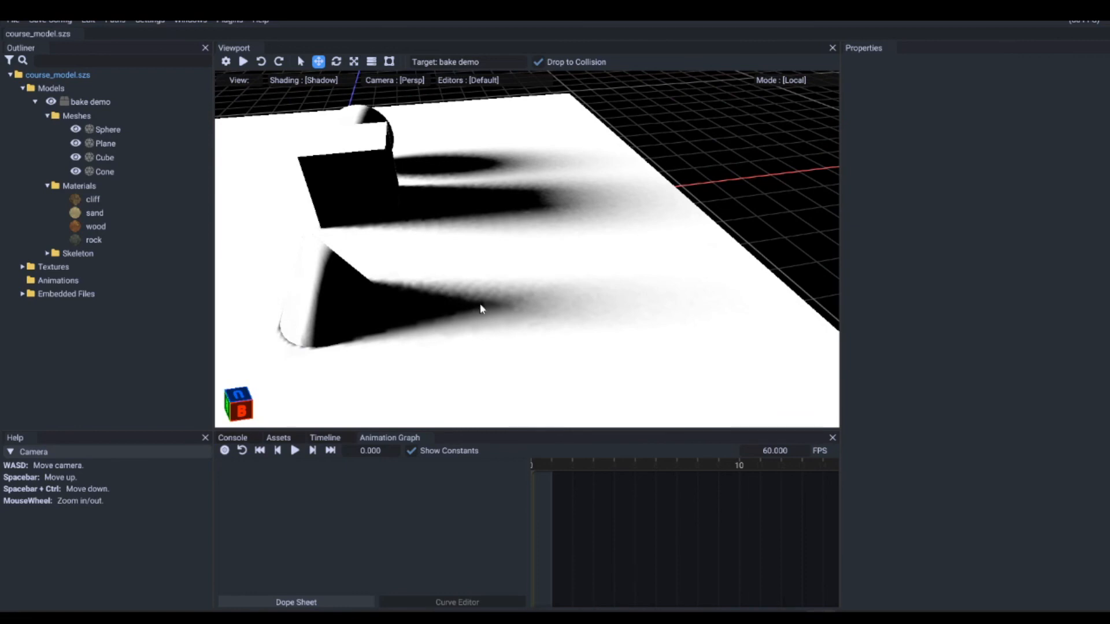
pyautogui.moveTo(478, 300); pyautogui.dragTo(355, 286)
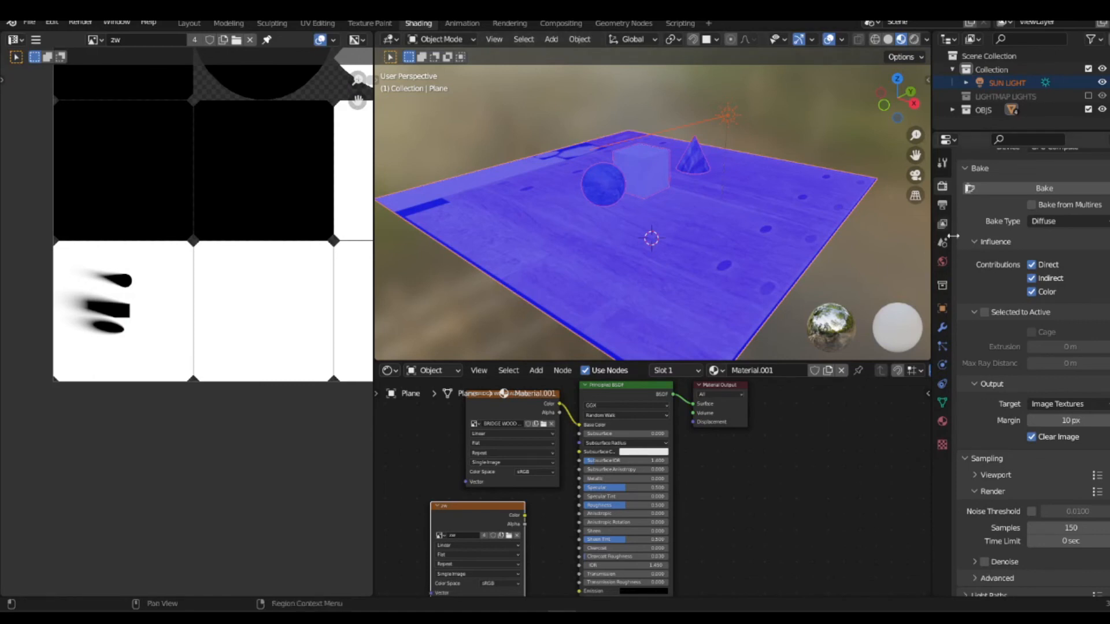
# Step: Review the bake output and render sampling settings in Blender, and return to Track Studio
pyautogui.scroll(-2, 1044, 367)
pyautogui.scroll(-4, 1037, 373)
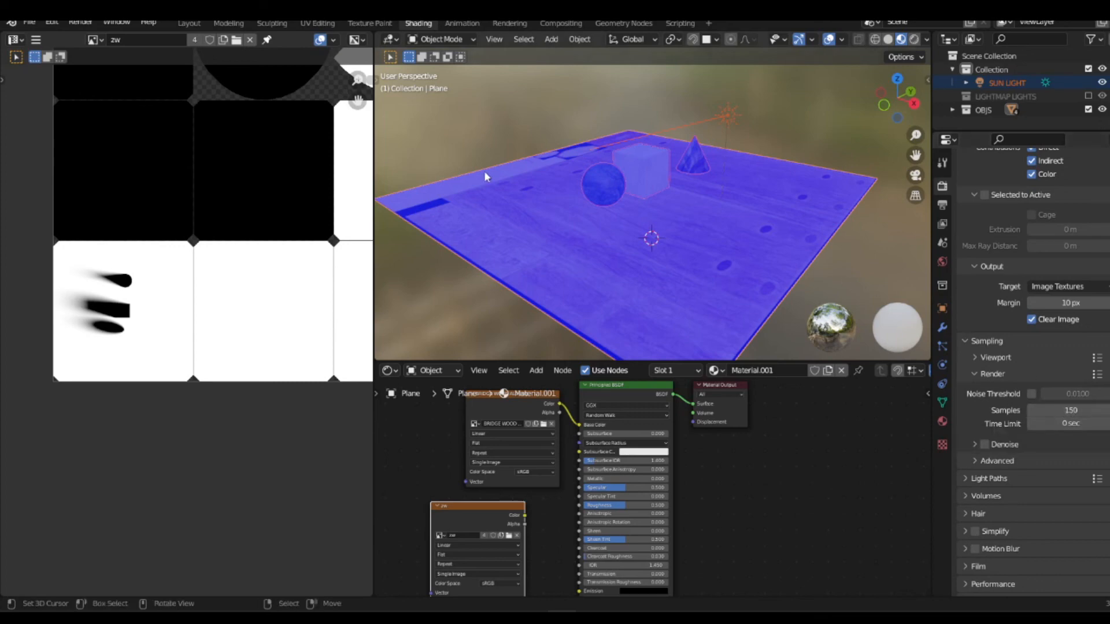
pyautogui.hotkey('alt', 'Tab')
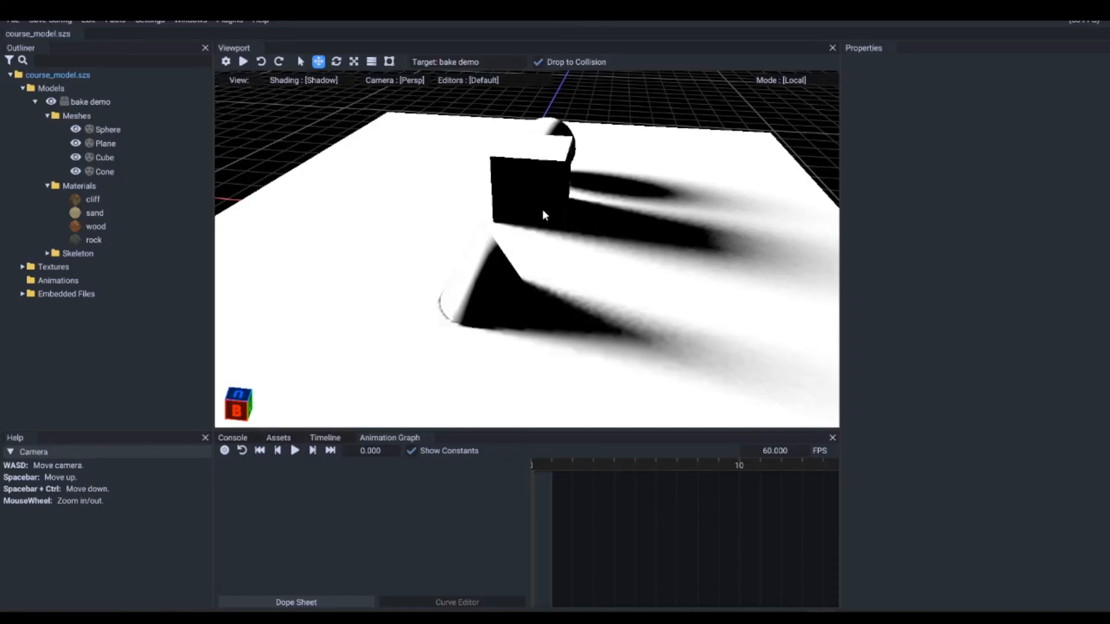
# Step: Examine the softness and edges of the baked shadows on the plane from both sides of the objects
pyautogui.moveTo(468, 223); pyautogui.dragTo(582, 258)
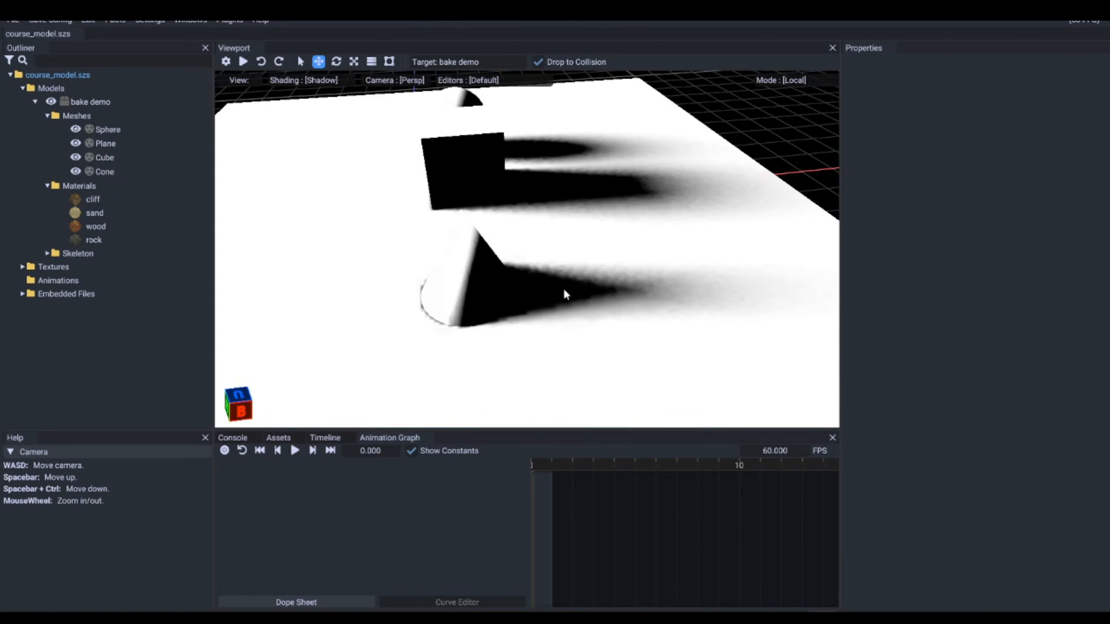
pyautogui.moveTo(476, 209); pyautogui.dragTo(613, 251)
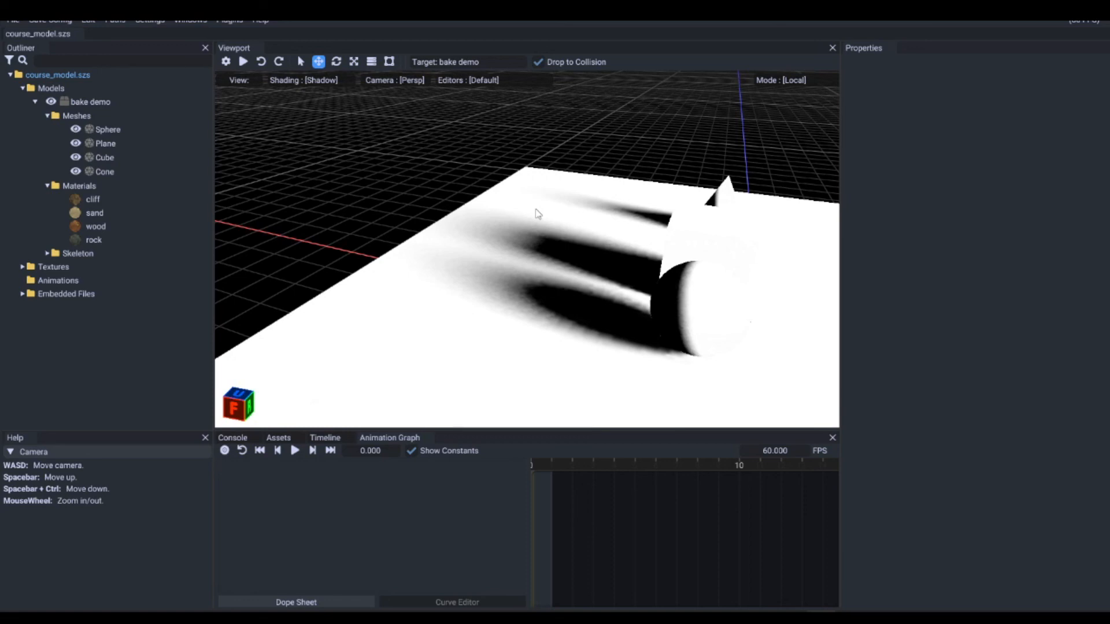
pyautogui.moveTo(536, 209); pyautogui.dragTo(592, 259)
pyautogui.scroll(-5, 587, 307)
pyautogui.scroll(3, 588, 277)
pyautogui.scroll(2, 596, 261)
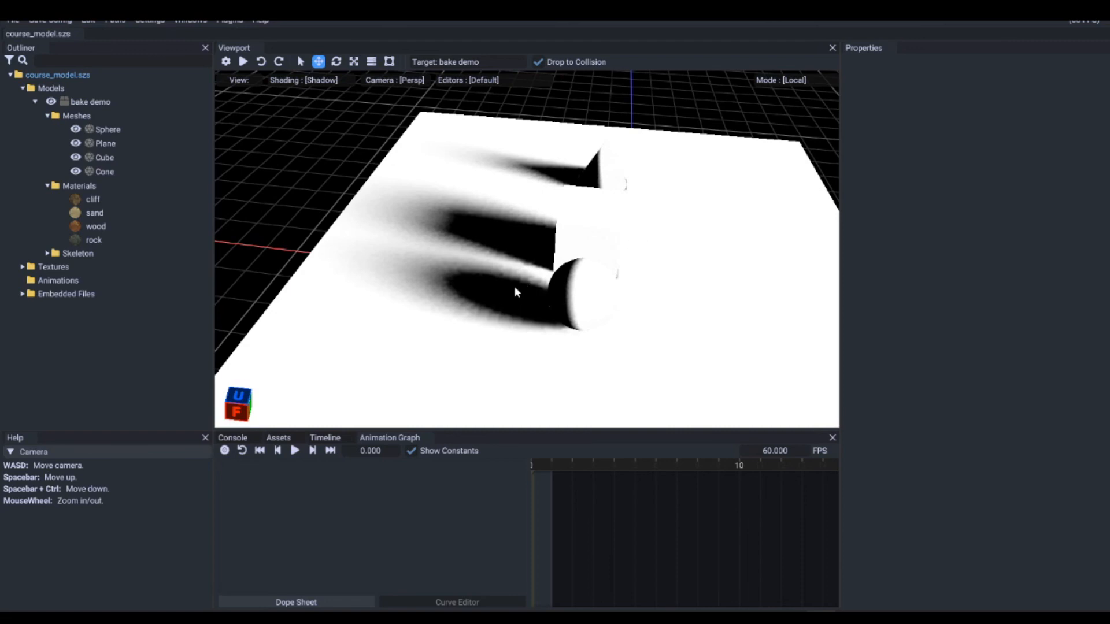
# Step: Switch the viewport shading to Lightmap and examine the coloured lighting across the whole plane
pyautogui.click(321, 79)
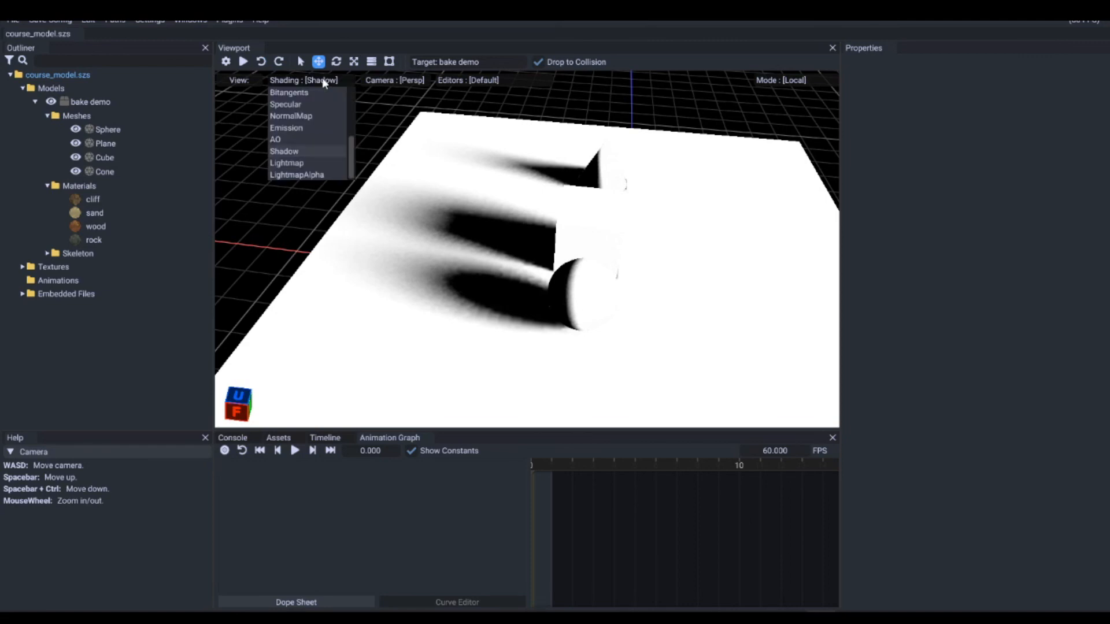
pyautogui.click(310, 163)
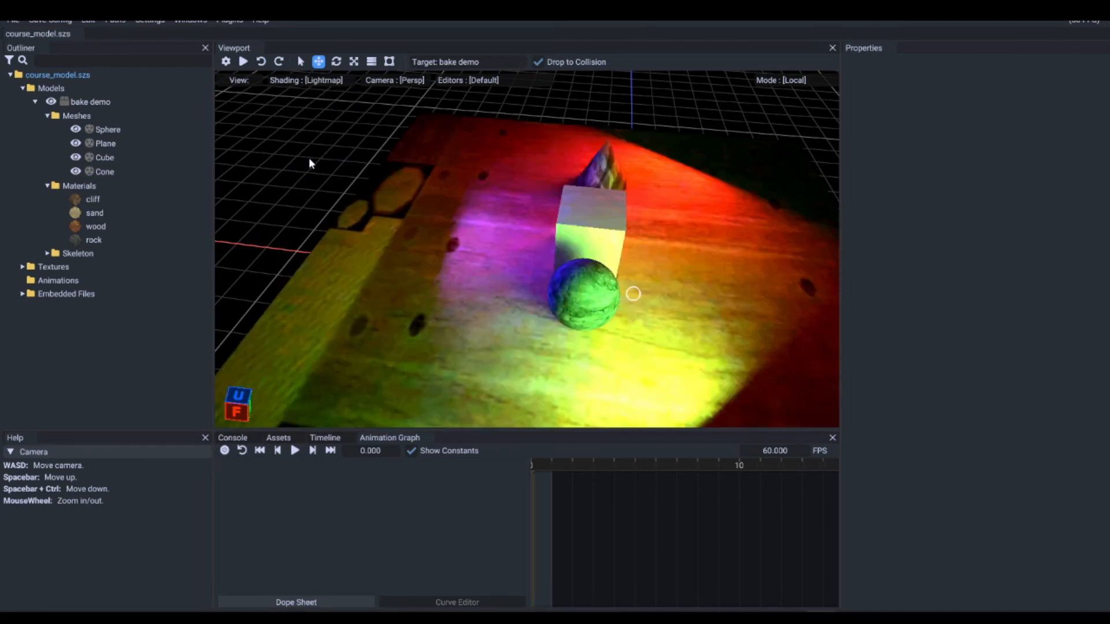
pyautogui.moveTo(384, 175); pyautogui.dragTo(517, 179, button='right')
pyautogui.scroll(-5, 497, 199)
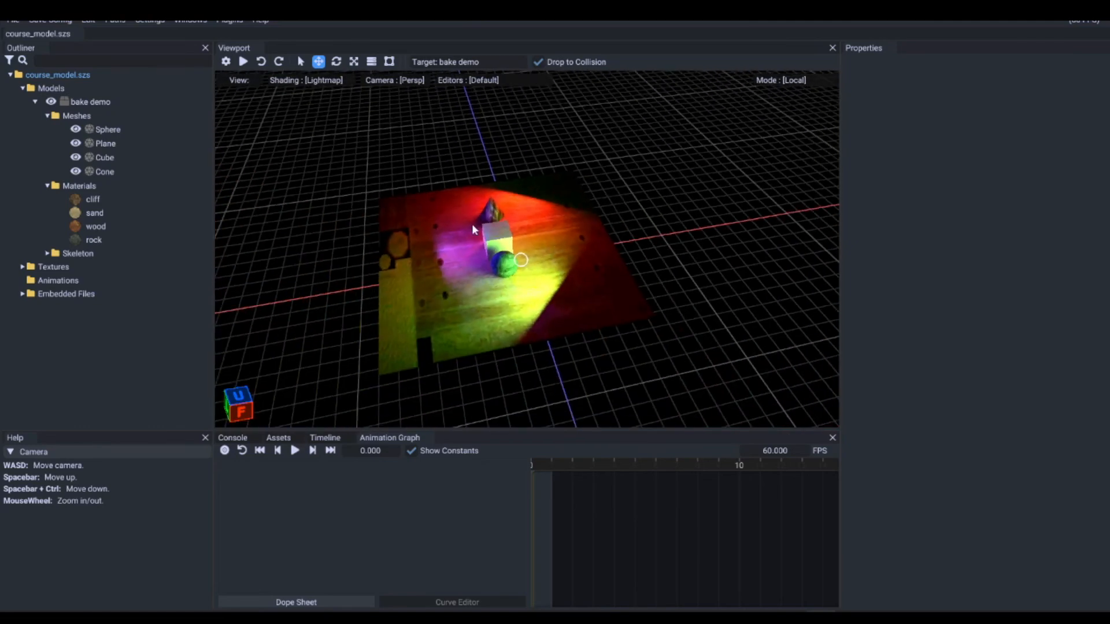
pyautogui.moveTo(472, 225); pyautogui.dragTo(640, 333, button='right')
pyautogui.press('a')
pyautogui.scroll(-1, 640, 330)
pyautogui.scroll(5, 610, 310)
pyautogui.scroll(-4, 608, 308)
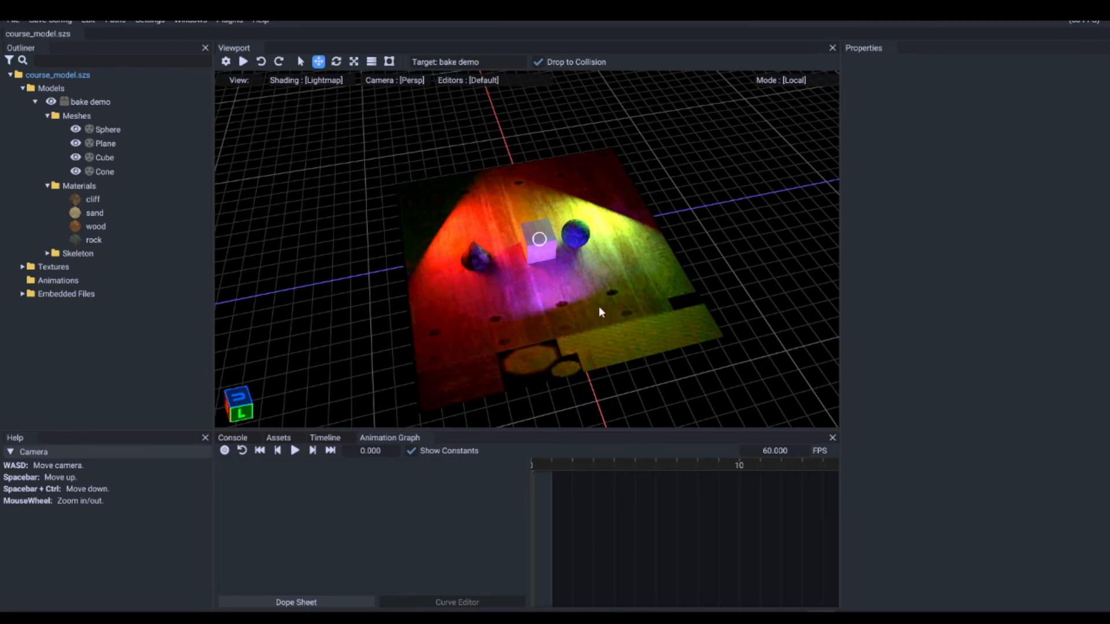
pyautogui.moveTo(487, 313); pyautogui.dragTo(617, 286, button='right')
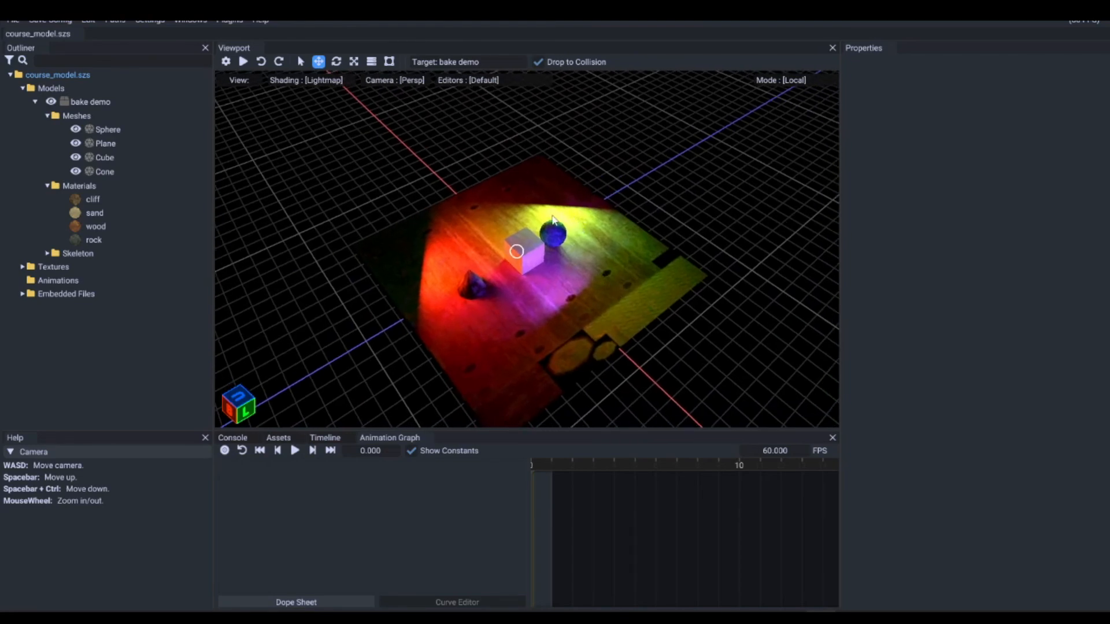
# Step: Examine the lightmap's coloured light and shading around the cone, cube and sphere up close and from different sides
pyautogui.moveTo(554, 221); pyautogui.dragTo(679, 325, button='right')
pyautogui.scroll(5, 422, 211)
pyautogui.scroll(-8, 464, 255)
pyautogui.scroll(4, 772, 279)
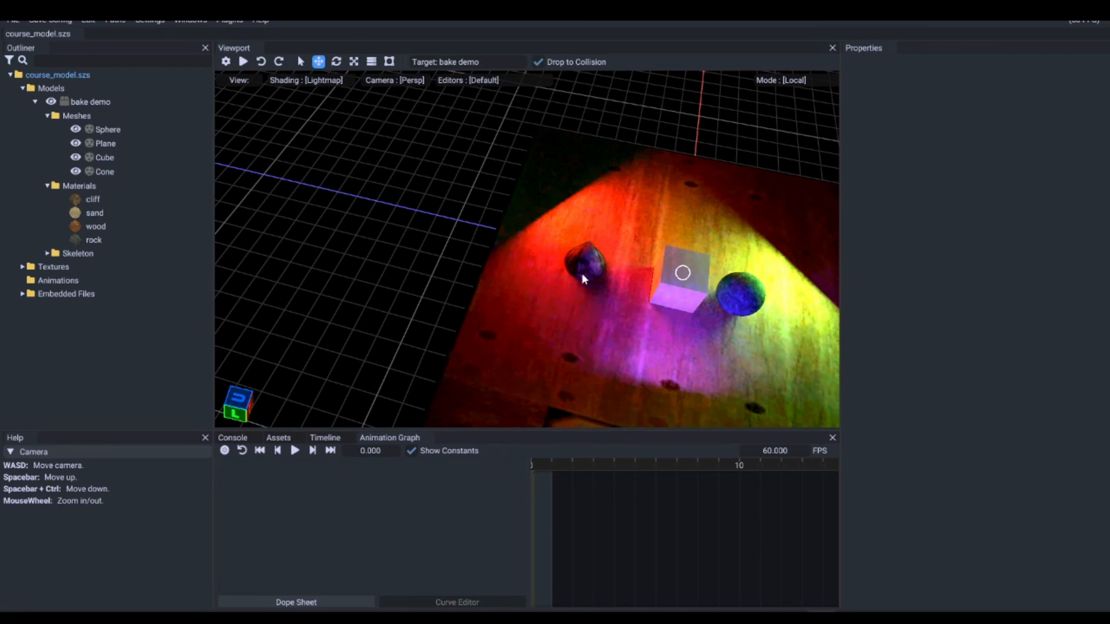
pyautogui.moveTo(668, 308); pyautogui.dragTo(704, 294, button='right')
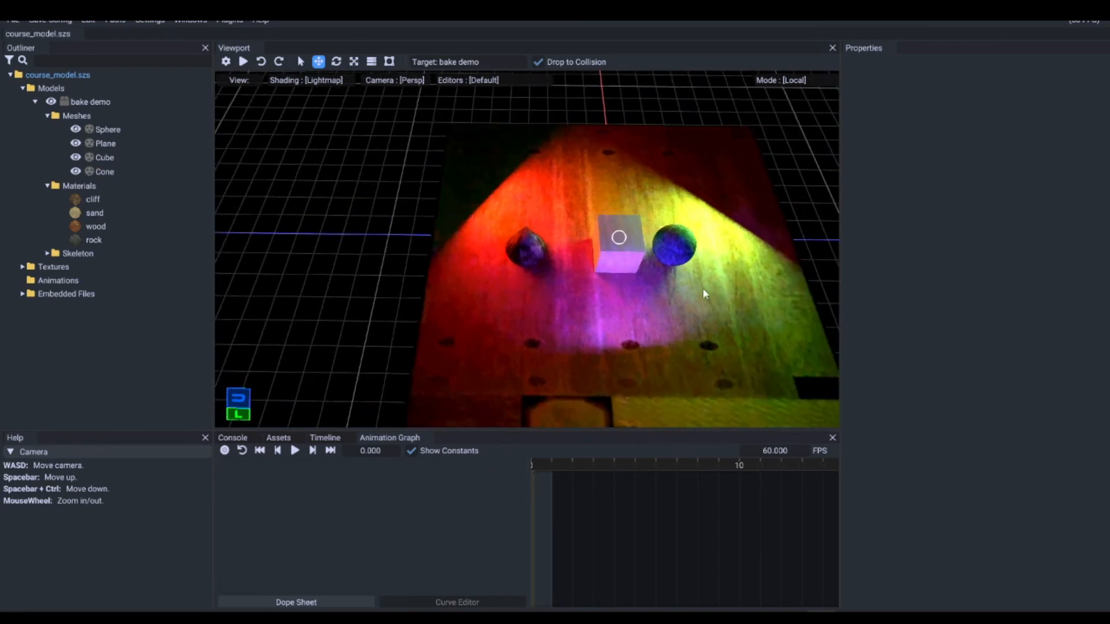
pyautogui.scroll(-5, 663, 256)
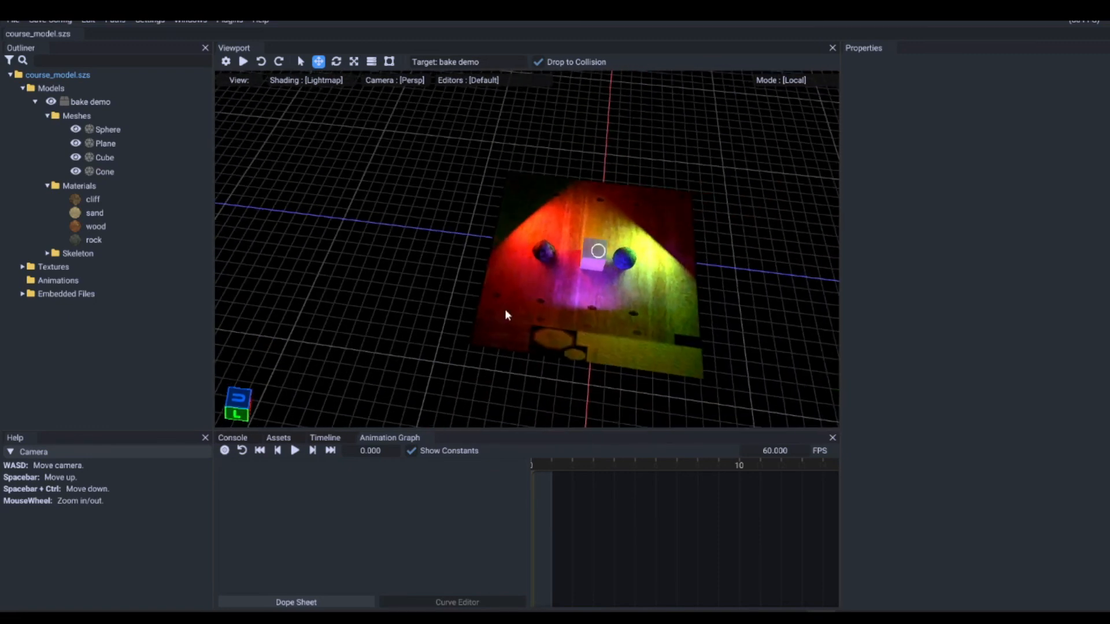
pyautogui.moveTo(507, 311); pyautogui.dragTo(786, 282, button='right')
pyautogui.scroll(4, 652, 255)
pyautogui.moveTo(642, 159); pyautogui.dragTo(624, 233, button='right')
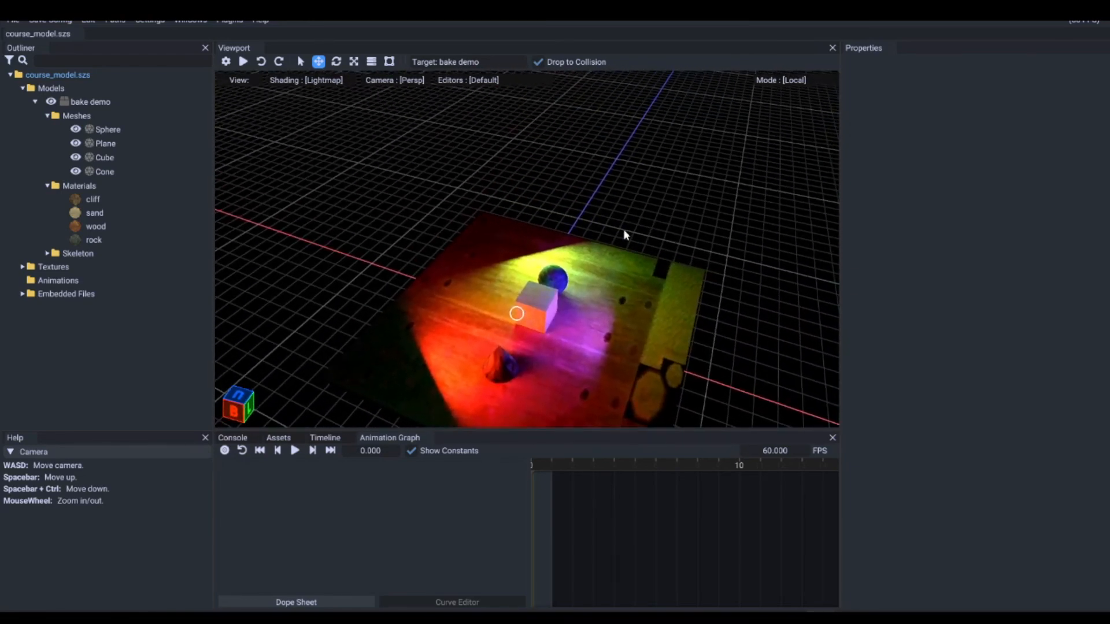
pyautogui.scroll(-3, 618, 236)
pyautogui.moveTo(574, 306); pyautogui.dragTo(577, 291, button='right')
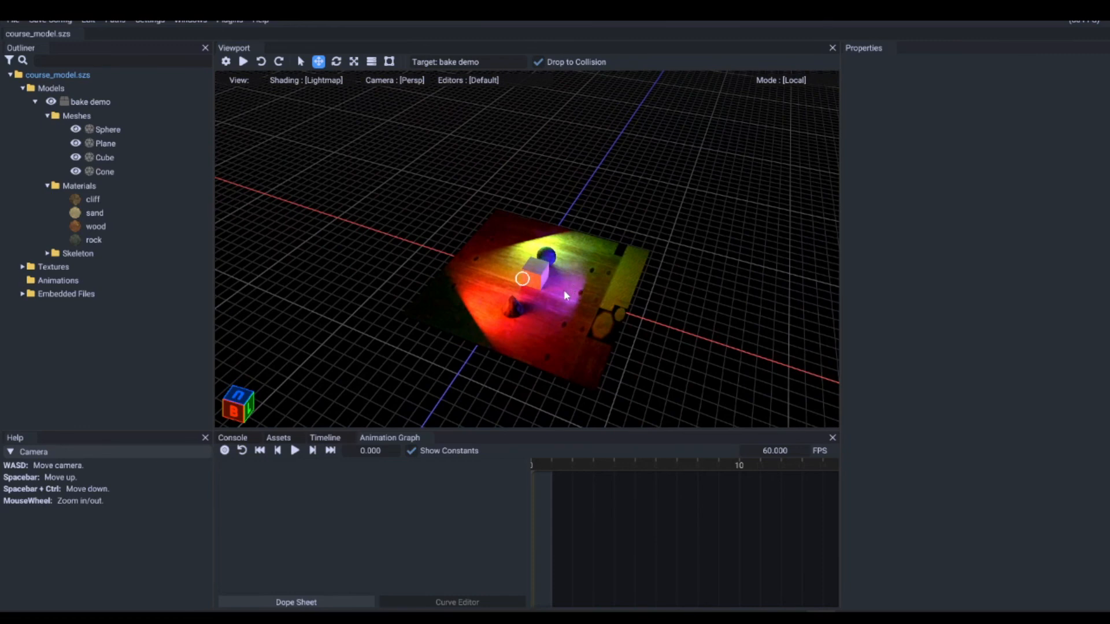
pyautogui.moveTo(564, 290); pyautogui.dragTo(602, 273, button='right')
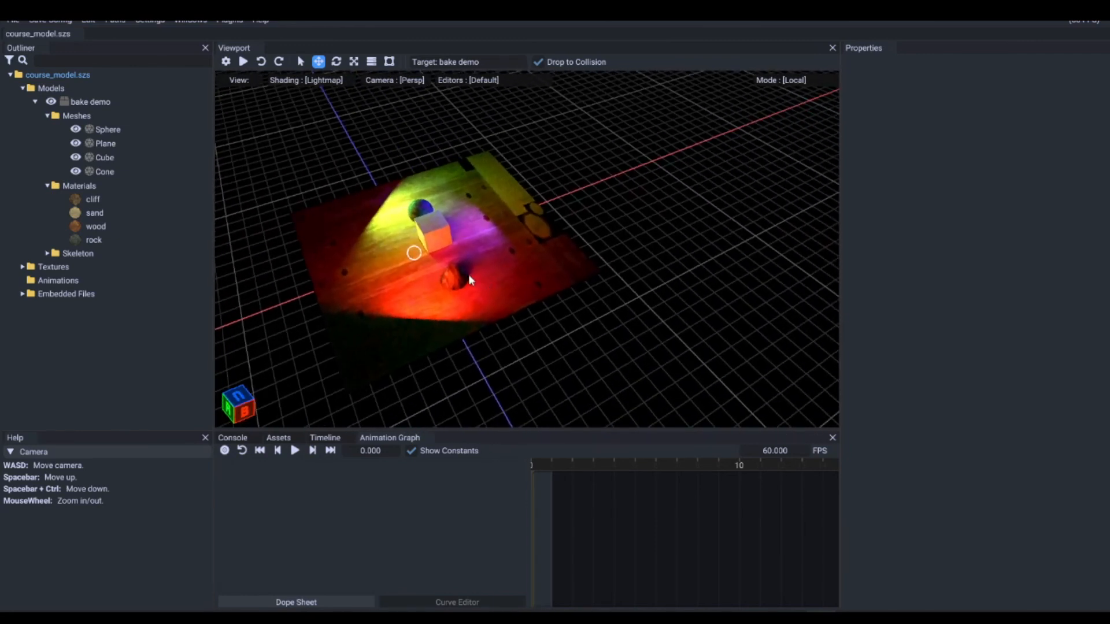
pyautogui.moveTo(469, 275); pyautogui.dragTo(515, 230, button='right')
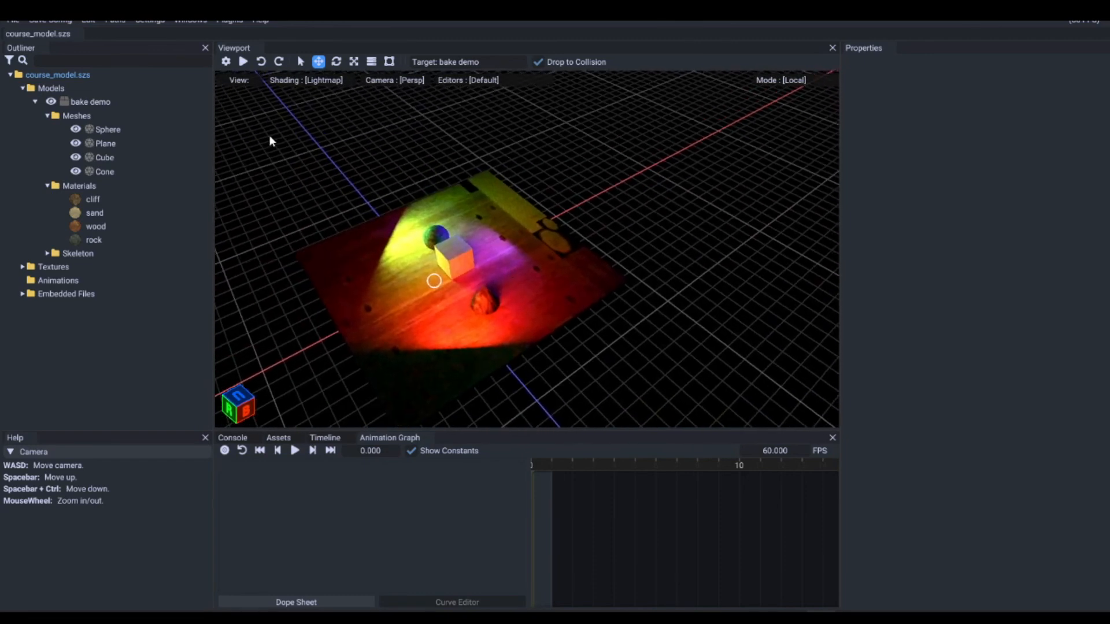